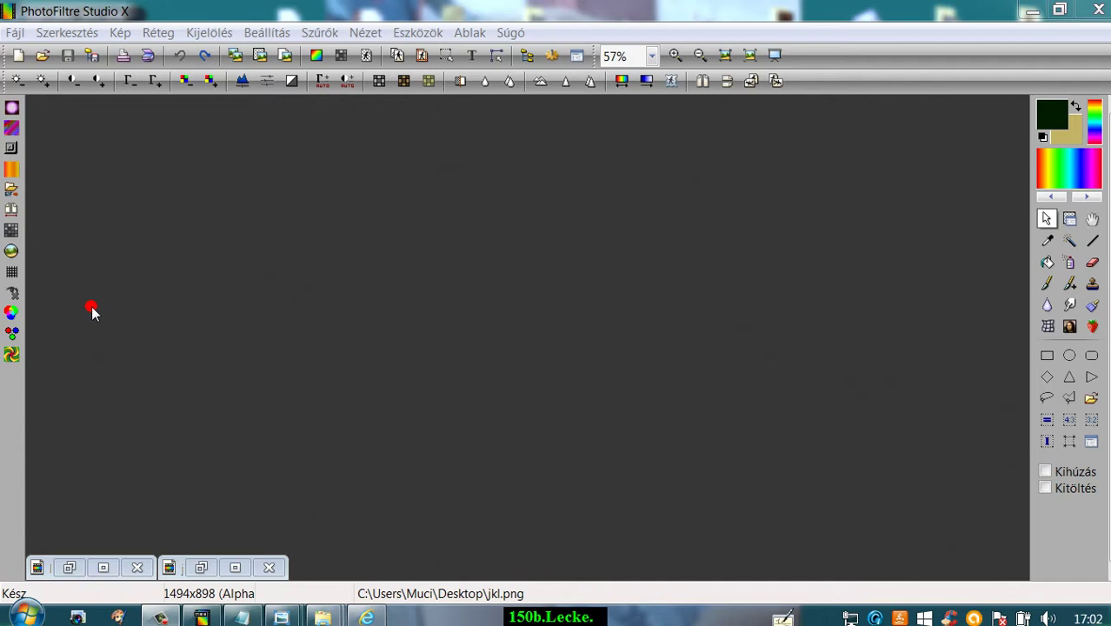
Create a new blank image 800 pixels wide and 600 pixels high at 72 pixels per inch
{"action": "left_click", "coordinate": [18, 60]}
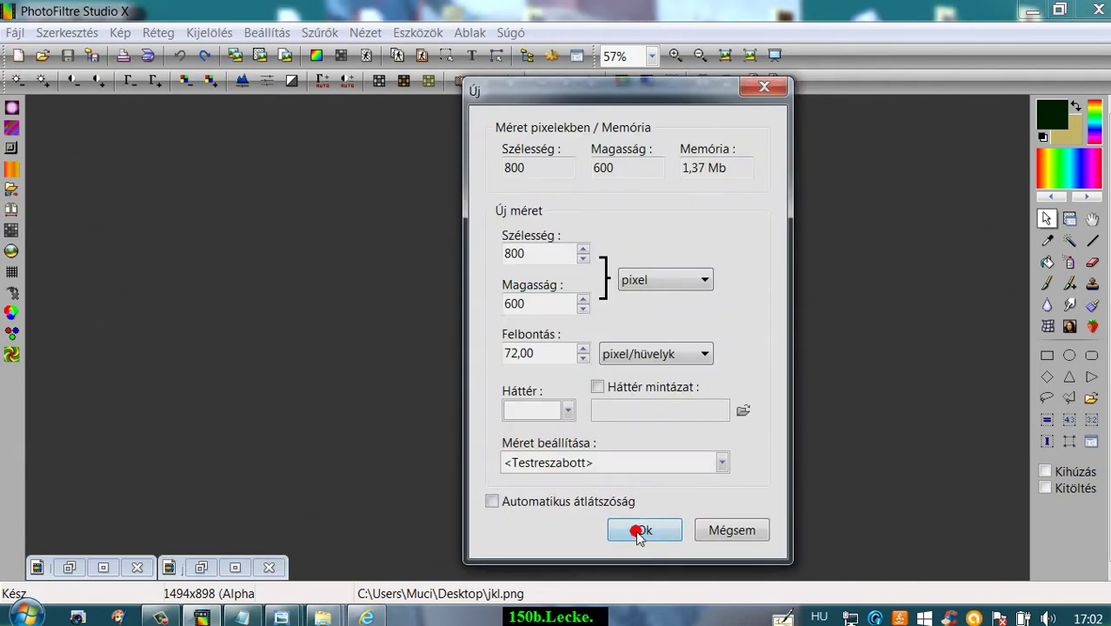
{"action": "left_click", "coordinate": [639, 532]}
{"action": "left_click_drag", "start_coordinate": [445, 139], "coordinate": [578, 126]}
Fill the new image's background with the dark green foreground color, with the pattern option turned off
{"action": "left_click", "coordinate": [1046, 262]}
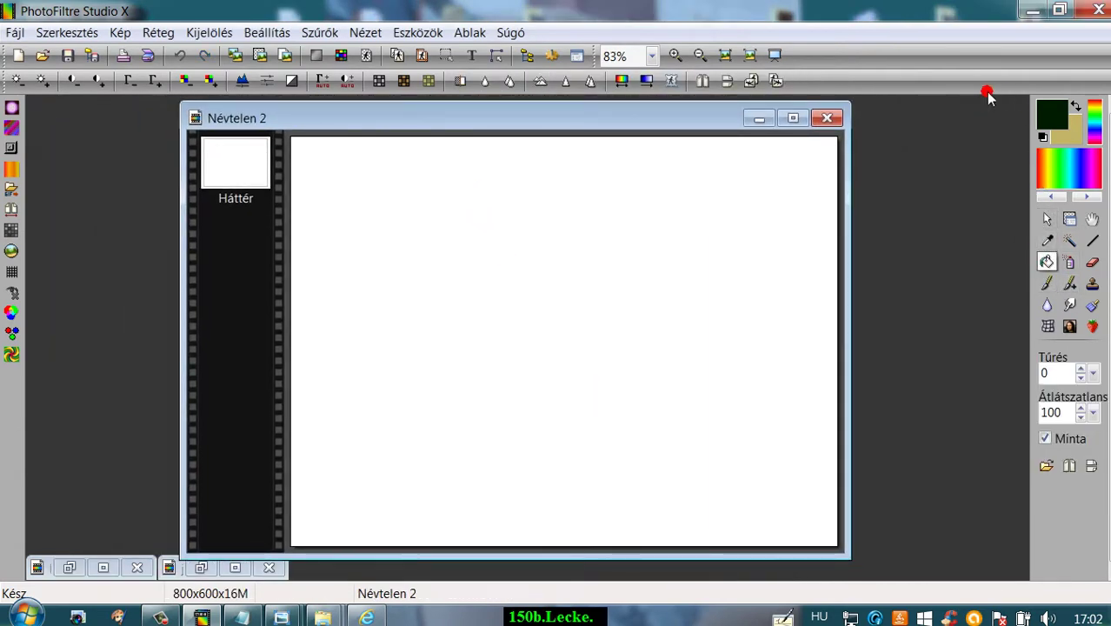
{"action": "left_click", "coordinate": [1046, 439]}
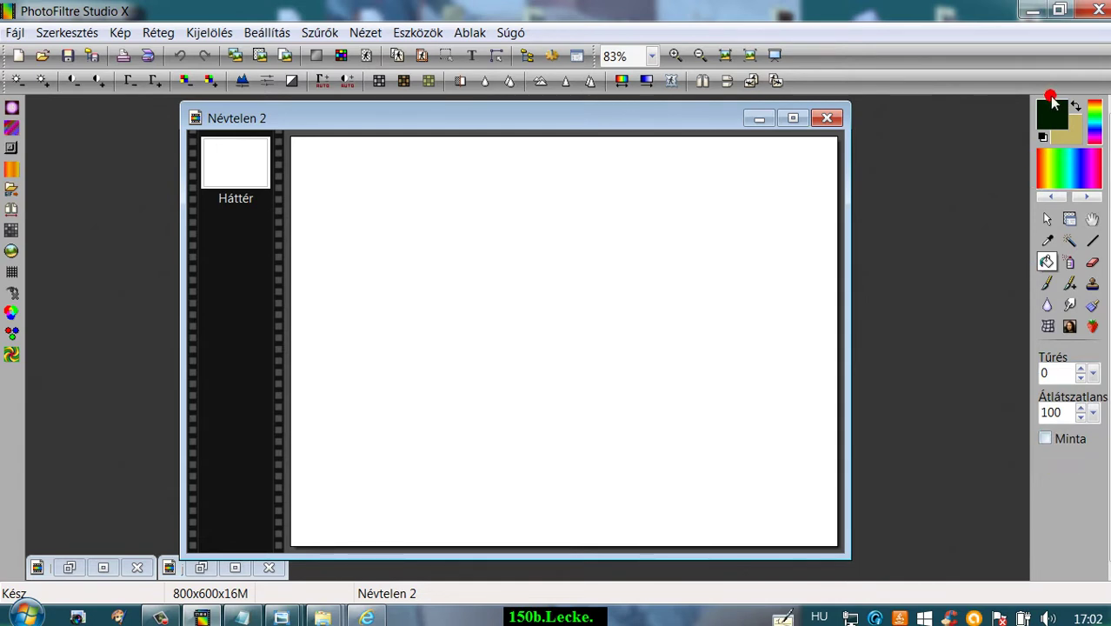
{"action": "left_click", "coordinate": [508, 273]}
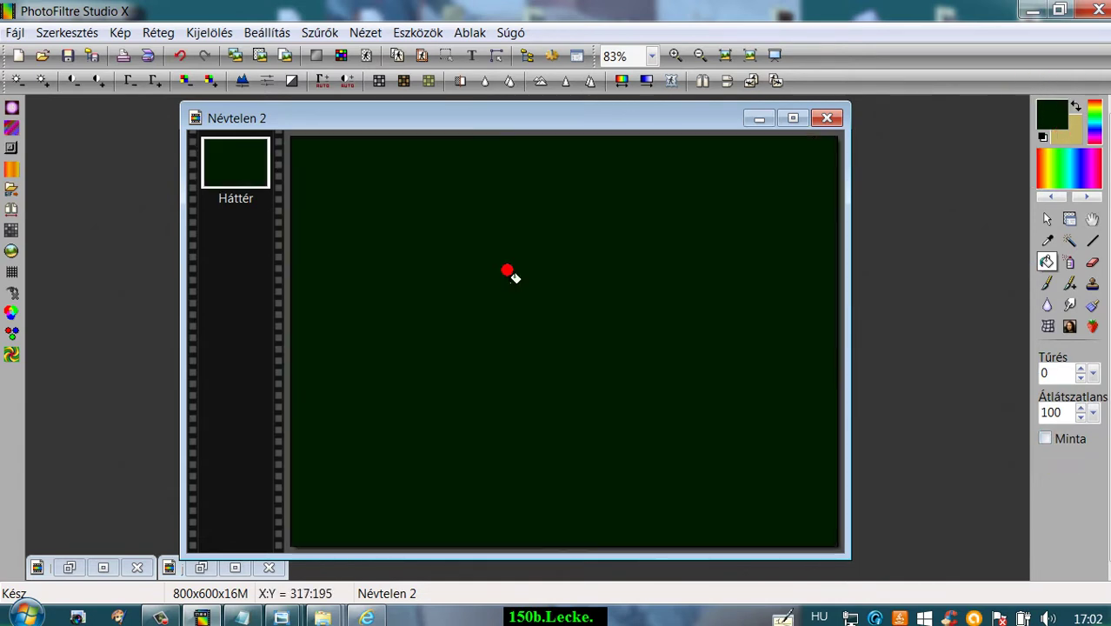
{"action": "left_click_drag", "start_coordinate": [503, 115], "coordinate": [516, 116]}
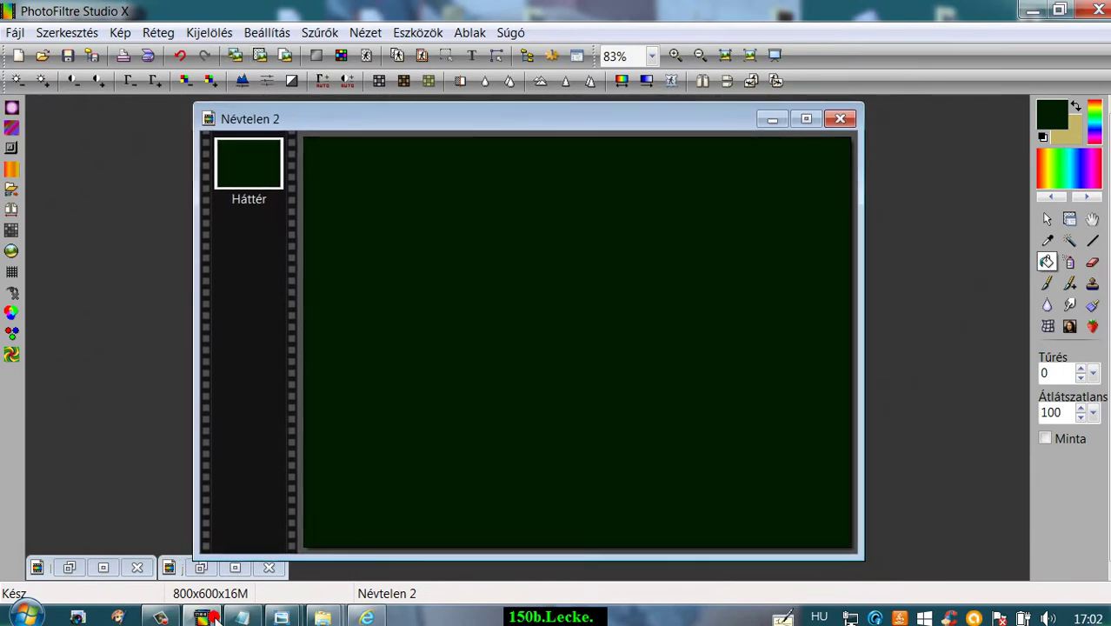
Add a new empty layer of 800 by 600 pixels with automatic transparency above the background
{"action": "left_click", "coordinate": [156, 32]}
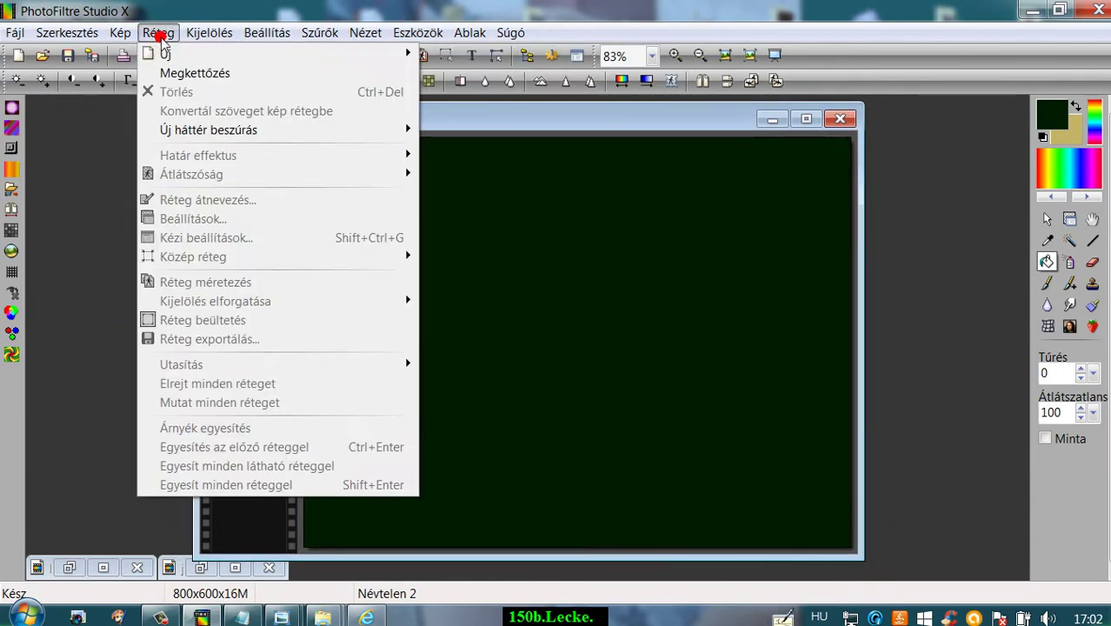
{"action": "mouse_move", "coordinate": [283, 55]}
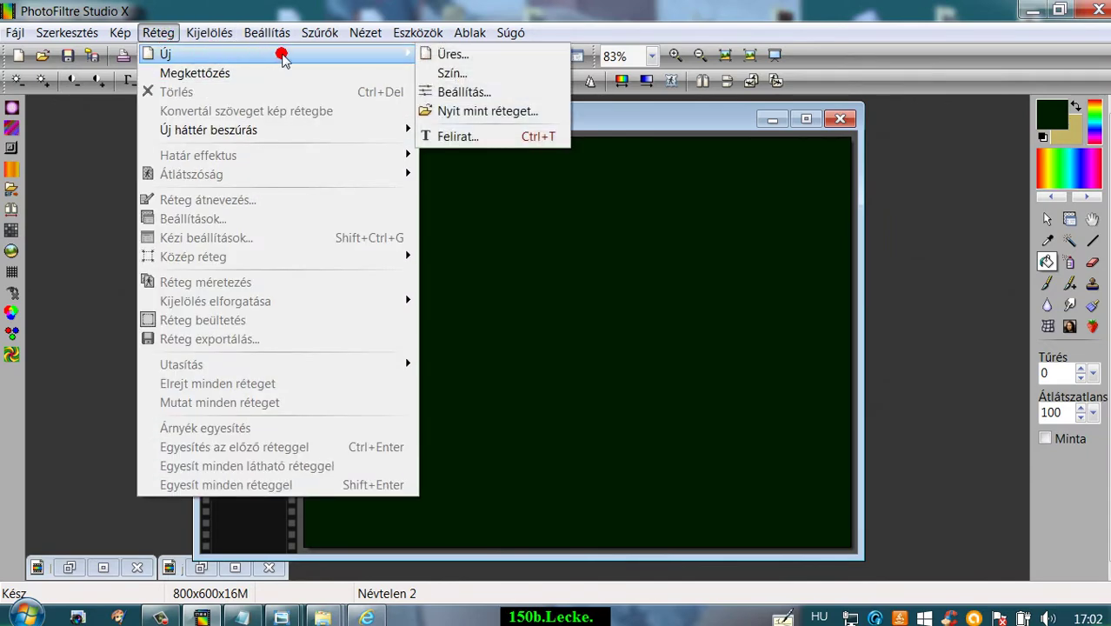
{"action": "left_click", "coordinate": [454, 54]}
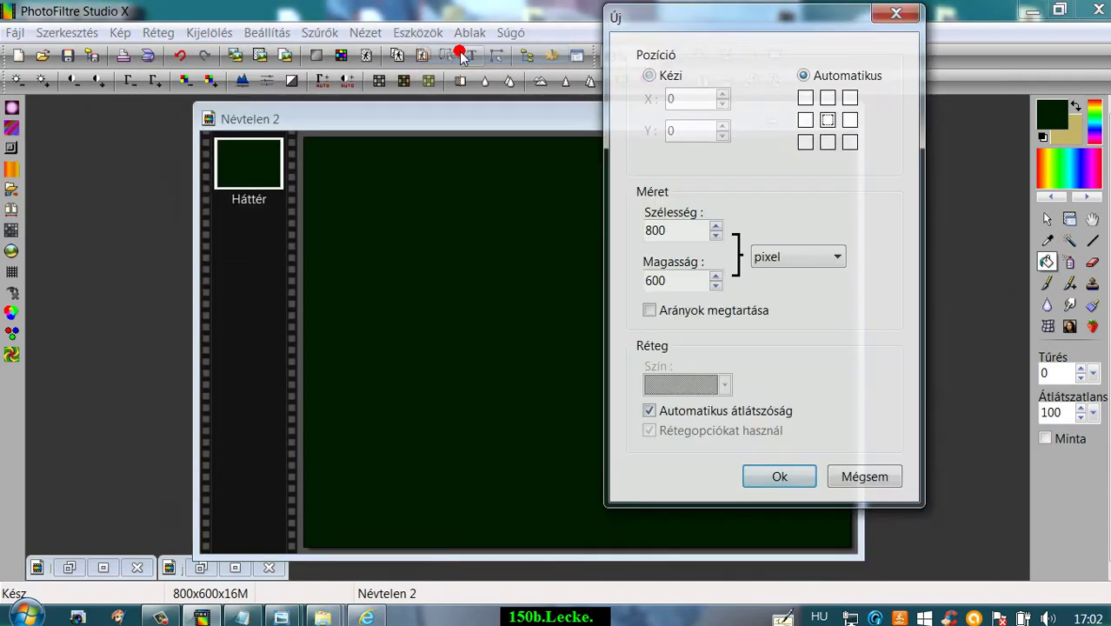
{"action": "left_click", "coordinate": [780, 477]}
Fill the new layer with a pattern, using the gold glitter image named 1 from the desktop
{"action": "left_click", "coordinate": [1046, 309]}
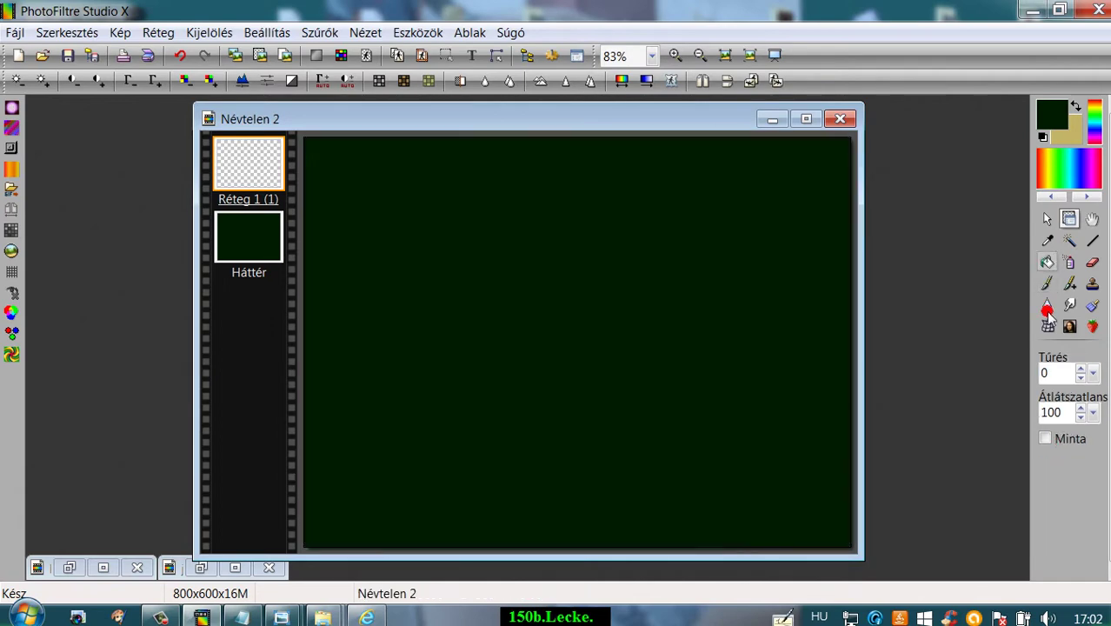
{"action": "left_click", "coordinate": [1050, 439]}
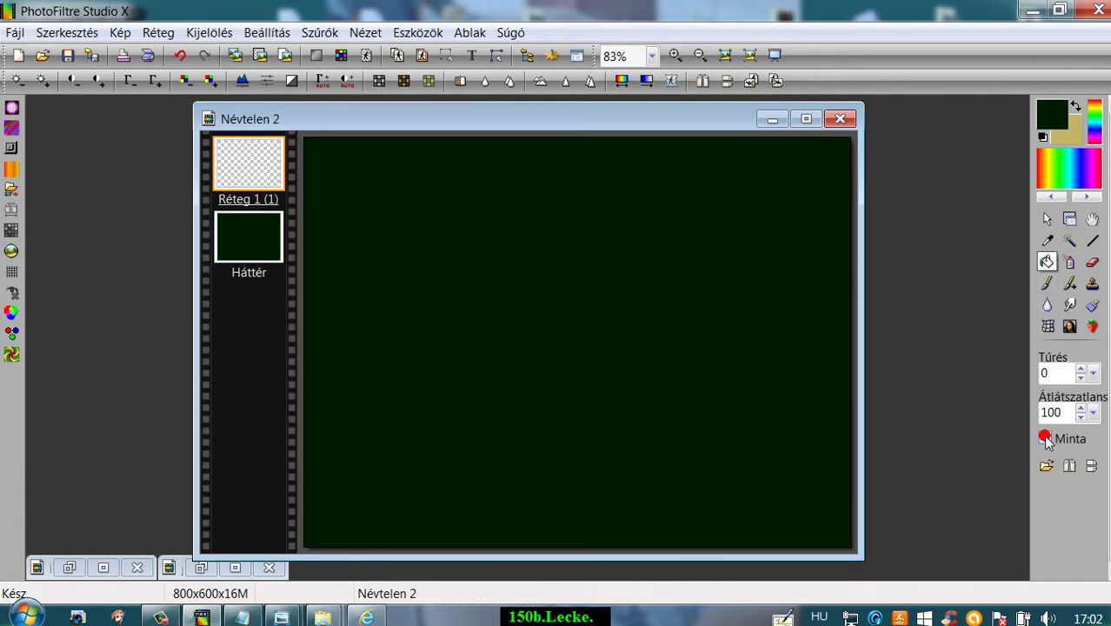
{"action": "left_click", "coordinate": [1046, 466]}
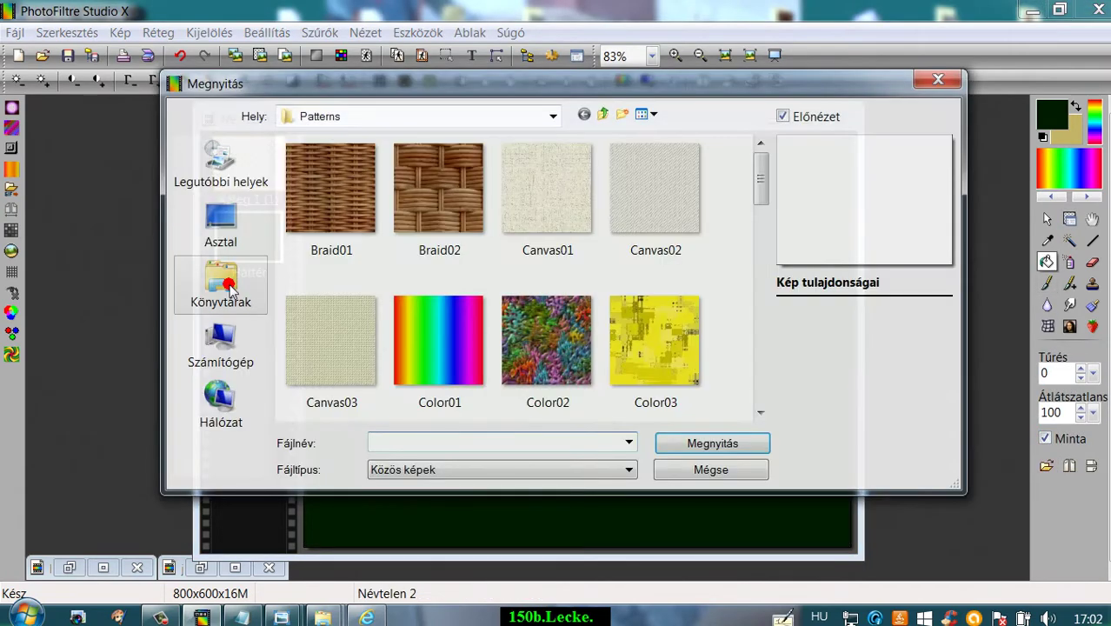
{"action": "left_click", "coordinate": [208, 230]}
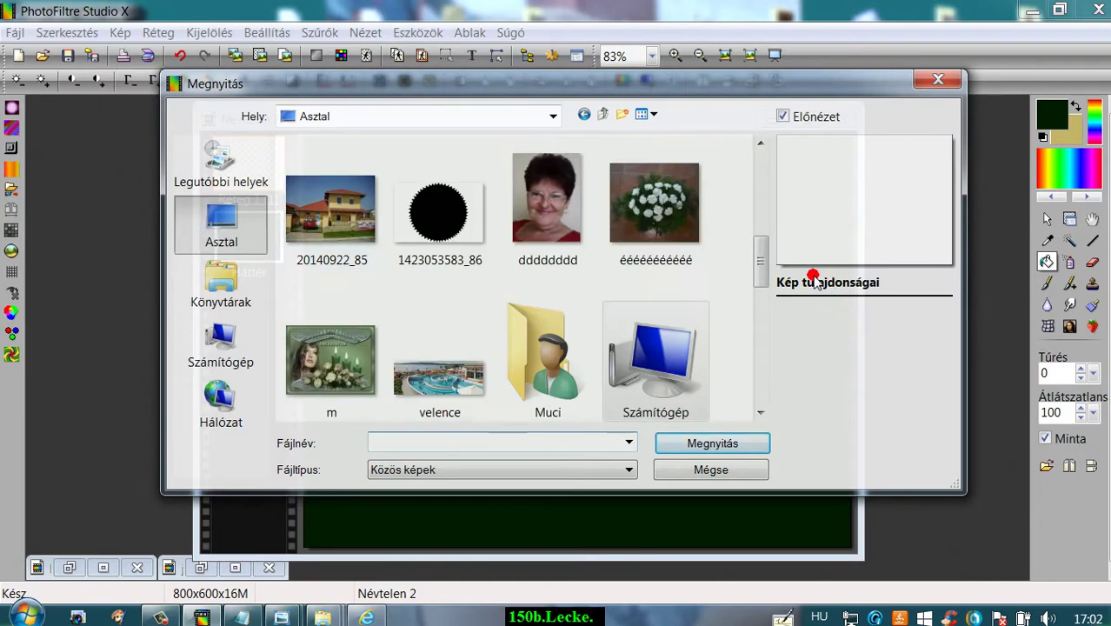
{"action": "left_click_drag", "start_coordinate": [762, 250], "coordinate": [764, 107]}
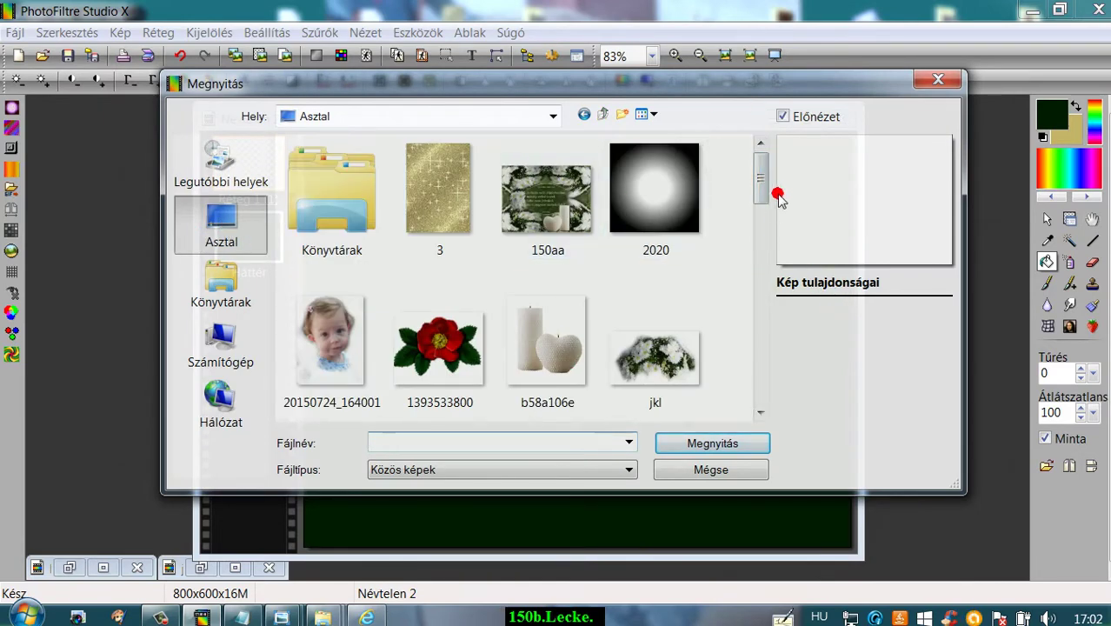
{"action": "left_click_drag", "start_coordinate": [760, 178], "coordinate": [761, 216]}
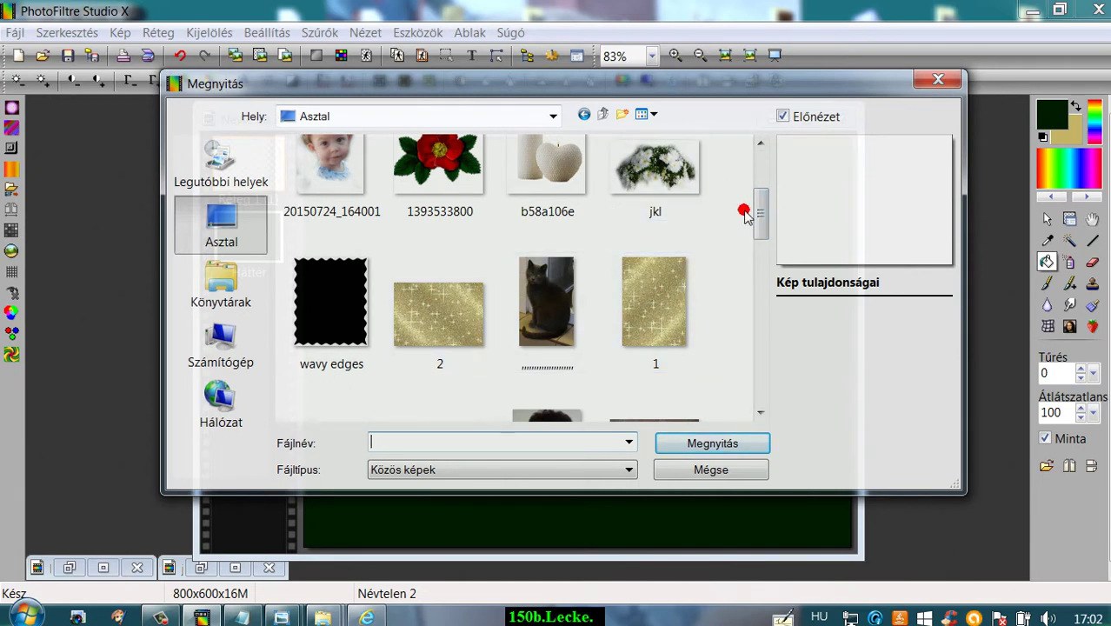
{"action": "scroll", "coordinate": [764, 213], "scroll_direction": "up", "scroll_amount": 2}
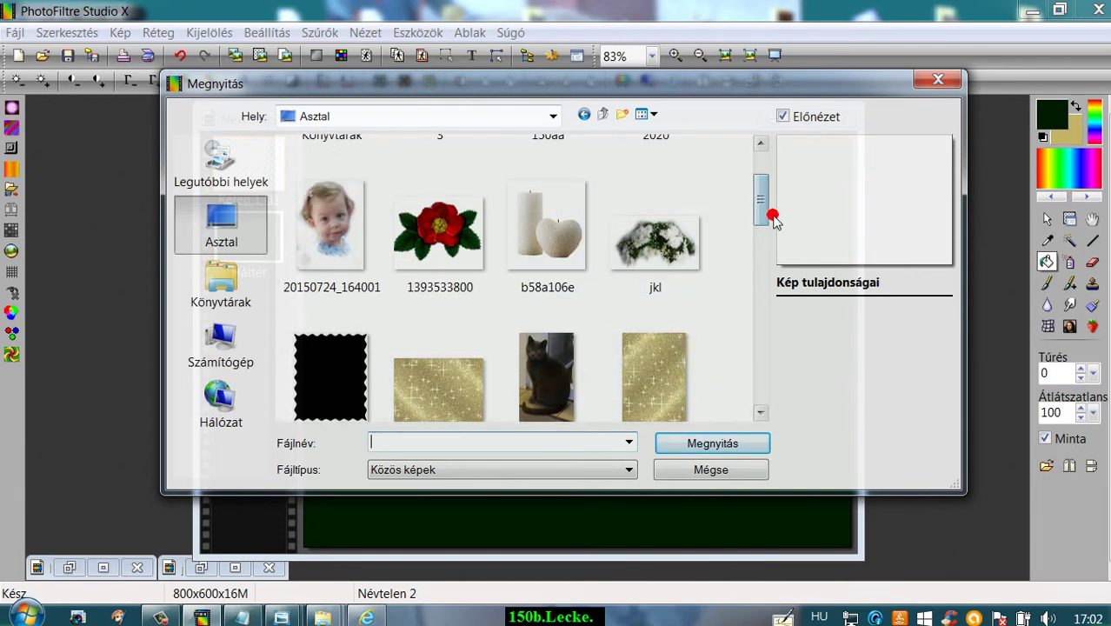
{"action": "scroll", "coordinate": [759, 198], "scroll_direction": "up", "scroll_amount": 1}
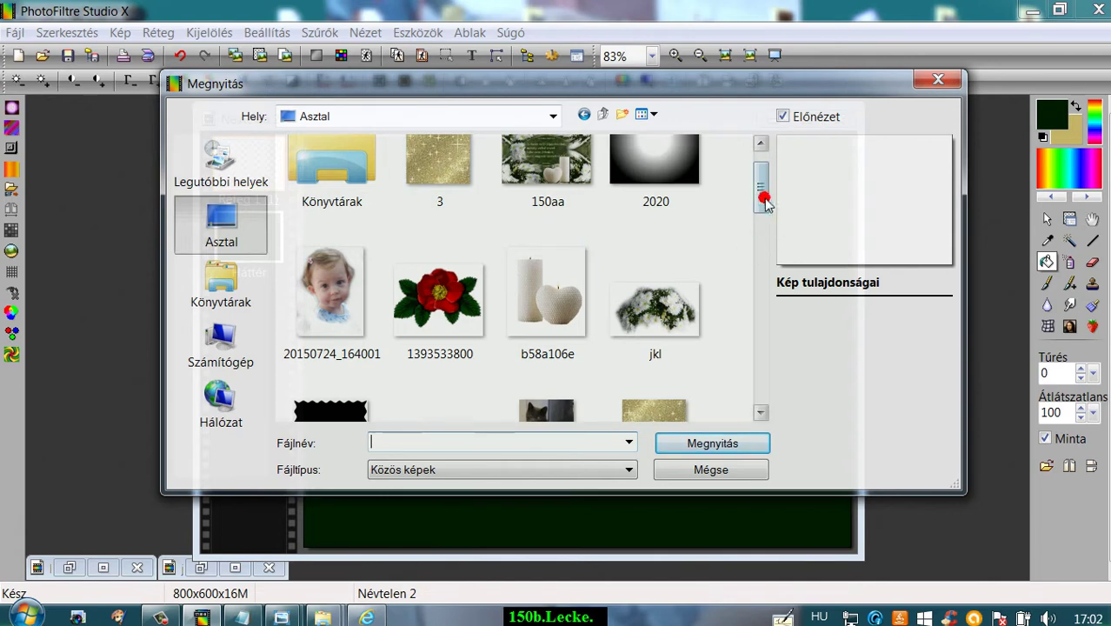
{"action": "left_click_drag", "start_coordinate": [764, 202], "coordinate": [762, 223]}
{"action": "left_click", "coordinate": [652, 248]}
{"action": "left_click", "coordinate": [739, 444]}
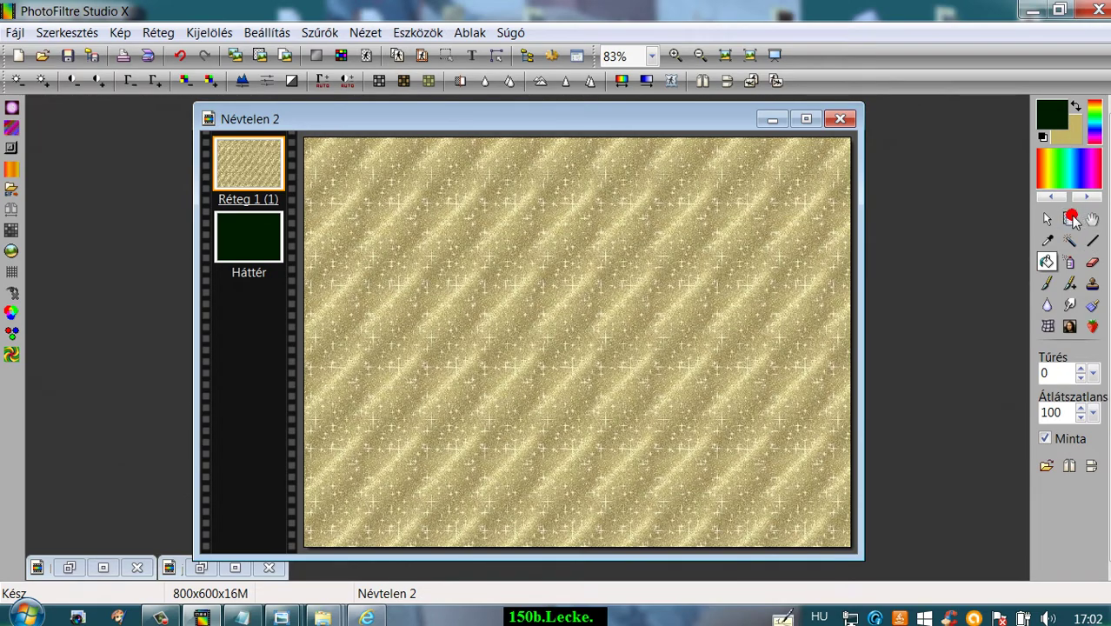
Apply the PhotoMask 0_af6a9_7dedce64_L.jpg to the gold layer as transparency at opacity 100, with the mask stretched and not inverted
{"action": "left_click", "coordinate": [1071, 219]}
{"action": "left_click", "coordinate": [319, 32]}
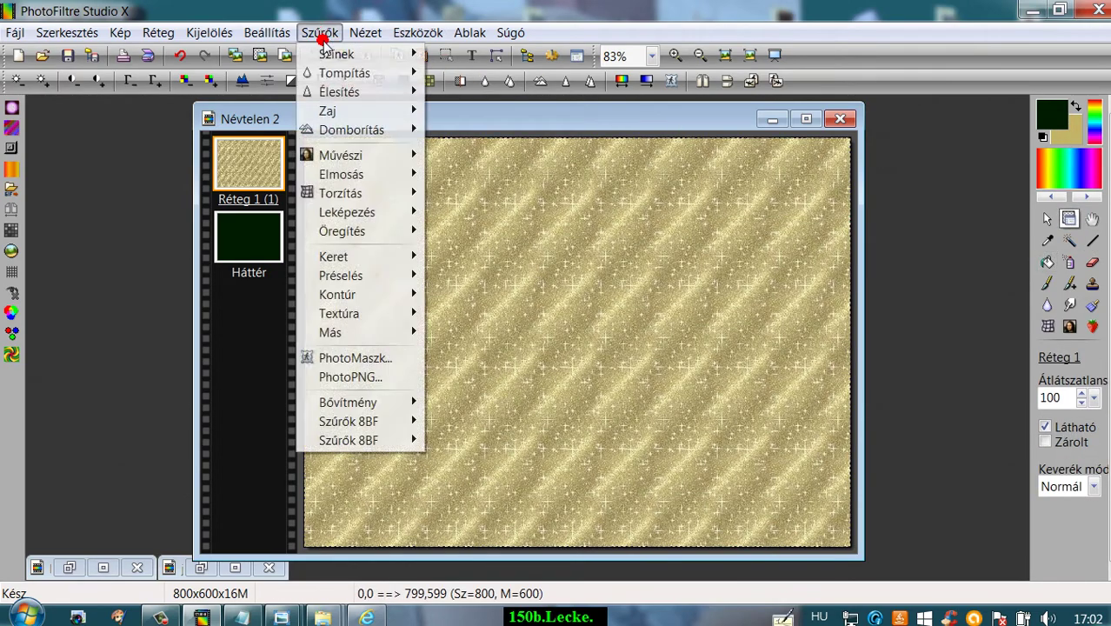
{"action": "left_click", "coordinate": [388, 357]}
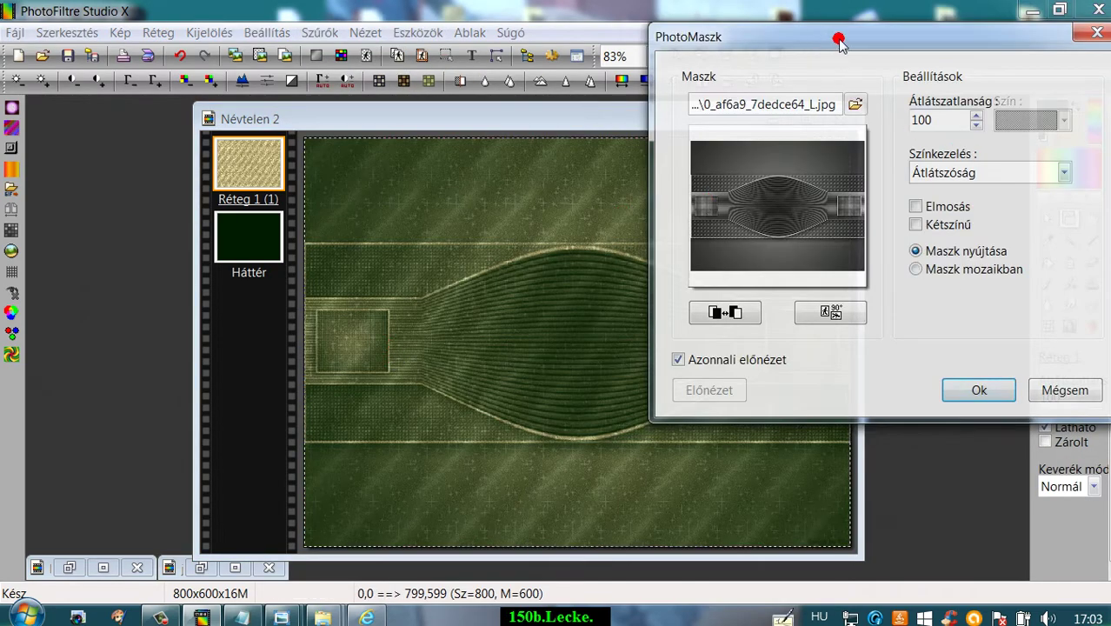
{"action": "left_click", "coordinate": [724, 315]}
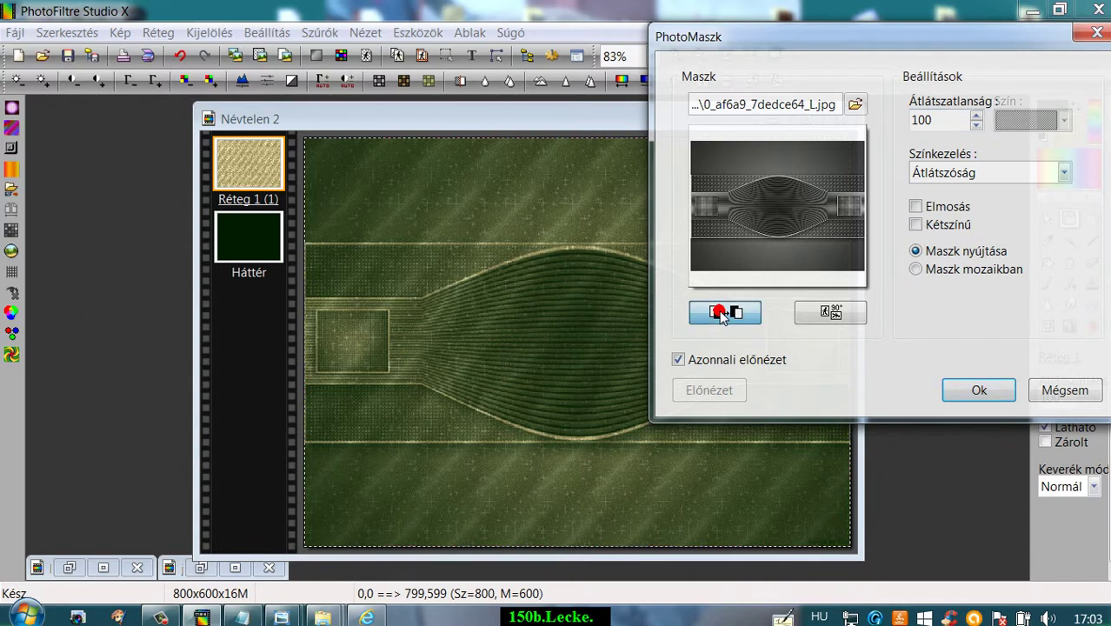
{"action": "left_click", "coordinate": [732, 315]}
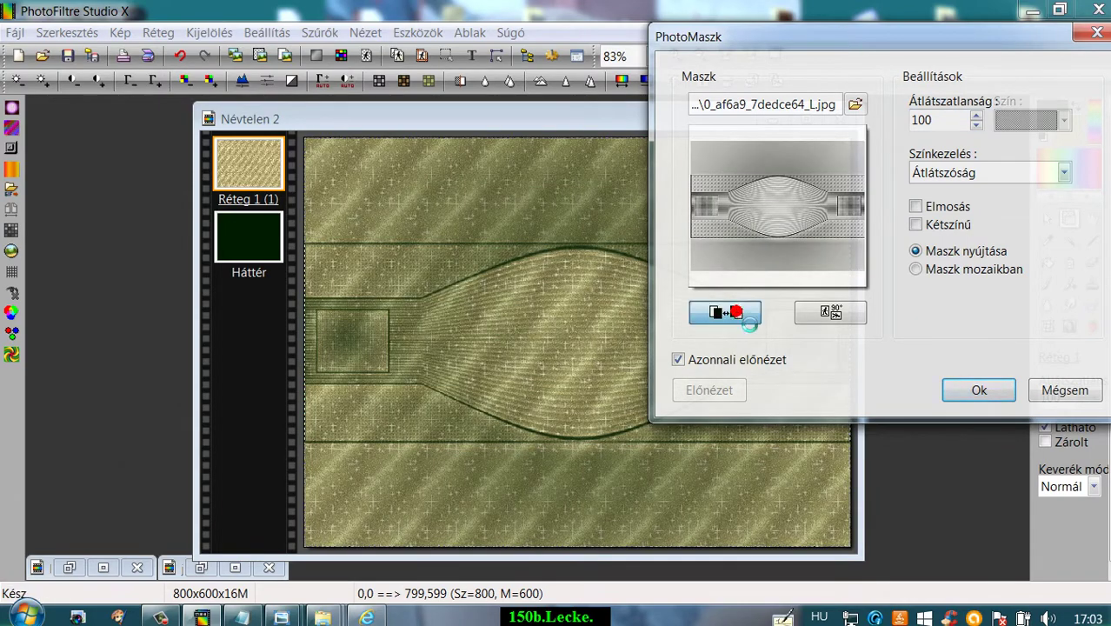
{"action": "left_click", "coordinate": [1005, 392]}
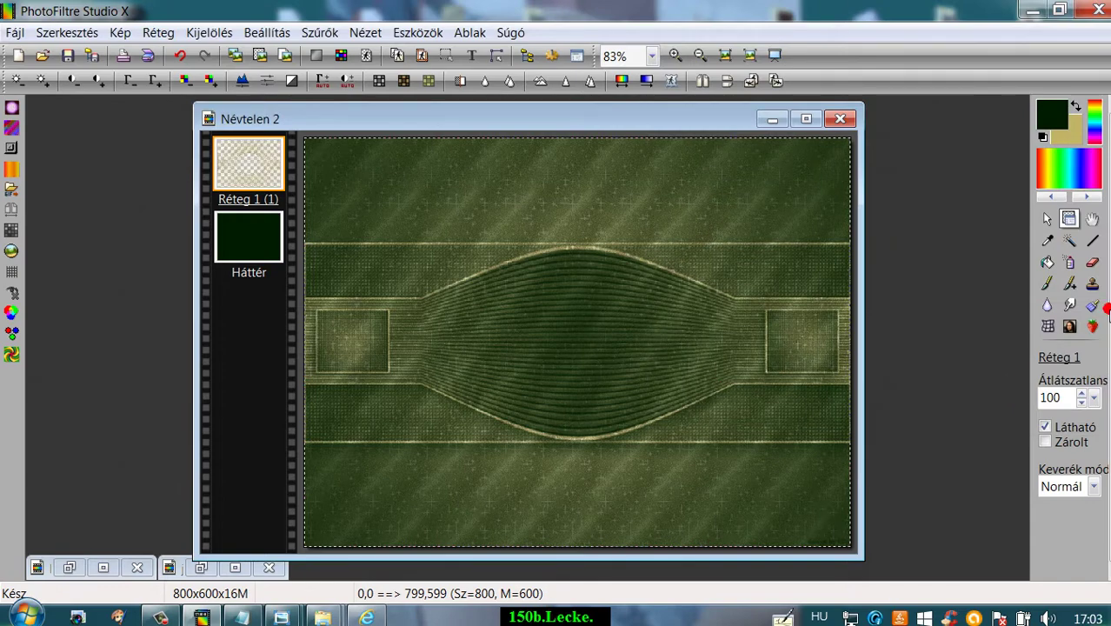
Merge all layers into the background and apply the standard Emboss (Domborítás) filter to the result
{"action": "left_click", "coordinate": [158, 32]}
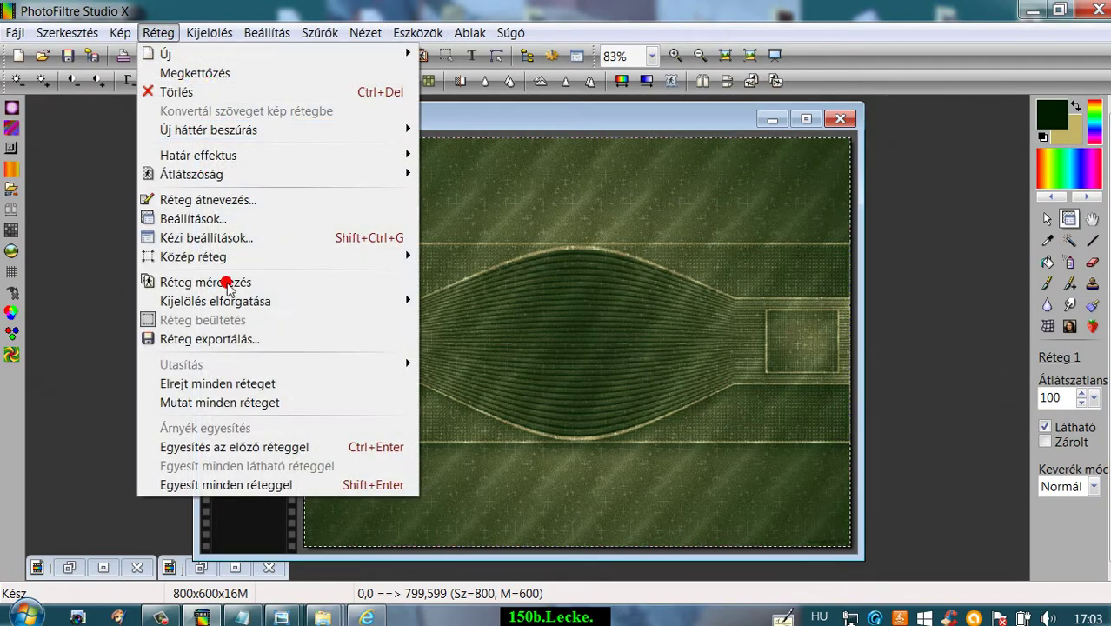
{"action": "left_click", "coordinate": [233, 484]}
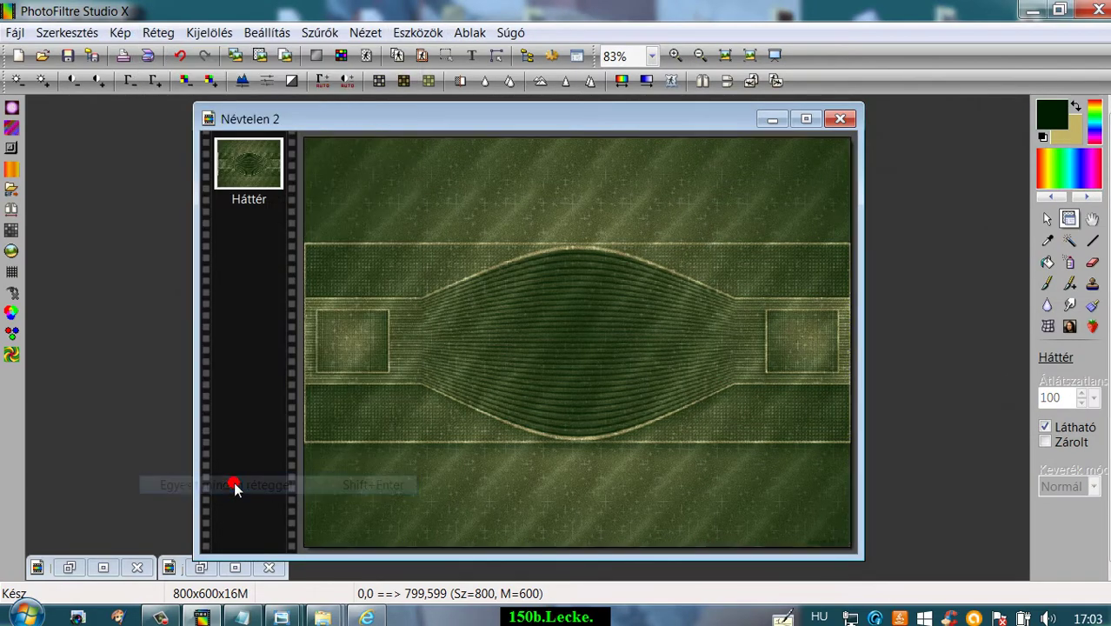
{"action": "left_click", "coordinate": [317, 33]}
{"action": "mouse_move", "coordinate": [370, 130]}
{"action": "left_click", "coordinate": [444, 149]}
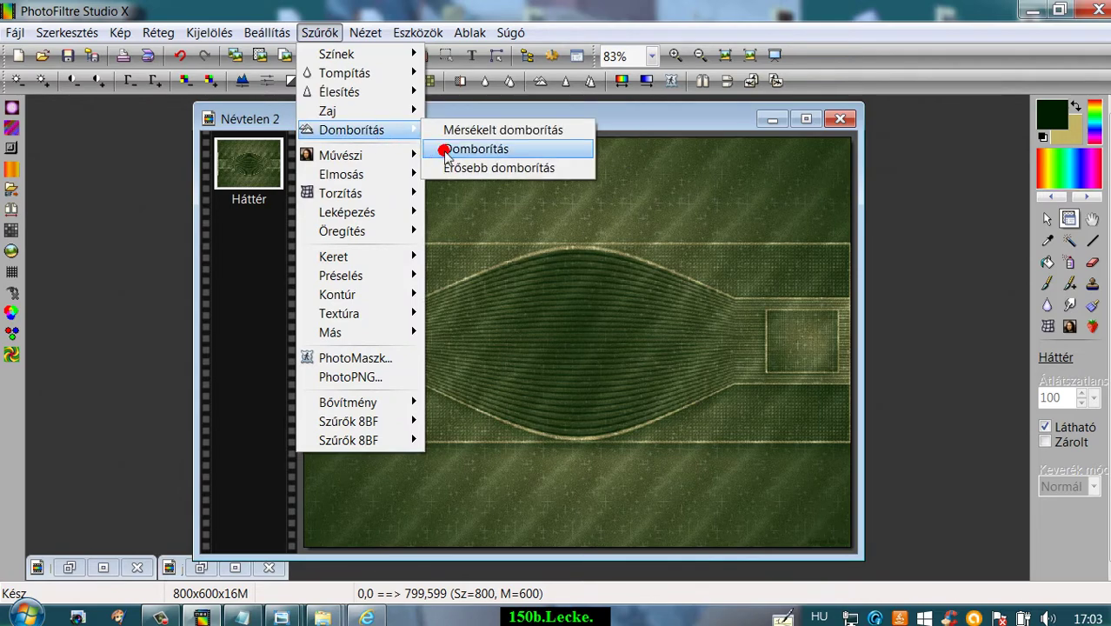
{"action": "left_click_drag", "start_coordinate": [472, 117], "coordinate": [505, 126]}
{"action": "key", "text": "ctrl+alt+0"}
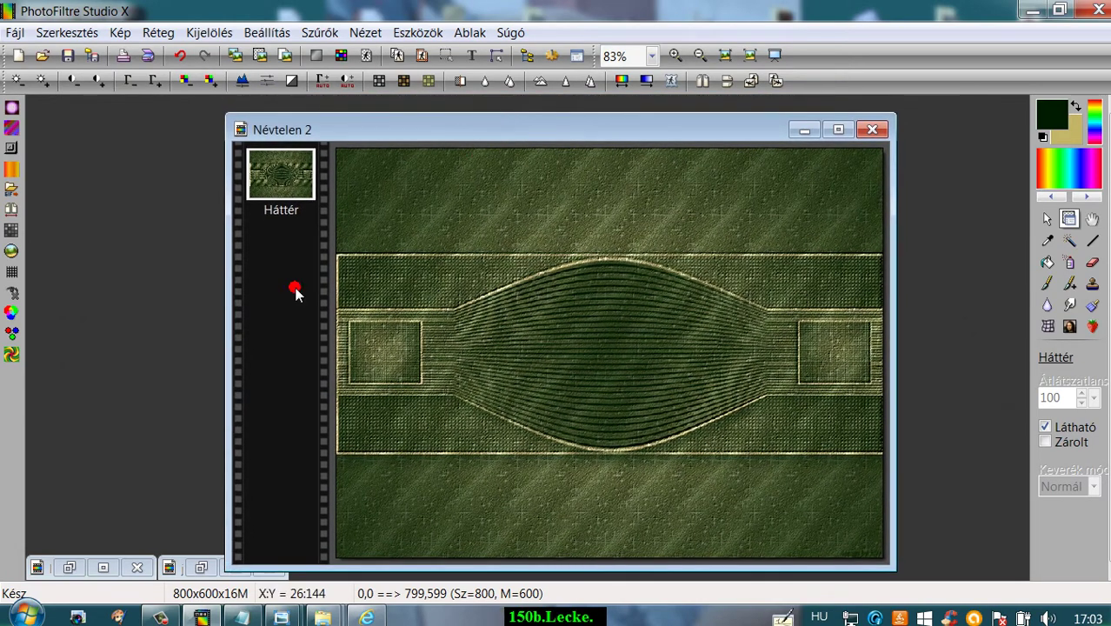
Restore the minimized white flower image and move its window fully into view
{"action": "left_click", "coordinate": [69, 567]}
{"action": "left_click", "coordinate": [418, 174]}
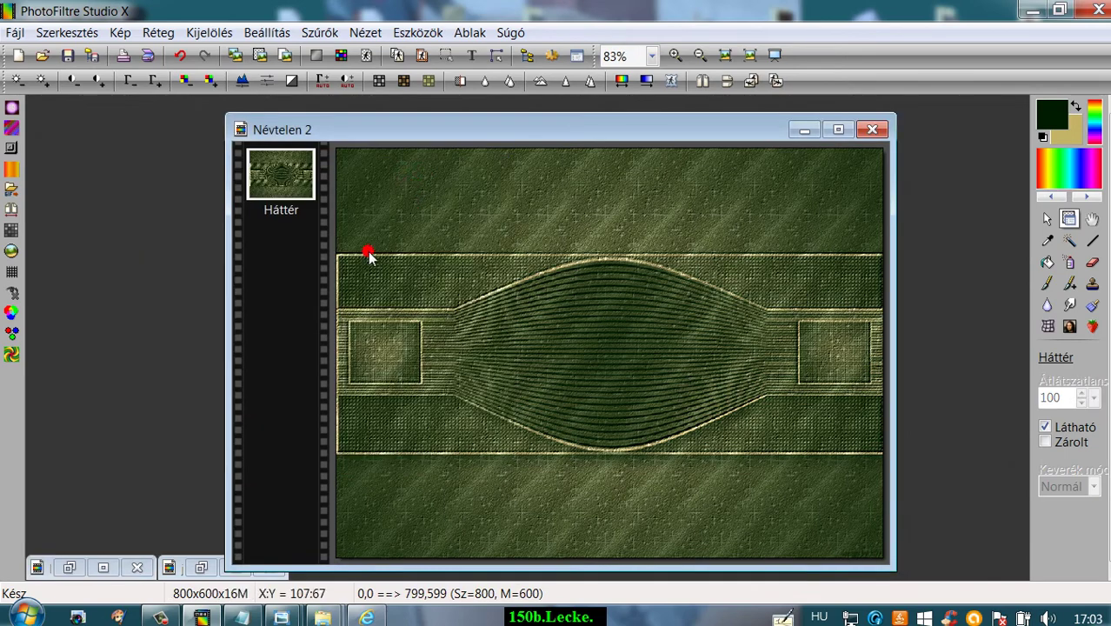
{"action": "left_click", "coordinate": [202, 565]}
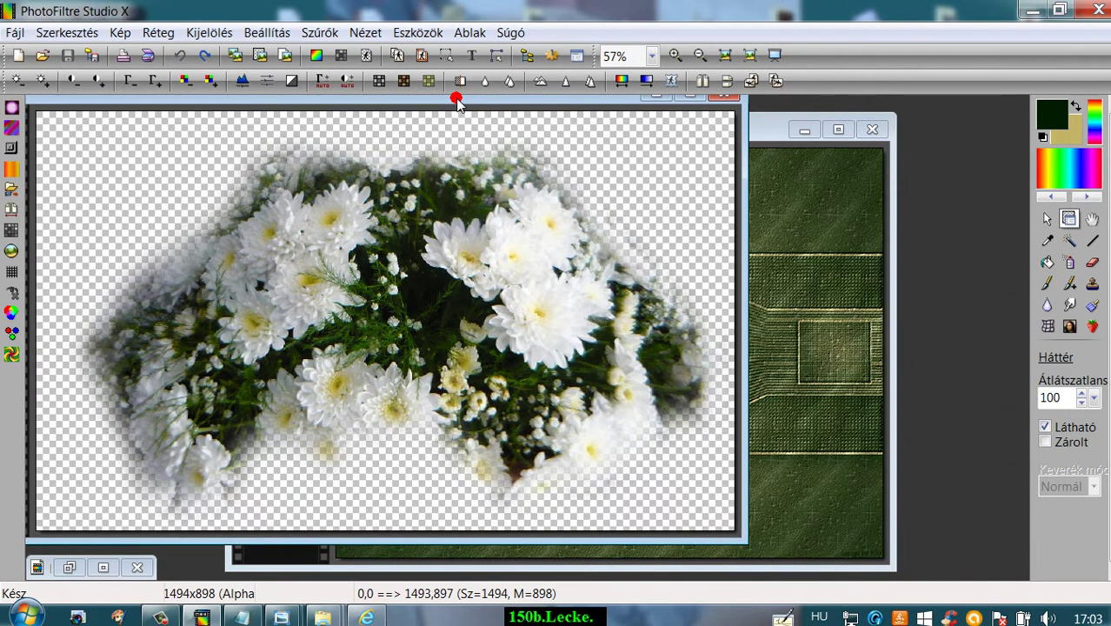
{"action": "left_click_drag", "start_coordinate": [458, 102], "coordinate": [458, 119]}
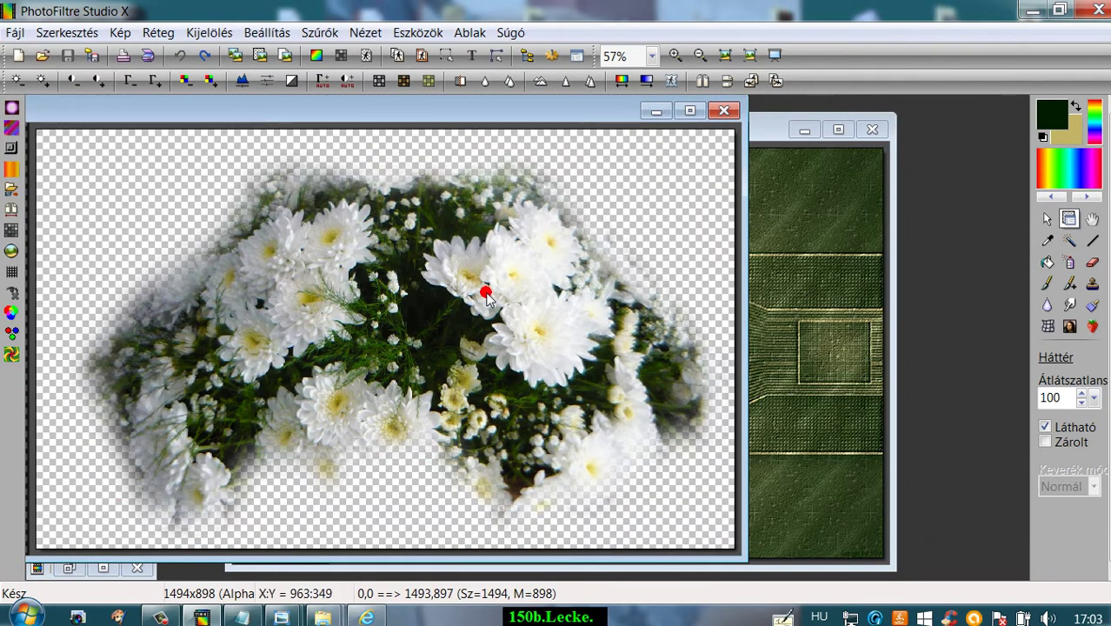
Apply the Twist (Csavarás) distortion to the flower image, turning left (Balra) with intensity 10
{"action": "left_click", "coordinate": [318, 32]}
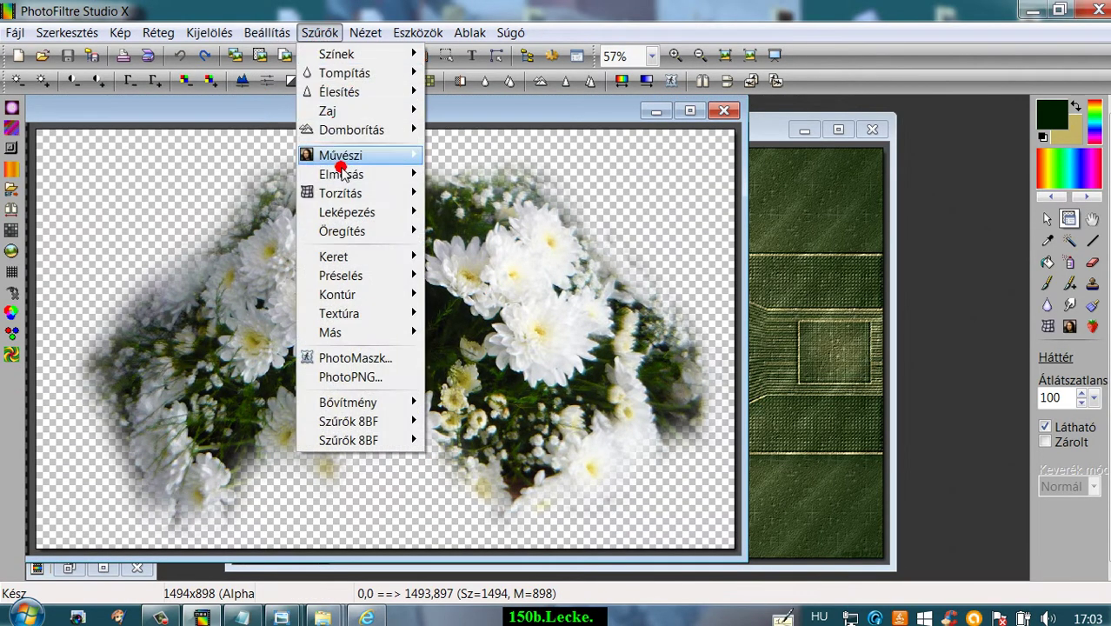
{"action": "mouse_move", "coordinate": [347, 195]}
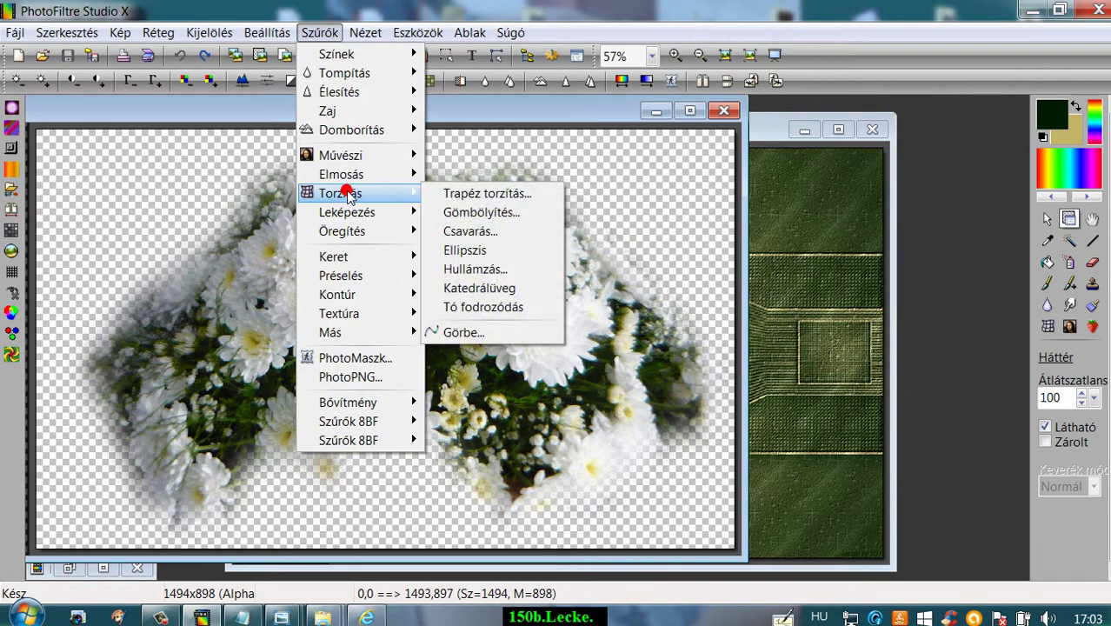
{"action": "left_click", "coordinate": [489, 232]}
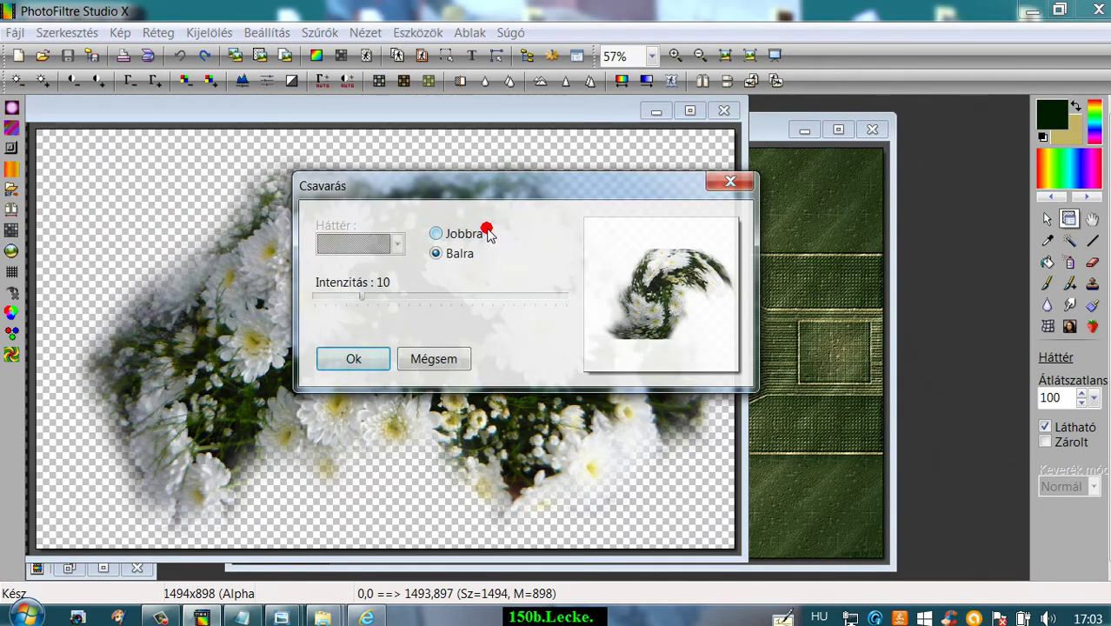
{"action": "left_click", "coordinate": [436, 254]}
{"action": "left_click", "coordinate": [349, 359]}
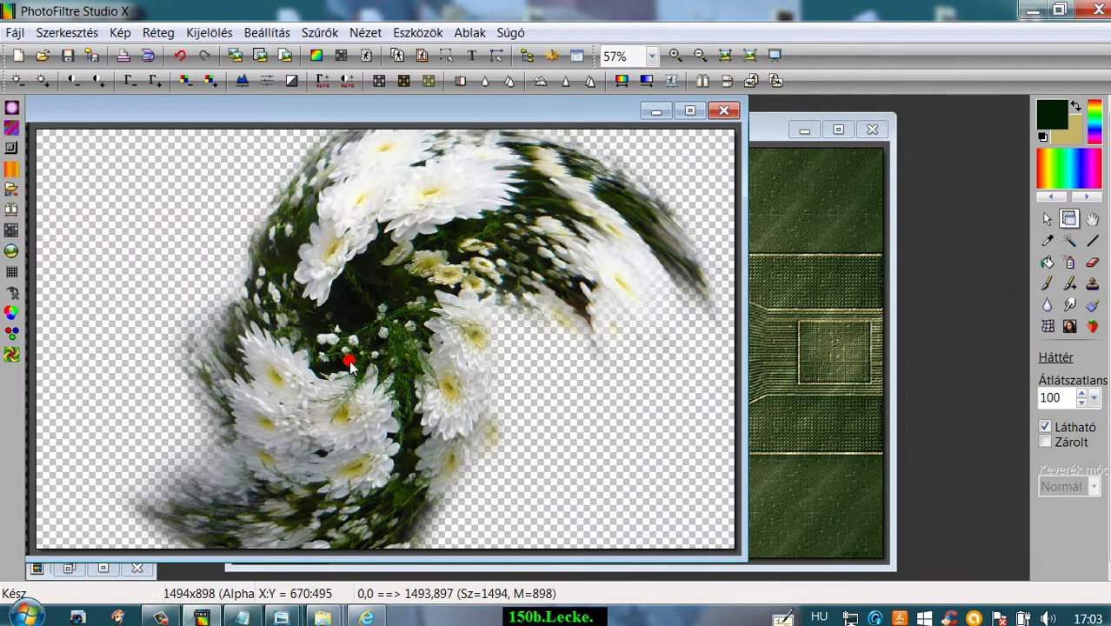
Copy the twisted flower image, paste it as a new layer into the embossed green background image, and shift it left
{"action": "left_click", "coordinate": [54, 35]}
{"action": "left_click", "coordinate": [84, 181]}
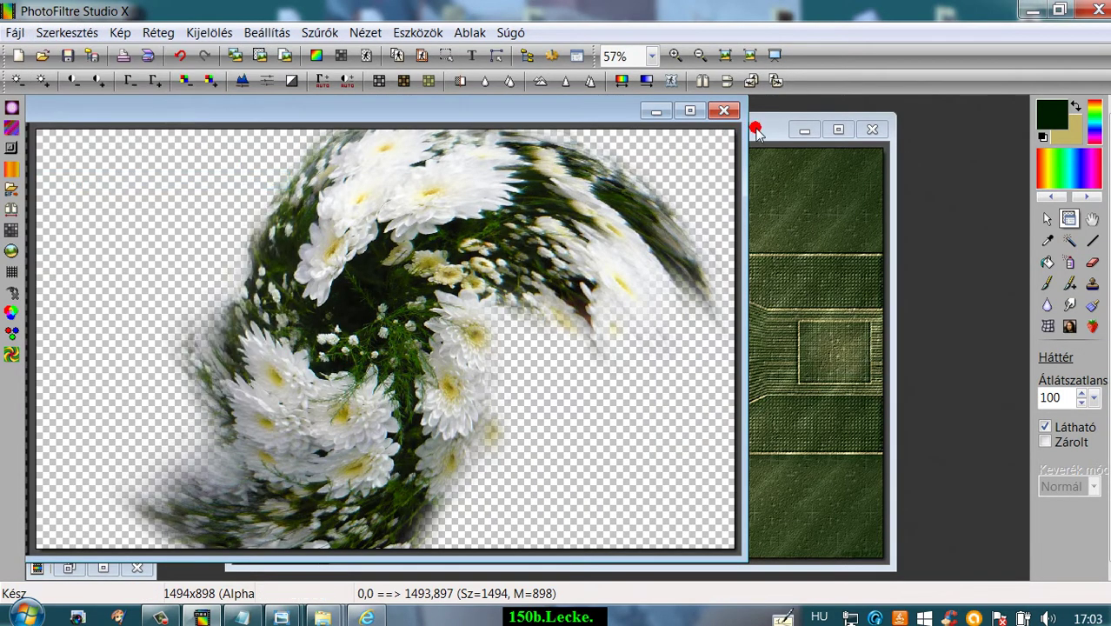
{"action": "left_click", "coordinate": [757, 131]}
{"action": "left_click", "coordinate": [54, 33]}
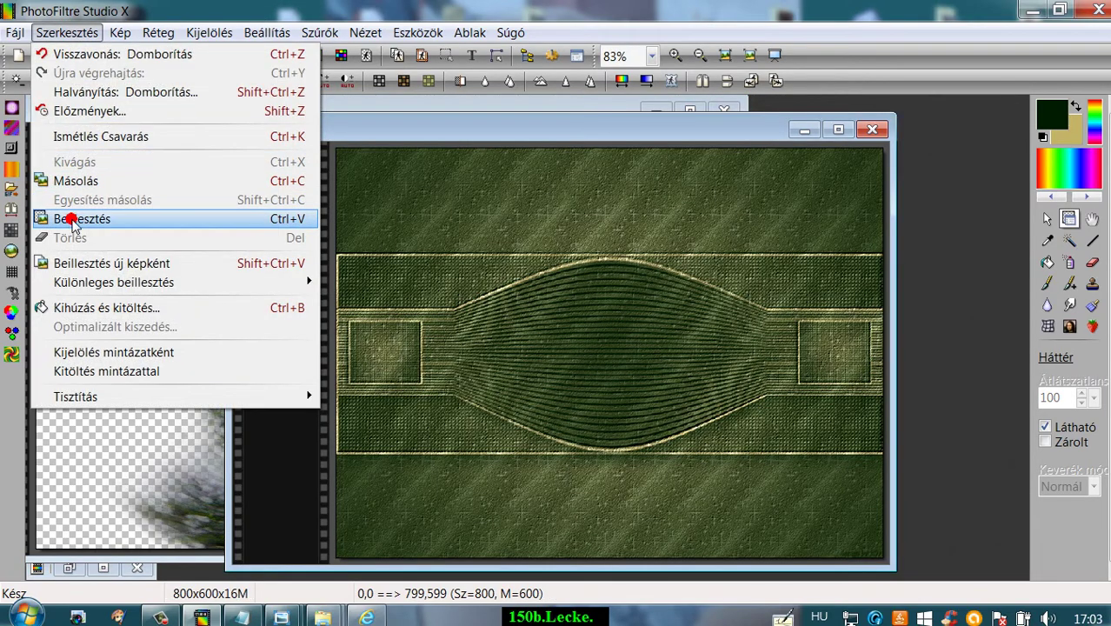
{"action": "left_click", "coordinate": [73, 220]}
{"action": "left_click_drag", "start_coordinate": [736, 325], "coordinate": [494, 286]}
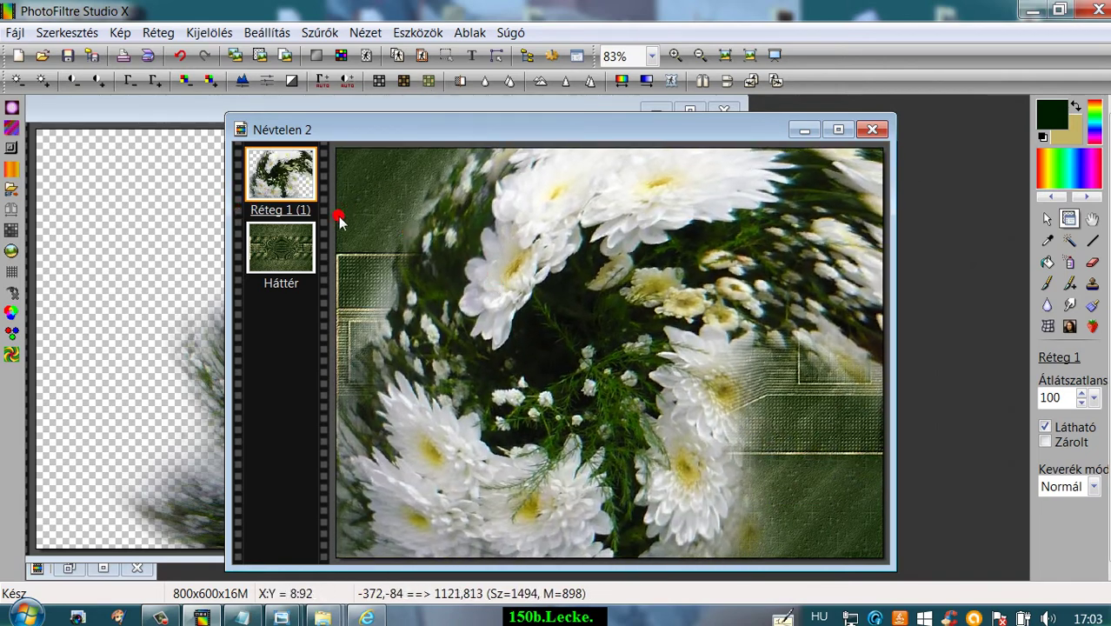
Scale the pasted flower layer to 50% with the free transform (Szabad átalakítás)
{"action": "right_click", "coordinate": [272, 160]}
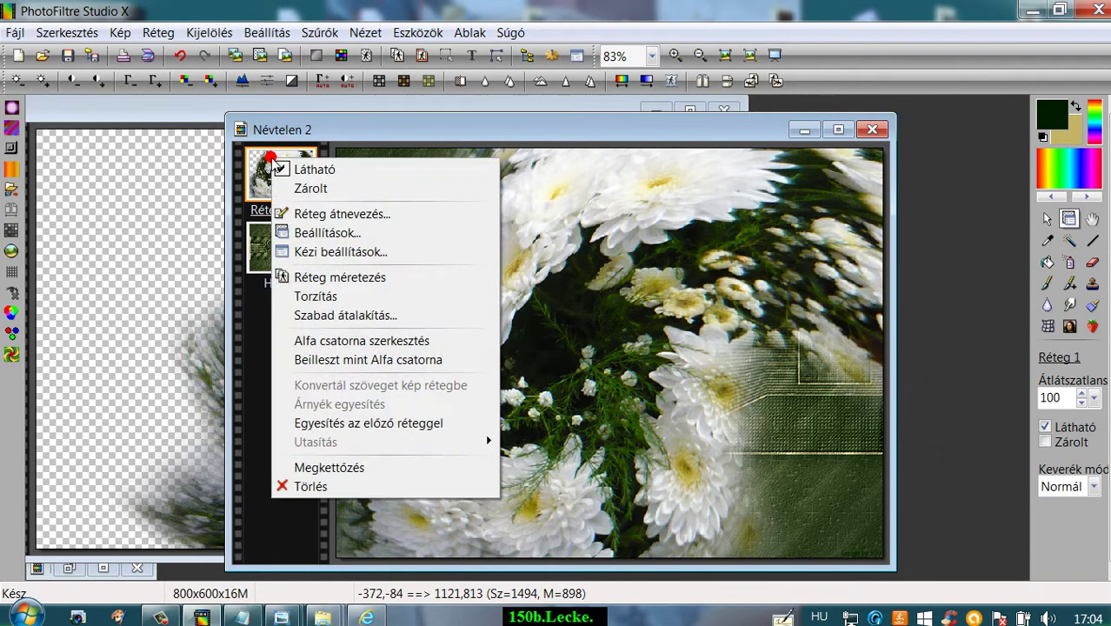
{"action": "left_click", "coordinate": [358, 316]}
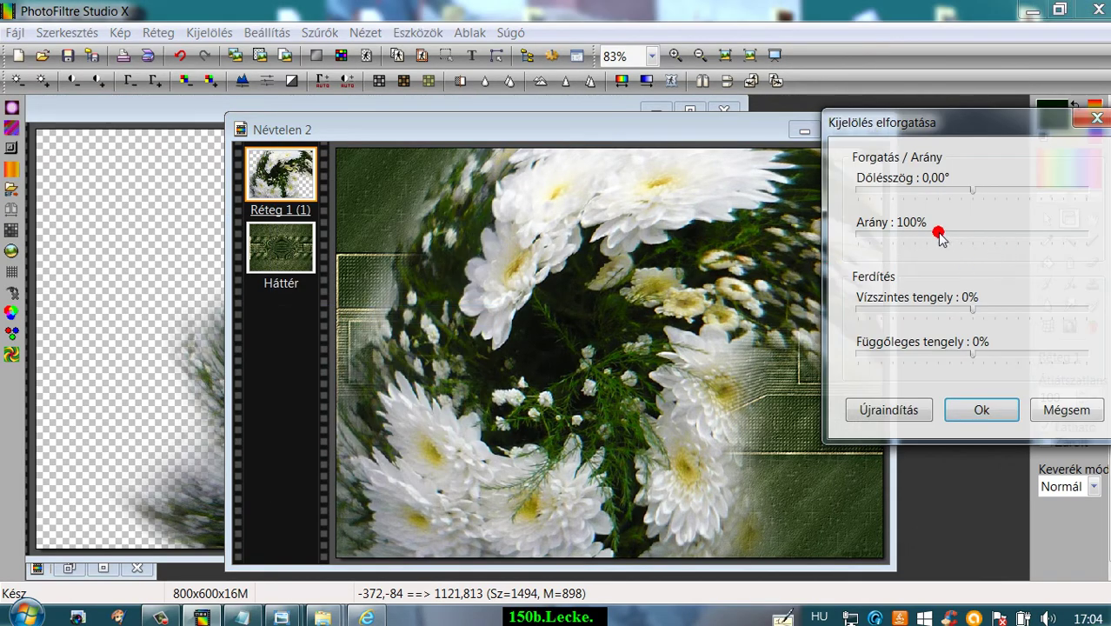
{"action": "left_click_drag", "start_coordinate": [938, 236], "coordinate": [883, 247]}
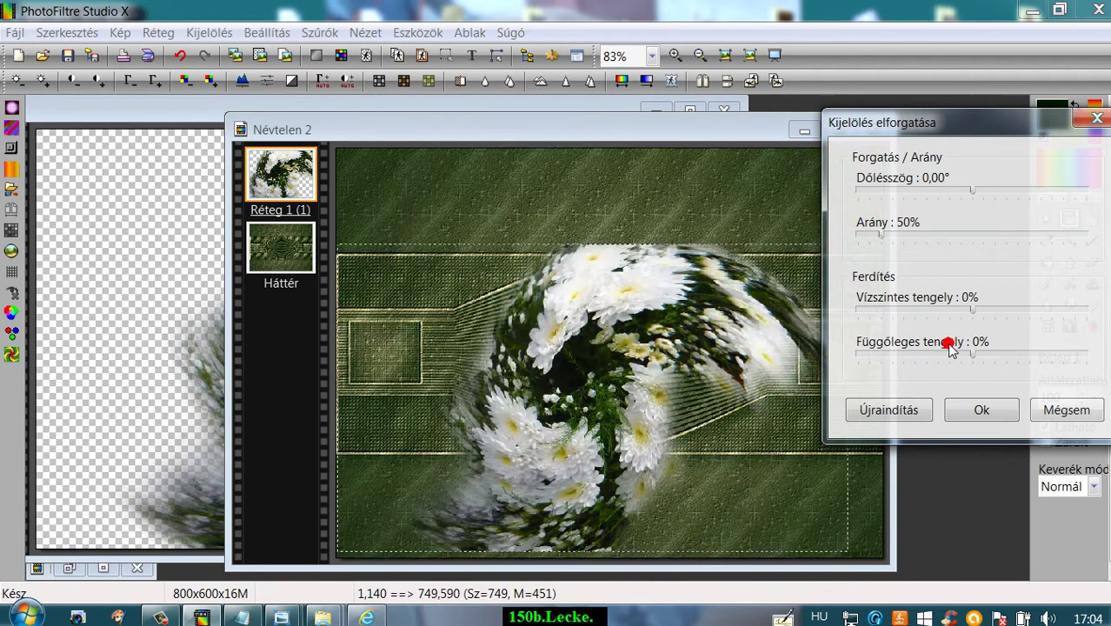
{"action": "left_click", "coordinate": [980, 413]}
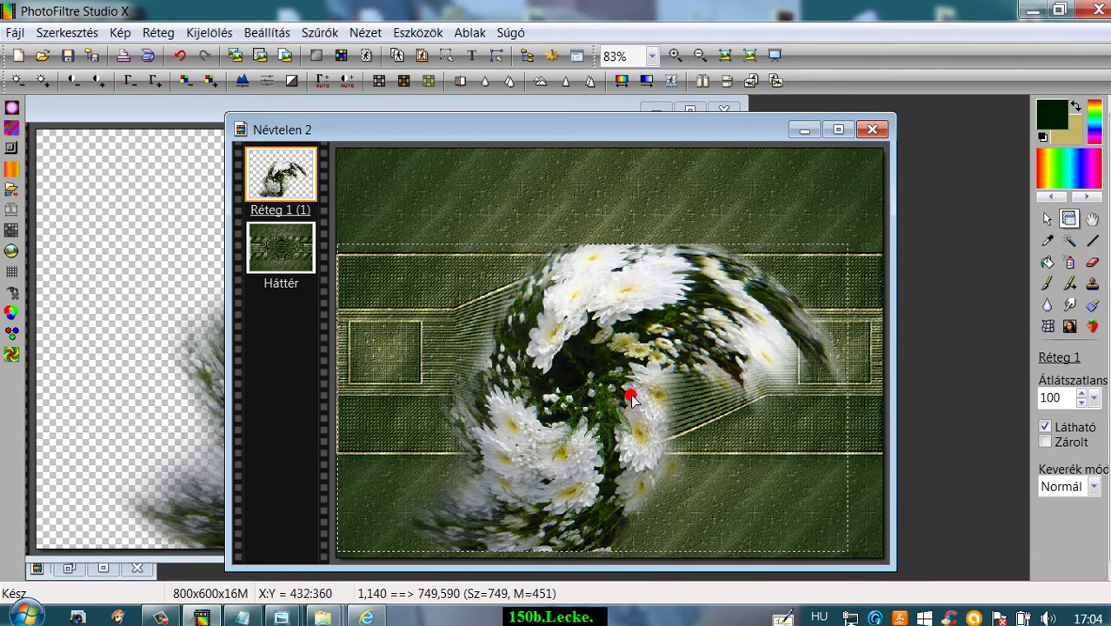
Rotate the flower layer 90° clockwise and place it over the right half of the background
{"action": "left_click_drag", "start_coordinate": [630, 392], "coordinate": [601, 304]}
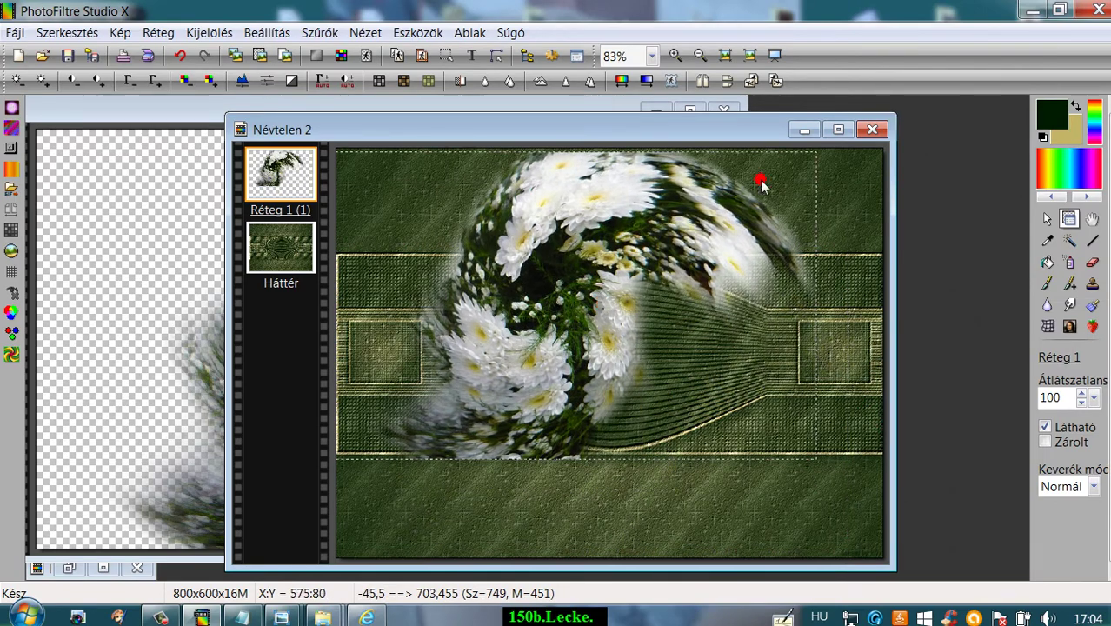
{"action": "left_click", "coordinate": [778, 81]}
{"action": "left_click_drag", "start_coordinate": [555, 390], "coordinate": [826, 297]}
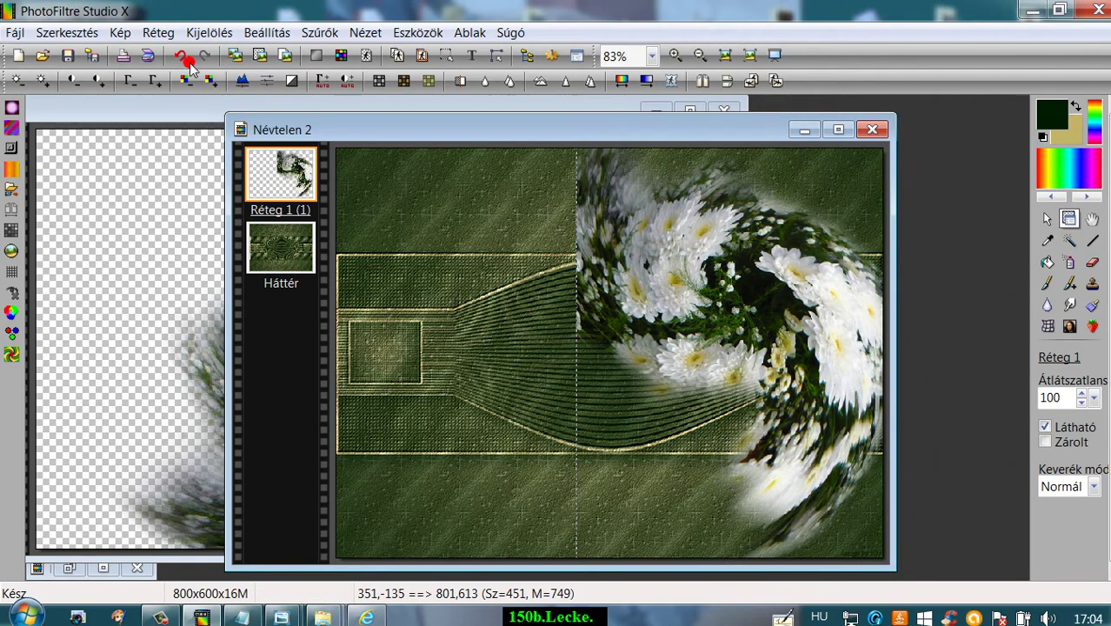
Duplicate the flower layer, flip the copy horizontally, and place it as a mirror image on the left half
{"action": "left_click", "coordinate": [158, 32]}
{"action": "left_click", "coordinate": [168, 75]}
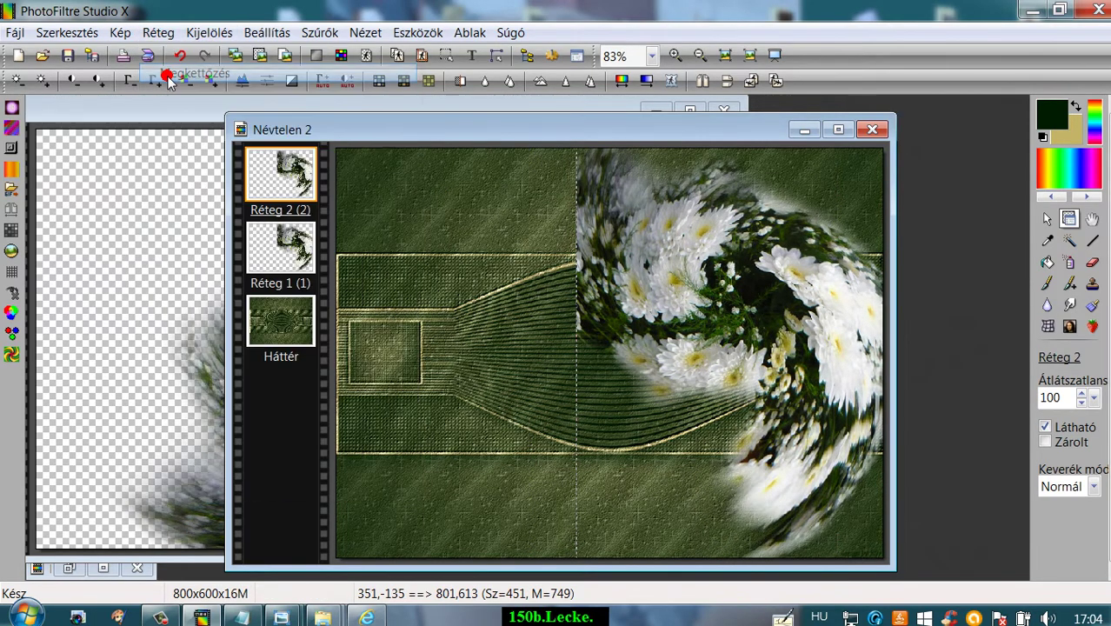
{"action": "left_click", "coordinate": [703, 81]}
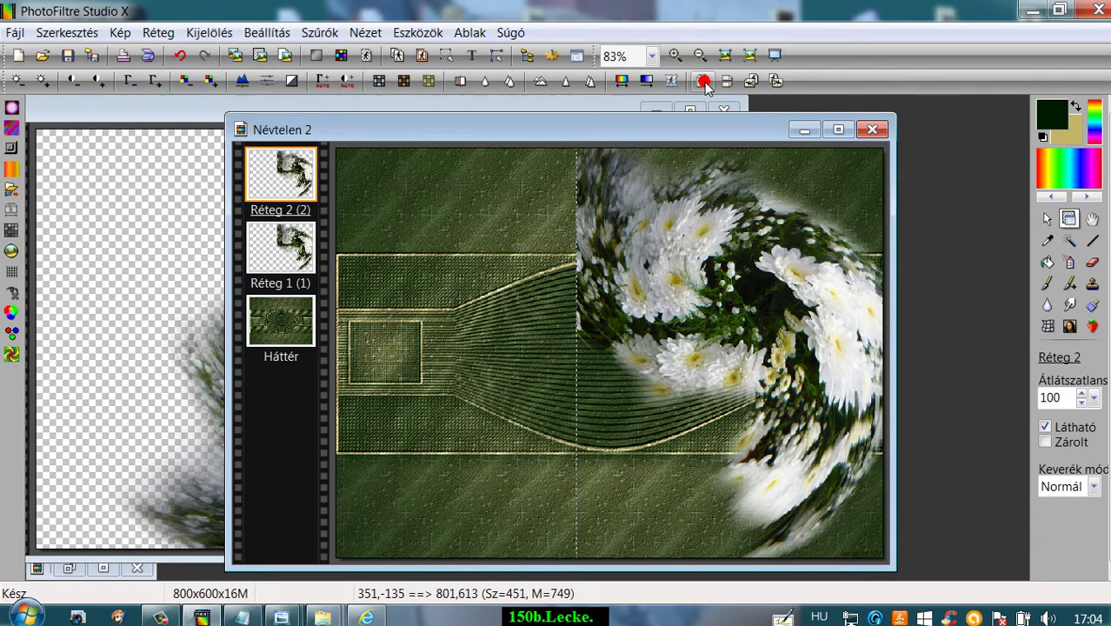
{"action": "left_click", "coordinate": [705, 82]}
{"action": "left_click_drag", "start_coordinate": [701, 266], "coordinate": [495, 279]}
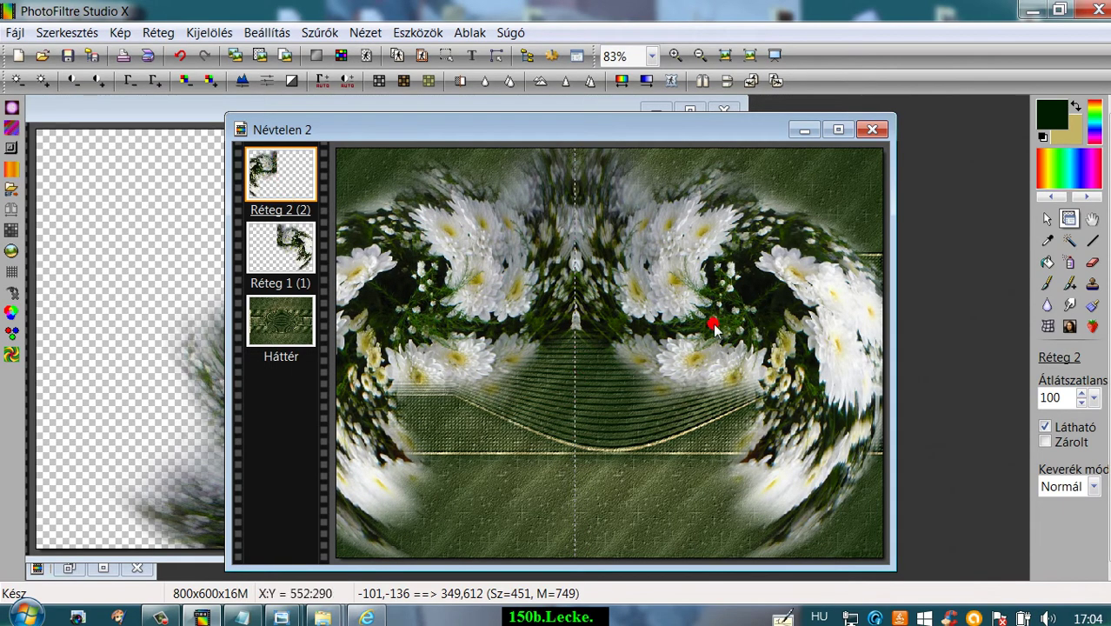
Merge the mirrored flower copy with the layer below and centre the result along the background's upper edge
{"action": "right_click", "coordinate": [272, 159]}
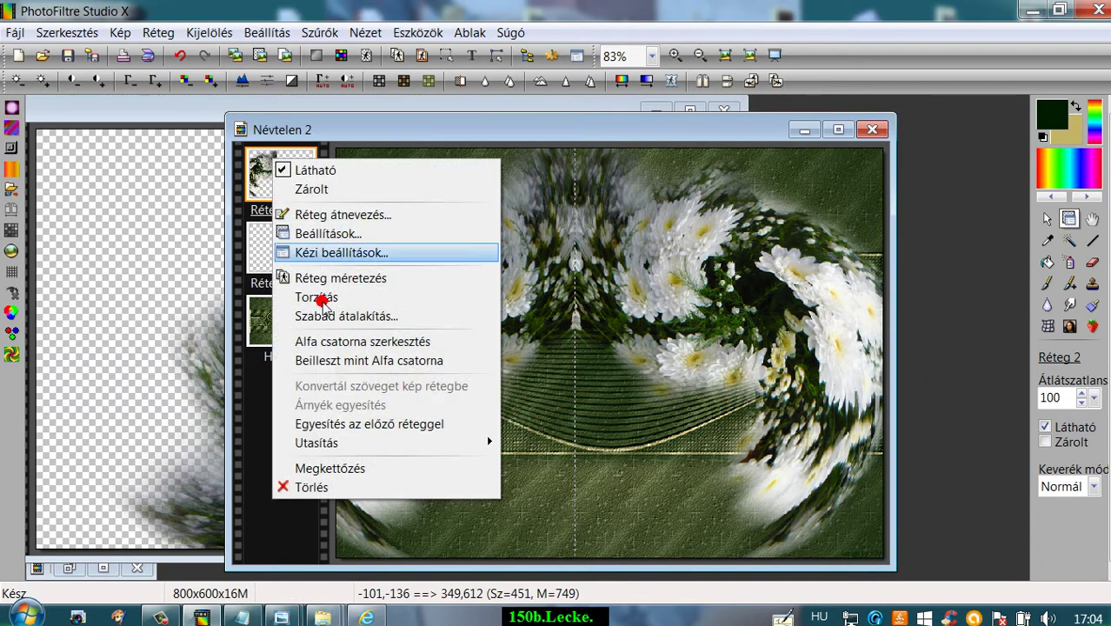
{"action": "left_click", "coordinate": [332, 426]}
{"action": "left_click_drag", "start_coordinate": [590, 265], "coordinate": [617, 152]}
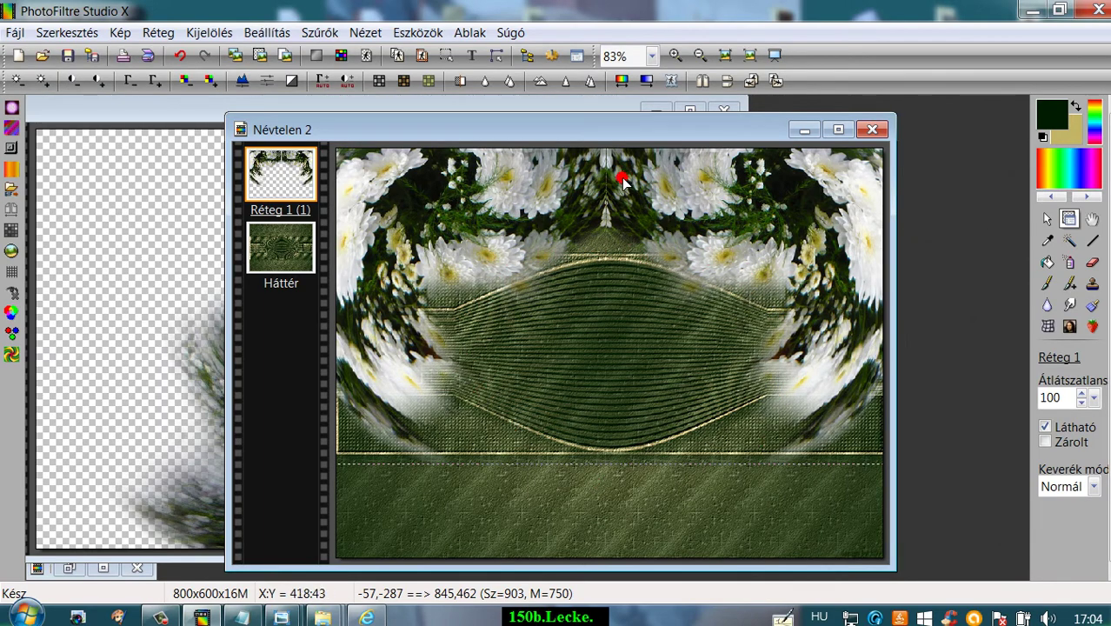
{"action": "left_click_drag", "start_coordinate": [622, 188], "coordinate": [588, 243]}
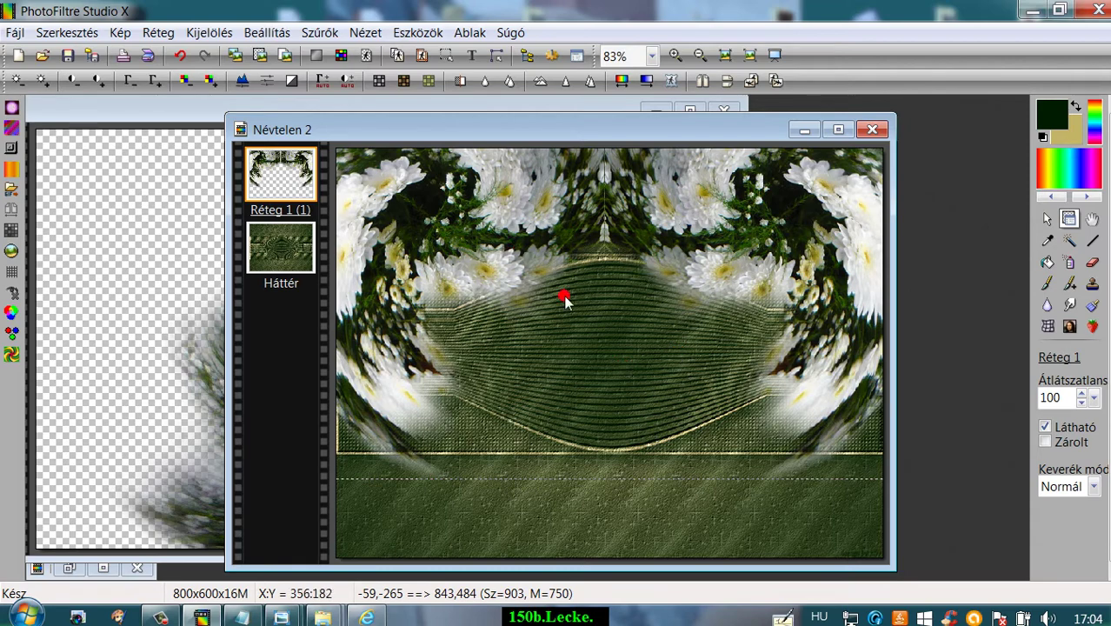
{"action": "mouse_move", "coordinate": [668, 215]}
{"action": "left_mouse_down"}
{"action": "mouse_move", "coordinate": [689, 338]}
{"action": "mouse_move", "coordinate": [676, 214]}
{"action": "mouse_move", "coordinate": [675, 279]}
{"action": "mouse_move", "coordinate": [675, 154]}
{"action": "mouse_move", "coordinate": [674, 195]}
{"action": "left_mouse_up"}
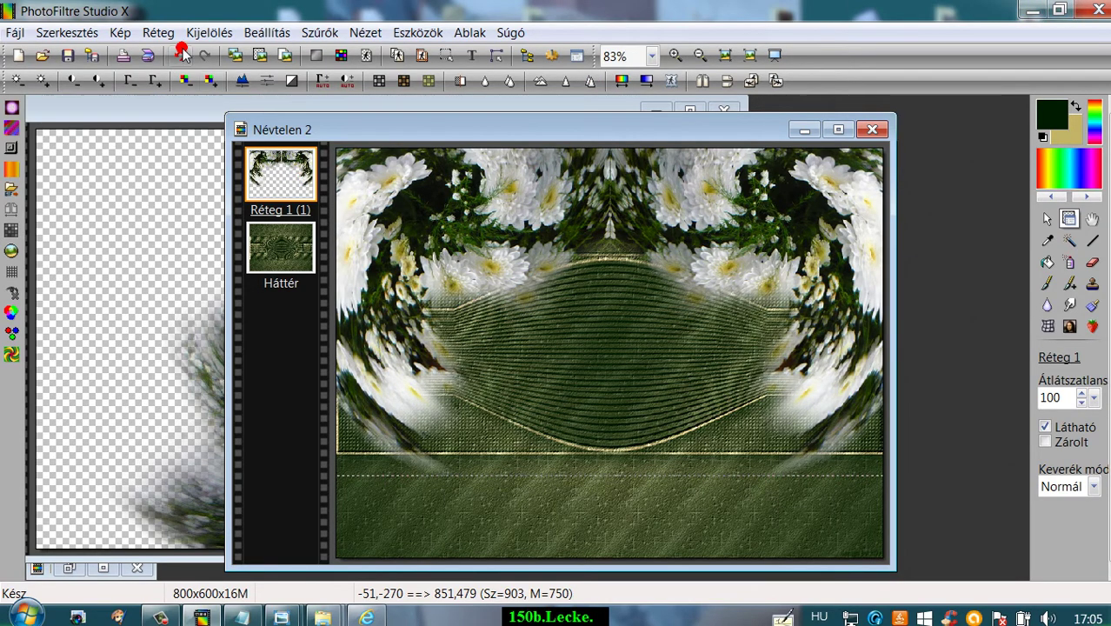
Duplicate the merged flower layer, flip the copy vertically, and try it mirrored along the background's lower edge
{"action": "left_click", "coordinate": [158, 32]}
{"action": "left_click", "coordinate": [205, 75]}
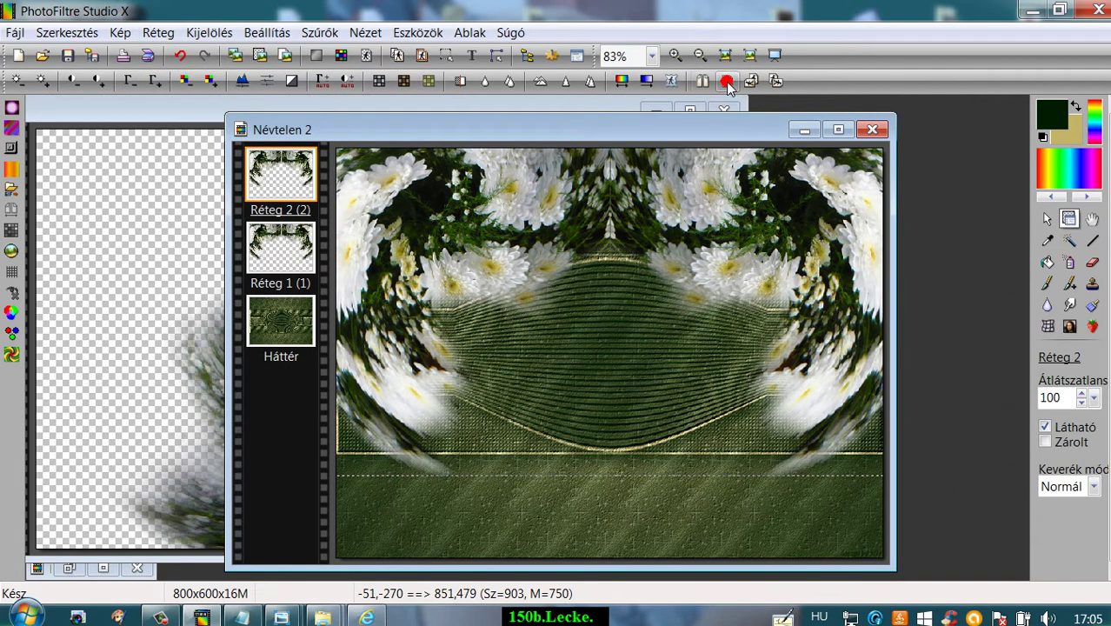
{"action": "left_click", "coordinate": [728, 83]}
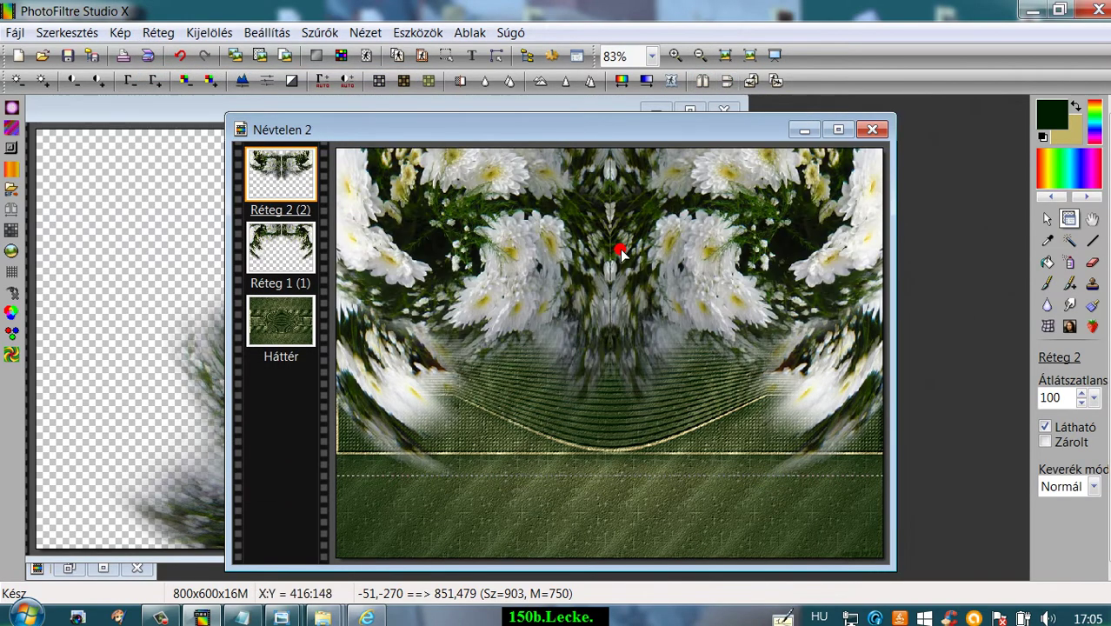
{"action": "left_click_drag", "start_coordinate": [620, 252], "coordinate": [585, 479]}
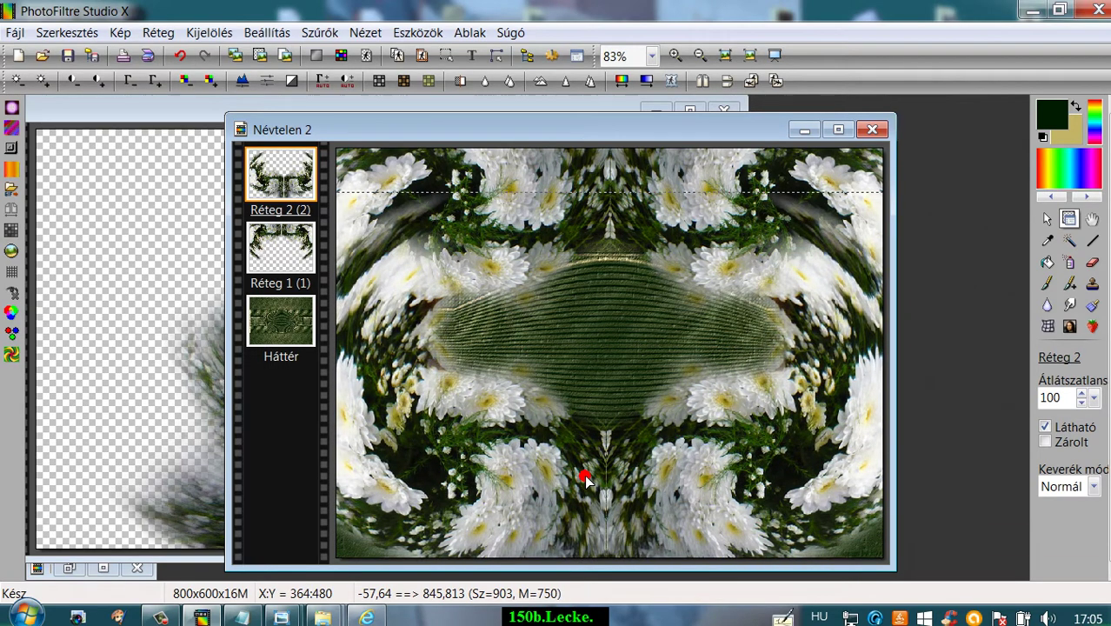
{"action": "left_click_drag", "start_coordinate": [585, 480], "coordinate": [592, 602]}
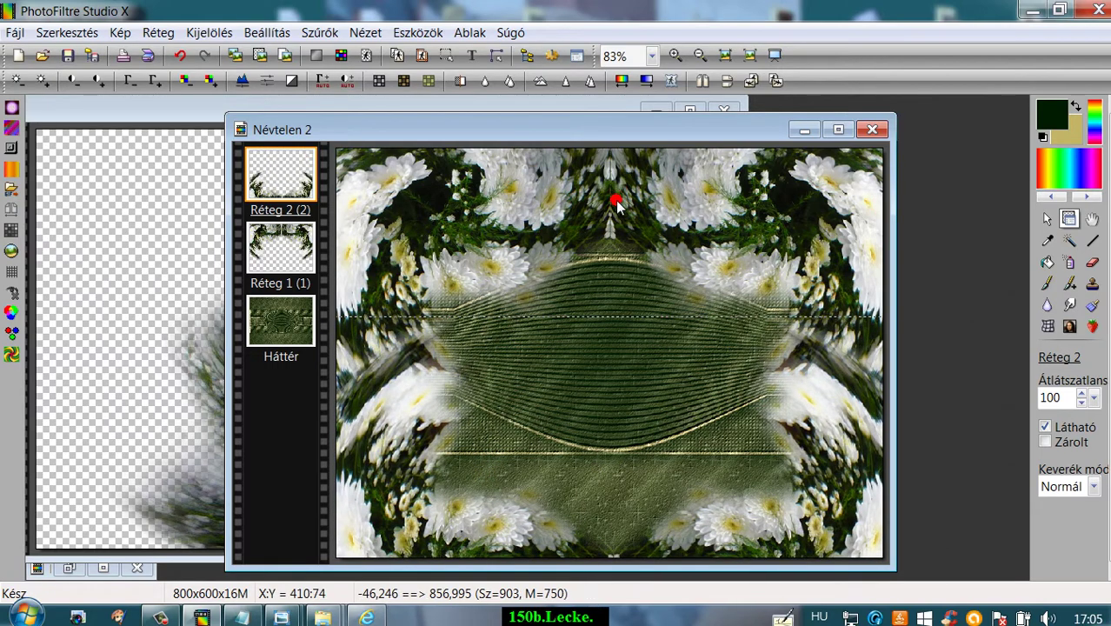
{"action": "left_click_drag", "start_coordinate": [372, 476], "coordinate": [376, 484]}
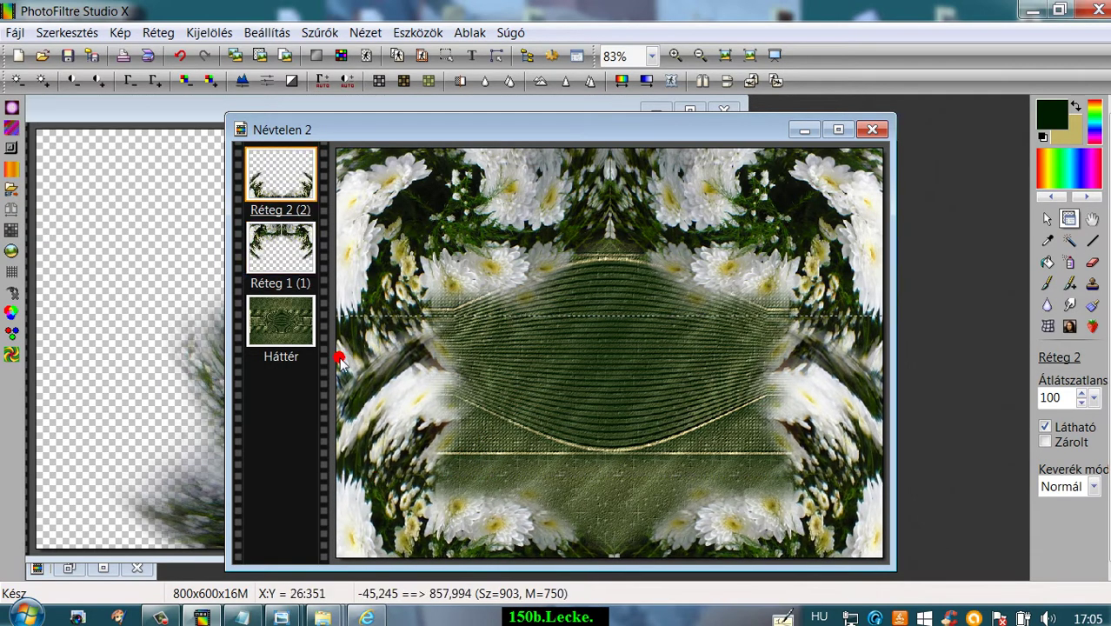
Delete the original upper flower layer and flip the remaining copy back upright in the background's upper area
{"action": "right_click", "coordinate": [262, 252]}
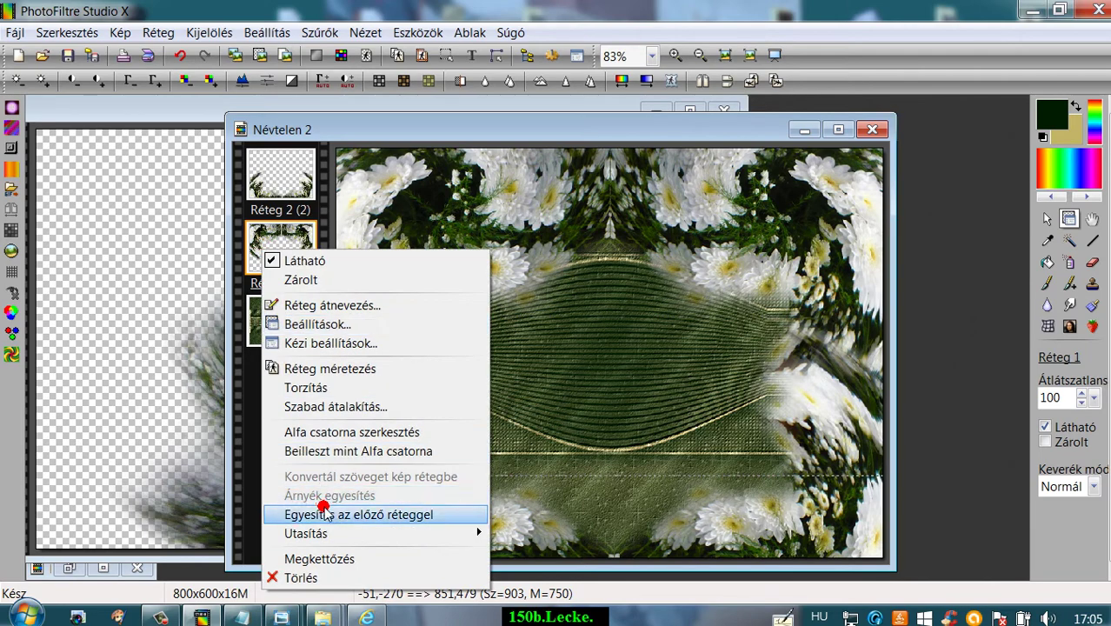
{"action": "left_click", "coordinate": [311, 579]}
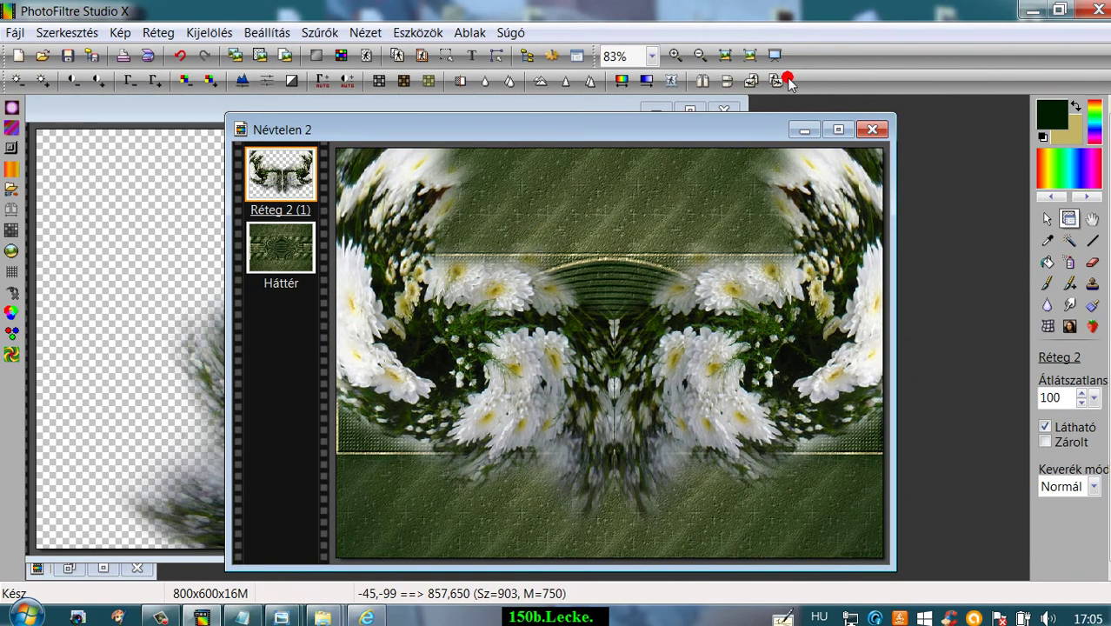
{"action": "left_click", "coordinate": [727, 81]}
{"action": "left_click_drag", "start_coordinate": [637, 265], "coordinate": [609, 224]}
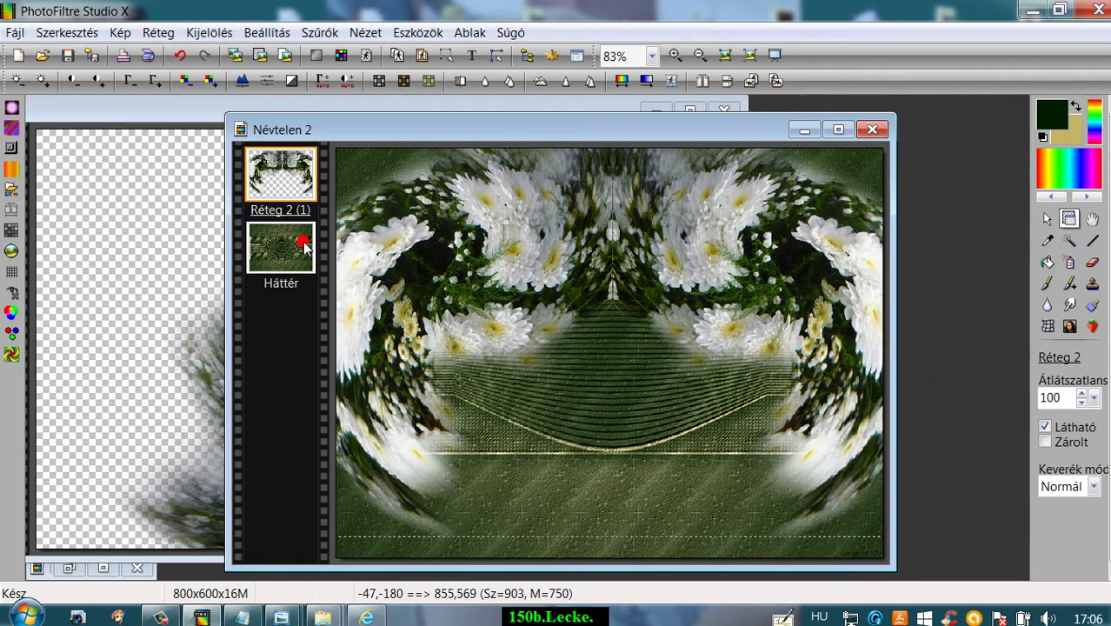
Squash the flower layer to about 517 px high with the distortion (Torzítás) and align it with the background's upper edge
{"action": "right_click", "coordinate": [273, 173]}
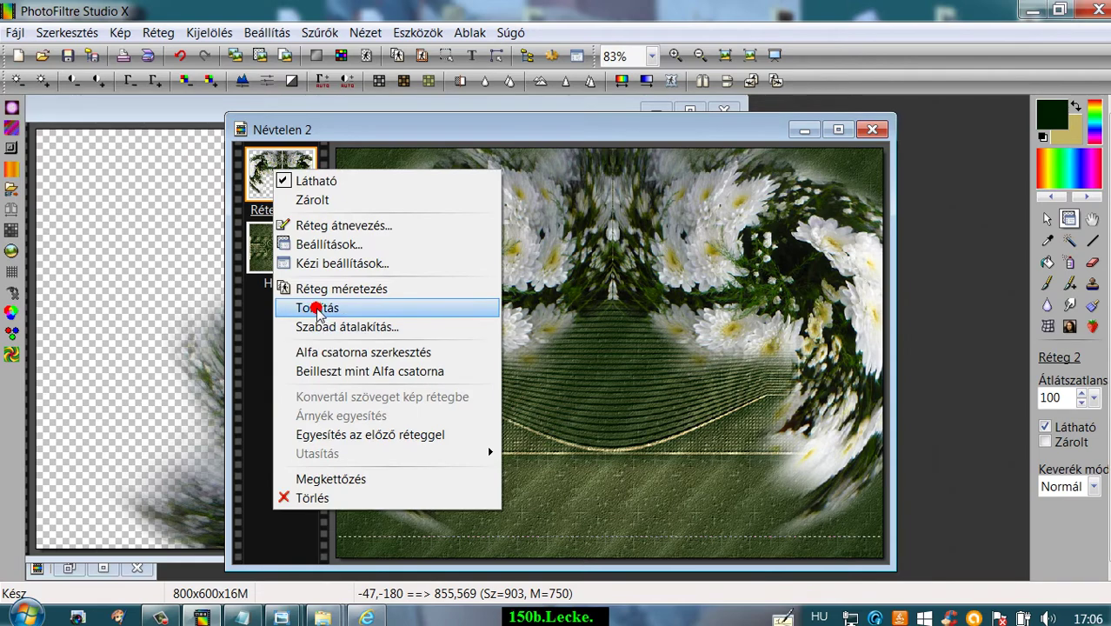
{"action": "left_click", "coordinate": [321, 308]}
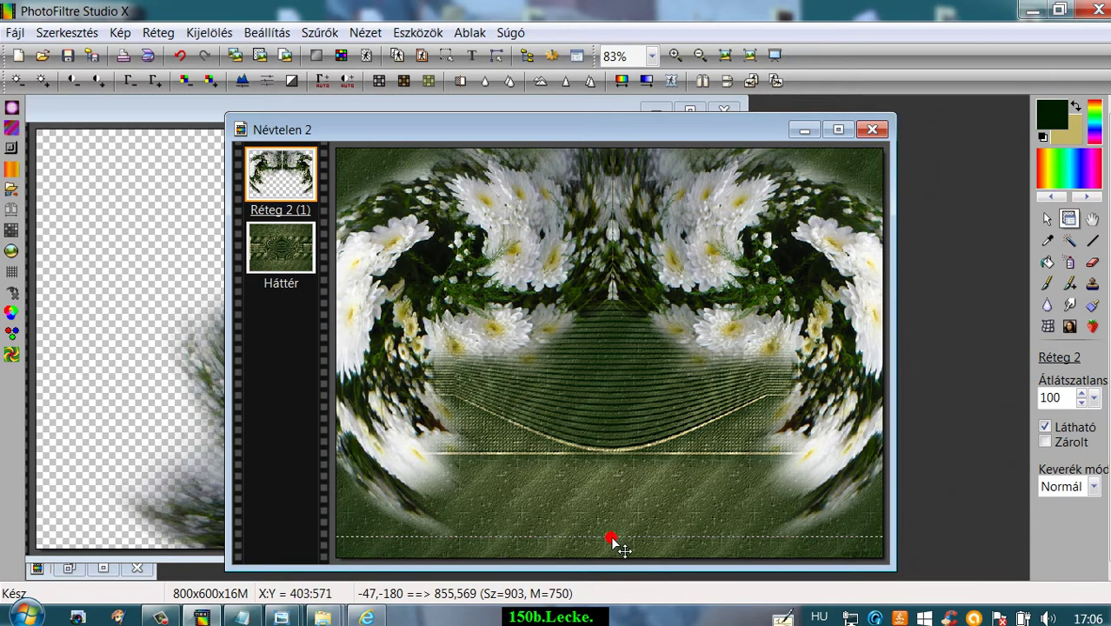
{"action": "left_click_drag", "start_coordinate": [613, 541], "coordinate": [607, 378]}
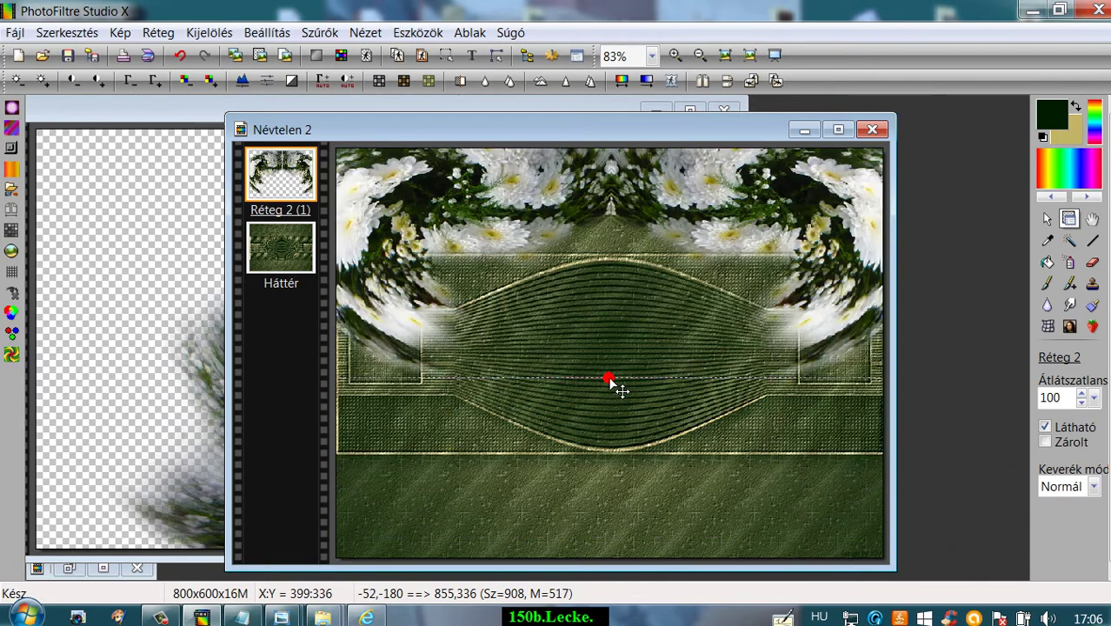
{"action": "right_click", "coordinate": [596, 190]}
{"action": "left_click", "coordinate": [621, 198]}
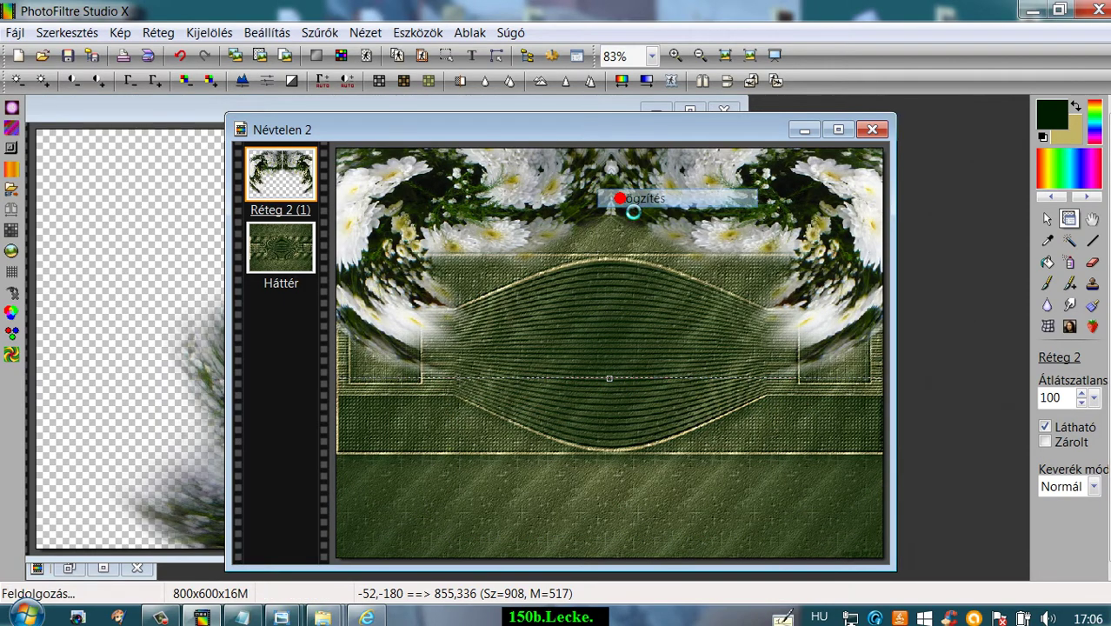
{"action": "left_click_drag", "start_coordinate": [638, 196], "coordinate": [615, 212]}
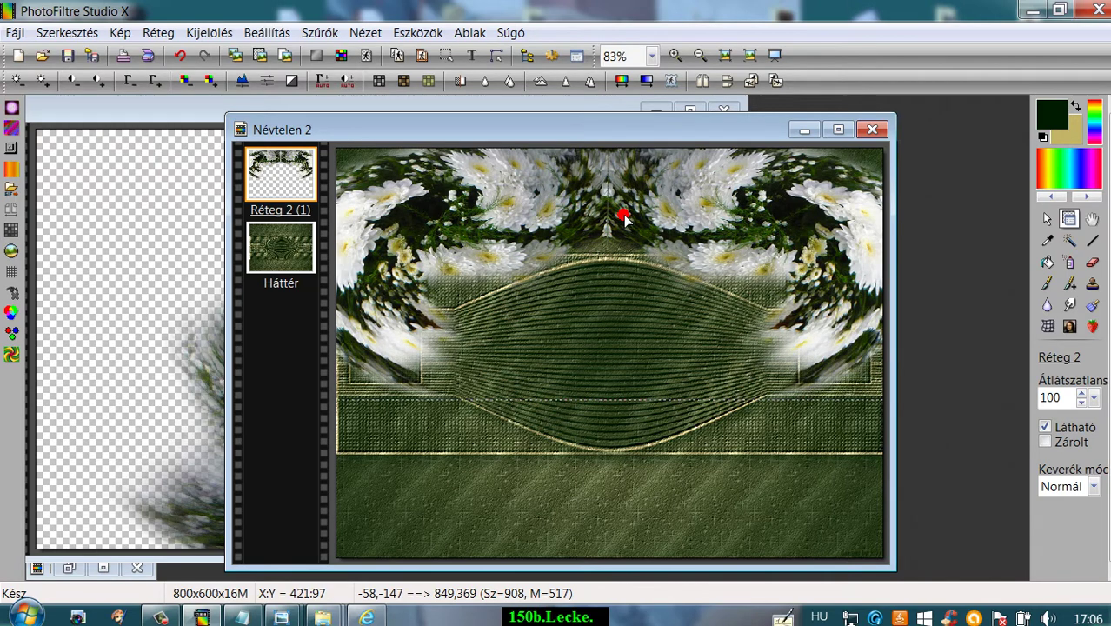
Duplicate the squashed flower layer, flip the copy vertically, and align it with the background's lower edge as a mirror image
{"action": "left_click", "coordinate": [161, 29]}
{"action": "left_click", "coordinate": [154, 73]}
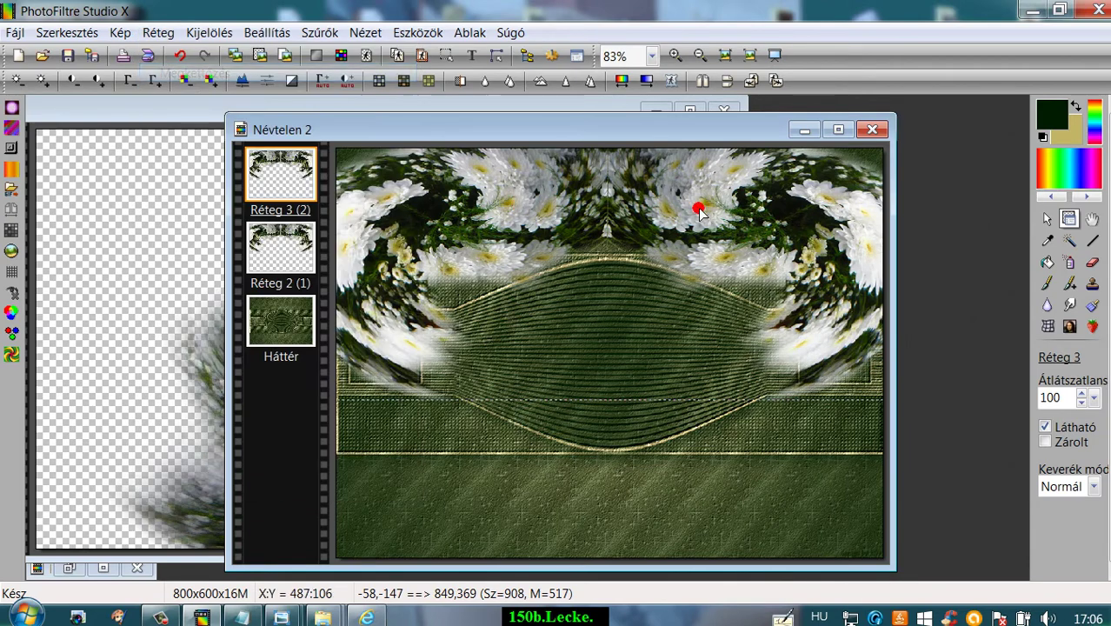
{"action": "left_click", "coordinate": [722, 81]}
{"action": "left_click_drag", "start_coordinate": [645, 248], "coordinate": [615, 532]}
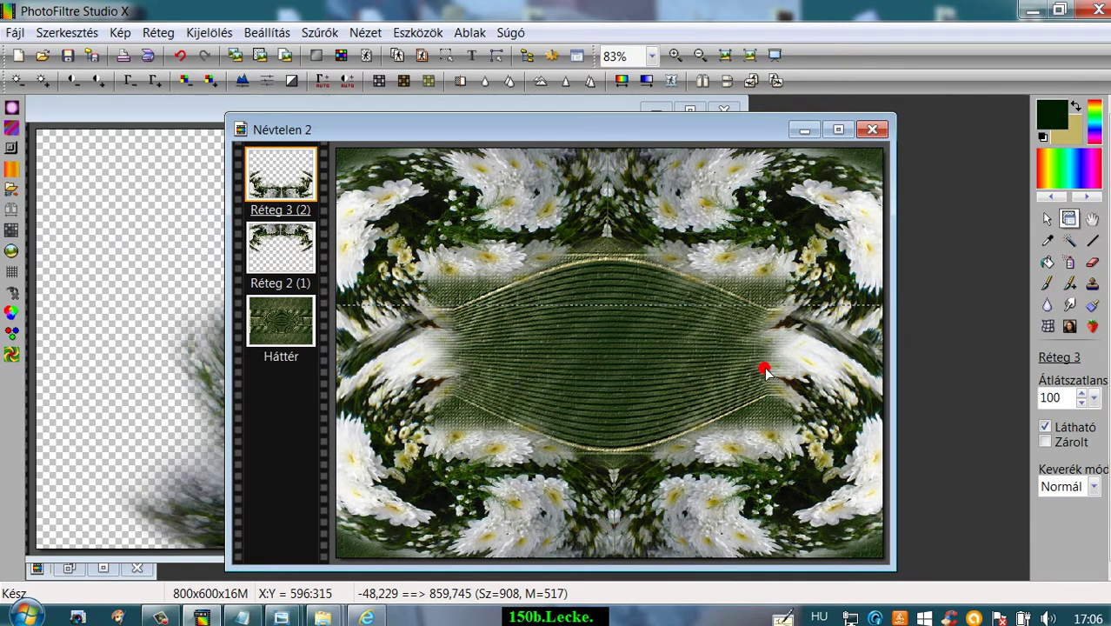
{"action": "mouse_move", "coordinate": [785, 367]}
{"action": "left_mouse_down"}
{"action": "mouse_move", "coordinate": [783, 377]}
{"action": "mouse_move", "coordinate": [773, 362]}
{"action": "mouse_move", "coordinate": [777, 370]}
{"action": "left_mouse_up"}
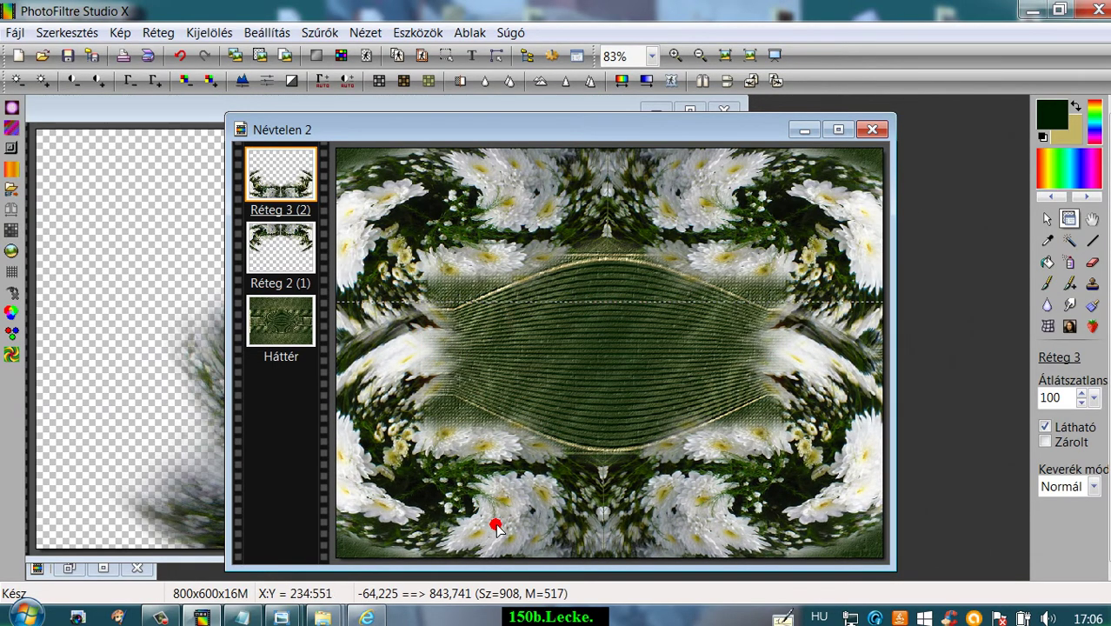
{"action": "left_click_drag", "start_coordinate": [495, 526], "coordinate": [478, 463]}
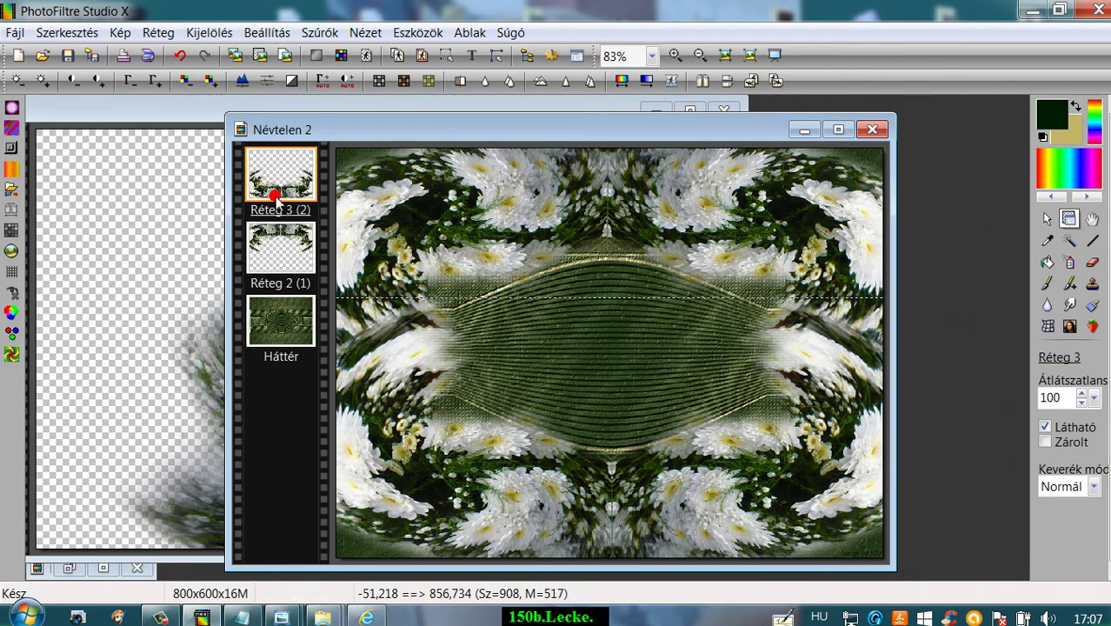
Move the lower flower layer beneath the upper flower layer and merge the two into a single layer
{"action": "left_click_drag", "start_coordinate": [274, 198], "coordinate": [285, 271]}
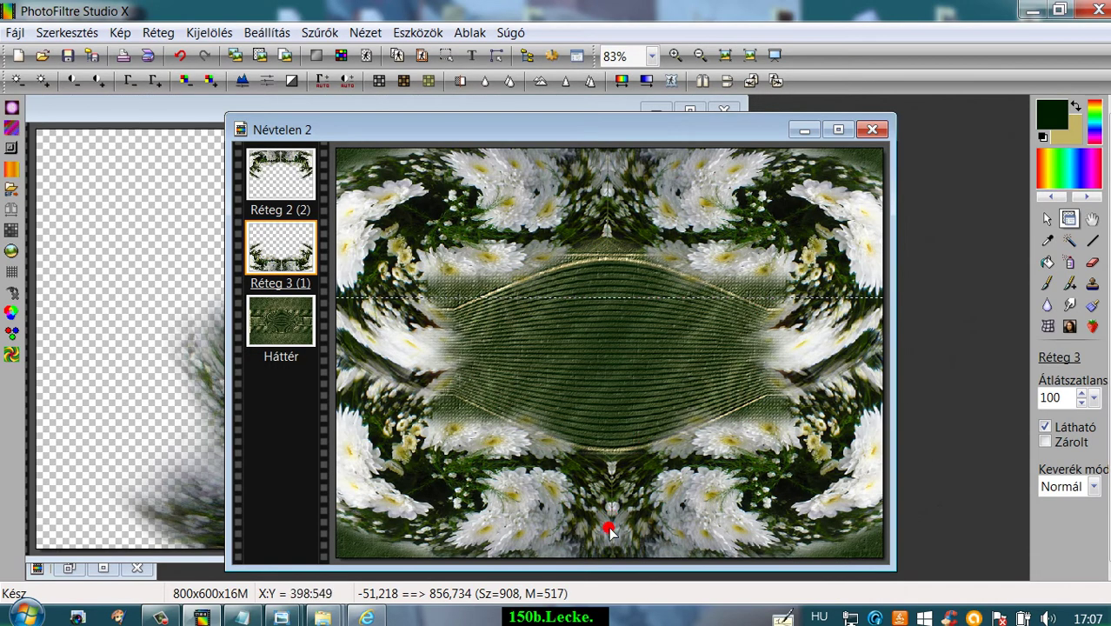
{"action": "left_click", "coordinate": [283, 179]}
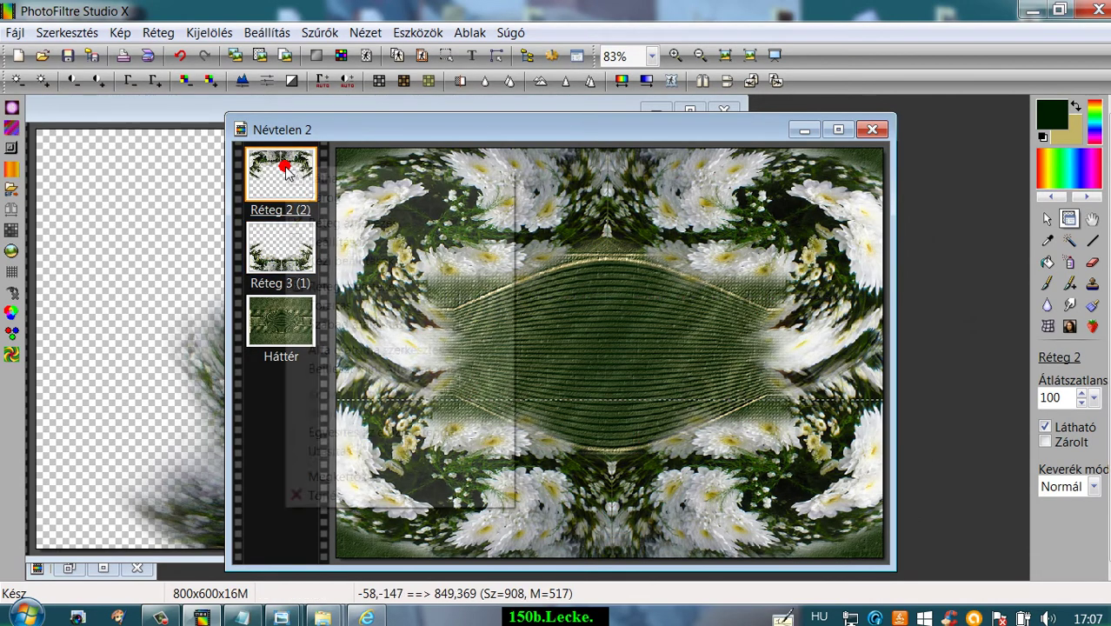
{"action": "right_click", "coordinate": [287, 168]}
{"action": "left_click", "coordinate": [363, 432]}
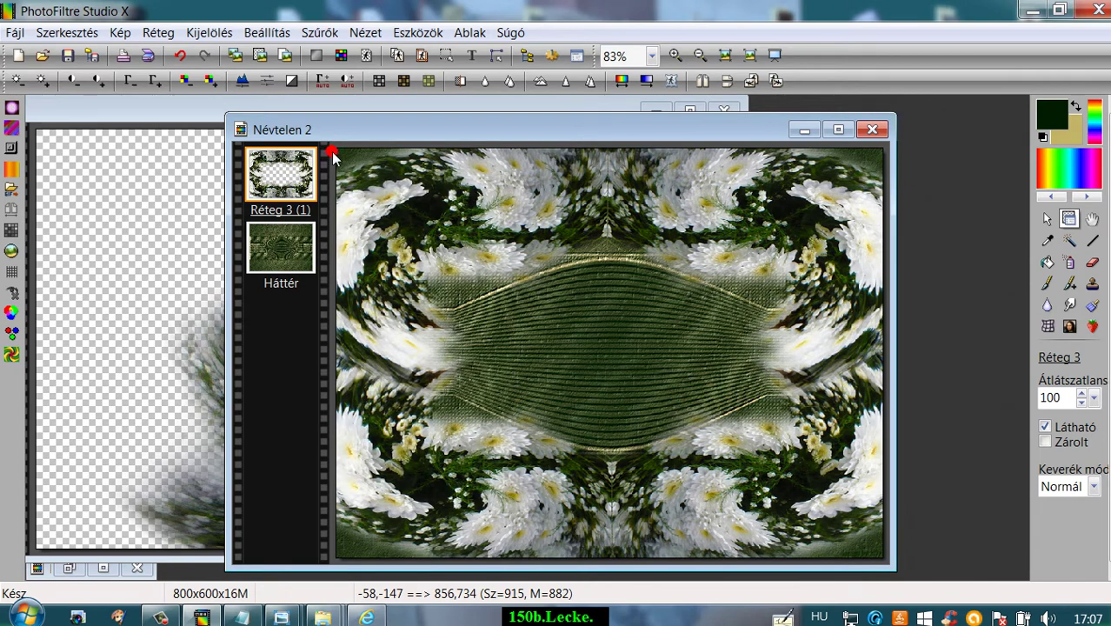
Apply the moderate emboss filter (Mérsékelt domborítás) to the merged flower layer
{"action": "left_click", "coordinate": [327, 34]}
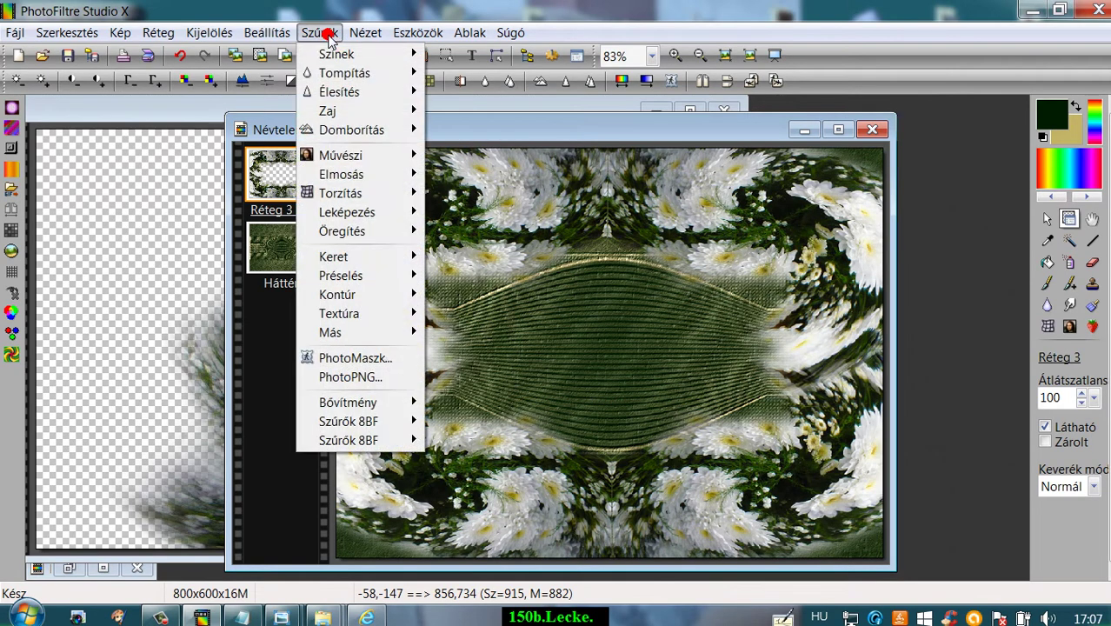
{"action": "mouse_move", "coordinate": [363, 130]}
{"action": "left_click", "coordinate": [445, 131]}
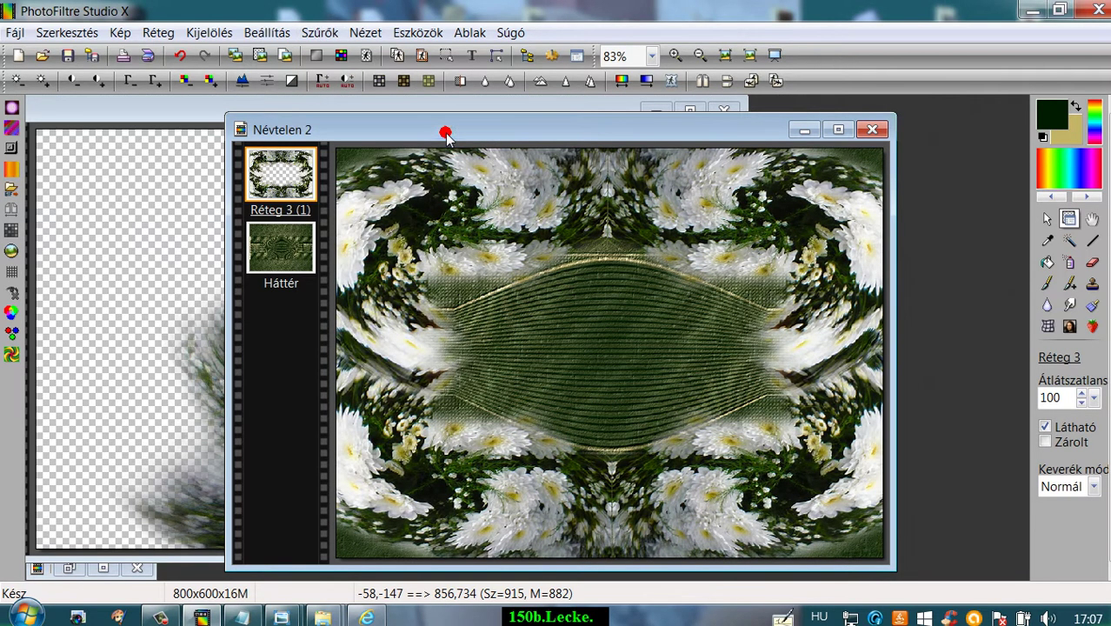
{"action": "left_click", "coordinate": [319, 33]}
{"action": "mouse_move", "coordinate": [363, 135]}
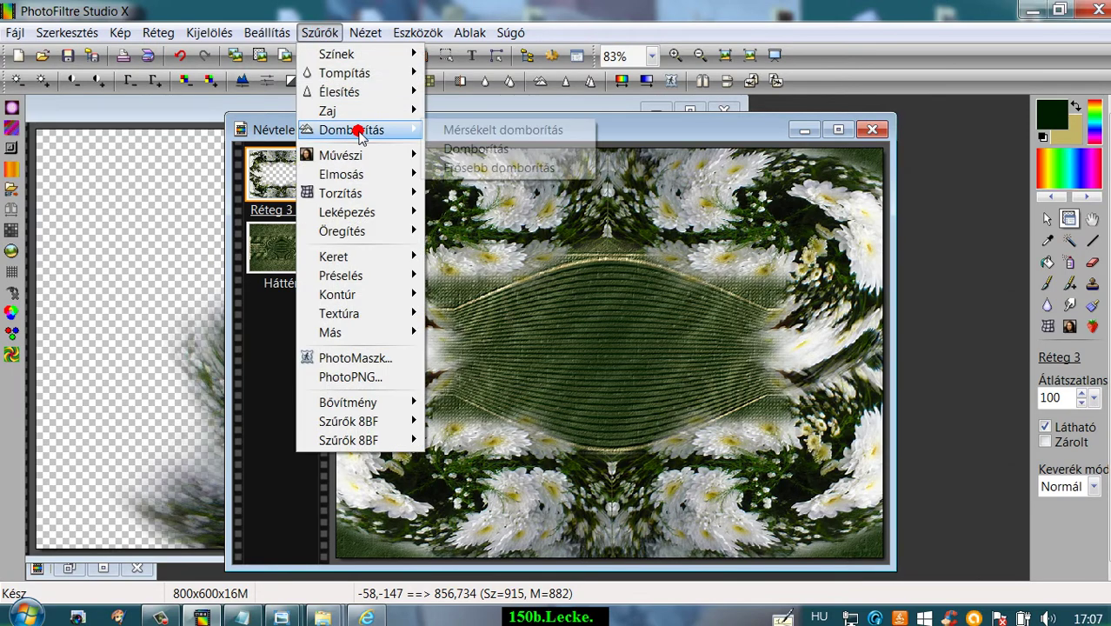
{"action": "left_click", "coordinate": [476, 131]}
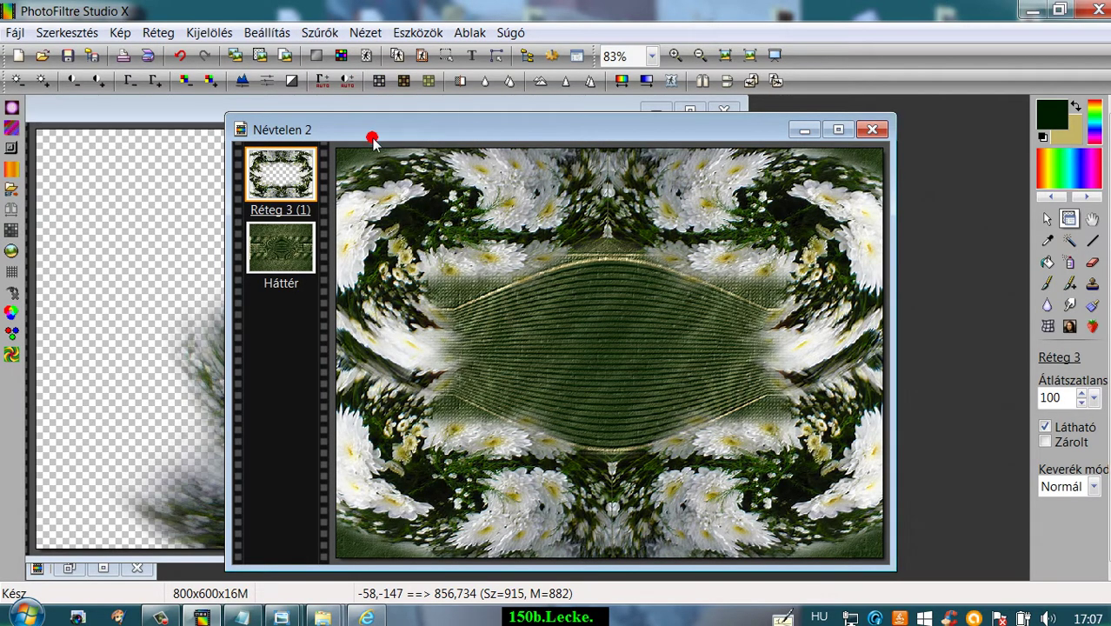
Minimize the other open image and merge the flower layer of Névtelen 2 into its background
{"action": "left_click_drag", "start_coordinate": [619, 132], "coordinate": [624, 126]}
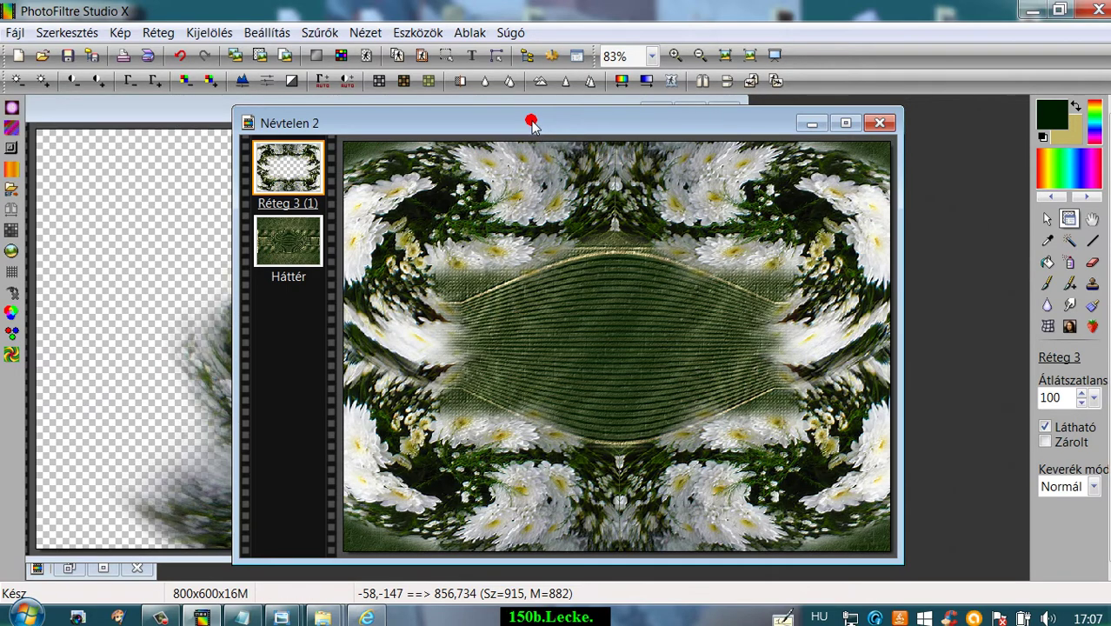
{"action": "left_click", "coordinate": [185, 107]}
{"action": "left_click", "coordinate": [656, 112]}
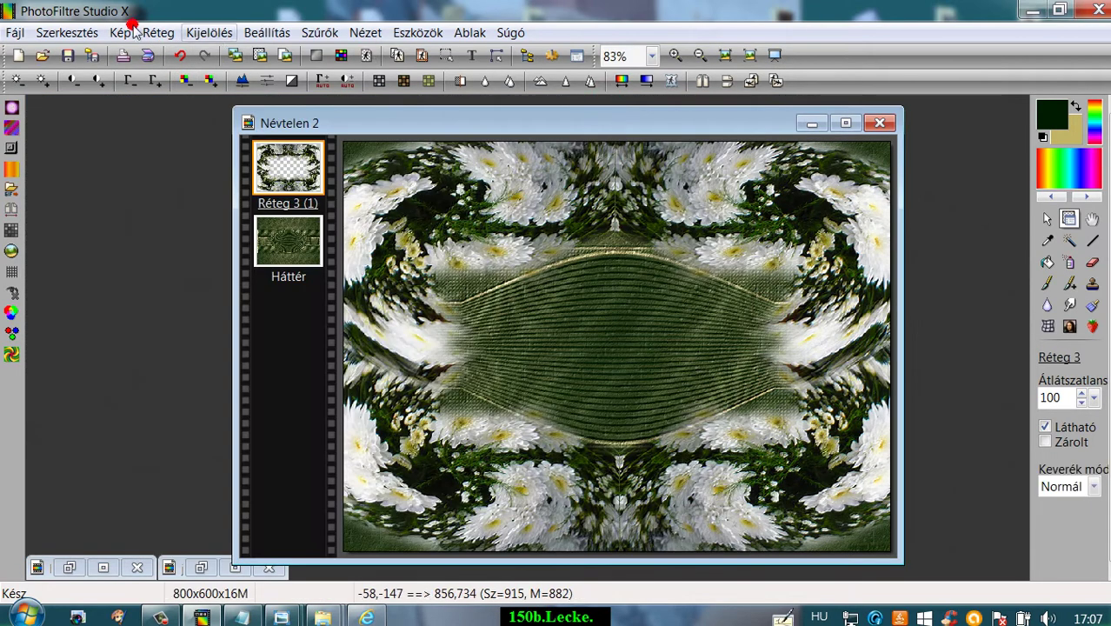
{"action": "left_click", "coordinate": [159, 34]}
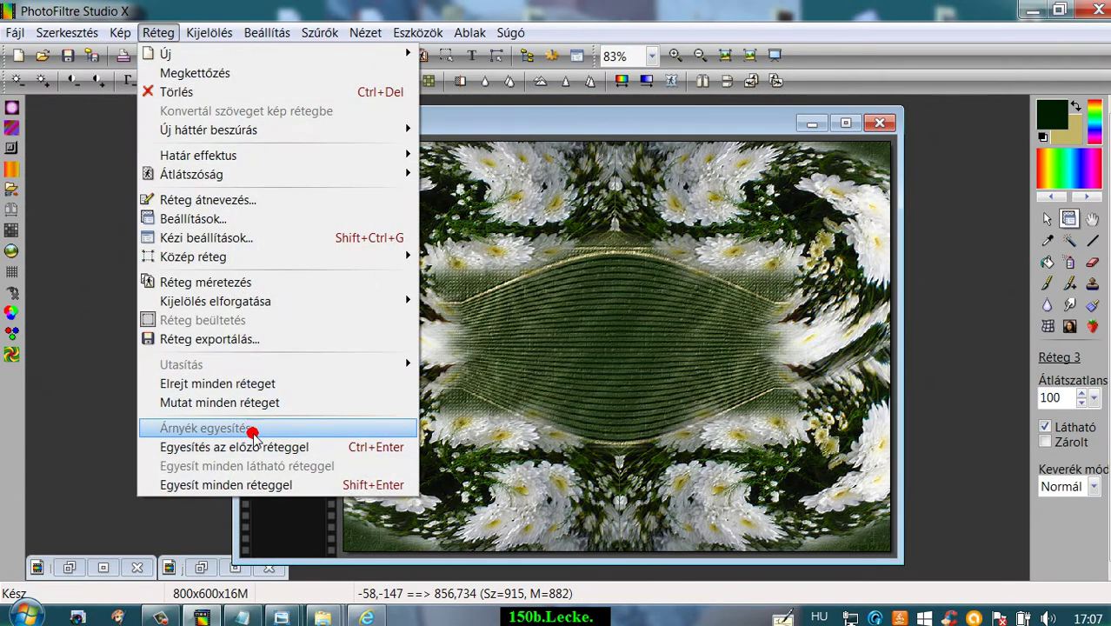
{"action": "left_click", "coordinate": [250, 446]}
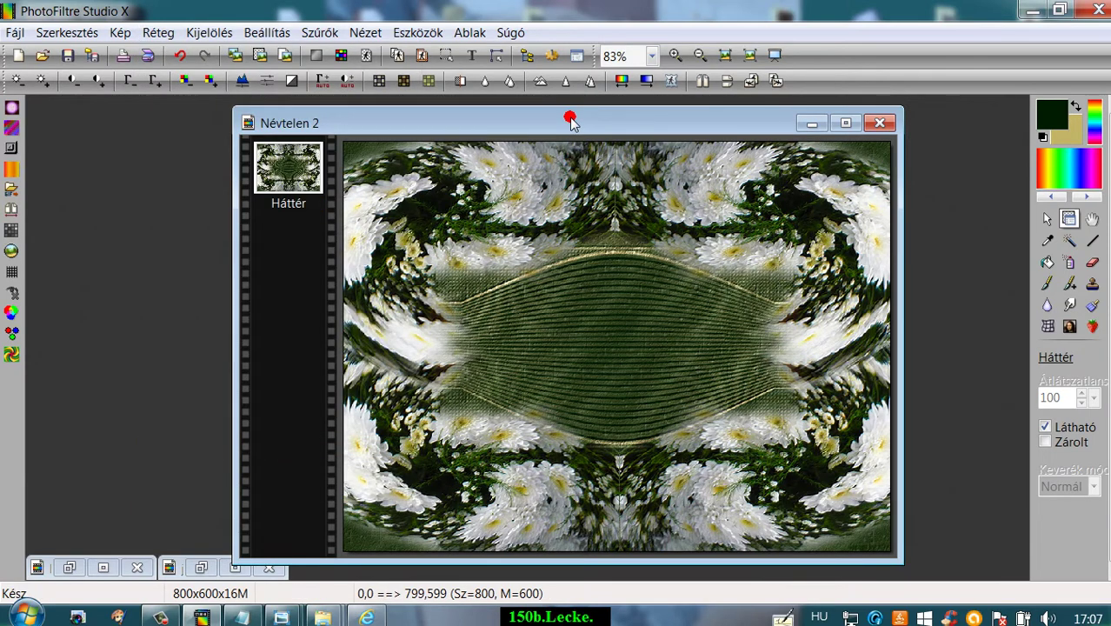
{"action": "left_click_drag", "start_coordinate": [568, 122], "coordinate": [523, 122]}
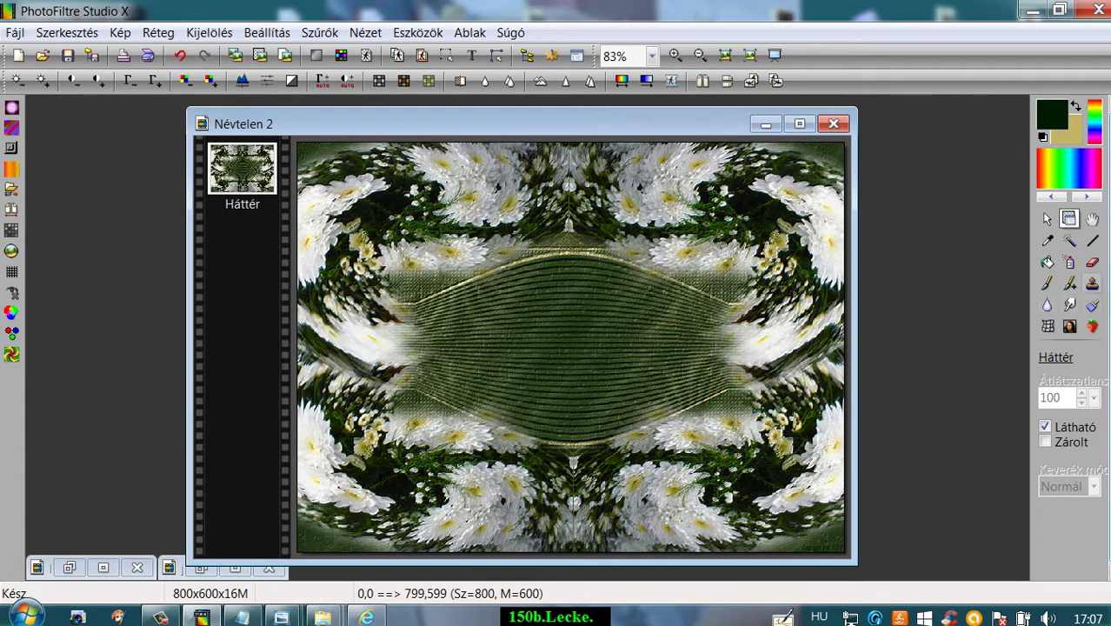
Try cloning flowers from the upper-right cluster over the blurred flowers at the middle-left edge with the Clone Stamp, raising the pressure (Nyomás) to maximum
{"action": "left_click", "coordinate": [1093, 285]}
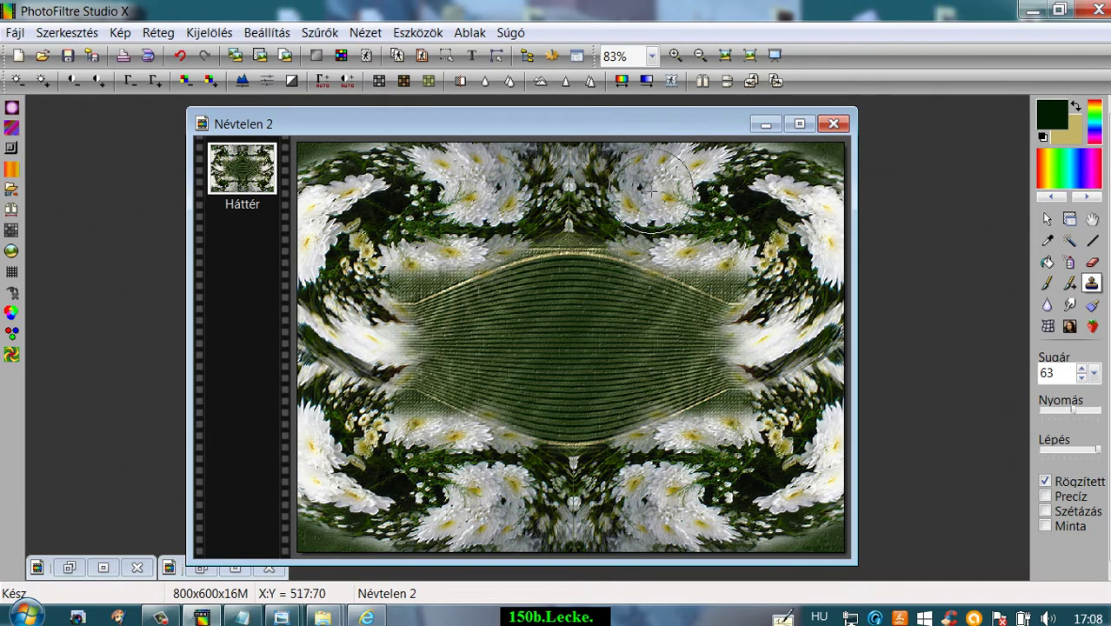
{"action": "left_click", "coordinate": [652, 189], "text": "ctrl"}
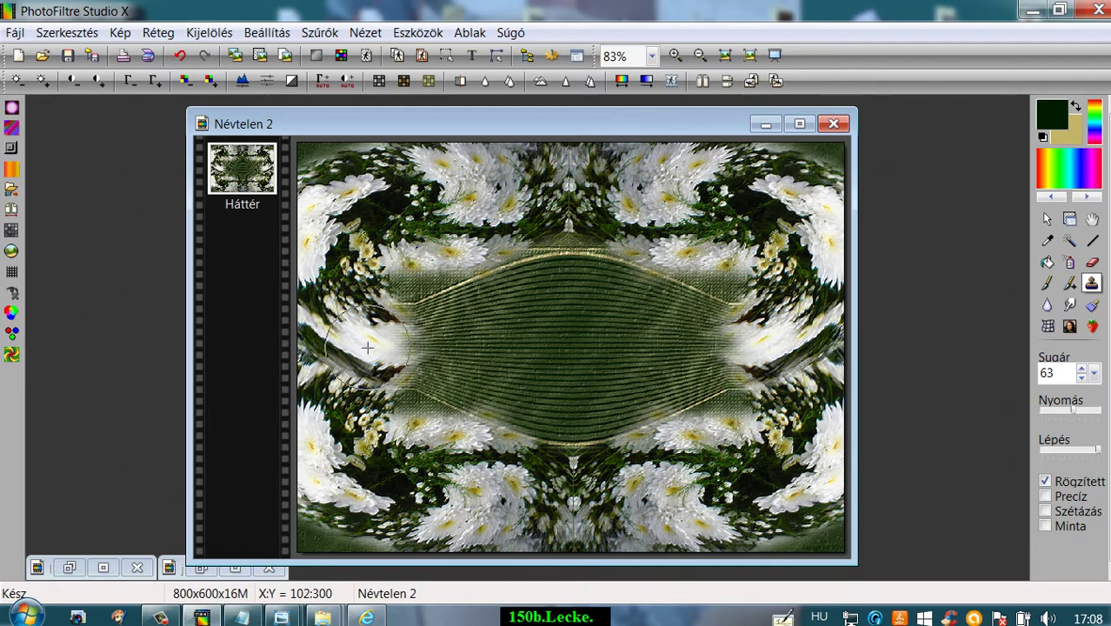
{"action": "left_click_drag", "start_coordinate": [369, 351], "coordinate": [343, 309]}
{"action": "left_click", "coordinate": [1075, 384]}
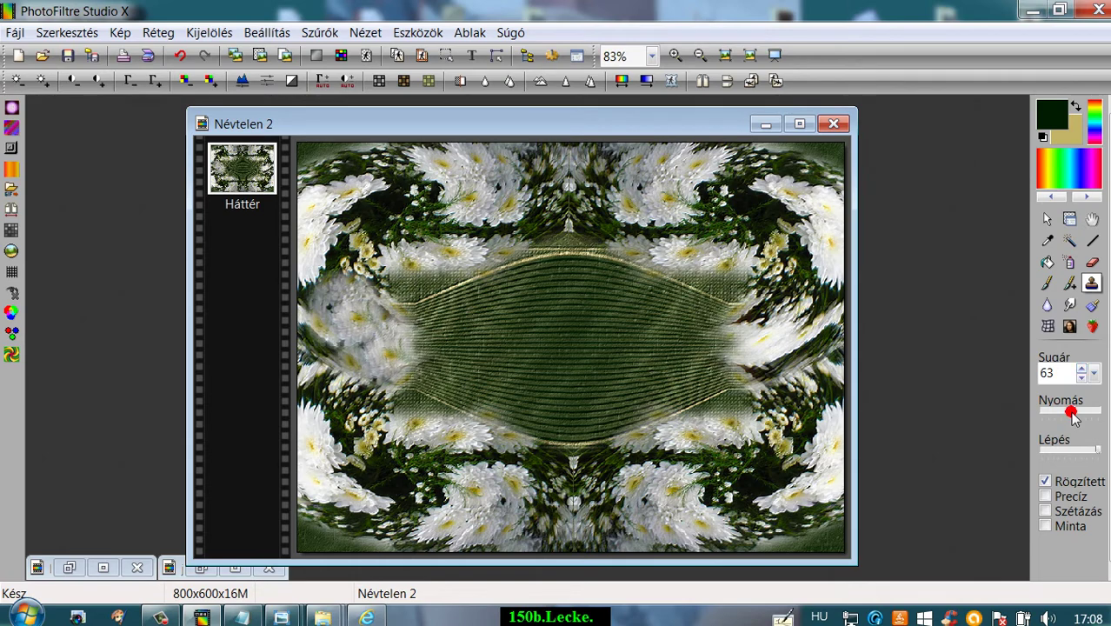
{"action": "mouse_move", "coordinate": [354, 329]}
{"action": "left_mouse_down"}
{"action": "mouse_move", "coordinate": [340, 312]}
{"action": "mouse_move", "coordinate": [389, 374]}
{"action": "left_mouse_up"}
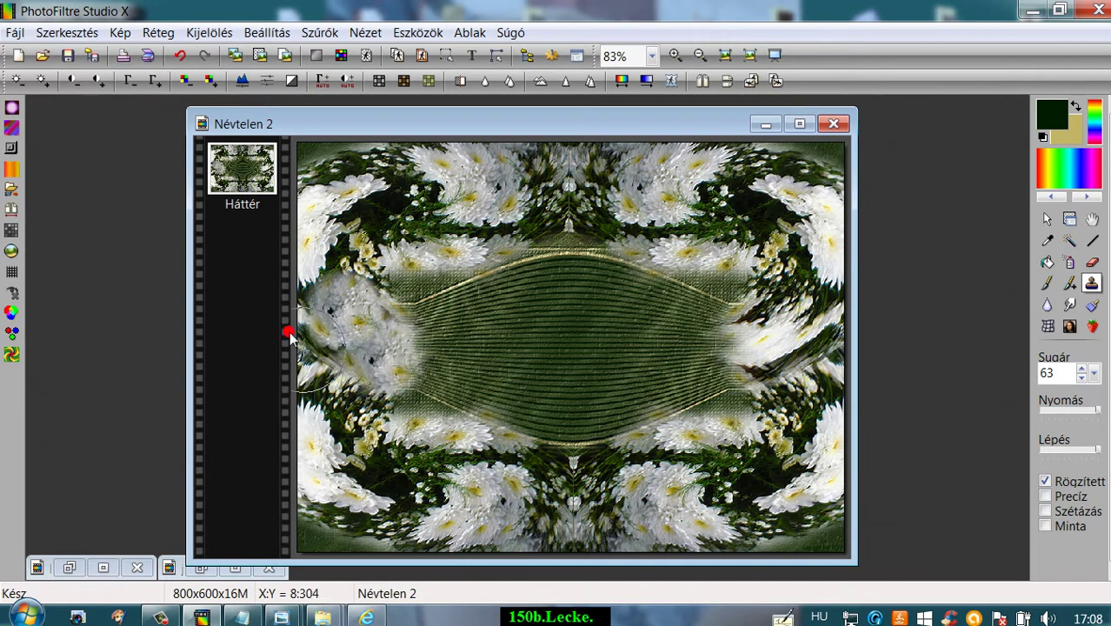
Undo the clone stamp strokes made on the middle-left flowers
{"action": "left_click", "coordinate": [182, 55]}
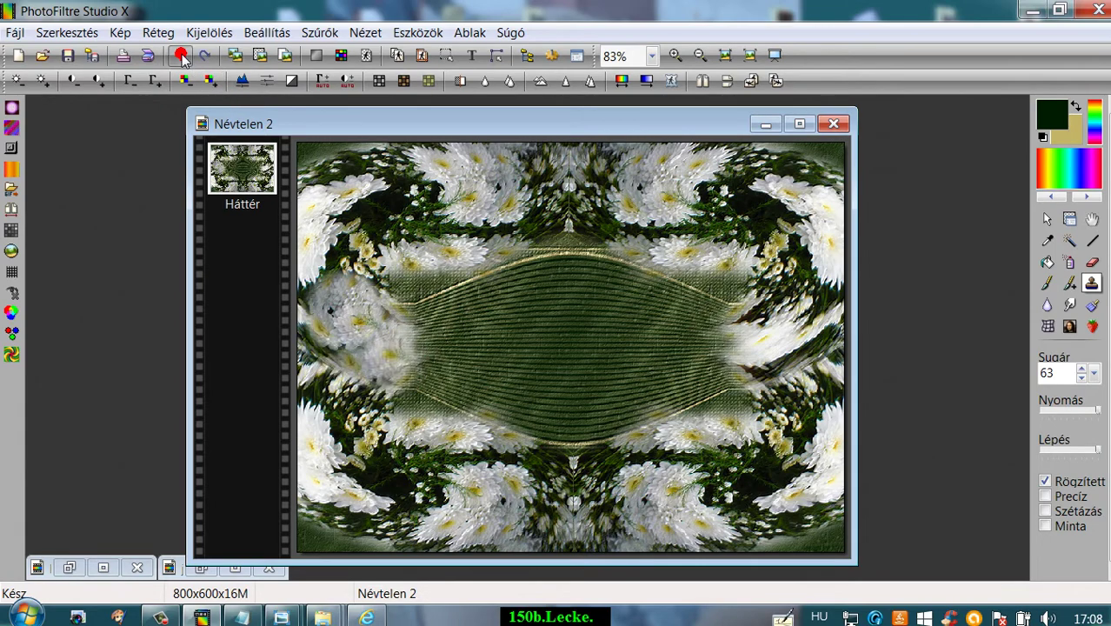
{"action": "left_click", "coordinate": [180, 53]}
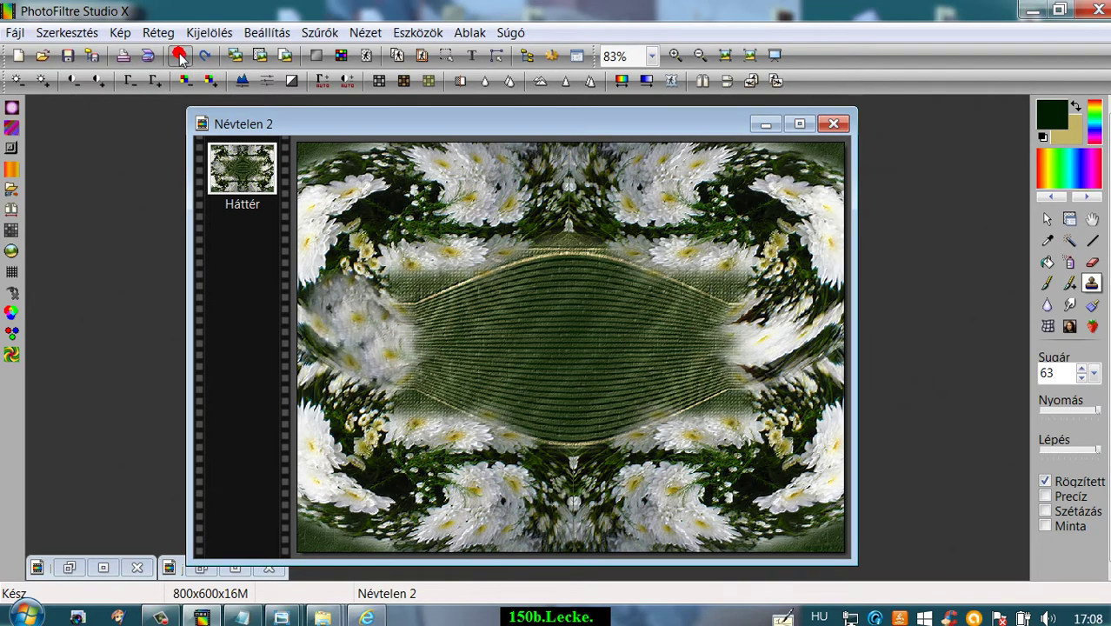
{"action": "left_click", "coordinate": [179, 56]}
{"action": "left_click", "coordinate": [180, 55]}
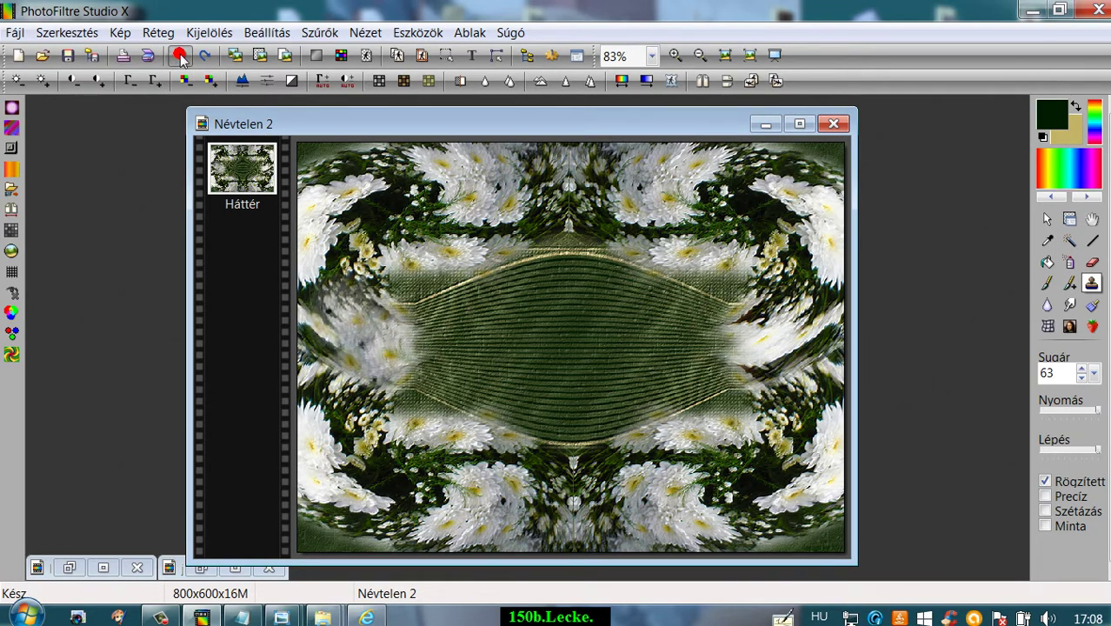
{"action": "left_click", "coordinate": [180, 55]}
{"action": "left_click", "coordinate": [180, 56]}
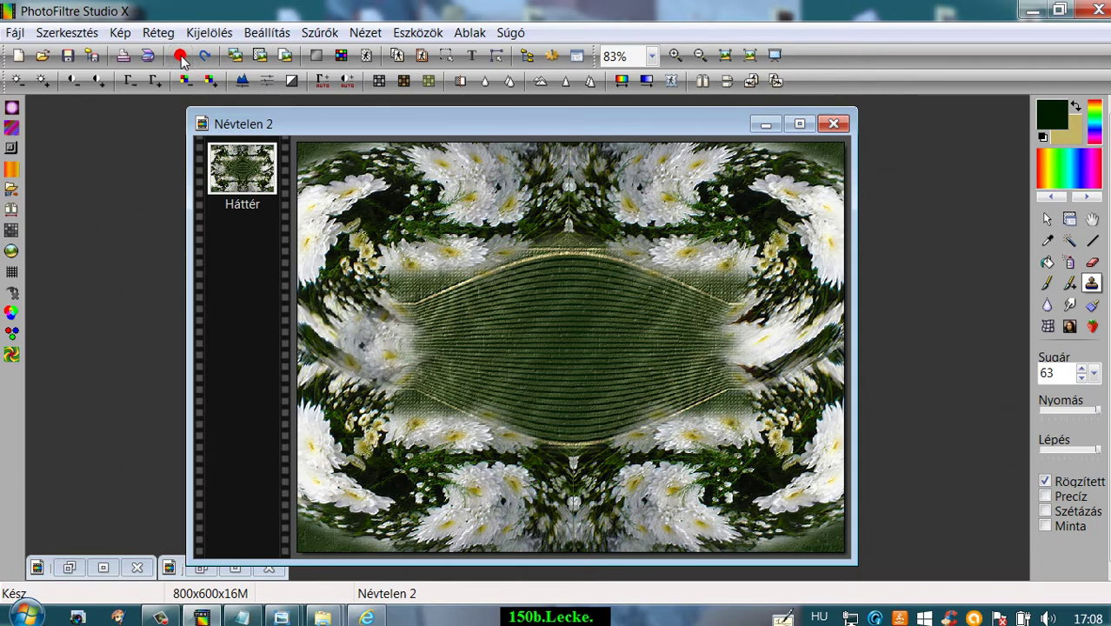
{"action": "left_click", "coordinate": [180, 56]}
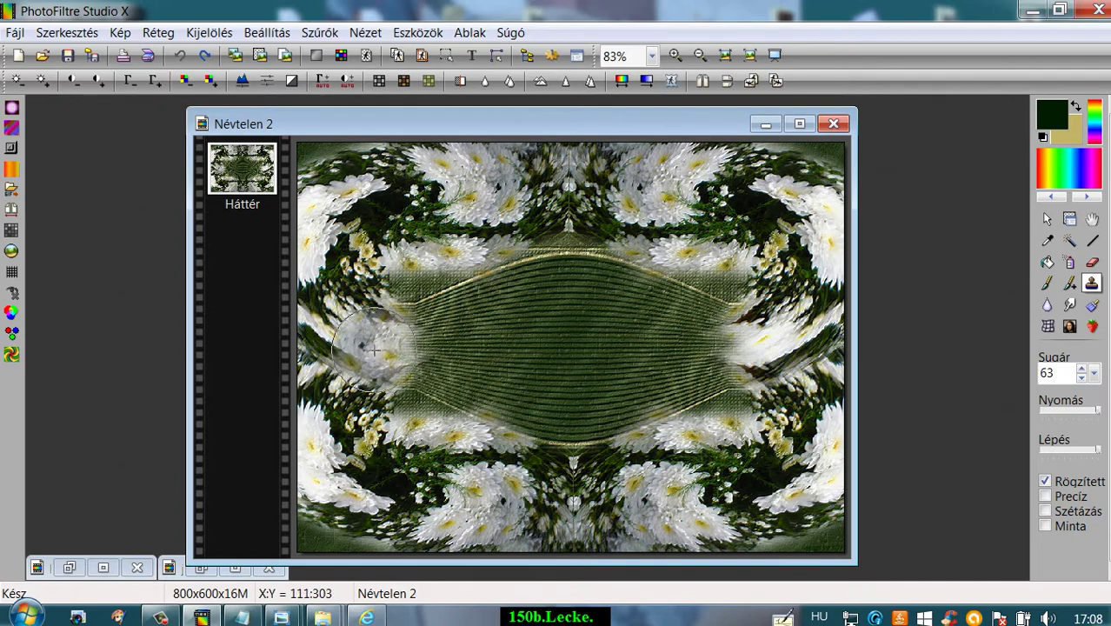
Resample the upper-right flower cluster and stamp it over the blurred flowers at the middle-left edge at maximum pressure
{"action": "left_click", "coordinate": [651, 191], "text": "ctrl"}
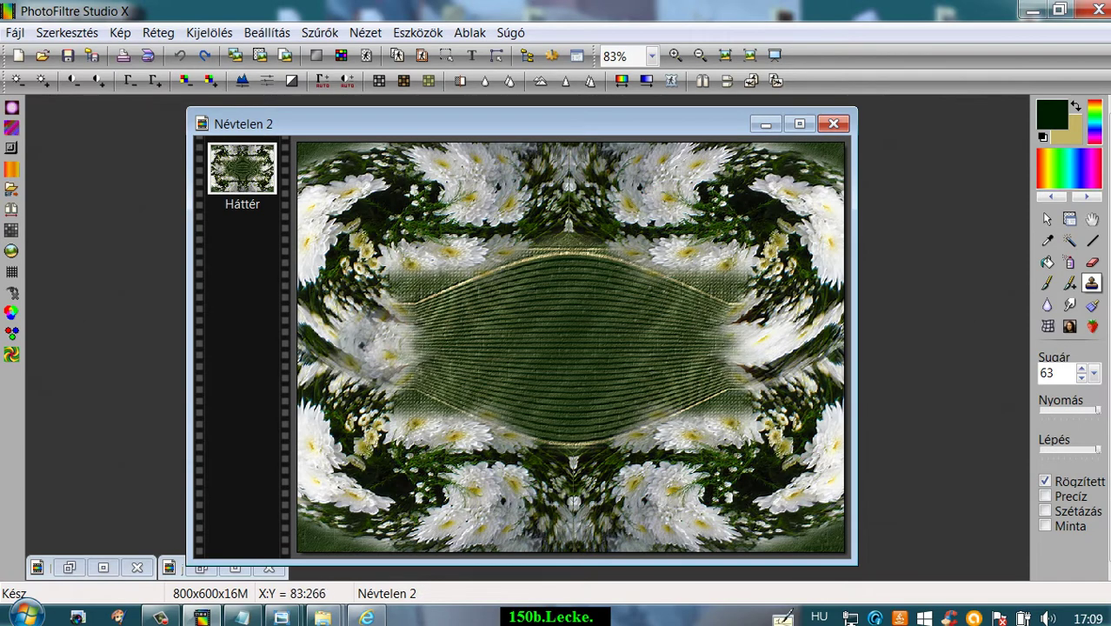
{"action": "left_click", "coordinate": [1067, 410]}
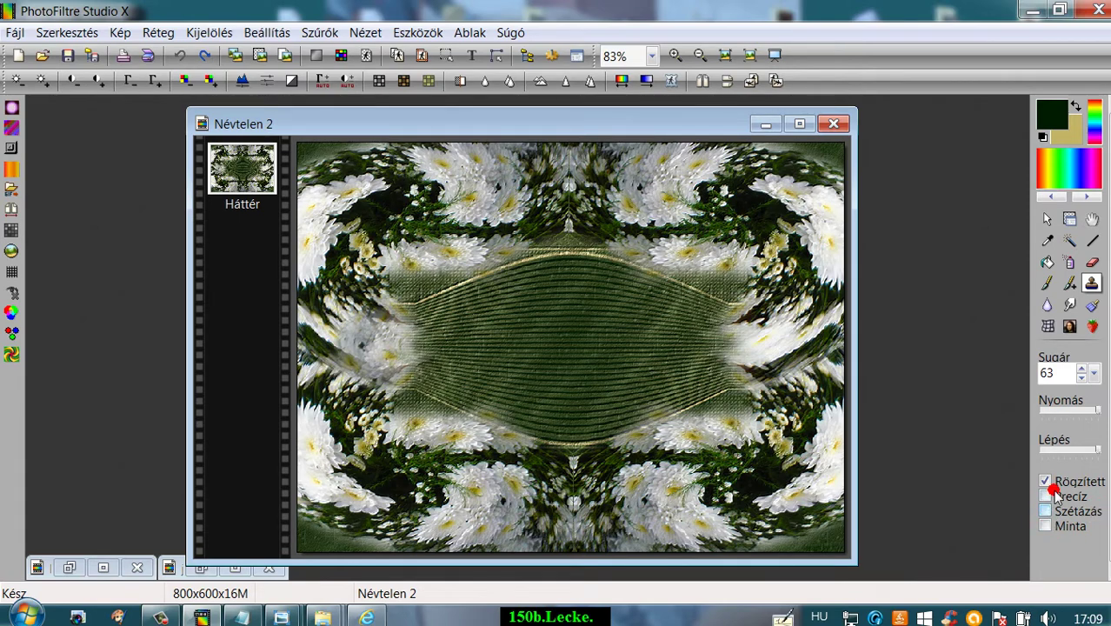
{"action": "left_click", "coordinate": [374, 345]}
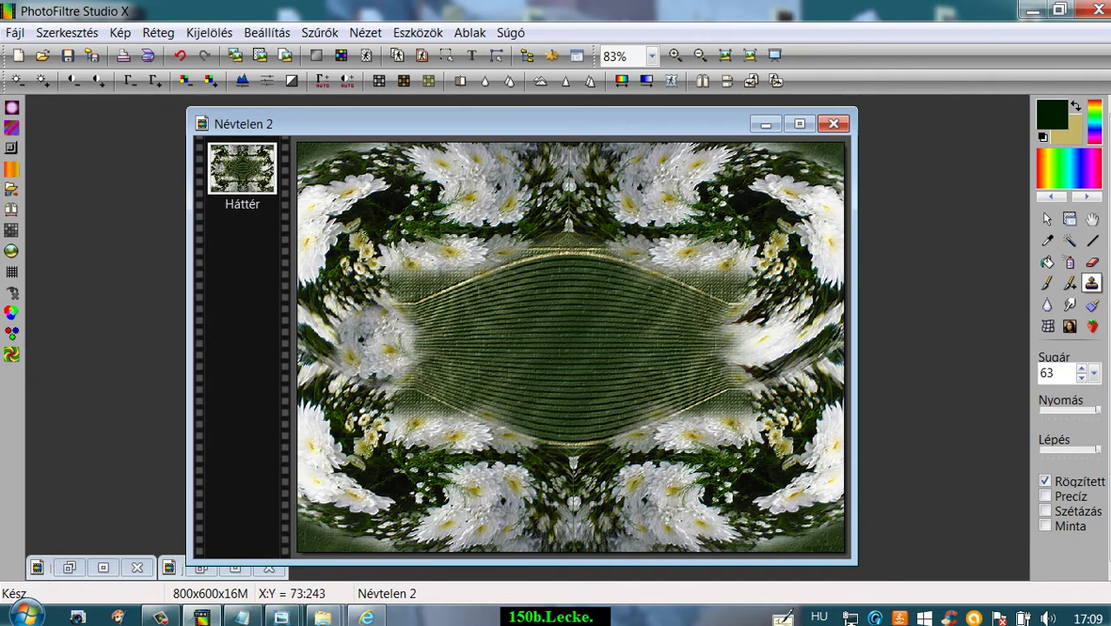
{"action": "mouse_move", "coordinate": [348, 311]}
{"action": "left_mouse_down"}
{"action": "mouse_move", "coordinate": [340, 298]}
{"action": "mouse_move", "coordinate": [340, 327]}
{"action": "left_mouse_up"}
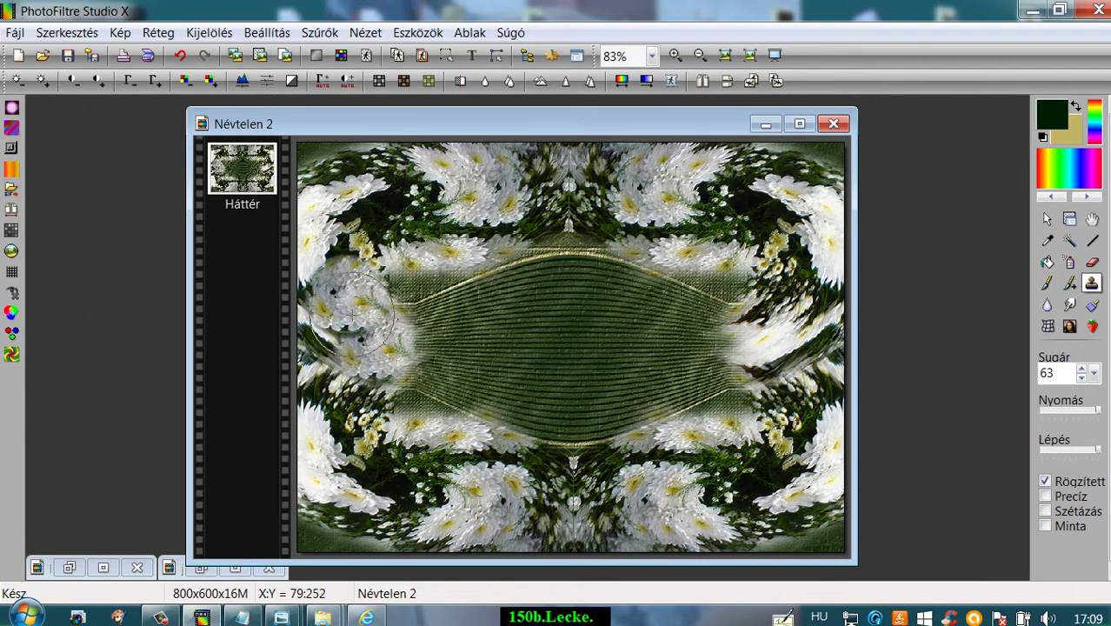
{"action": "mouse_move", "coordinate": [322, 352]}
{"action": "left_mouse_down"}
{"action": "mouse_move", "coordinate": [325, 361]}
{"action": "mouse_move", "coordinate": [340, 338]}
{"action": "left_mouse_up"}
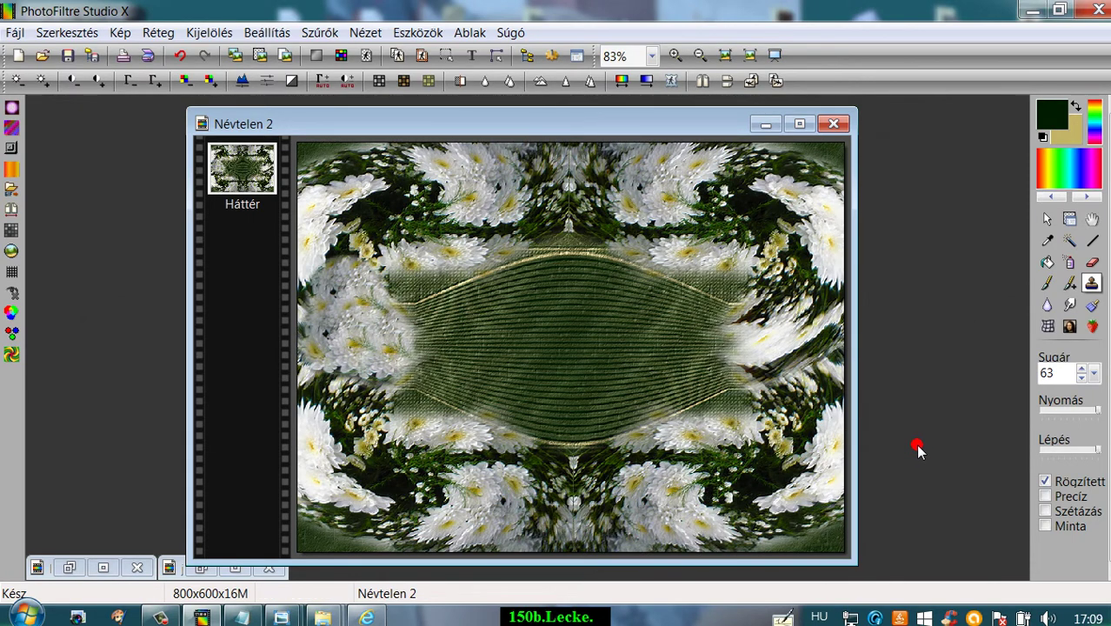
Add a 3 px outer frame (Külső keret) filled with the gold glitter pattern 1.jpg from the desktop
{"action": "left_click", "coordinate": [1070, 220]}
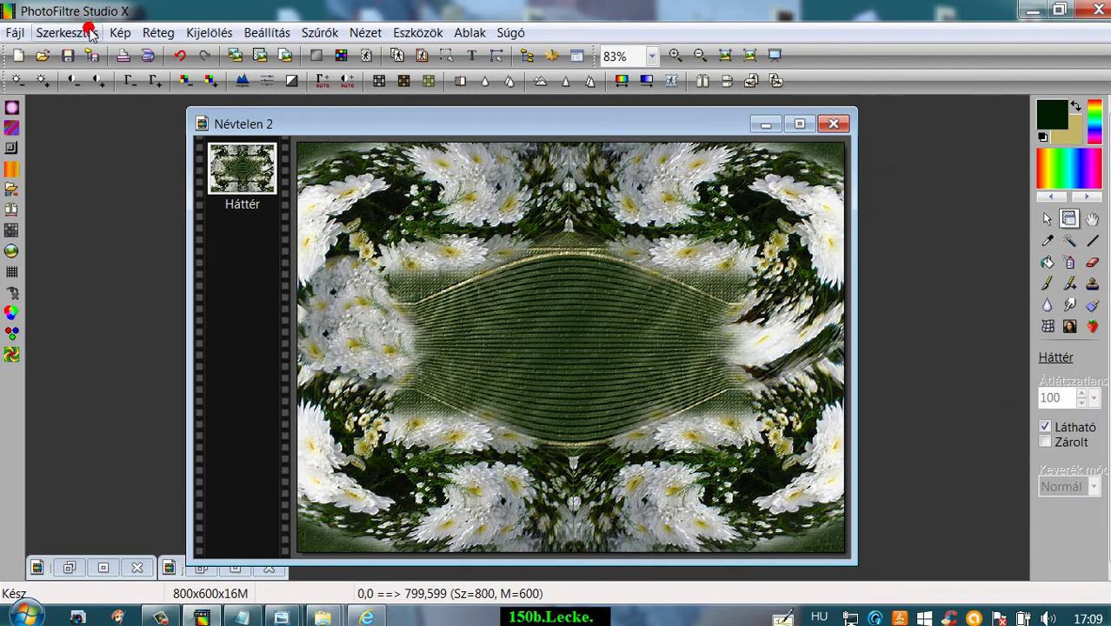
{"action": "left_click", "coordinate": [119, 32]}
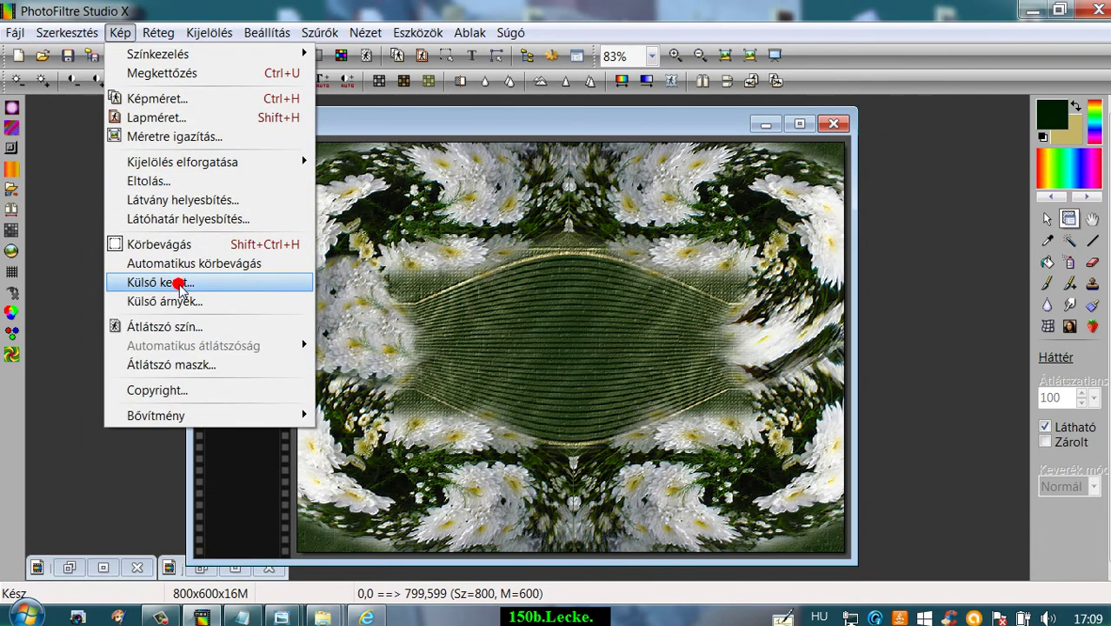
{"action": "left_click", "coordinate": [178, 282]}
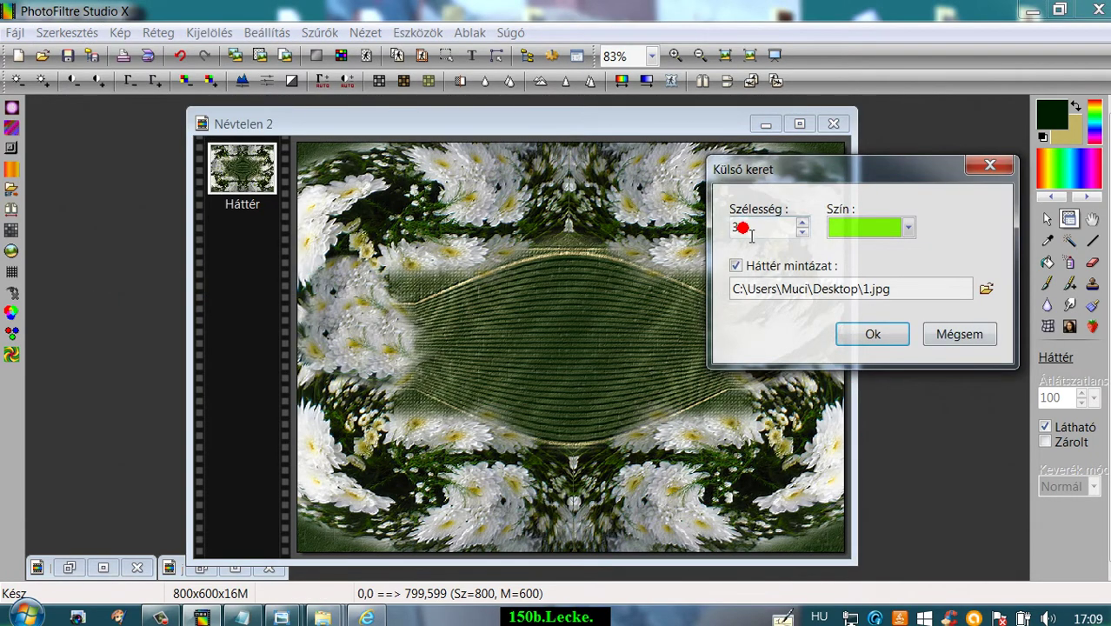
{"action": "left_click", "coordinate": [987, 289]}
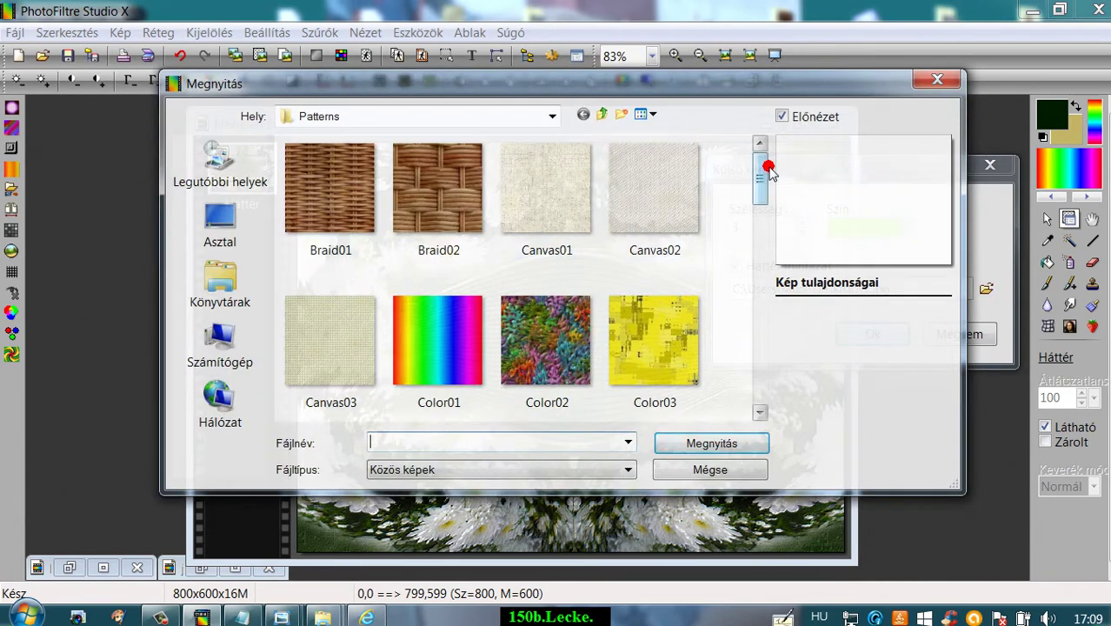
{"action": "left_click", "coordinate": [224, 222]}
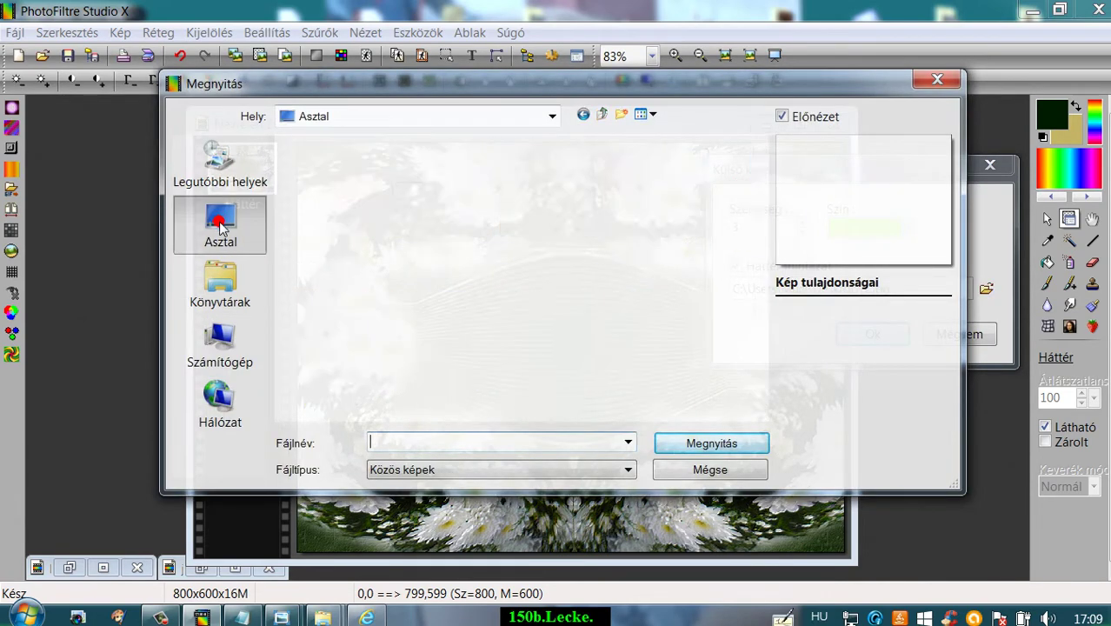
{"action": "left_click_drag", "start_coordinate": [762, 248], "coordinate": [761, 218]}
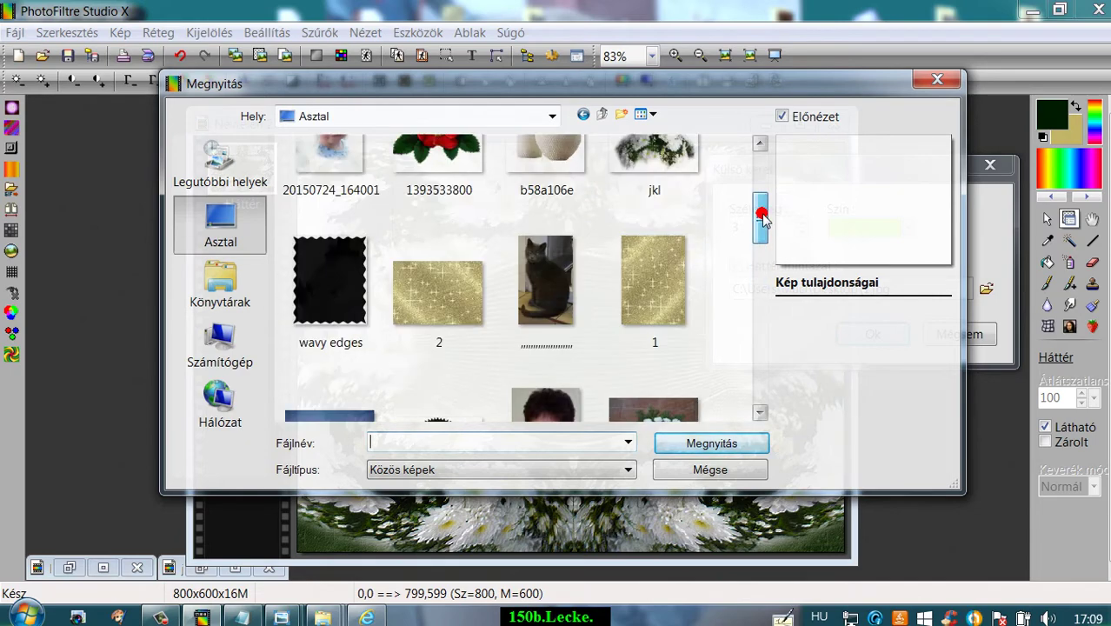
{"action": "left_click", "coordinate": [633, 258]}
{"action": "left_click", "coordinate": [704, 443]}
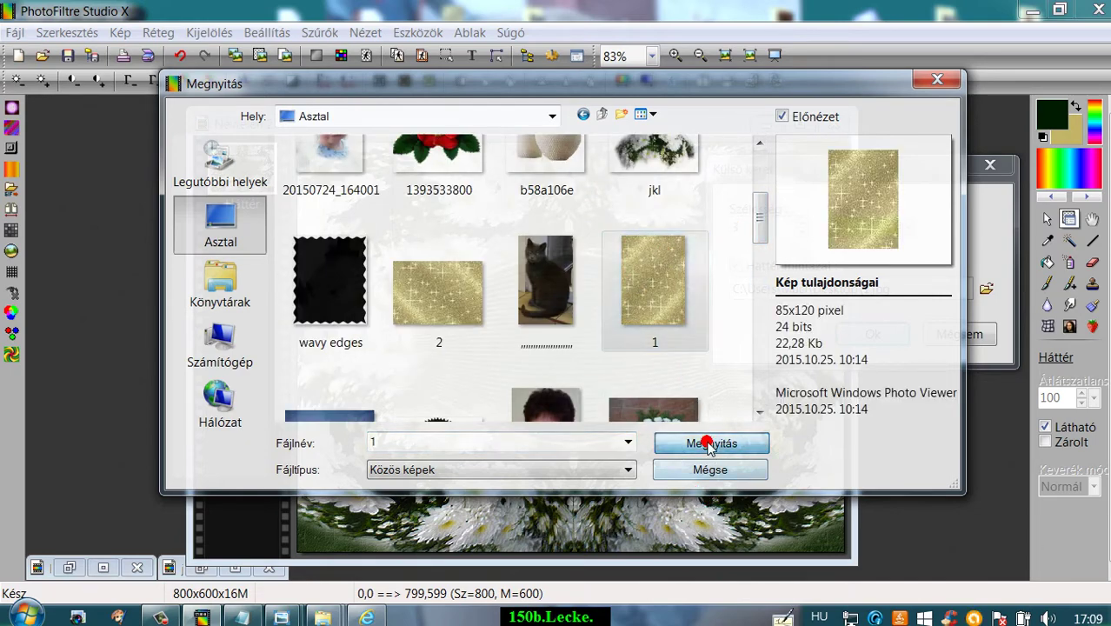
{"action": "left_click", "coordinate": [872, 333]}
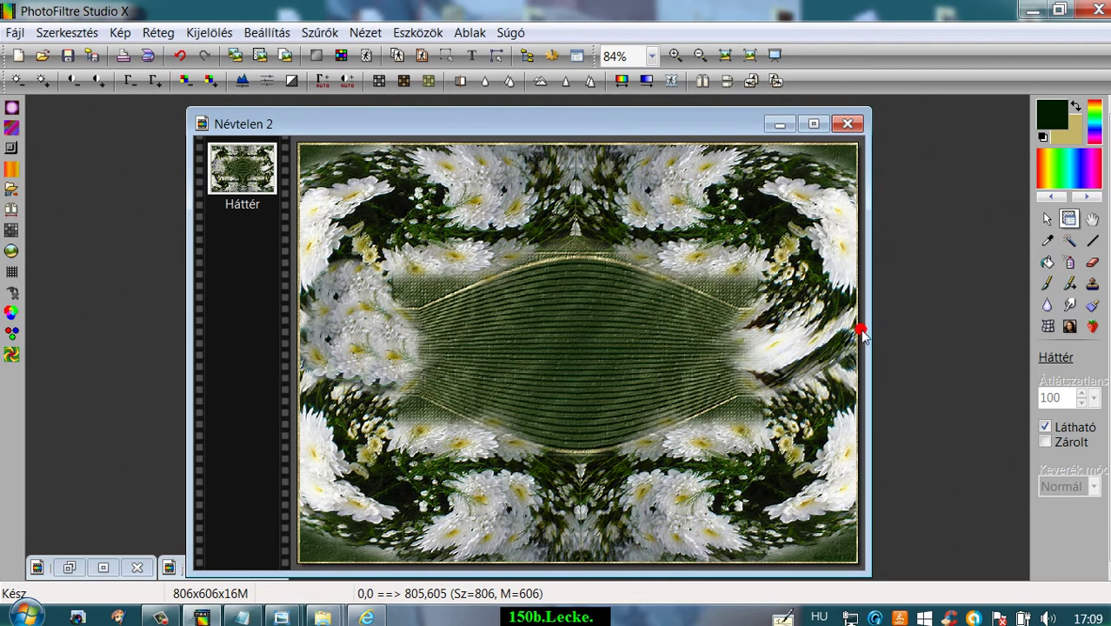
{"action": "left_click_drag", "start_coordinate": [609, 123], "coordinate": [600, 110]}
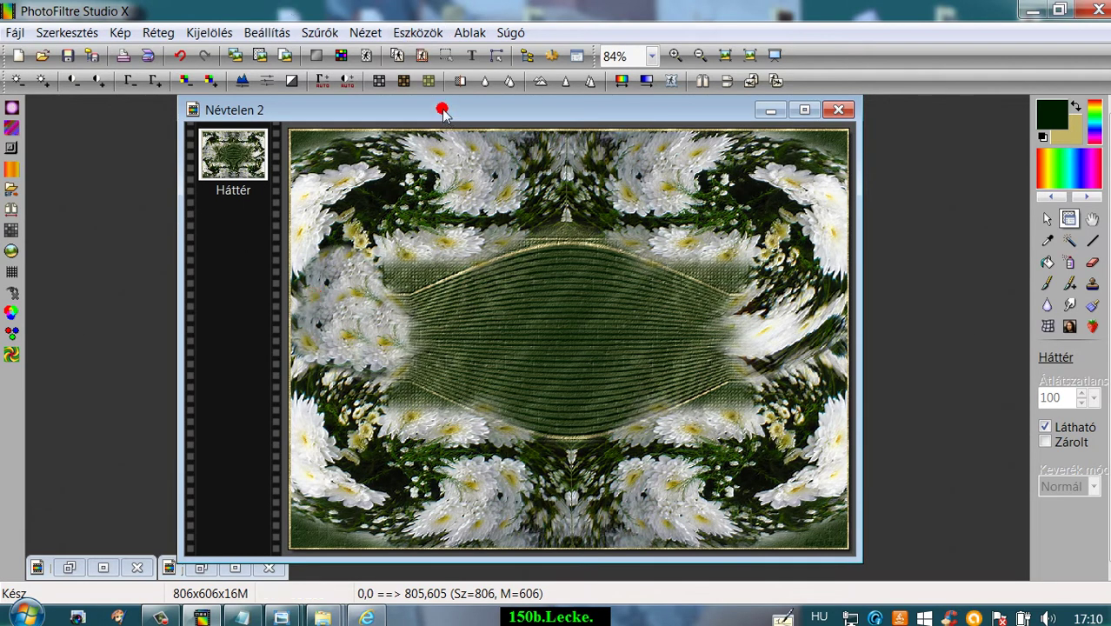
Copy the candles image b58a106e.png, paste it as a new layer into Névtelen 2, and place it in the picture's lower-right area
{"action": "left_click_drag", "start_coordinate": [442, 110], "coordinate": [455, 116]}
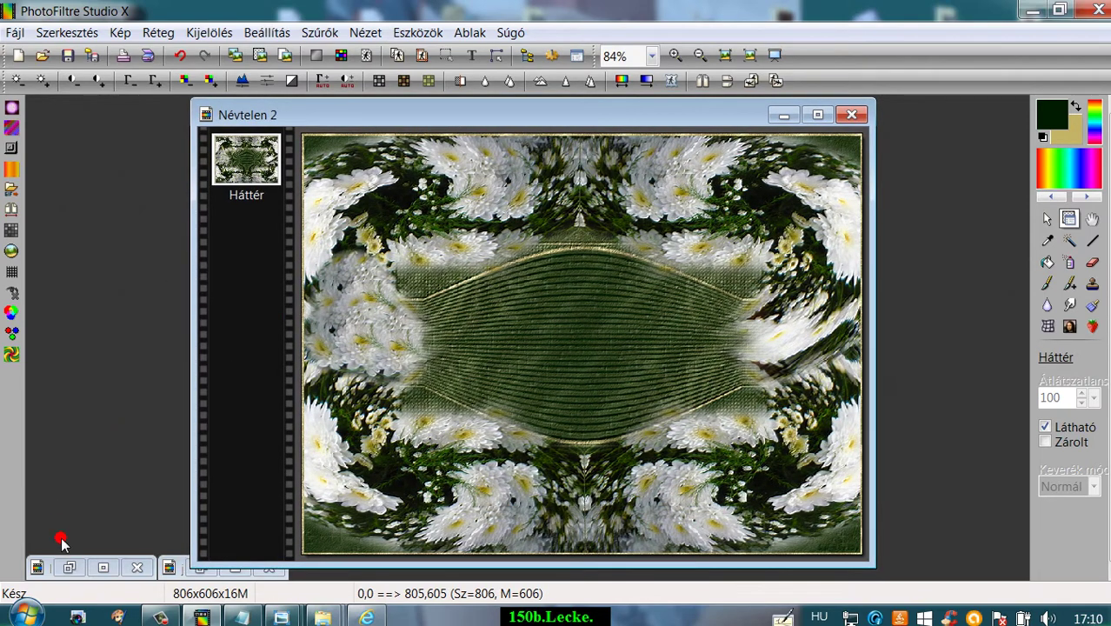
{"action": "left_click", "coordinate": [69, 566]}
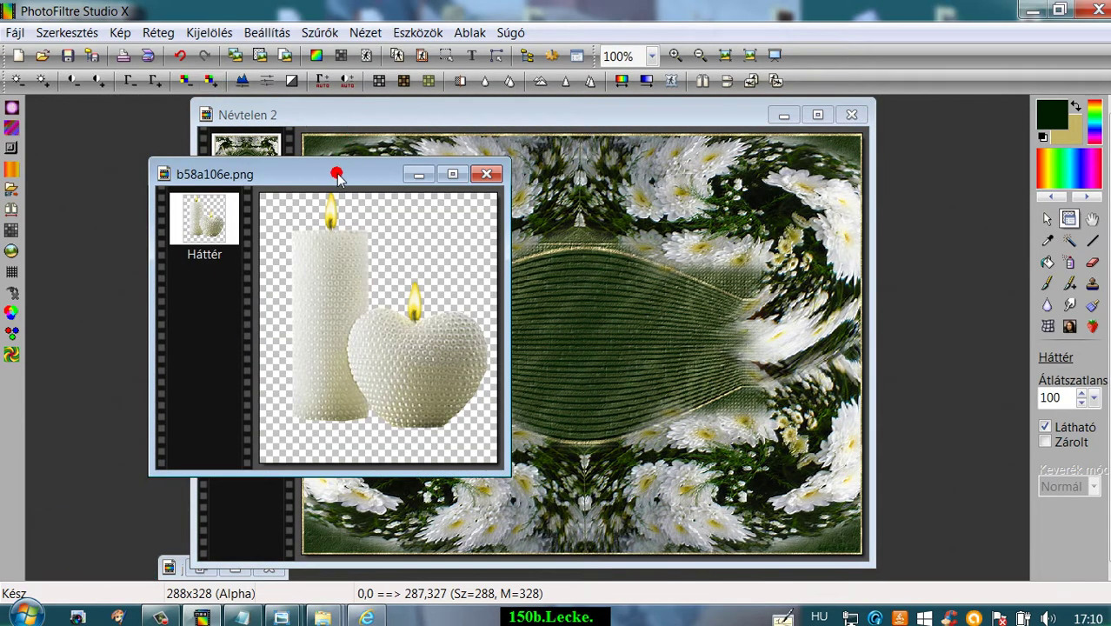
{"action": "left_click_drag", "start_coordinate": [334, 168], "coordinate": [295, 161]}
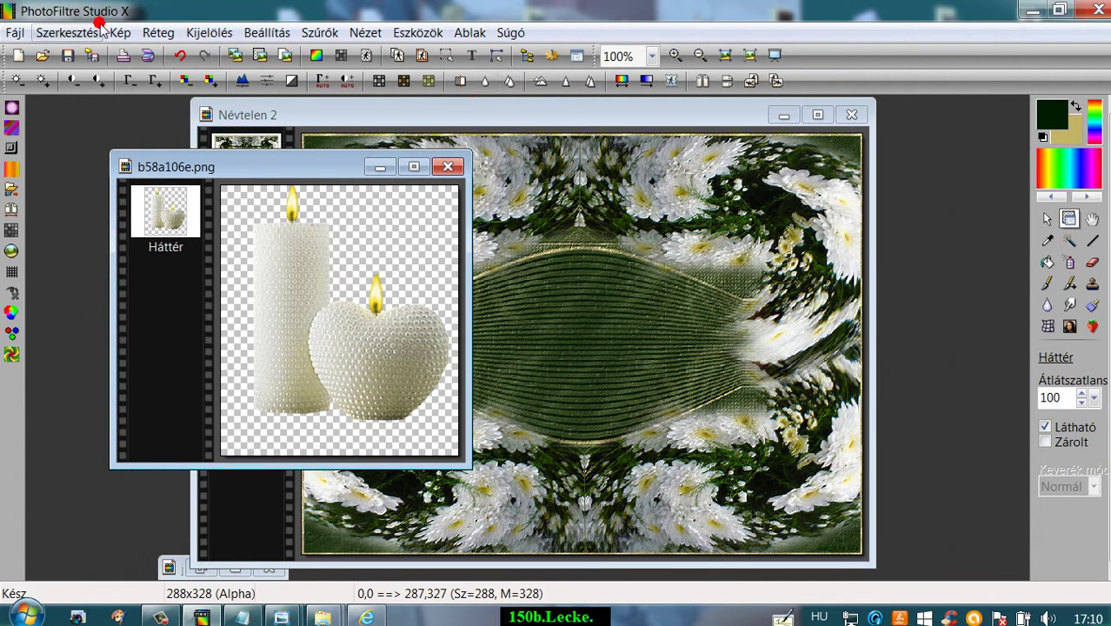
{"action": "left_click", "coordinate": [51, 36]}
{"action": "left_click", "coordinate": [79, 180]}
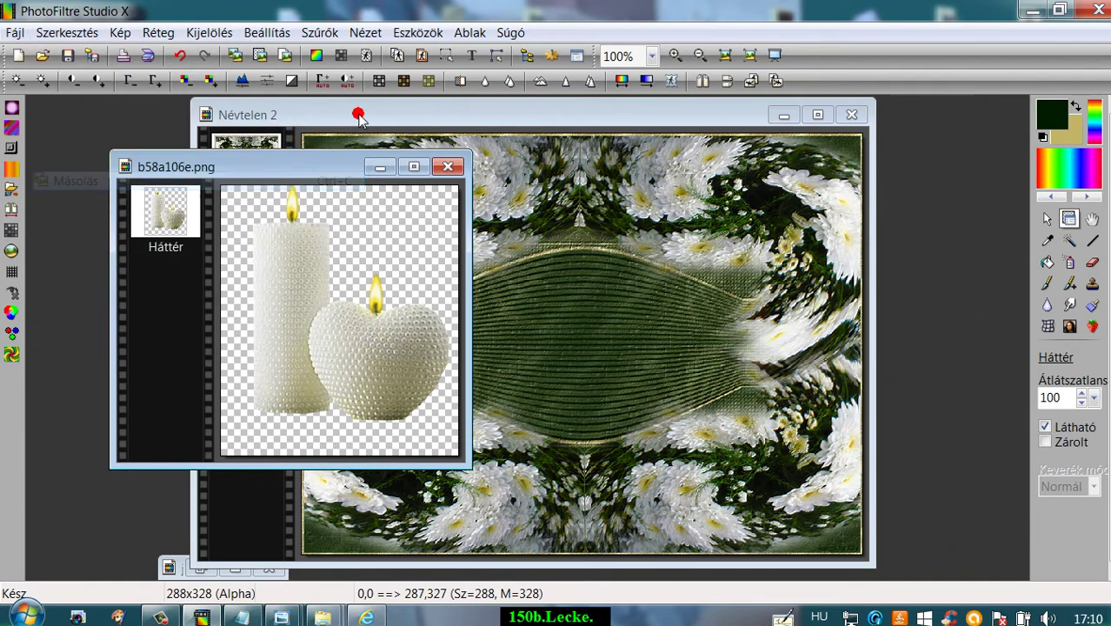
{"action": "left_click", "coordinate": [360, 114]}
{"action": "left_click", "coordinate": [77, 37]}
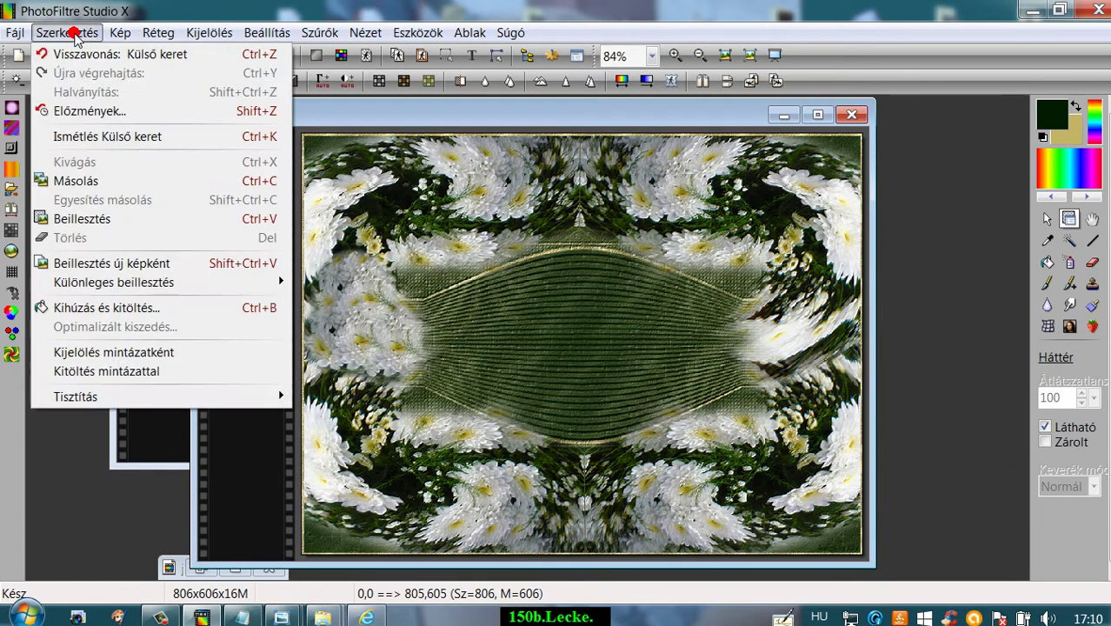
{"action": "left_click", "coordinate": [83, 218]}
{"action": "left_click_drag", "start_coordinate": [626, 369], "coordinate": [741, 481]}
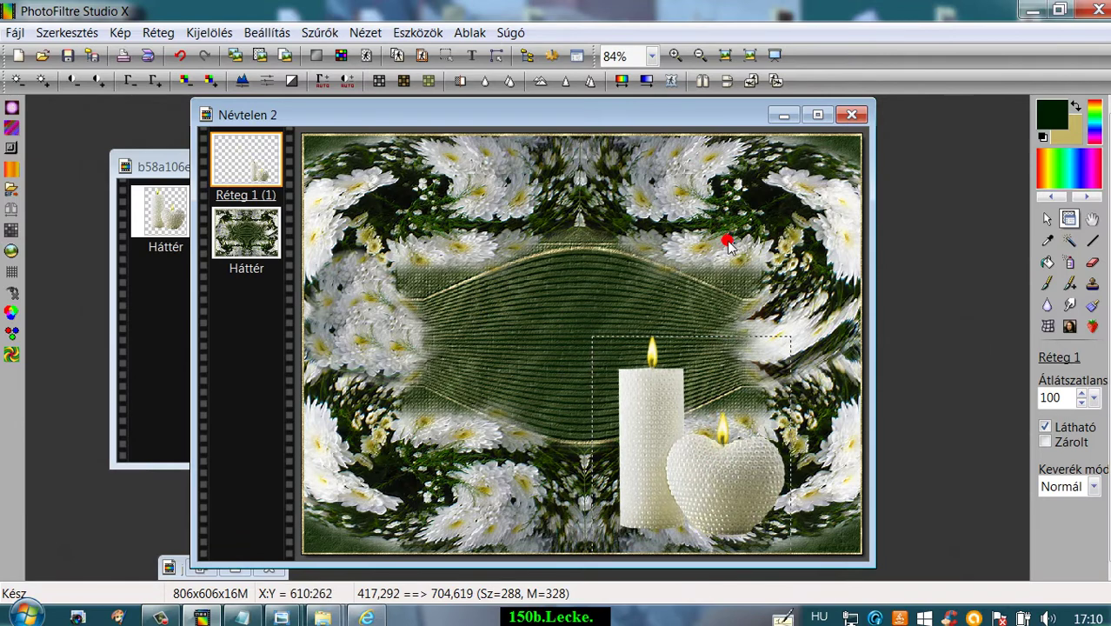
Try the candles in the picture's lower-left area, both mirrored horizontally and in their original orientation
{"action": "left_click", "coordinate": [702, 81]}
{"action": "left_click_drag", "start_coordinate": [749, 421], "coordinate": [465, 385]}
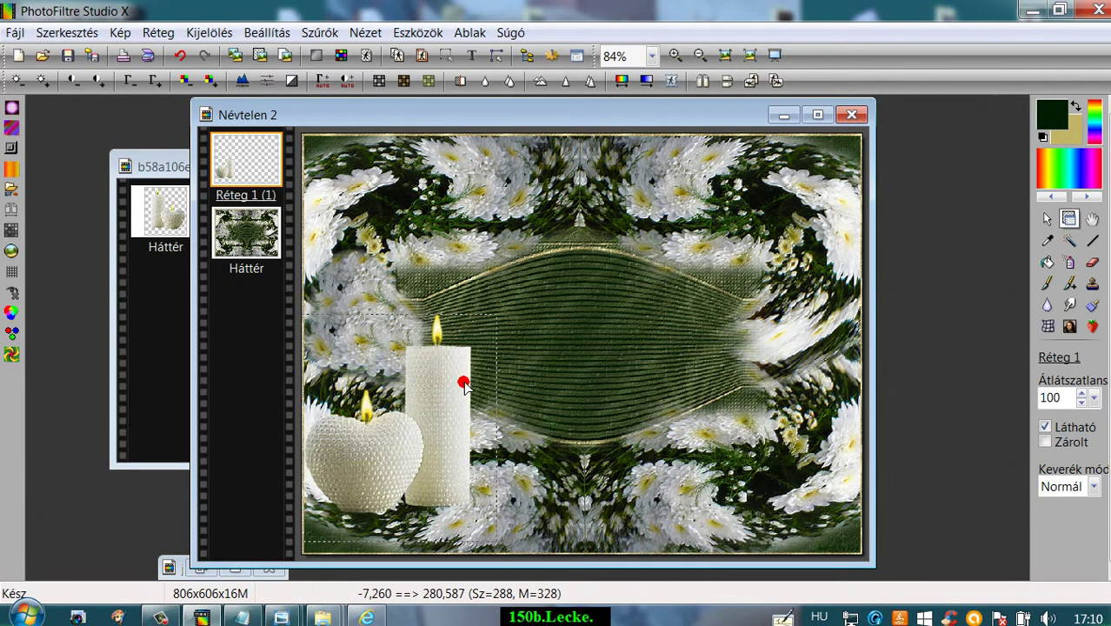
{"action": "left_click", "coordinate": [702, 80]}
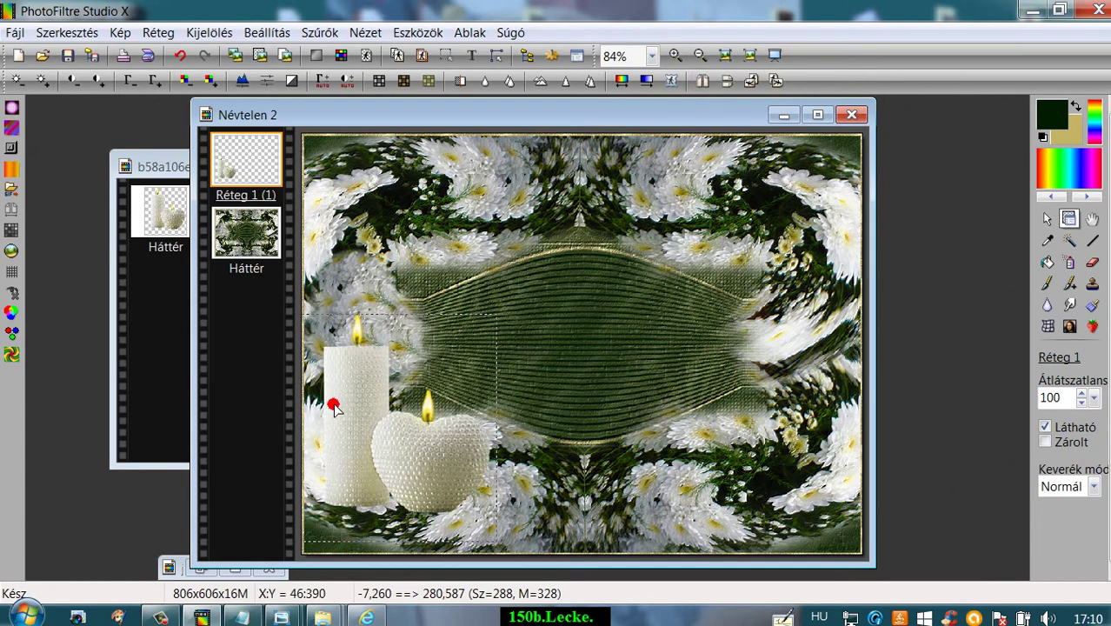
{"action": "left_click_drag", "start_coordinate": [339, 404], "coordinate": [653, 413]}
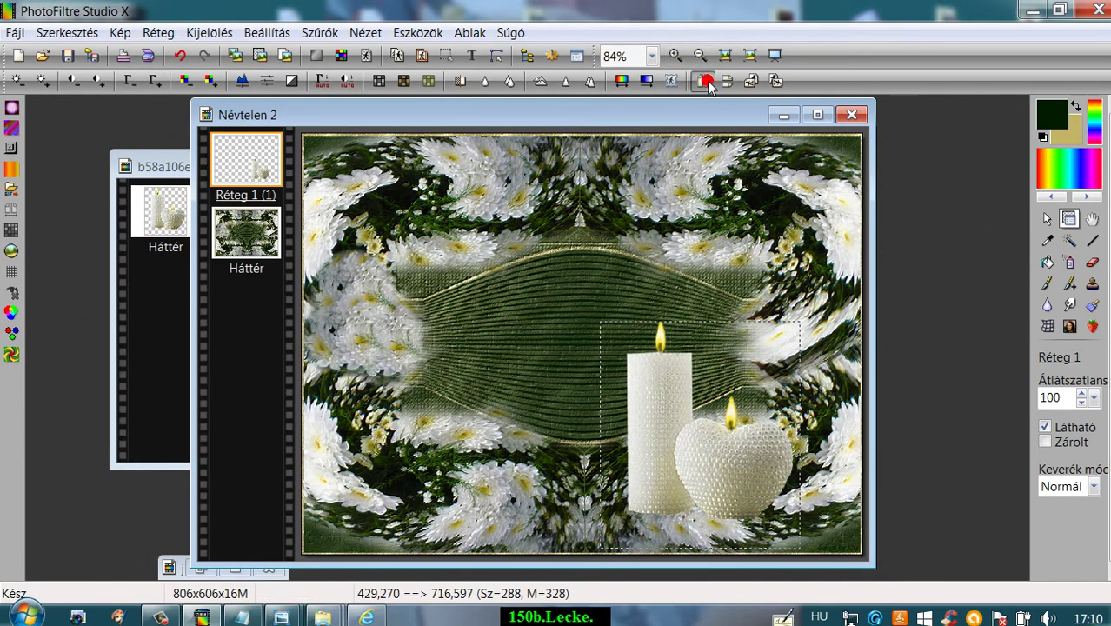
Flip the candle layer horizontally and position it near the picture's lower-right corner, at about 428,294
{"action": "left_click", "coordinate": [702, 81]}
{"action": "mouse_move", "coordinate": [764, 368]}
{"action": "left_mouse_down"}
{"action": "mouse_move", "coordinate": [778, 384]}
{"action": "mouse_move", "coordinate": [768, 389]}
{"action": "left_mouse_up"}
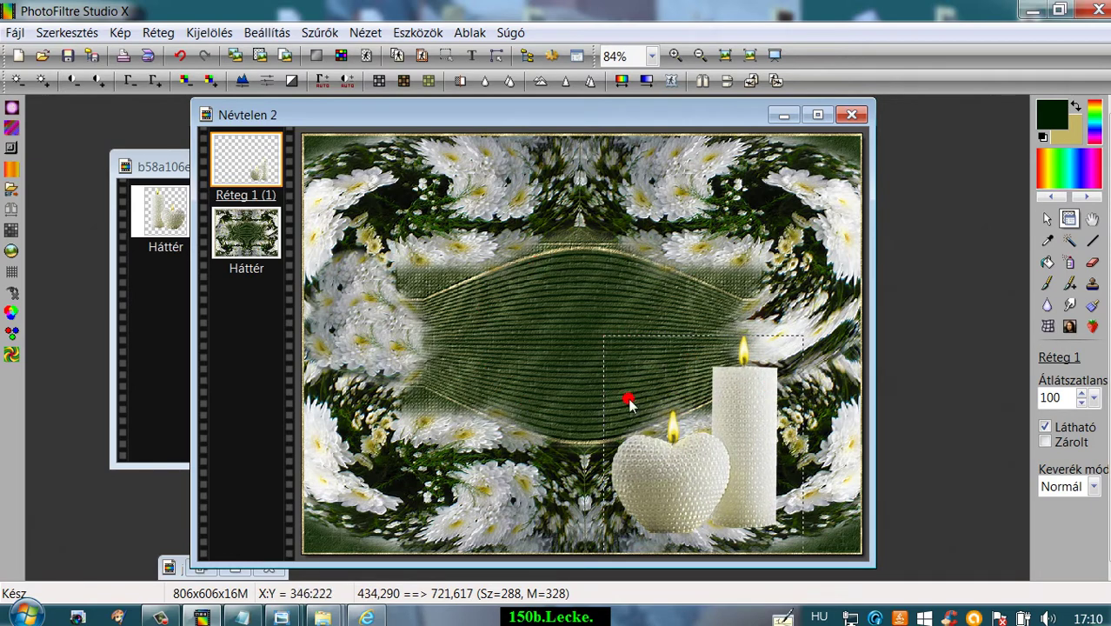
{"action": "left_click_drag", "start_coordinate": [754, 452], "coordinate": [750, 456]}
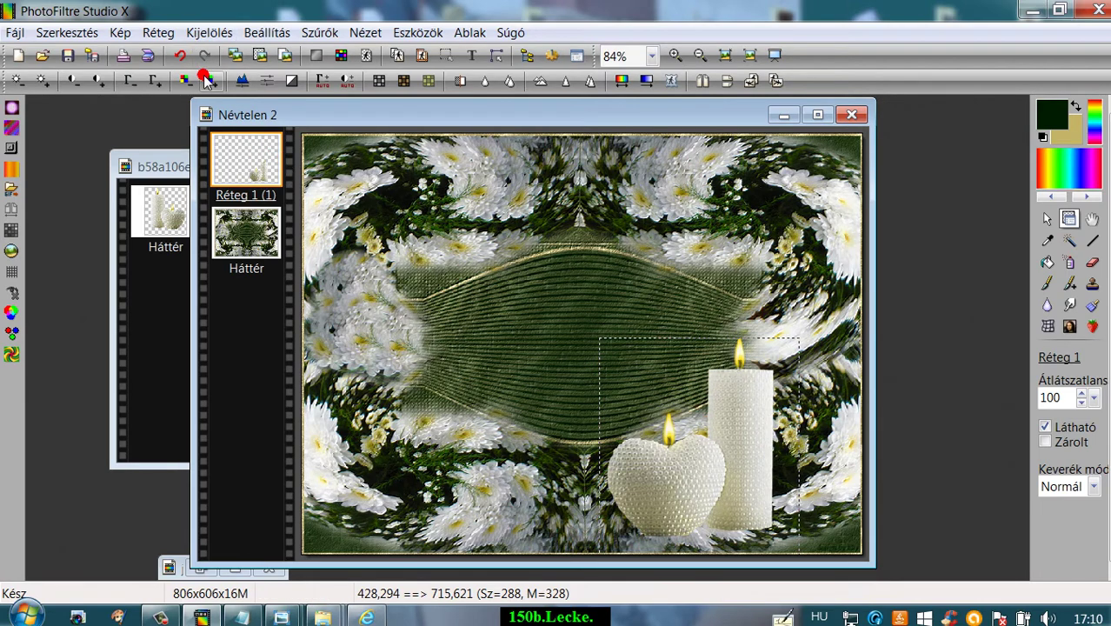
Give the candle layer a shadow (Árnyék) with its preset values and merge it with the background layer
{"action": "left_click", "coordinate": [159, 32]}
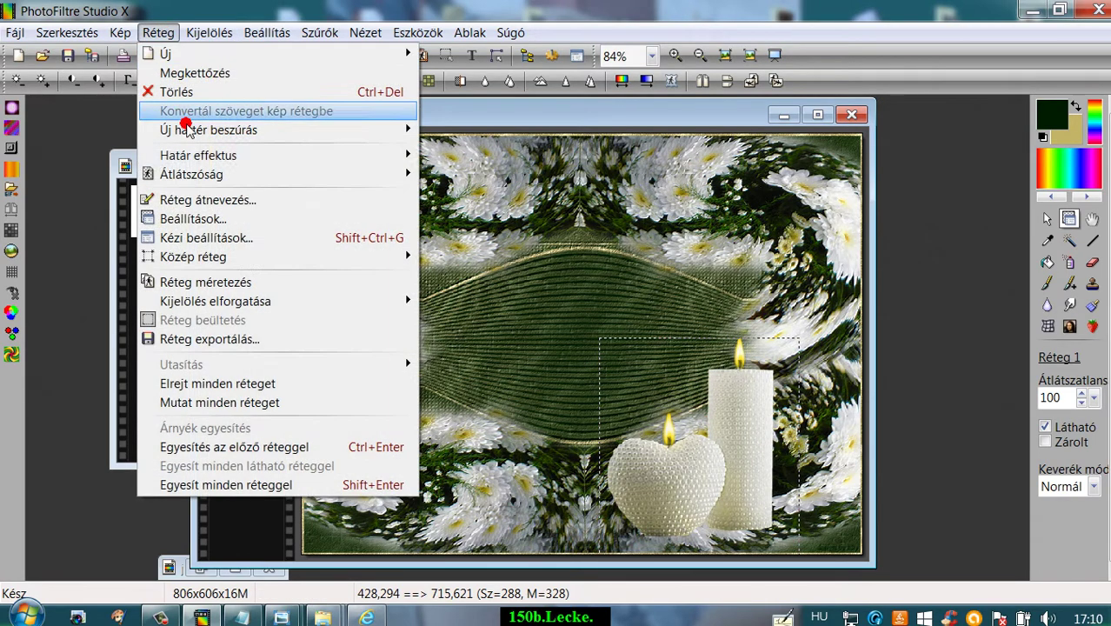
{"action": "left_click", "coordinate": [183, 218]}
{"action": "left_click", "coordinate": [868, 131]}
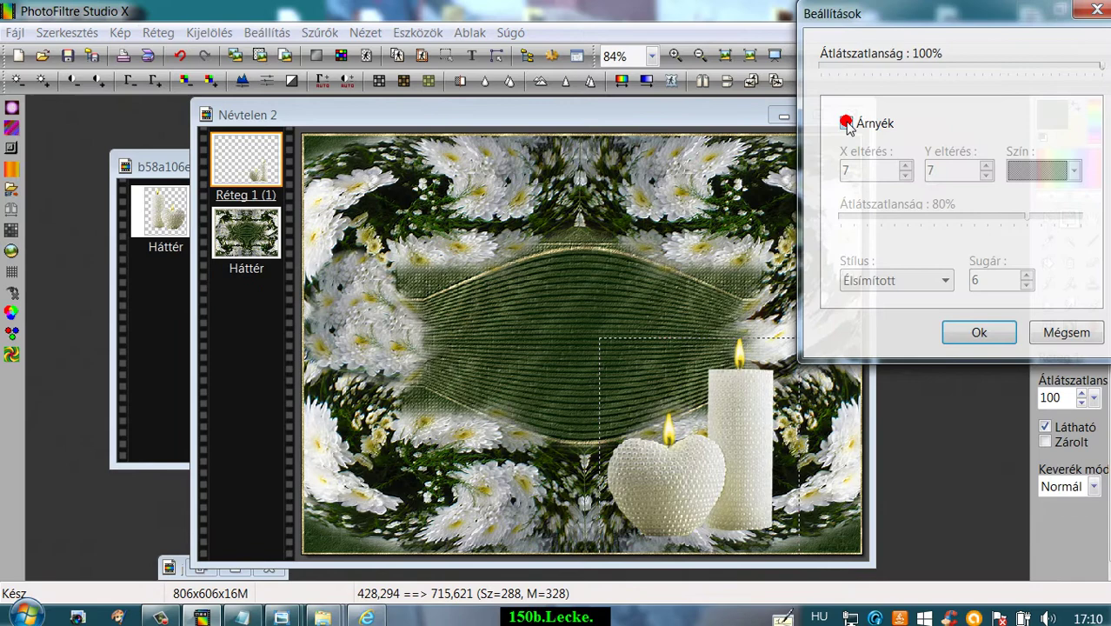
{"action": "left_click", "coordinate": [965, 335]}
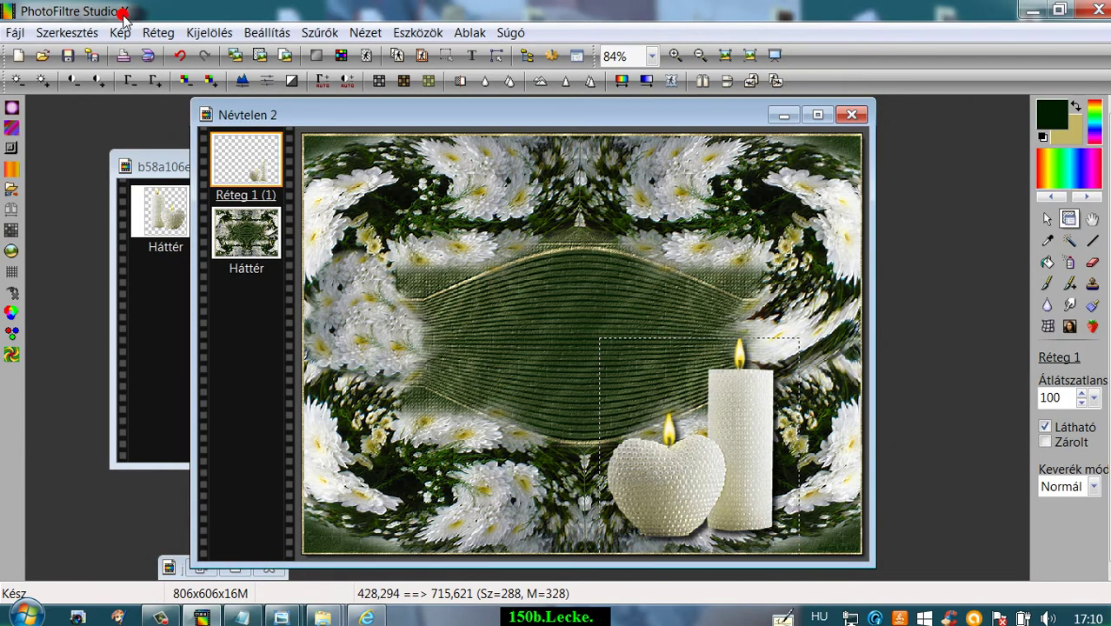
{"action": "left_click", "coordinate": [158, 32]}
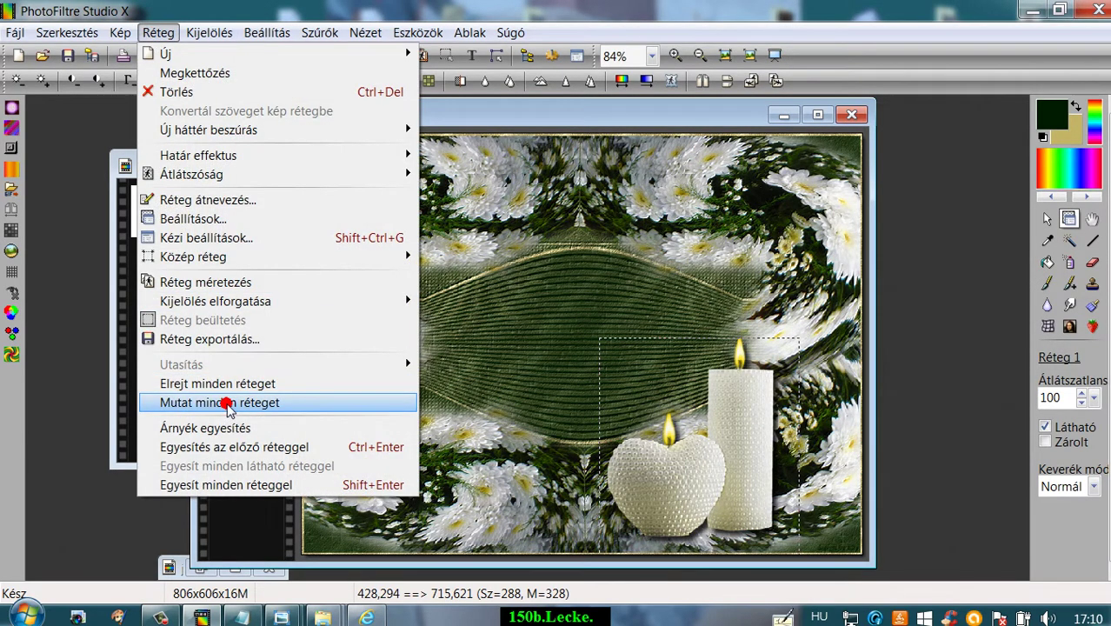
{"action": "left_click", "coordinate": [224, 447]}
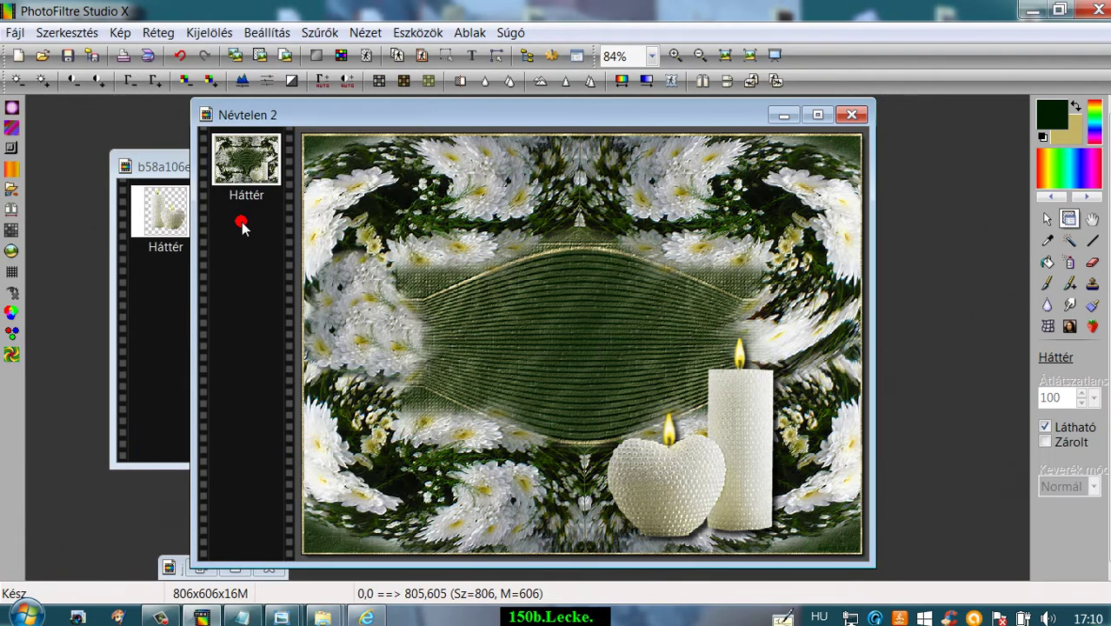
Minimize the candles image b58a106e.png and reposition the Névtelen 2 window in the workspace
{"action": "left_click_drag", "start_coordinate": [558, 114], "coordinate": [544, 119]}
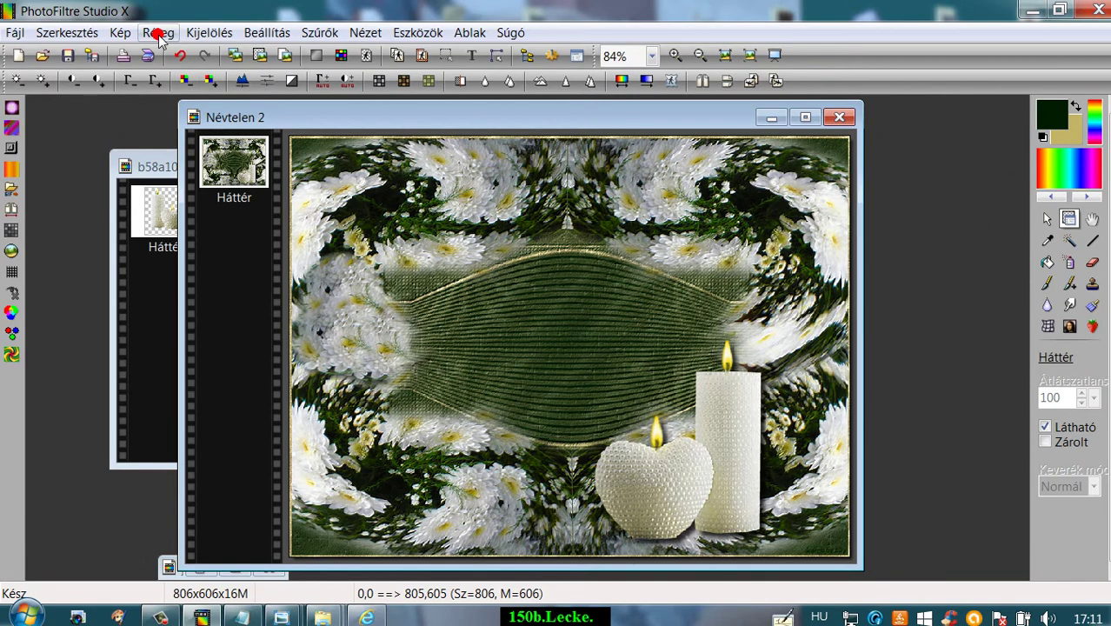
{"action": "left_click", "coordinate": [167, 166]}
{"action": "left_click", "coordinate": [379, 167]}
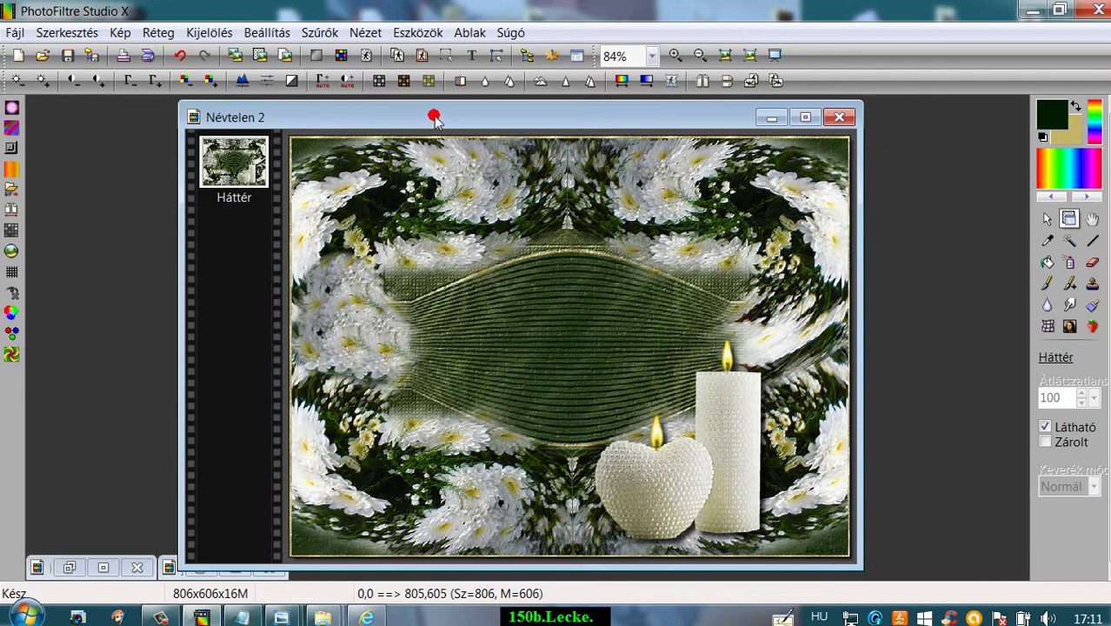
{"action": "left_click_drag", "start_coordinate": [432, 111], "coordinate": [405, 124]}
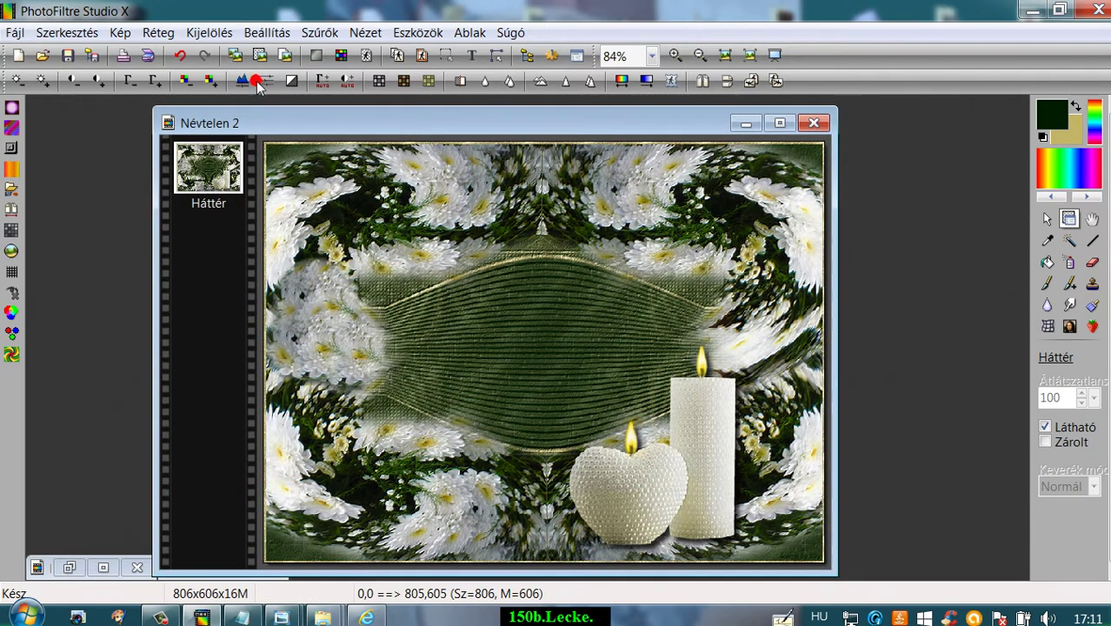
Duplicate the Névtelen 2 background twice so the image has two additional identical layers
{"action": "left_click", "coordinate": [159, 32]}
{"action": "left_click", "coordinate": [195, 73]}
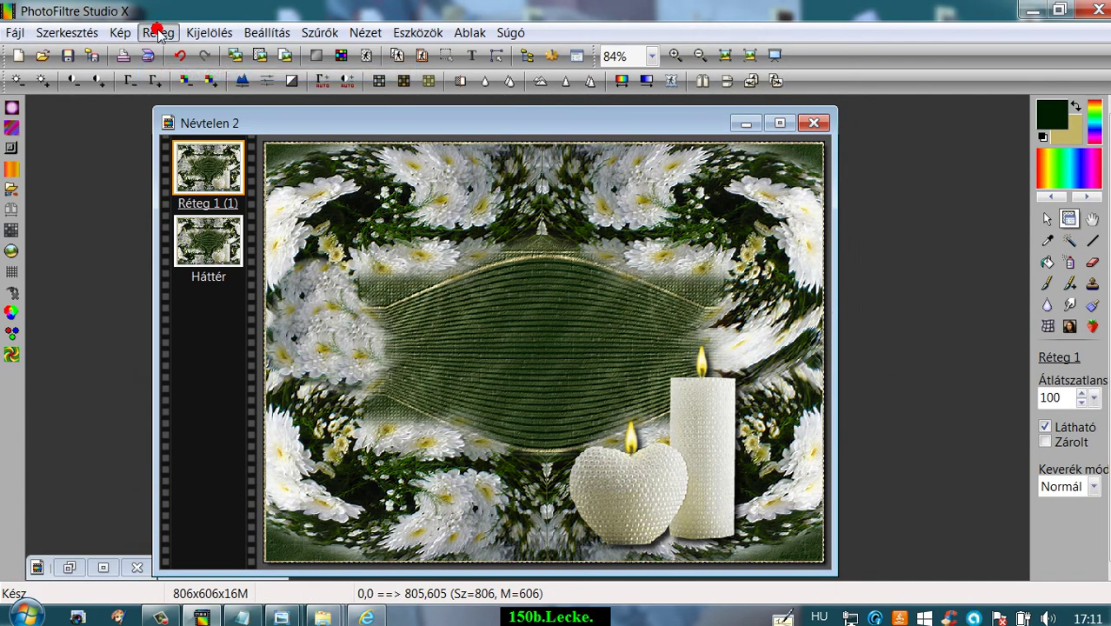
{"action": "left_click", "coordinate": [158, 32]}
{"action": "left_click", "coordinate": [186, 75]}
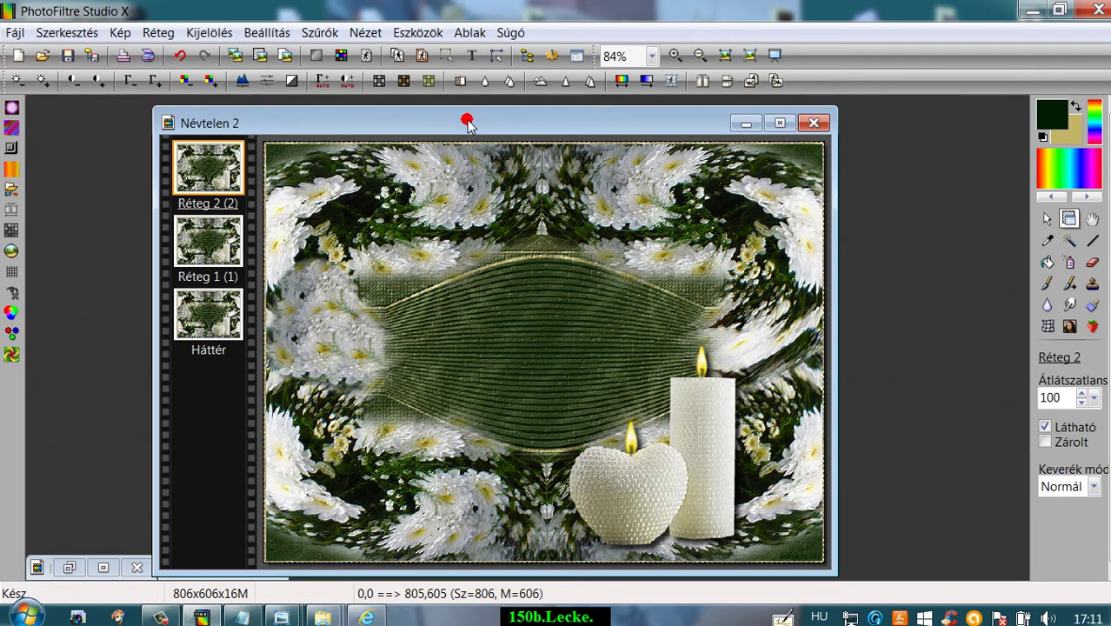
{"action": "left_click_drag", "start_coordinate": [467, 123], "coordinate": [514, 121]}
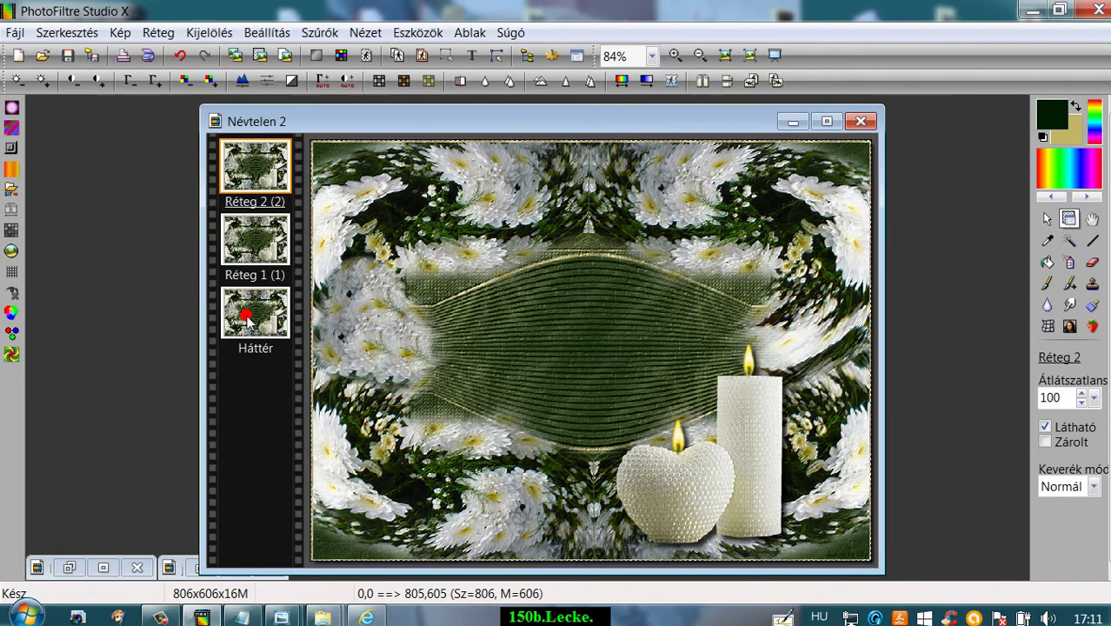
Hide the layers Réteg 2 and Réteg 1 and make Háttér the active layer
{"action": "right_click", "coordinate": [246, 173]}
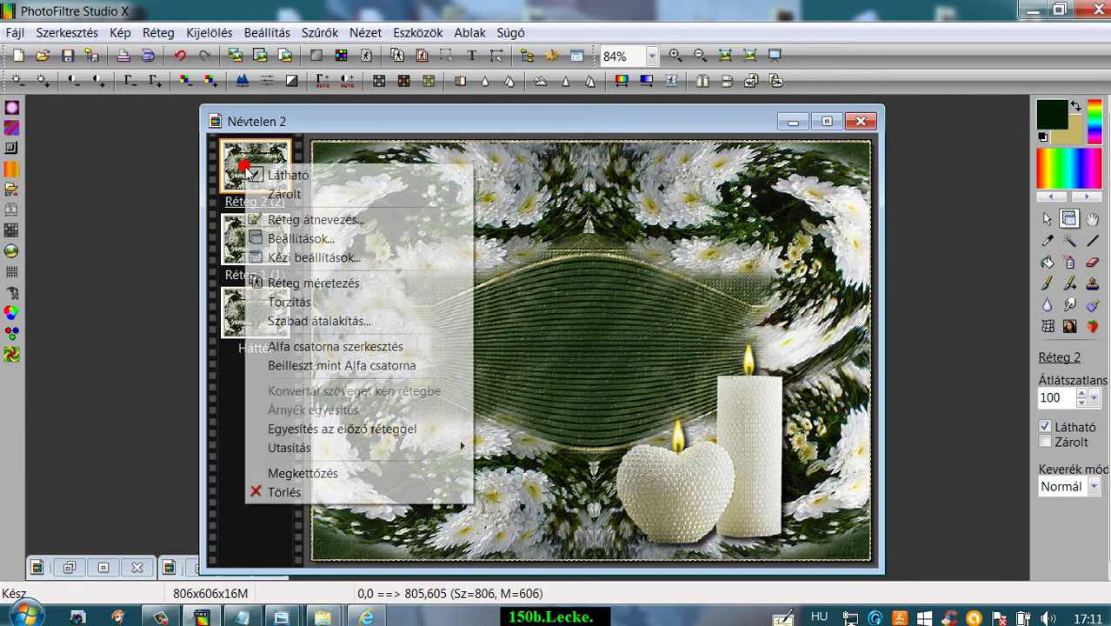
{"action": "left_click", "coordinate": [254, 173]}
{"action": "left_click", "coordinate": [249, 237]}
{"action": "right_click", "coordinate": [250, 236]}
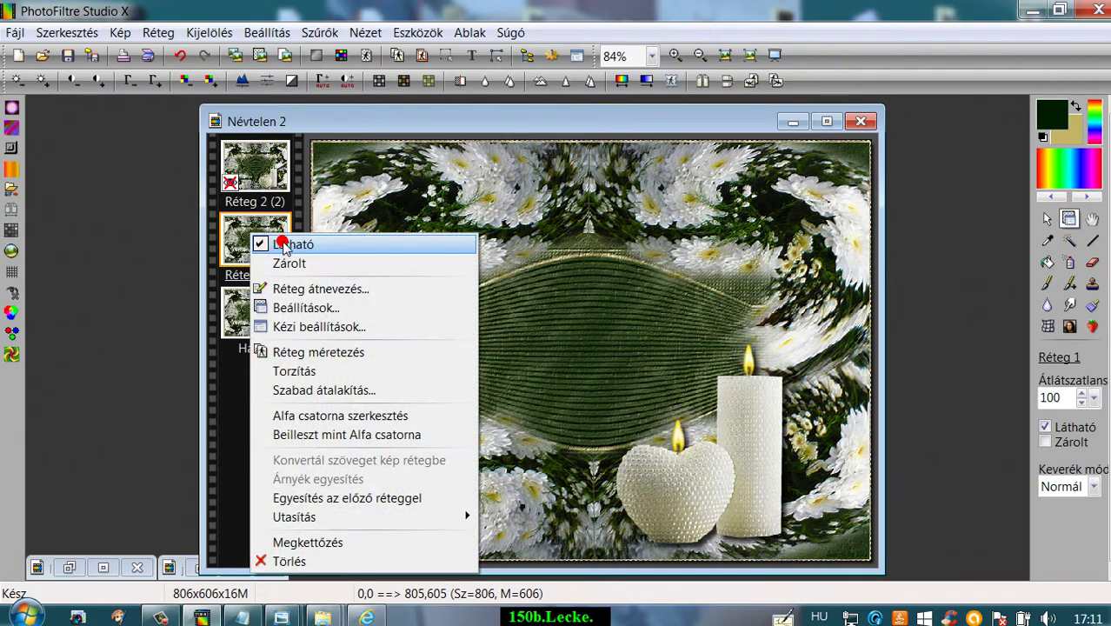
{"action": "left_click", "coordinate": [256, 242]}
{"action": "left_click", "coordinate": [250, 311]}
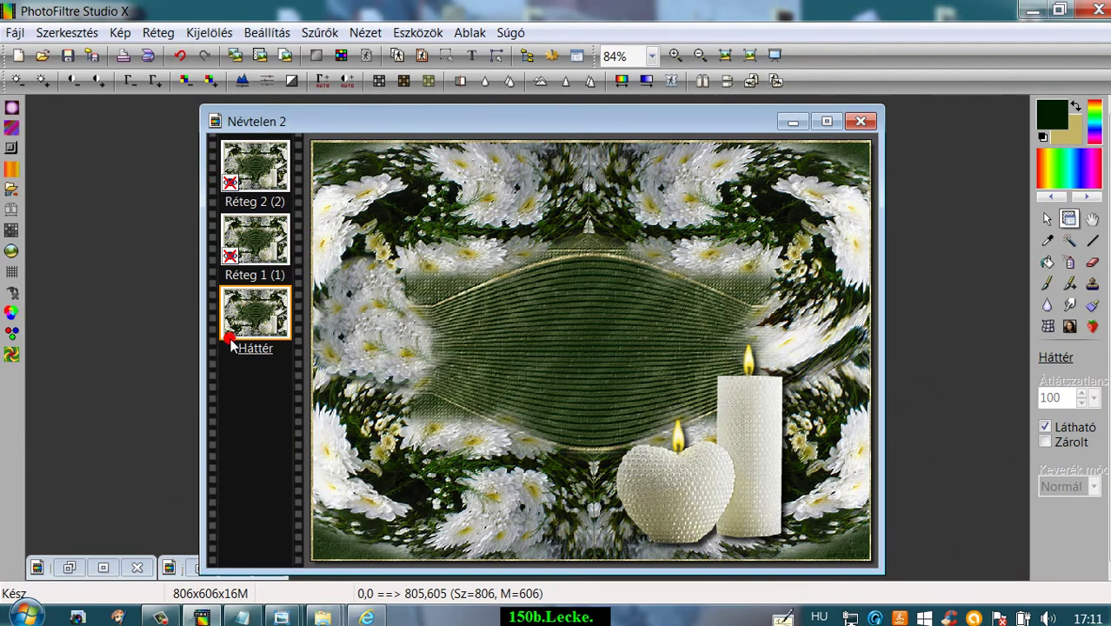
Switch to the vers document in Notepad and copy the four-line poem starting with "Lelkem mély fájdalmában"
{"action": "left_click", "coordinate": [246, 616]}
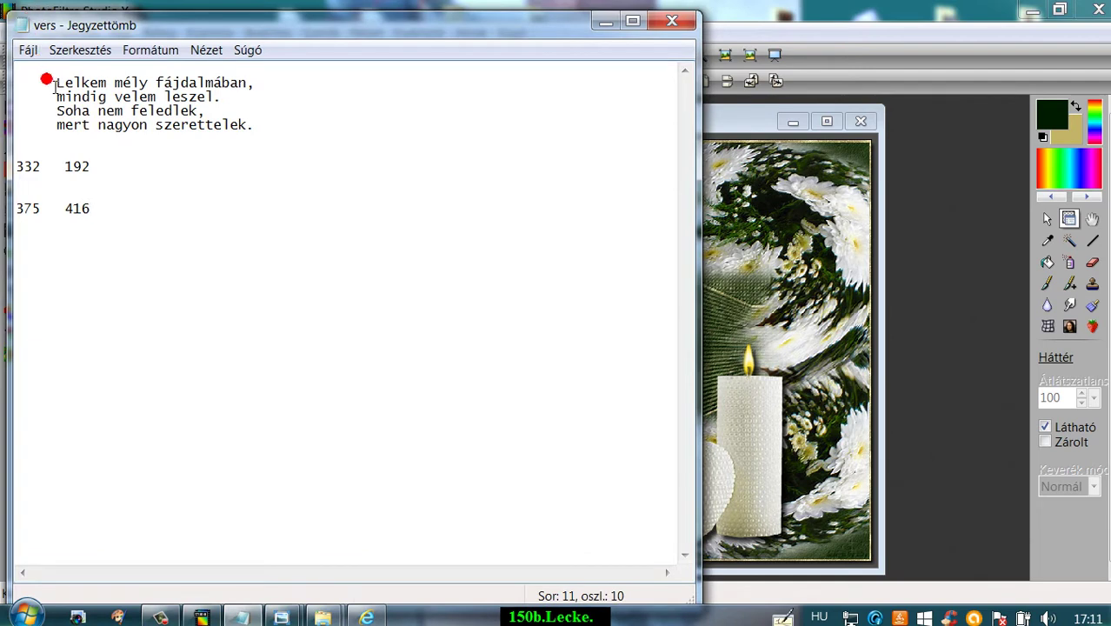
{"action": "left_click_drag", "start_coordinate": [46, 79], "coordinate": [246, 130]}
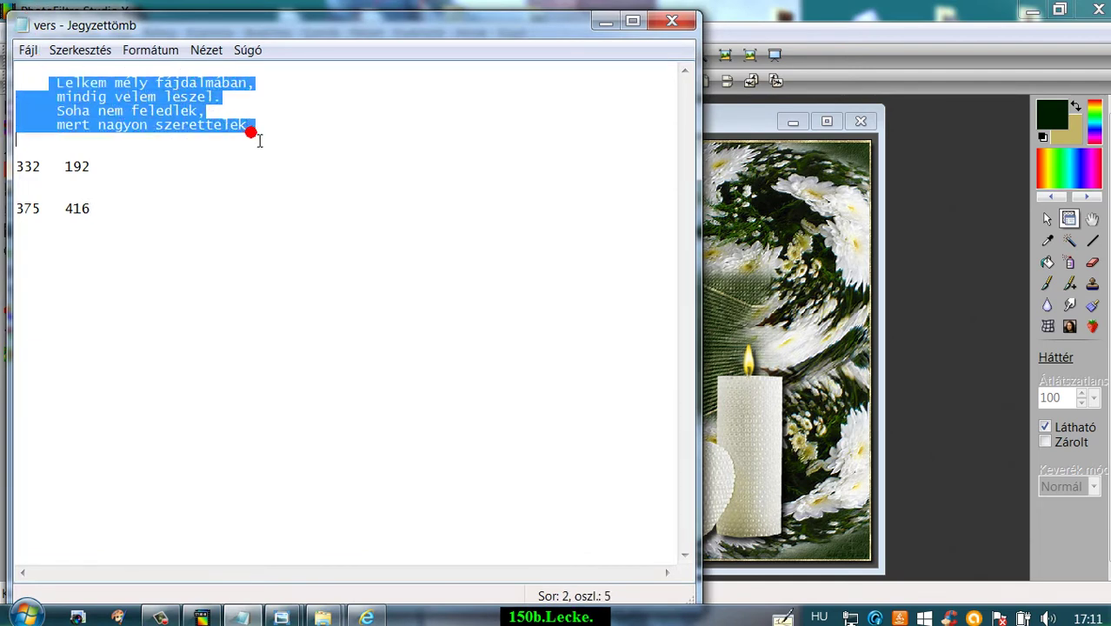
{"action": "left_click", "coordinate": [288, 118]}
{"action": "left_click_drag", "start_coordinate": [44, 82], "coordinate": [250, 116]}
{"action": "right_click", "coordinate": [163, 96]}
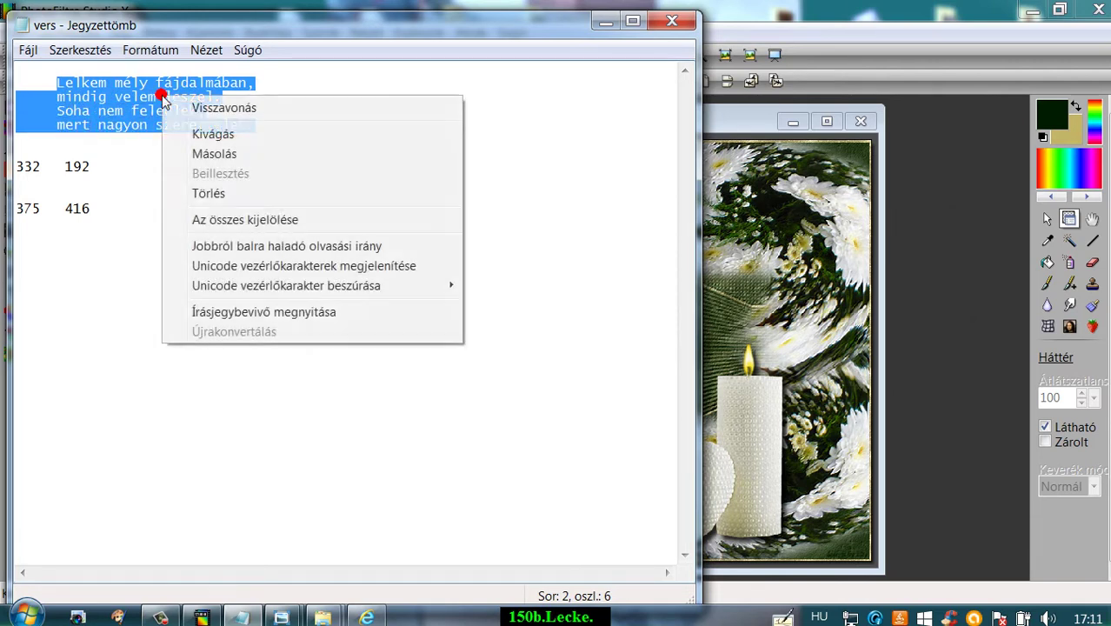
{"action": "left_click", "coordinate": [228, 154]}
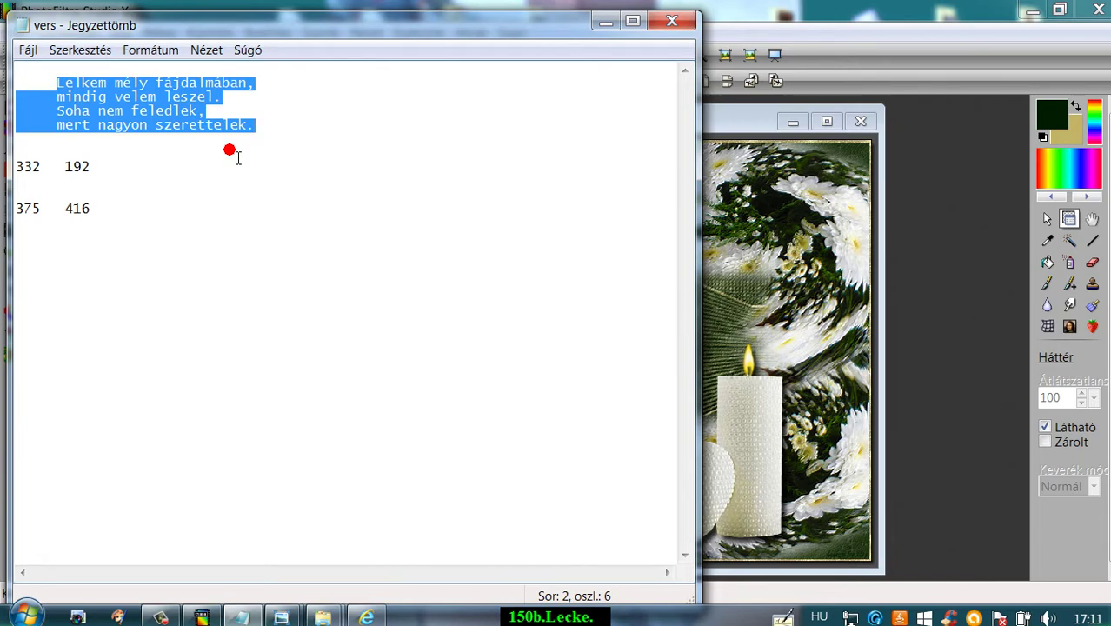
Return to PhotoFiltre Studio X, replace the existing text of a new caption (Felirat) with the copied poem, and indent its first line
{"action": "left_click", "coordinate": [719, 121]}
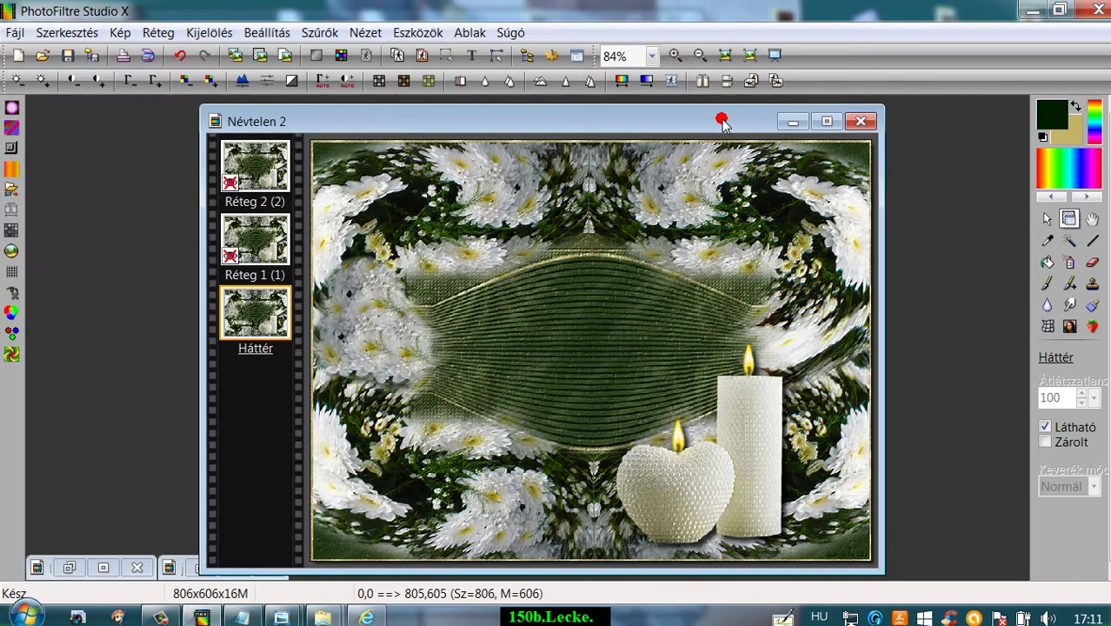
{"action": "left_click", "coordinate": [470, 55]}
{"action": "left_click_drag", "start_coordinate": [538, 257], "coordinate": [469, 253]}
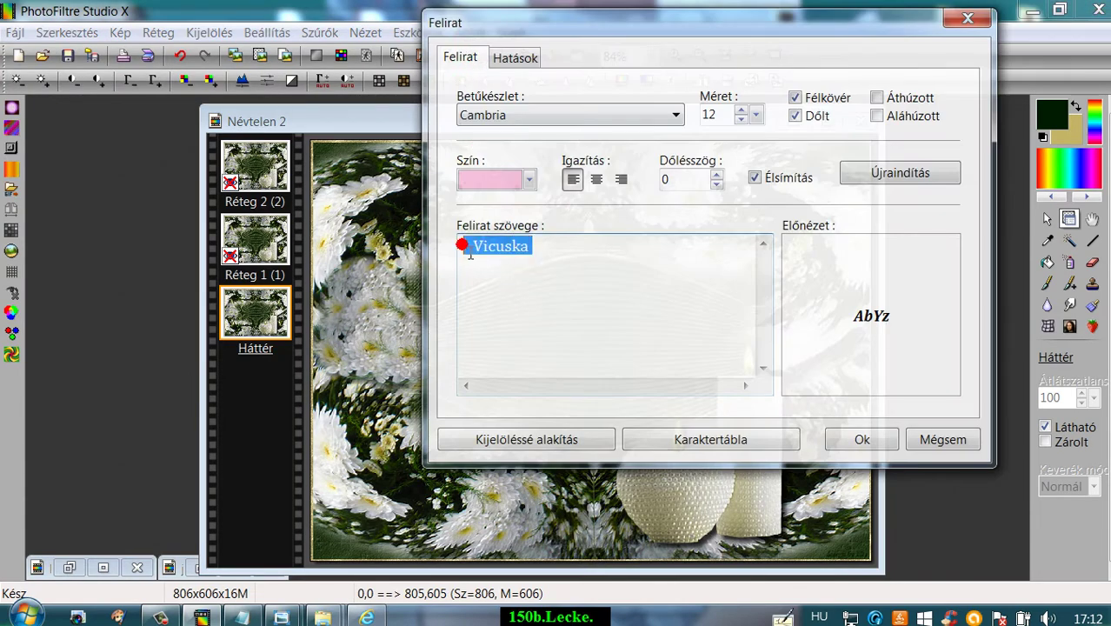
{"action": "key", "text": "BackSpace"}
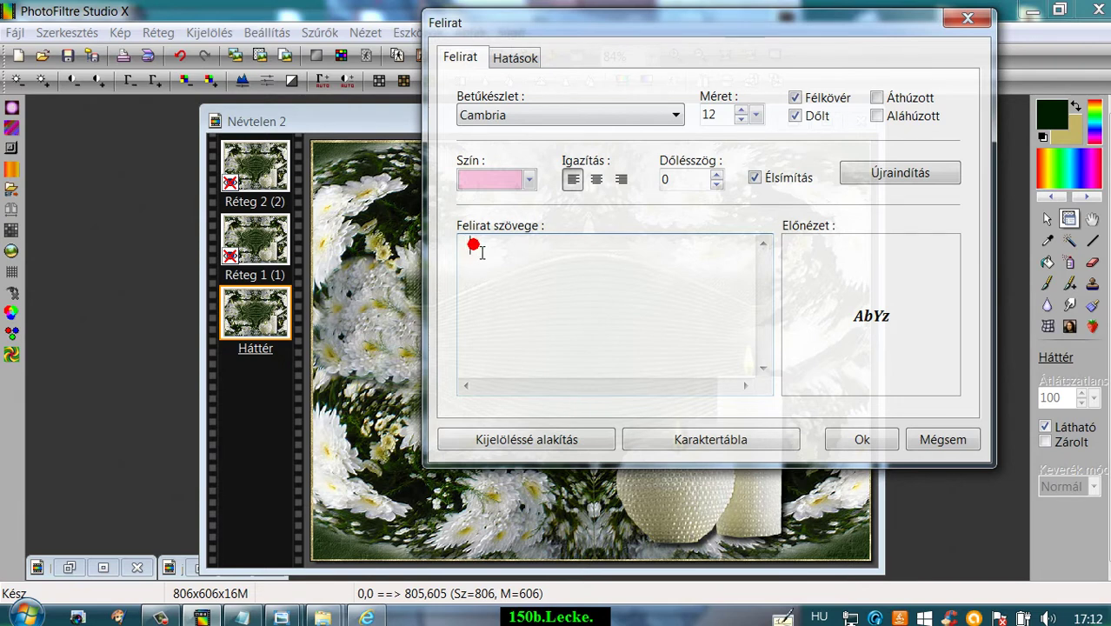
{"action": "right_click", "coordinate": [474, 246]}
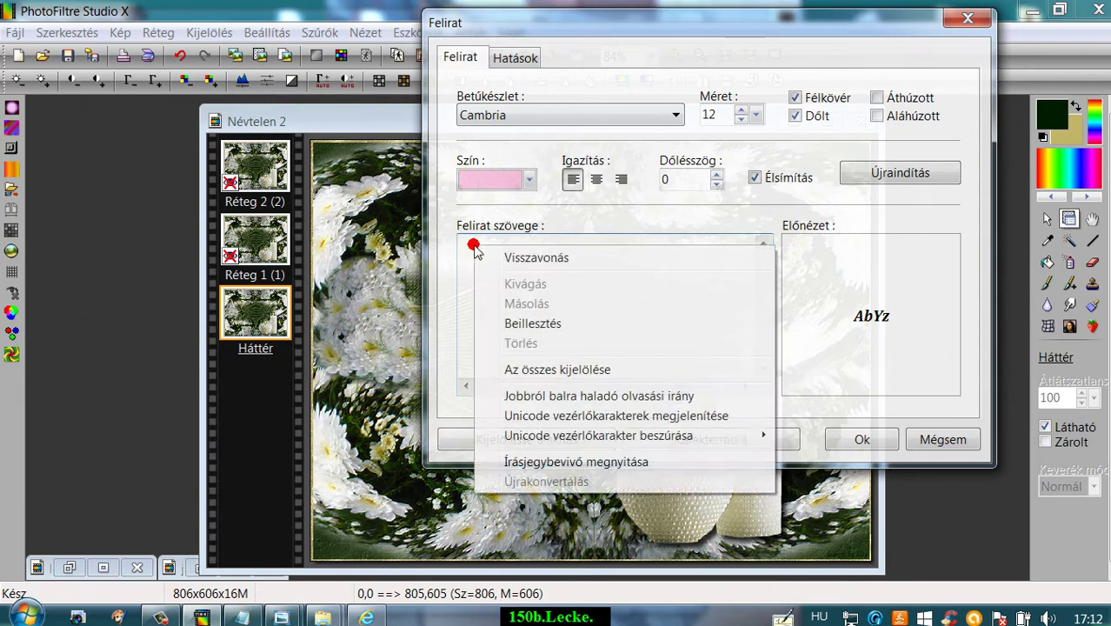
{"action": "left_click", "coordinate": [519, 324]}
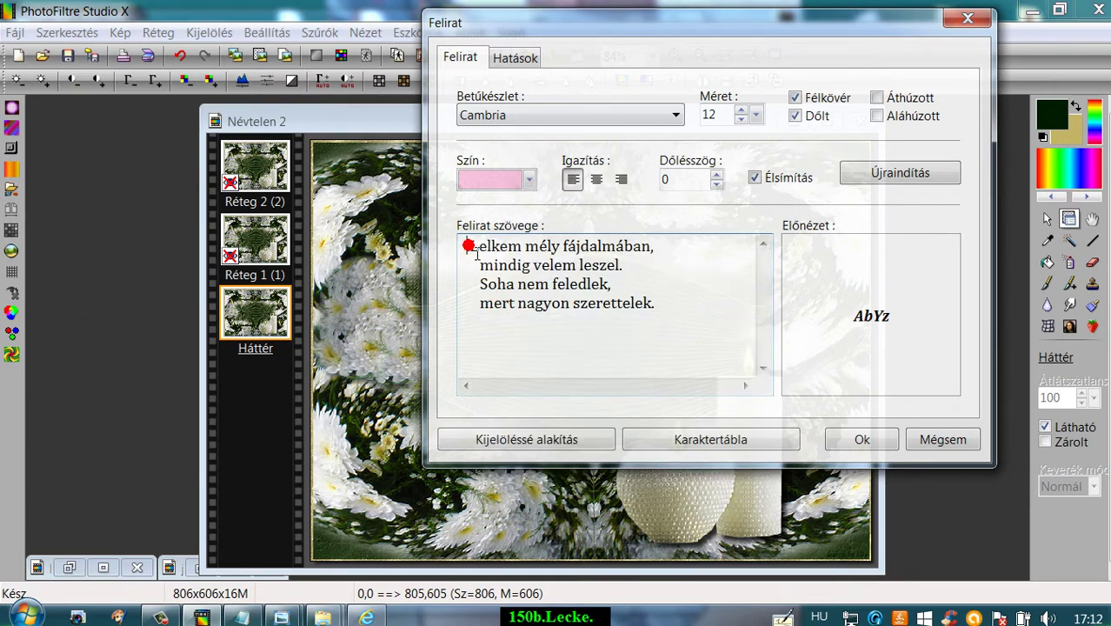
{"action": "left_click", "coordinate": [470, 247]}
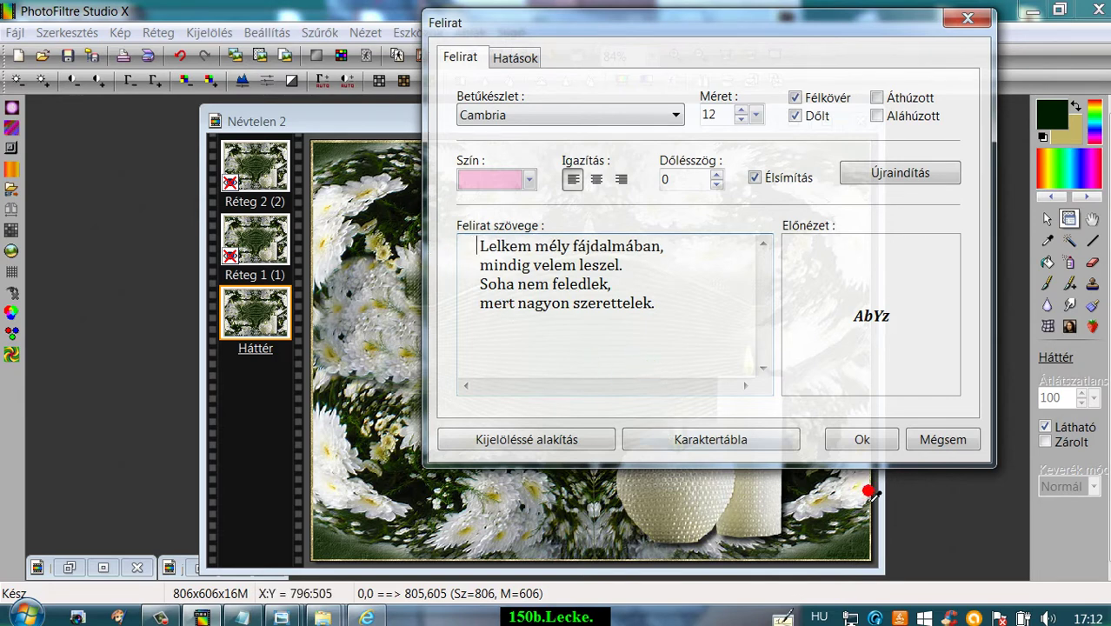
Set the poem caption's font size (Méret) to 18
{"action": "left_click", "coordinate": [744, 108]}
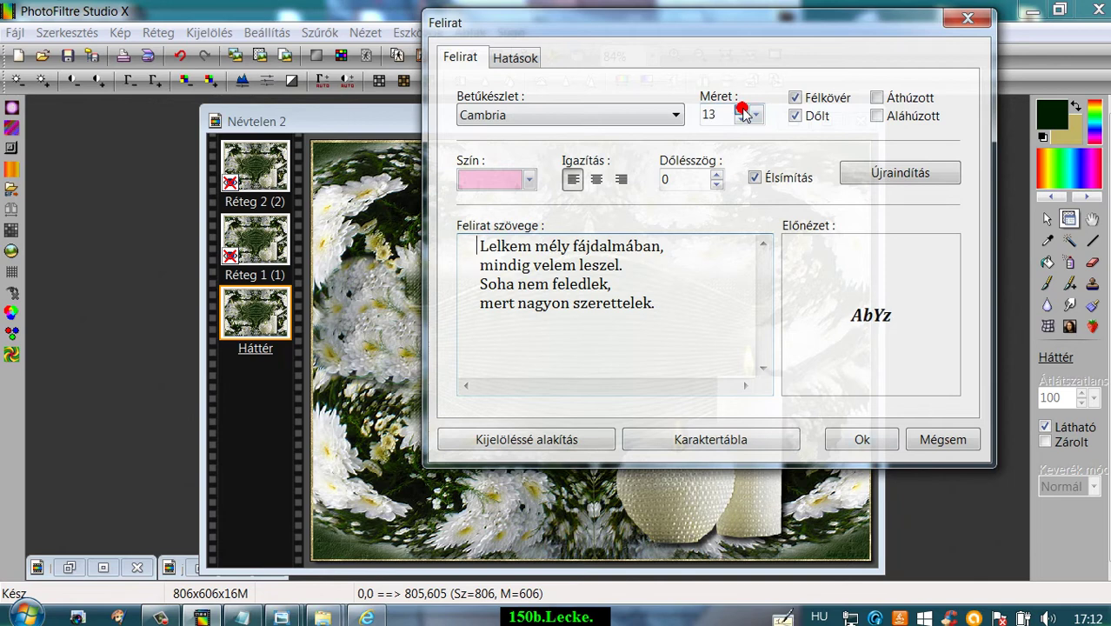
{"action": "left_click", "coordinate": [744, 109]}
{"action": "left_click", "coordinate": [744, 108]}
{"action": "left_click", "coordinate": [745, 109]}
{"action": "left_click", "coordinate": [741, 110]}
{"action": "left_click", "coordinate": [741, 110]}
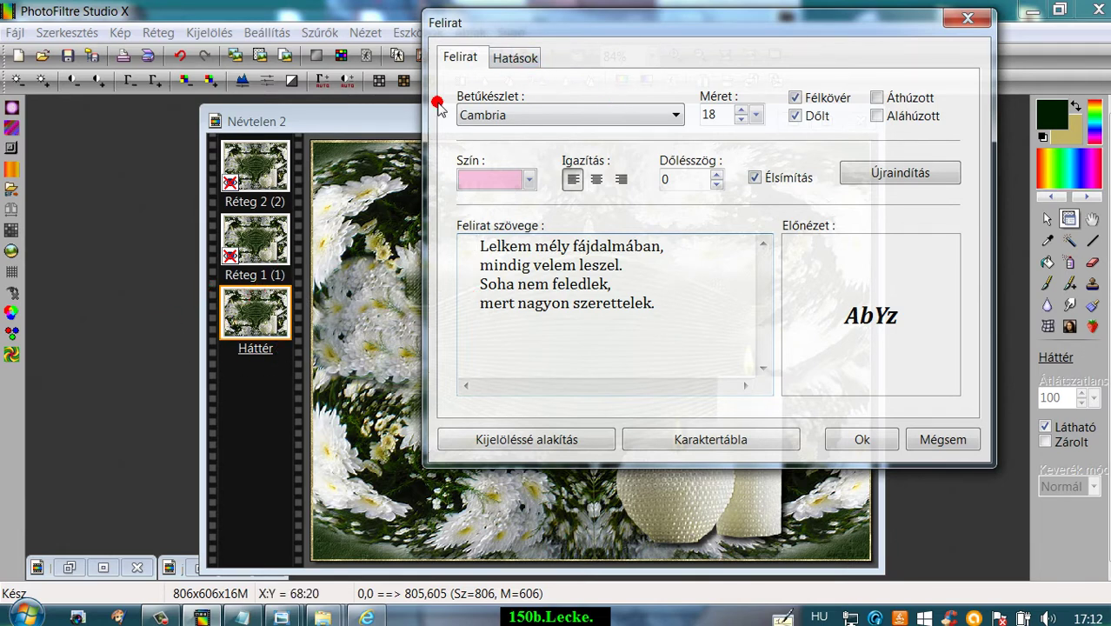
Choose the gold glitter image 1 from the desktop as the caption's fill pattern and create the poem caption
{"action": "left_click", "coordinate": [500, 56]}
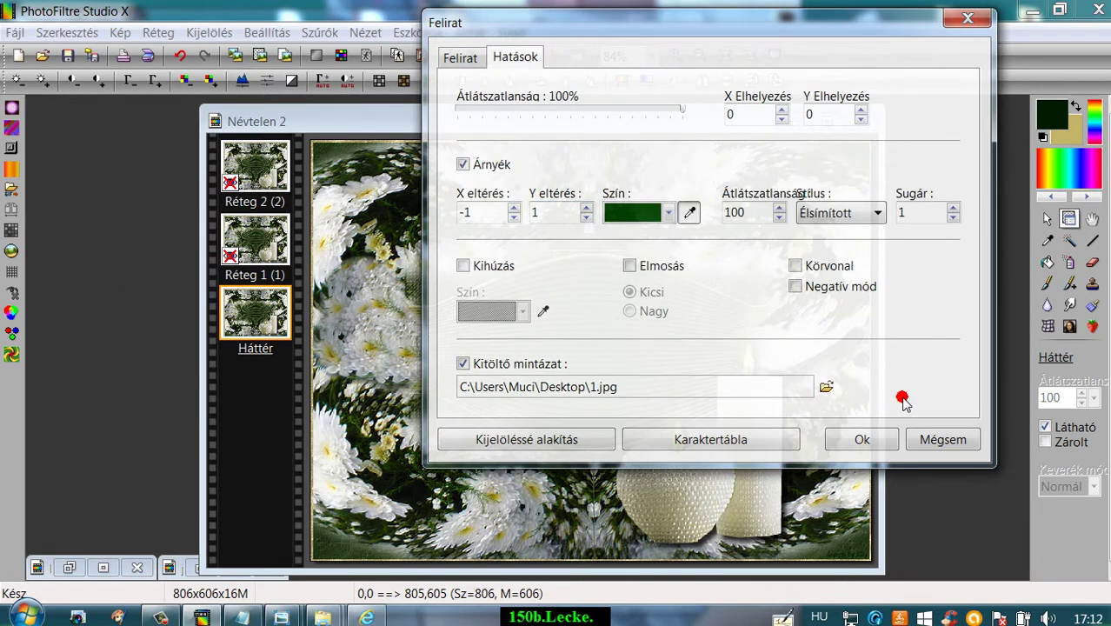
{"action": "left_click", "coordinate": [826, 388]}
{"action": "left_click", "coordinate": [220, 222]}
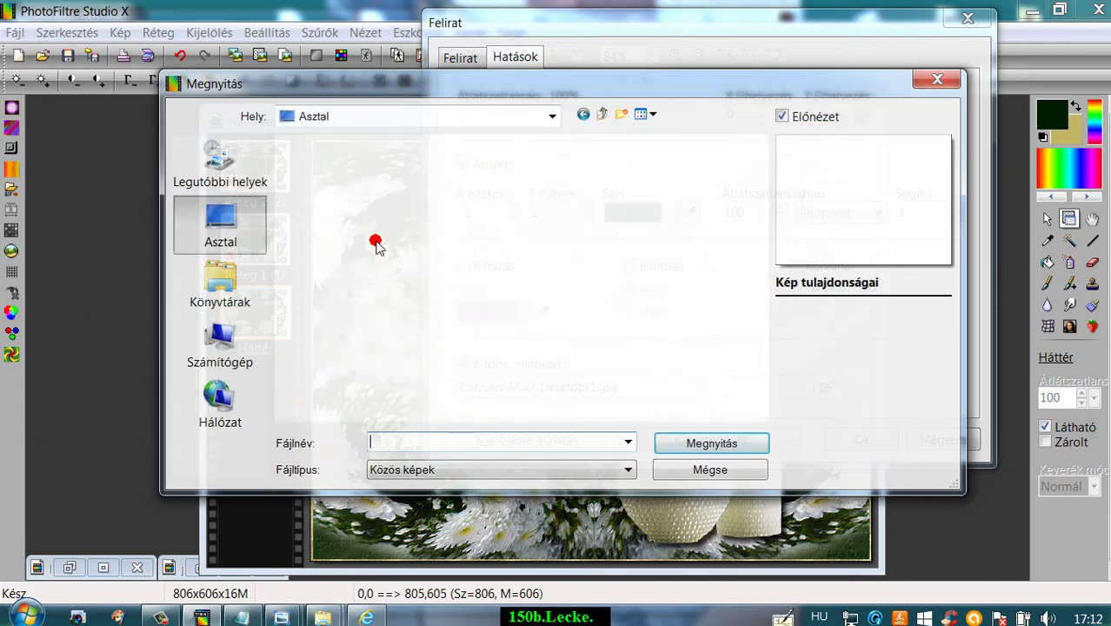
{"action": "left_click_drag", "start_coordinate": [758, 261], "coordinate": [645, 174]}
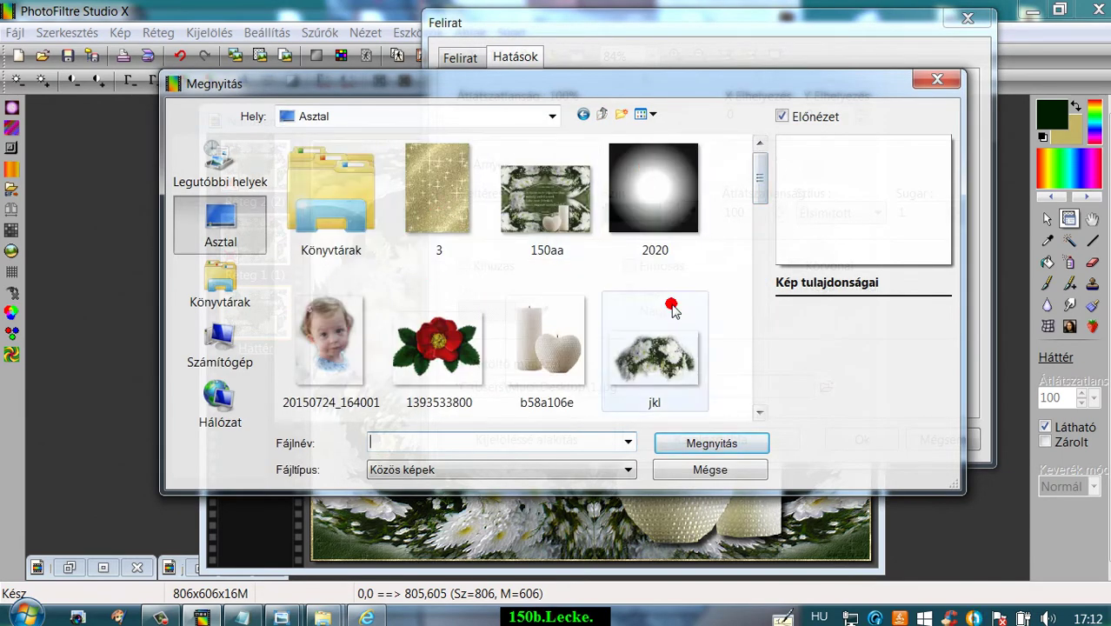
{"action": "left_click_drag", "start_coordinate": [754, 181], "coordinate": [702, 231]}
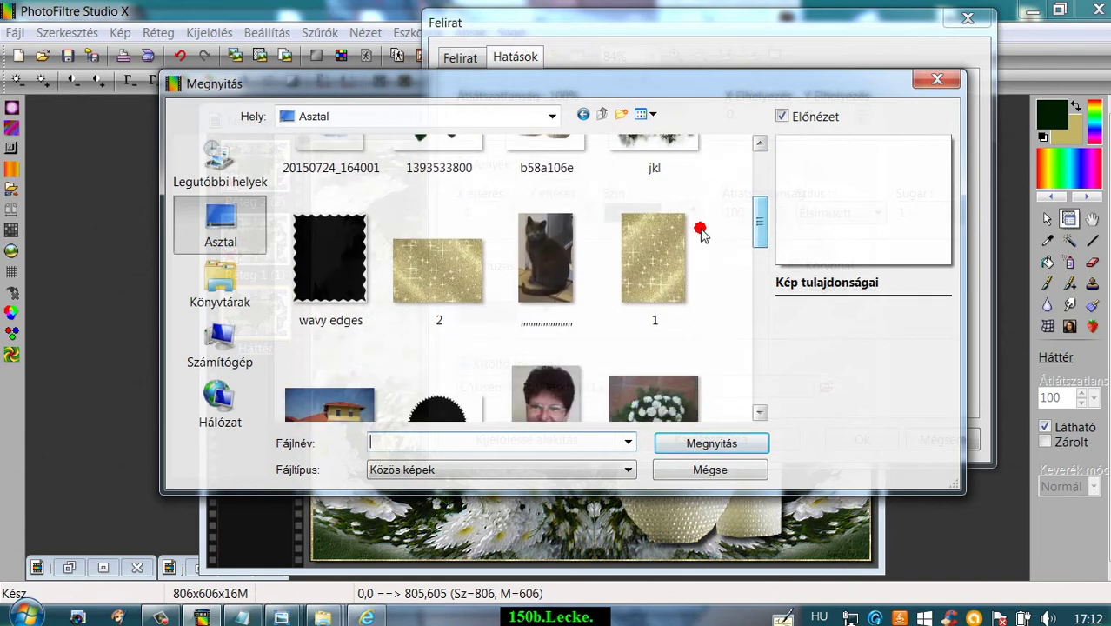
{"action": "left_click", "coordinate": [677, 330]}
{"action": "left_click", "coordinate": [698, 442]}
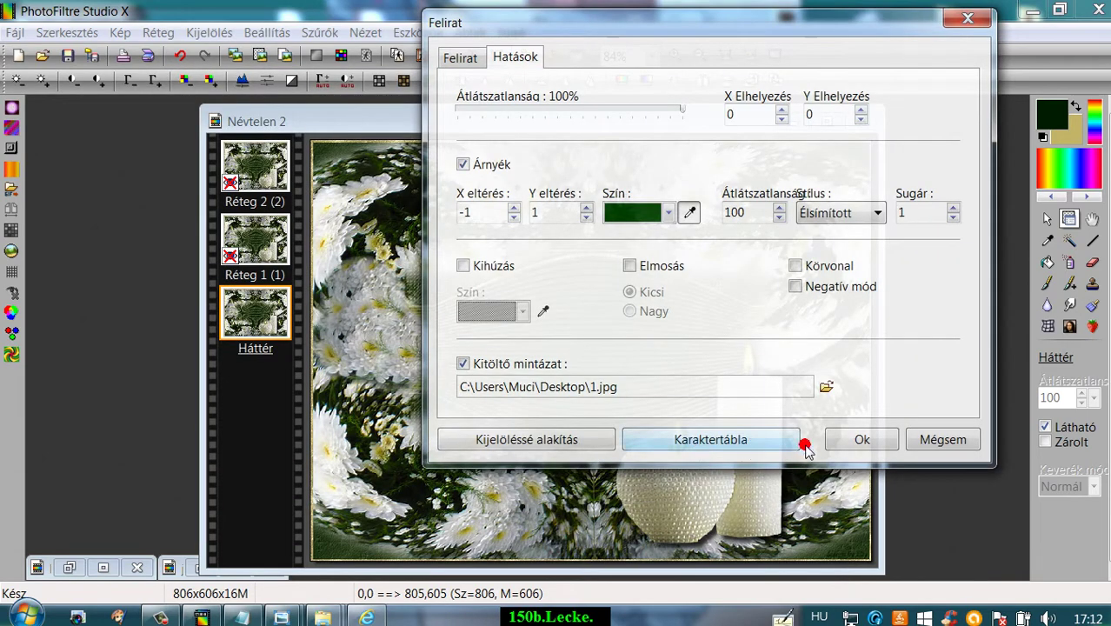
{"action": "left_click", "coordinate": [861, 440]}
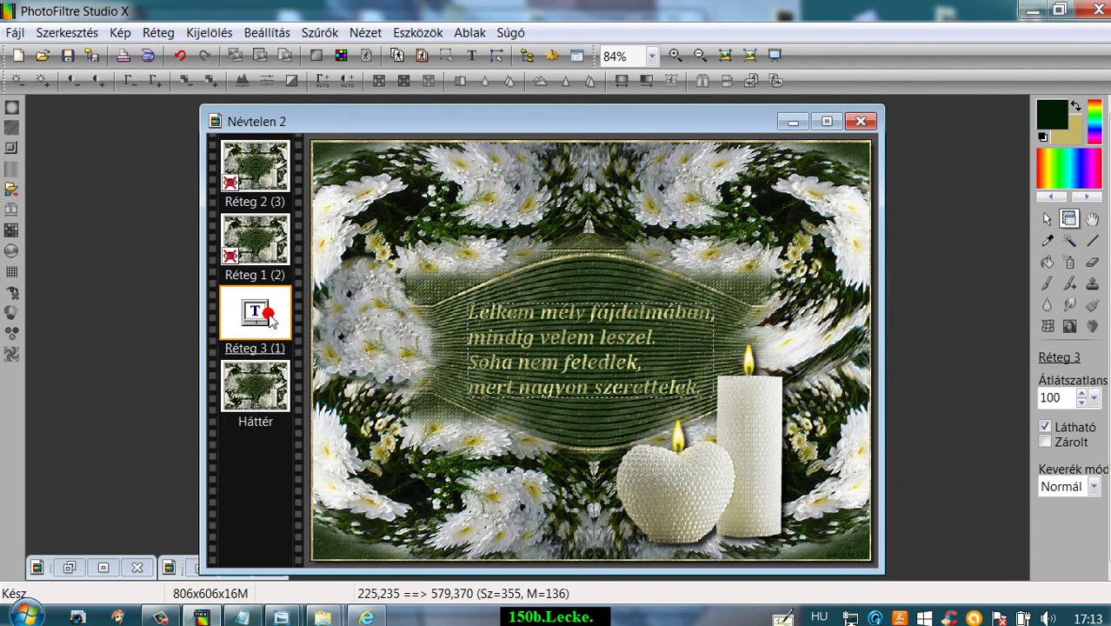
Set the poem caption layer to manual positioning at X 225 and Y 235
{"action": "right_click", "coordinate": [253, 308]}
{"action": "left_click", "coordinate": [226, 306]}
{"action": "right_click", "coordinate": [253, 308]}
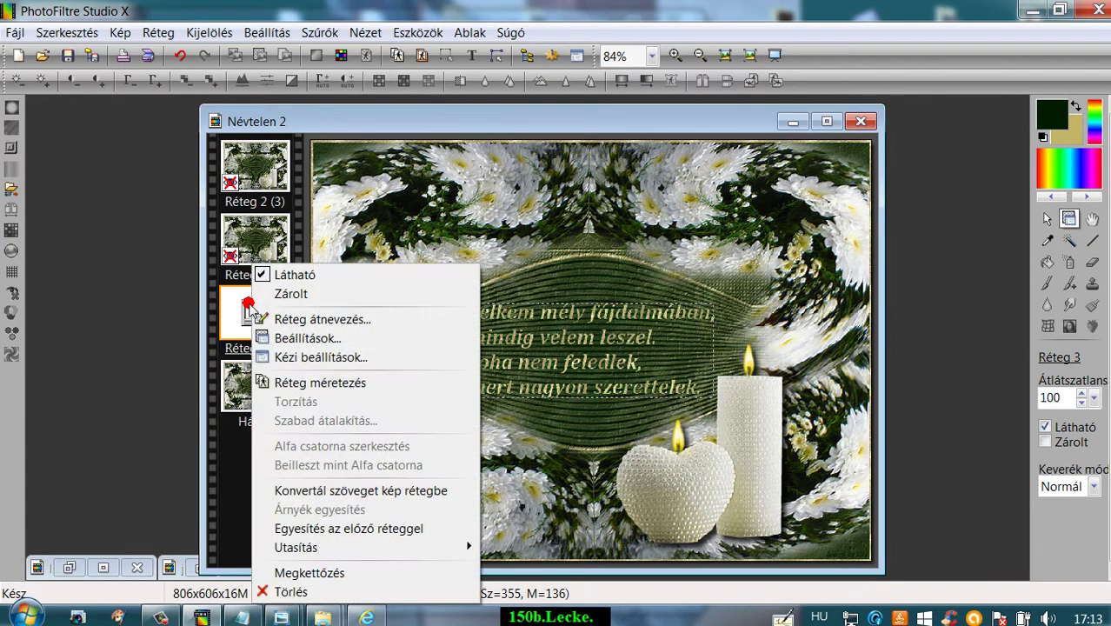
{"action": "left_click", "coordinate": [289, 358]}
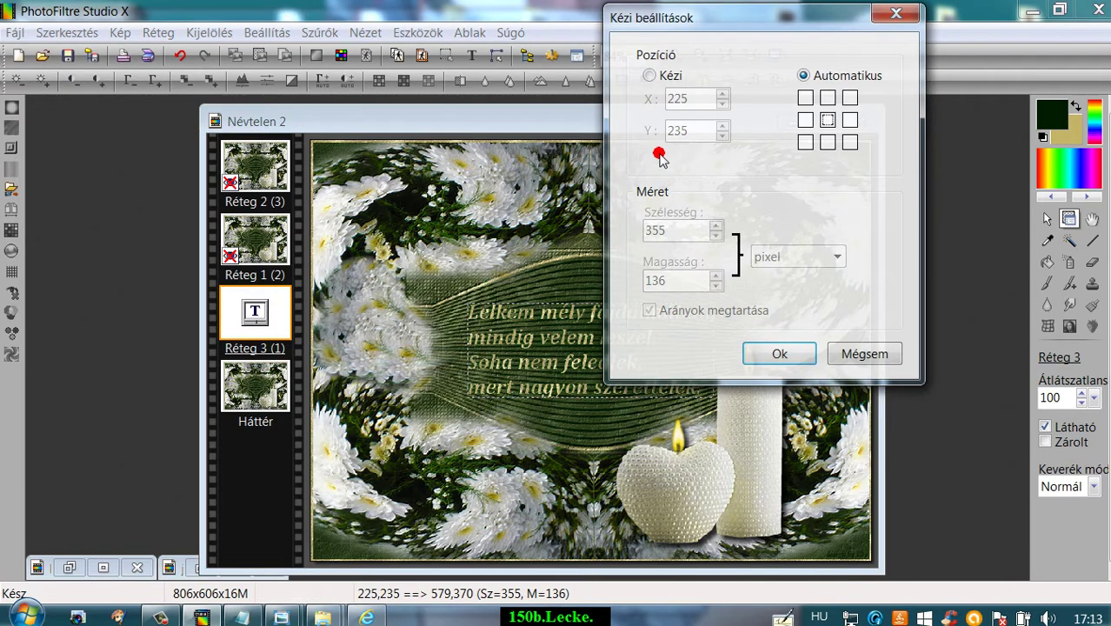
{"action": "left_click", "coordinate": [648, 77]}
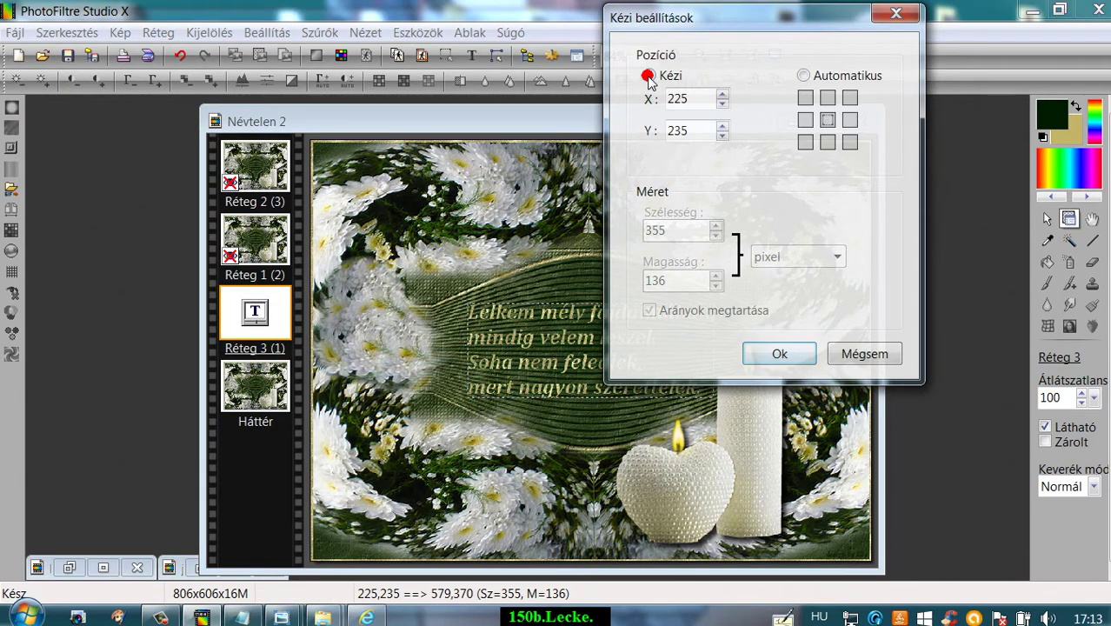
{"action": "left_click", "coordinate": [708, 99]}
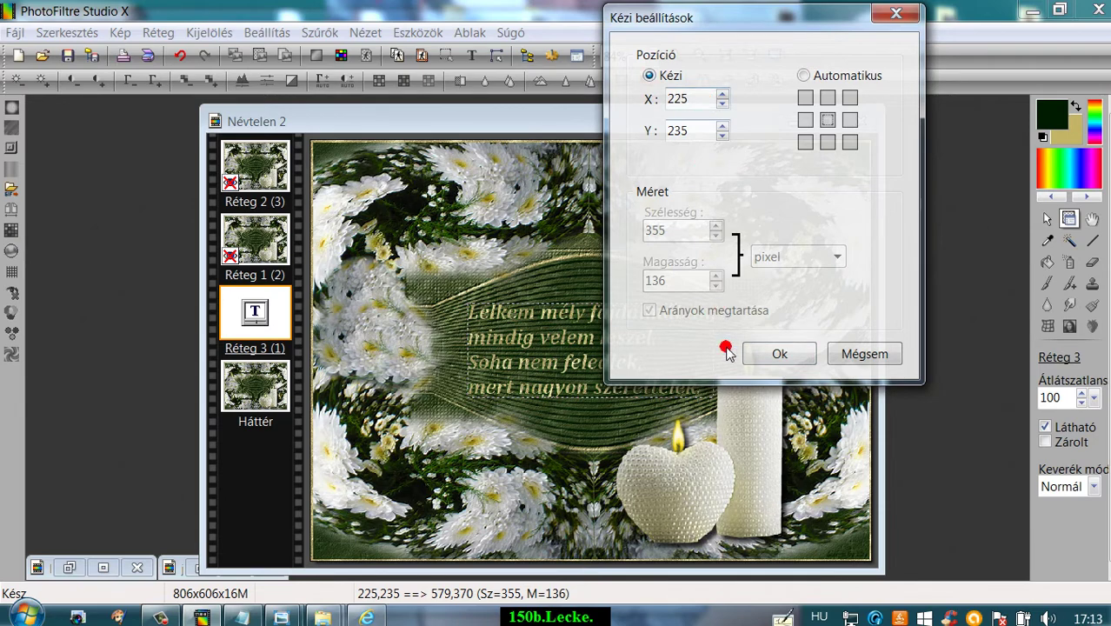
{"action": "left_click", "coordinate": [792, 353]}
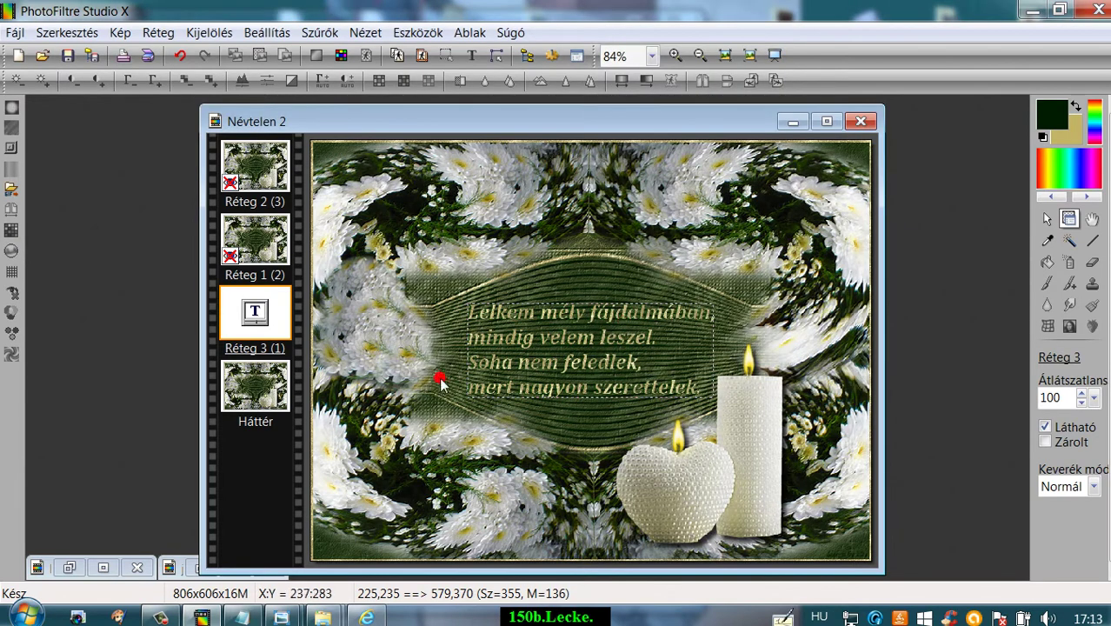
Switch to the vers document in Notepad and note the coordinates 225 235 on the line below the poem
{"action": "left_click", "coordinate": [241, 617]}
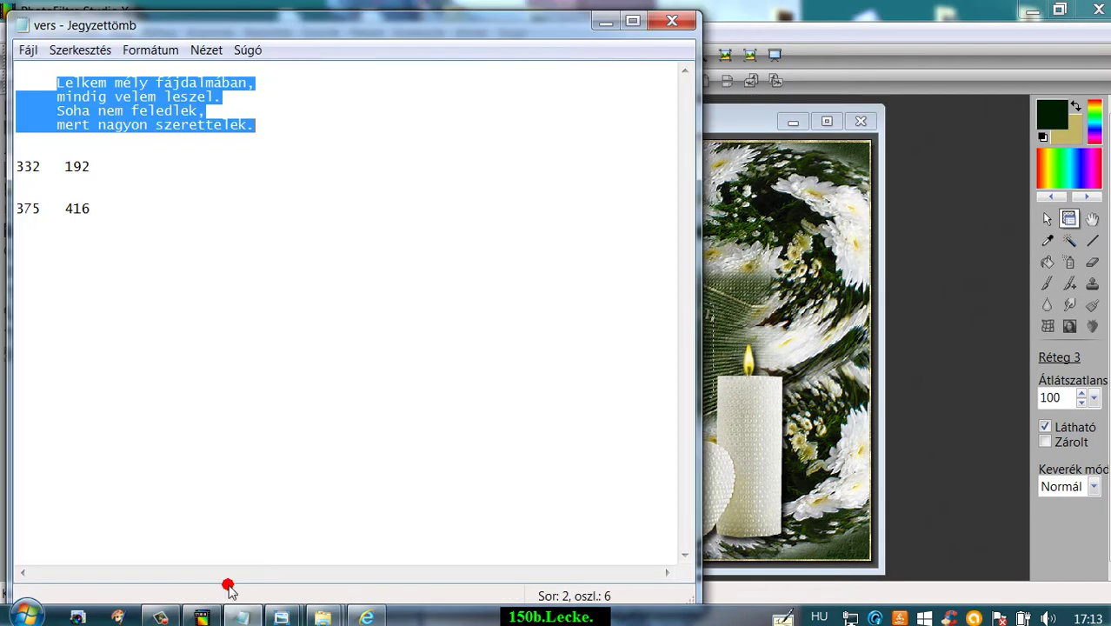
{"action": "left_click", "coordinate": [311, 104]}
{"action": "left_click", "coordinate": [20, 140]}
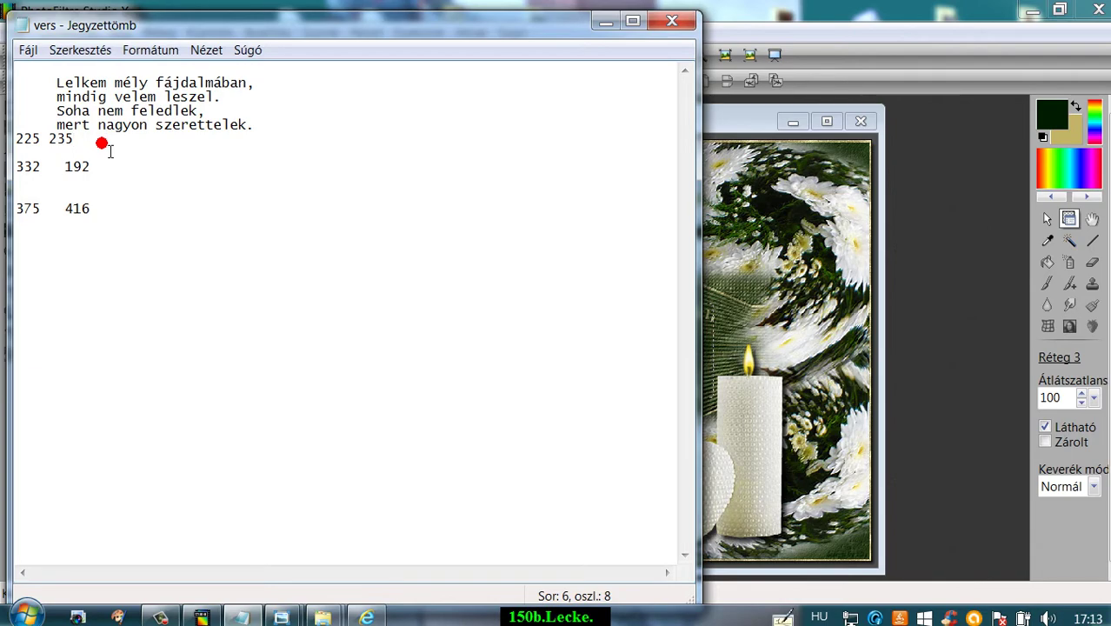
Return to PhotoFiltre Studio X and merge the poem caption layer with the Háttér layer beneath it
{"action": "left_click", "coordinate": [605, 22]}
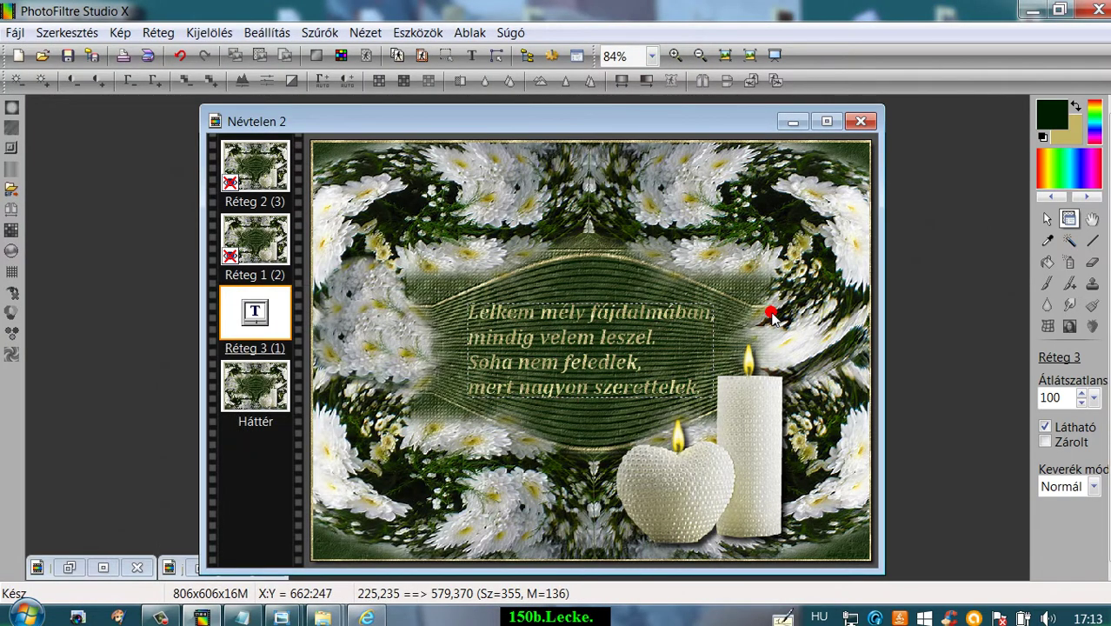
{"action": "right_click", "coordinate": [250, 306]}
{"action": "left_click", "coordinate": [339, 528]}
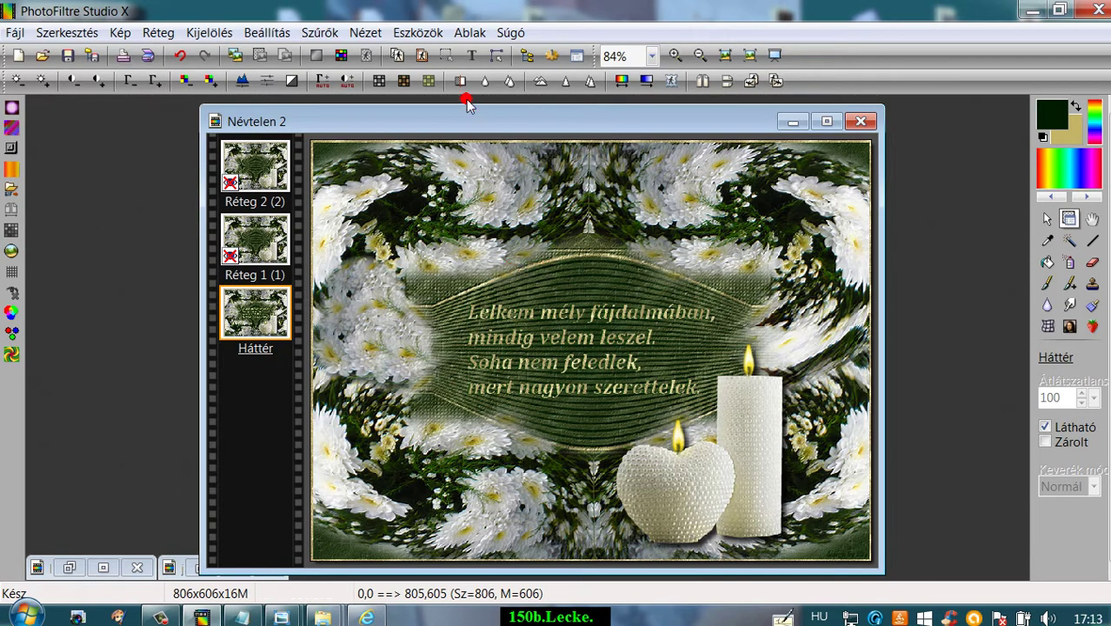
Create a new caption in Cambria 18, replacing the poem text with the author's signature name
{"action": "left_click", "coordinate": [471, 55]}
{"action": "left_click", "coordinate": [481, 247]}
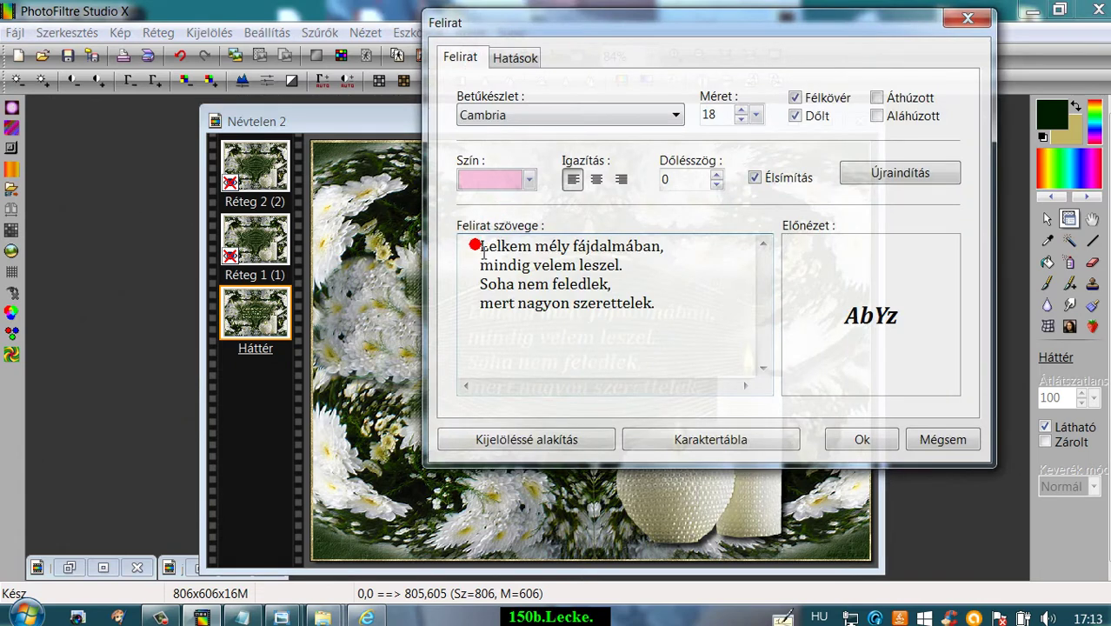
{"action": "left_click_drag", "start_coordinate": [481, 248], "coordinate": [674, 305]}
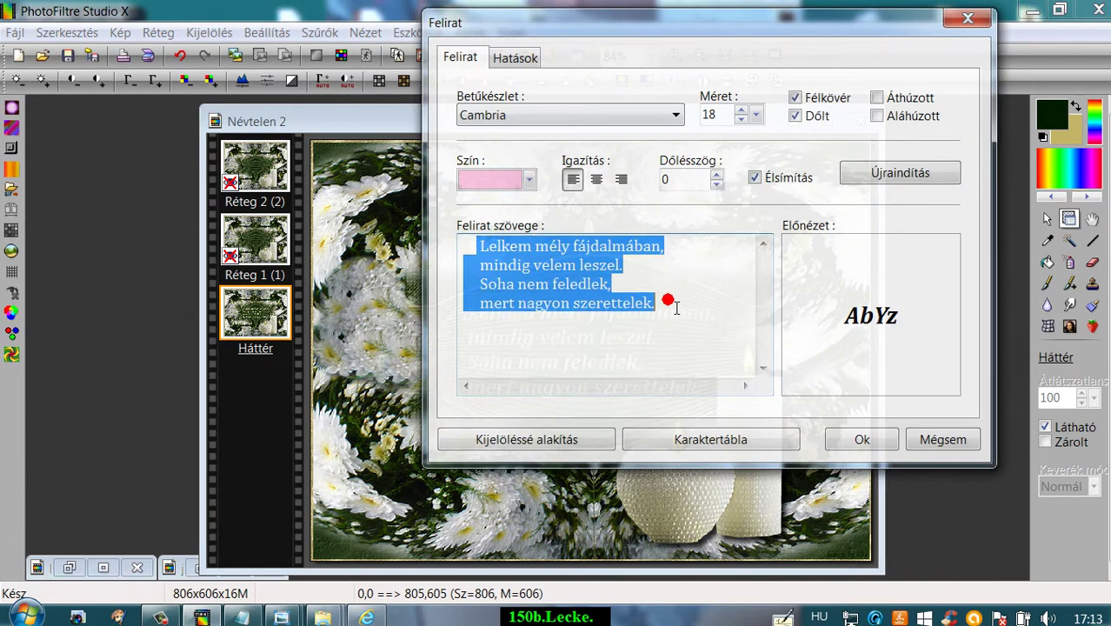
{"action": "key", "text": "Delete"}
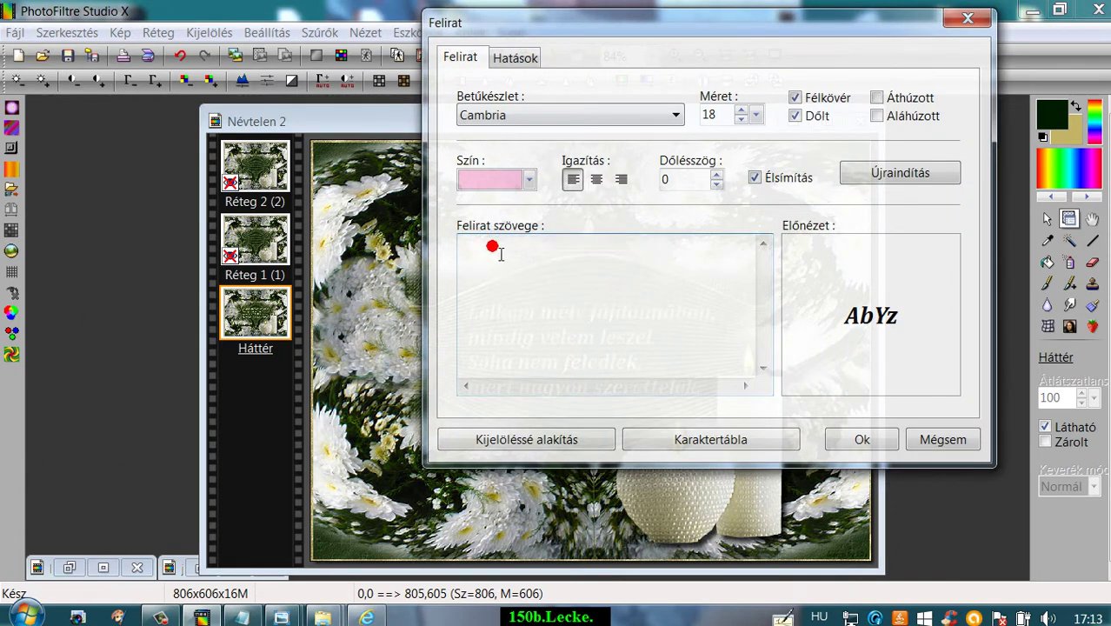
{"action": "type", "text": "Vicuska"}
{"action": "left_click", "coordinate": [856, 441]}
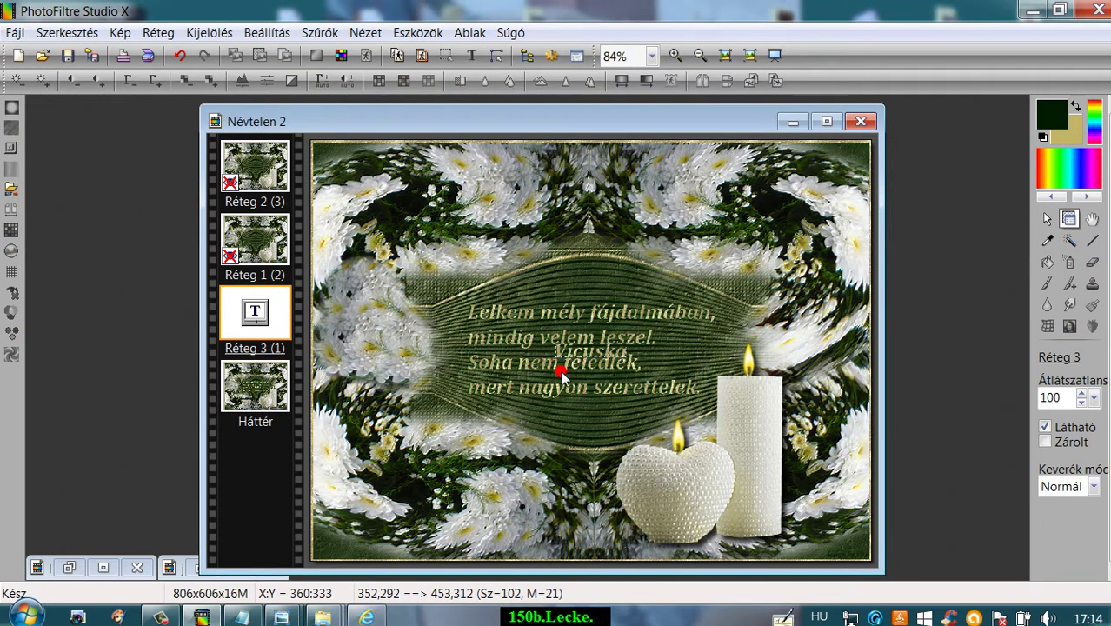
Undo the signature caption and recreate it at font size 12, with its layer directly above Háttér
{"action": "left_click", "coordinate": [180, 55]}
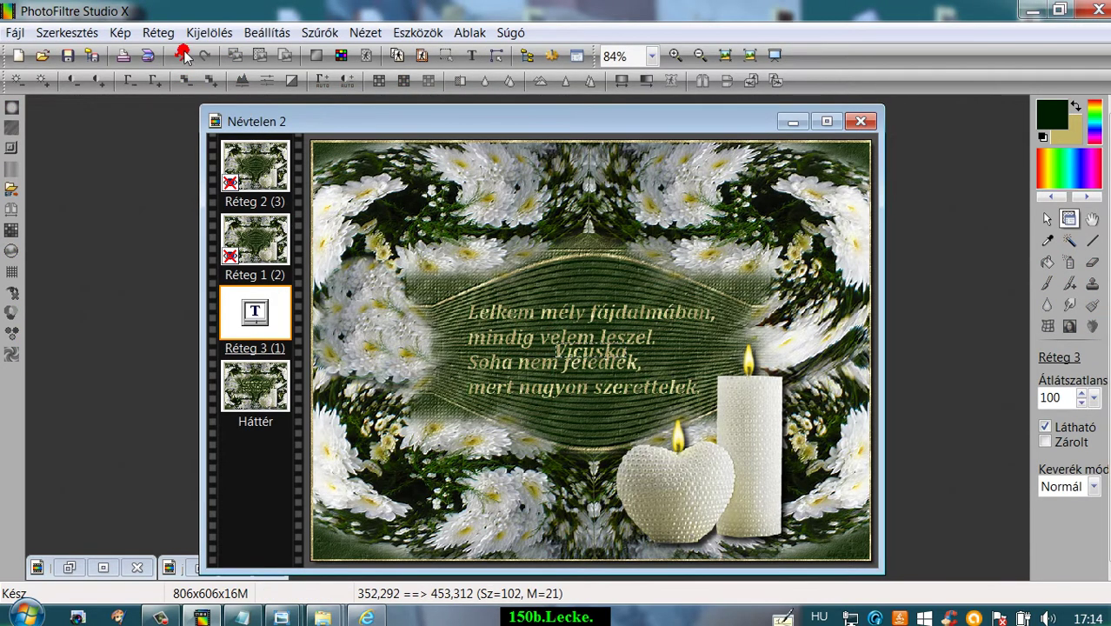
{"action": "left_click", "coordinate": [469, 55]}
{"action": "left_click", "coordinate": [741, 120]}
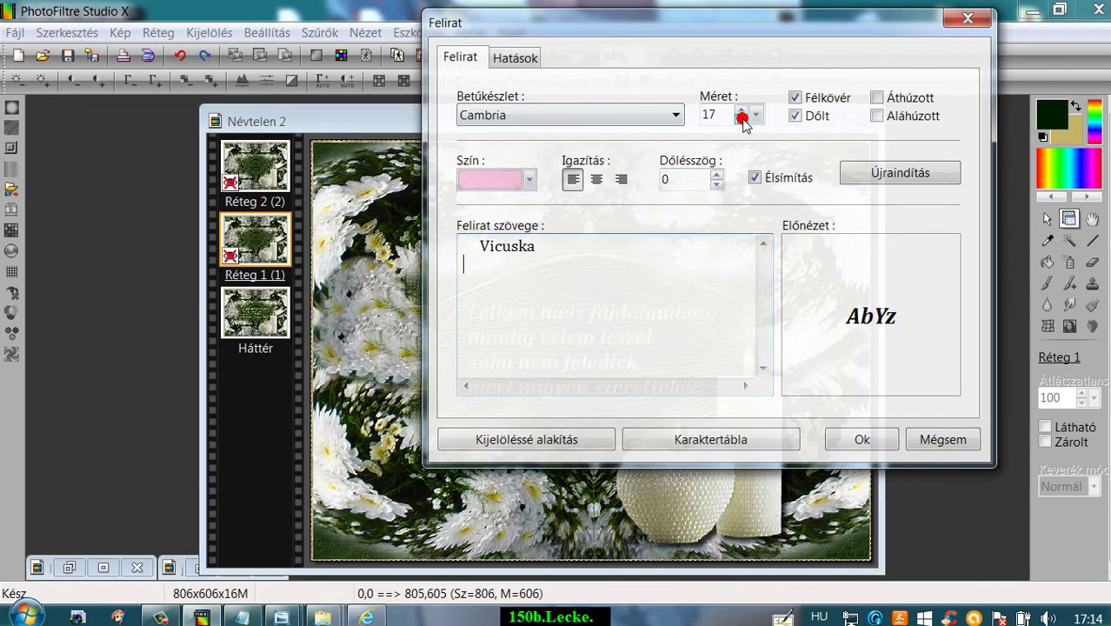
{"action": "left_click", "coordinate": [740, 120]}
{"action": "left_click", "coordinate": [740, 119]}
{"action": "left_click", "coordinate": [741, 120]}
{"action": "left_click", "coordinate": [741, 120]}
{"action": "left_click", "coordinate": [741, 120]}
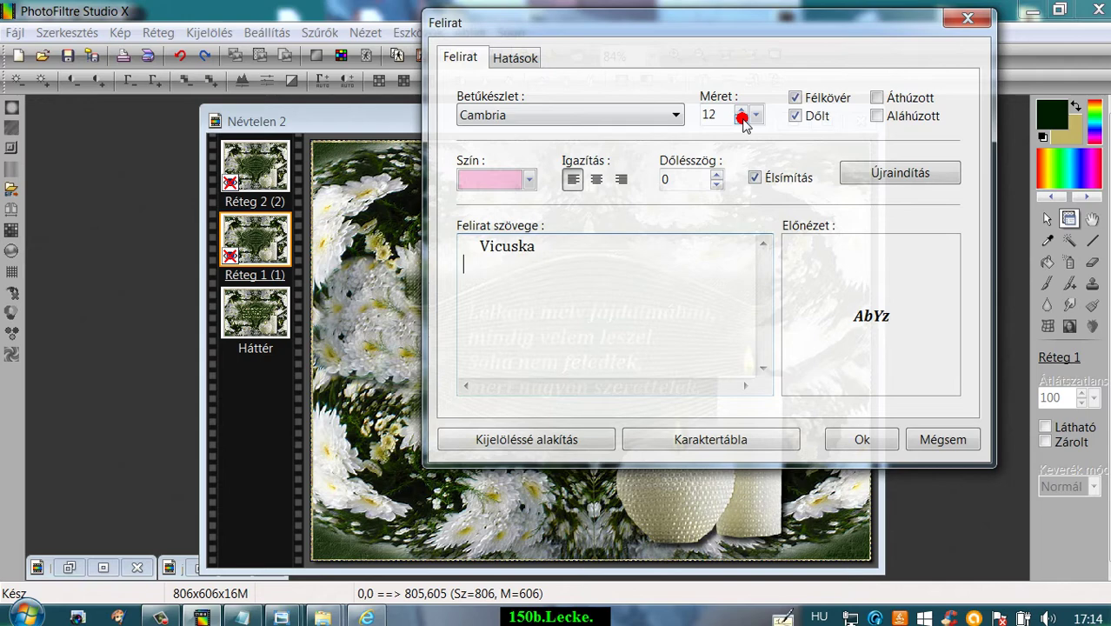
{"action": "left_click", "coordinate": [861, 441]}
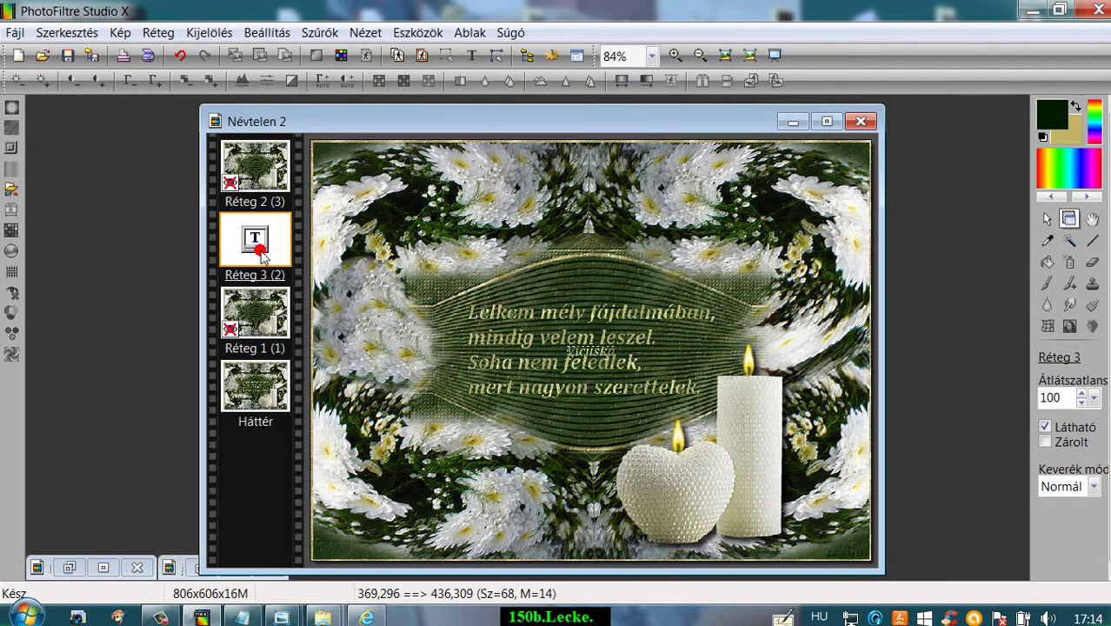
{"action": "left_click_drag", "start_coordinate": [261, 243], "coordinate": [273, 323]}
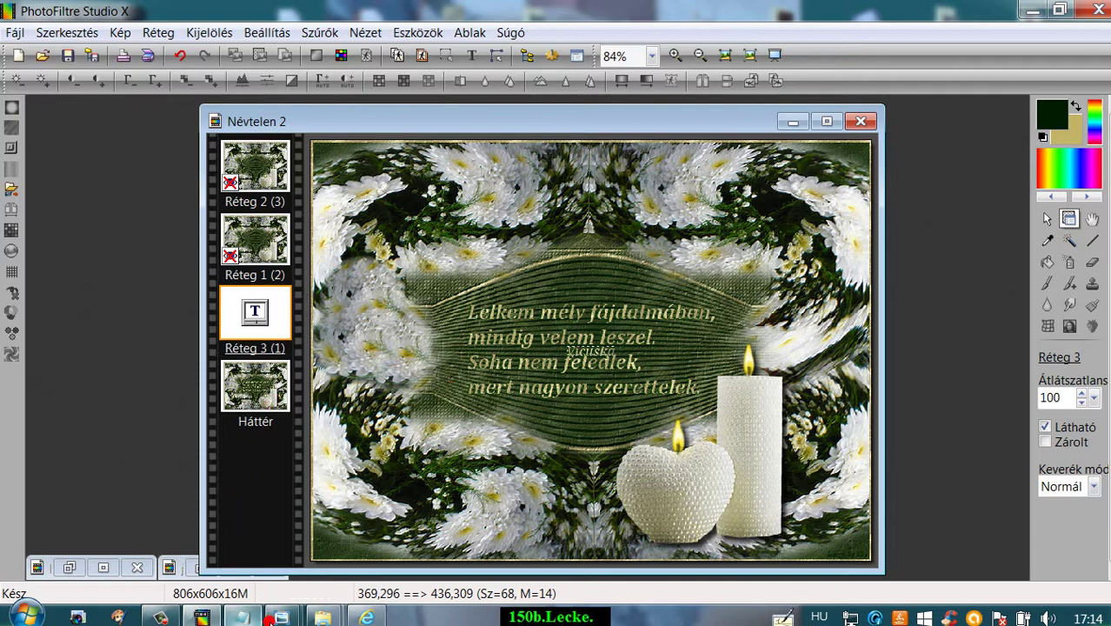
Close all windows of the background program beside Notepad
{"action": "mouse_move", "coordinate": [278, 617]}
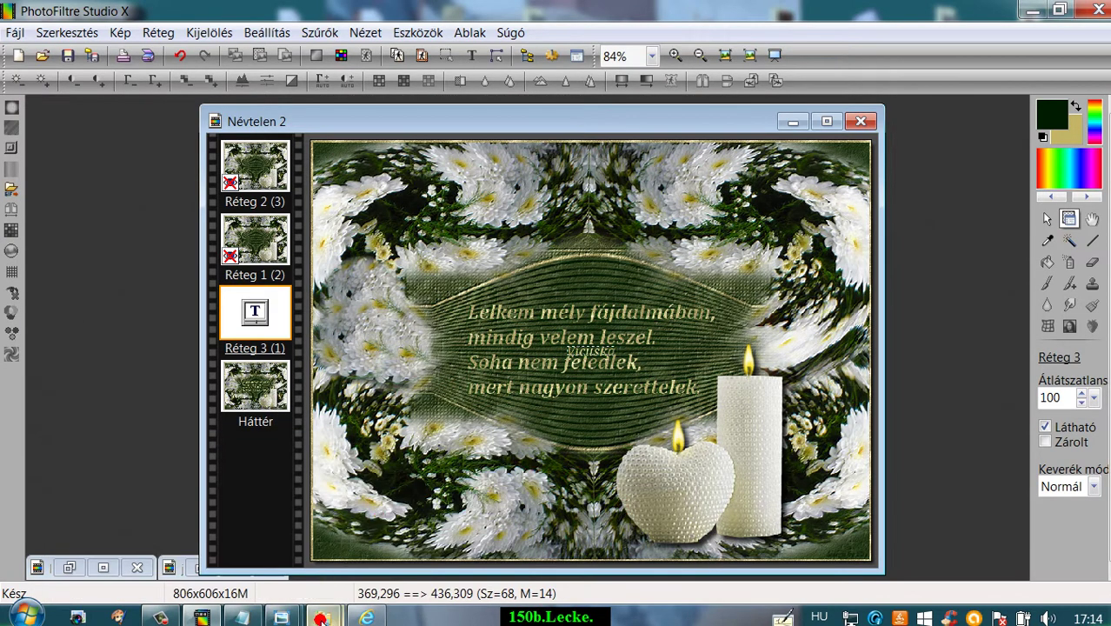
{"action": "right_click", "coordinate": [279, 616]}
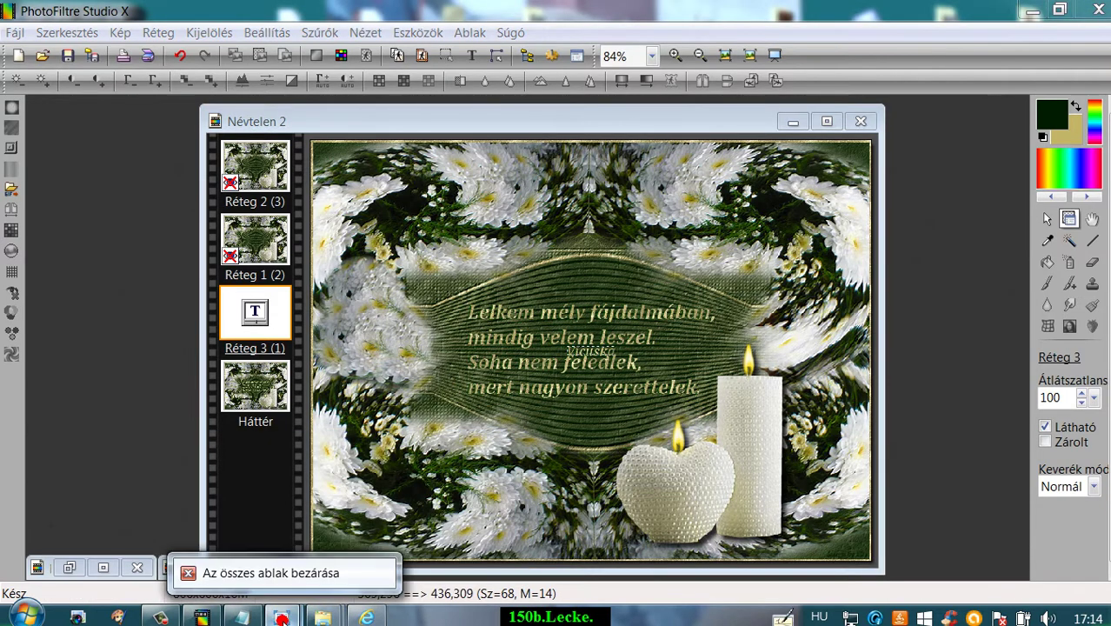
{"action": "left_click", "coordinate": [272, 577]}
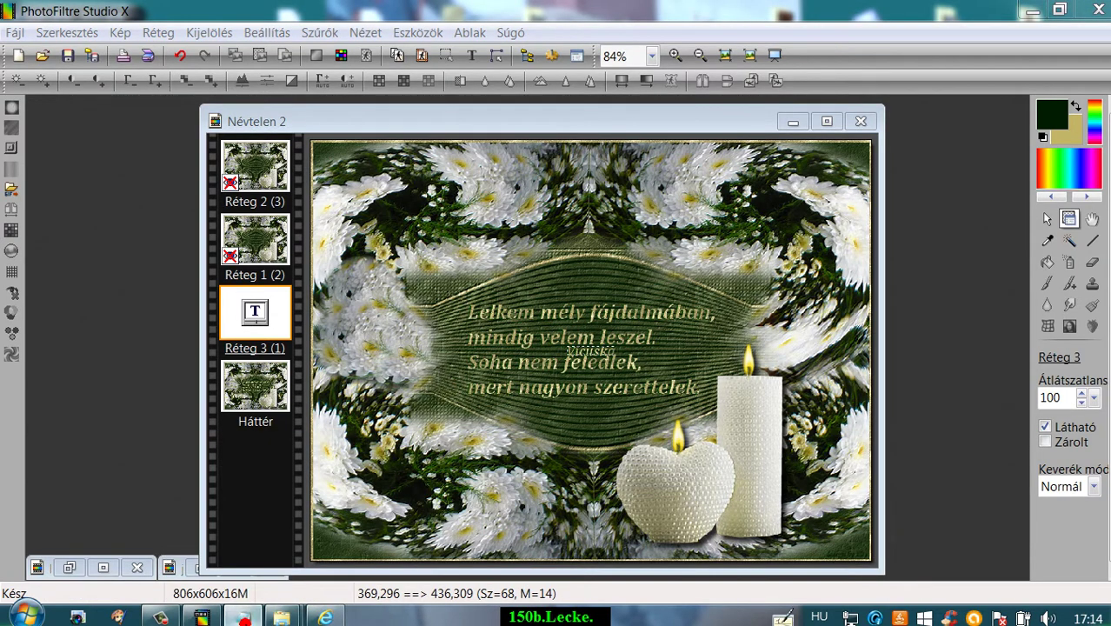
Look up the coordinates noted in Notepad and position the signature caption layer manually at X 375, Y 416
{"action": "left_click", "coordinate": [243, 616]}
{"action": "left_click", "coordinate": [90, 213]}
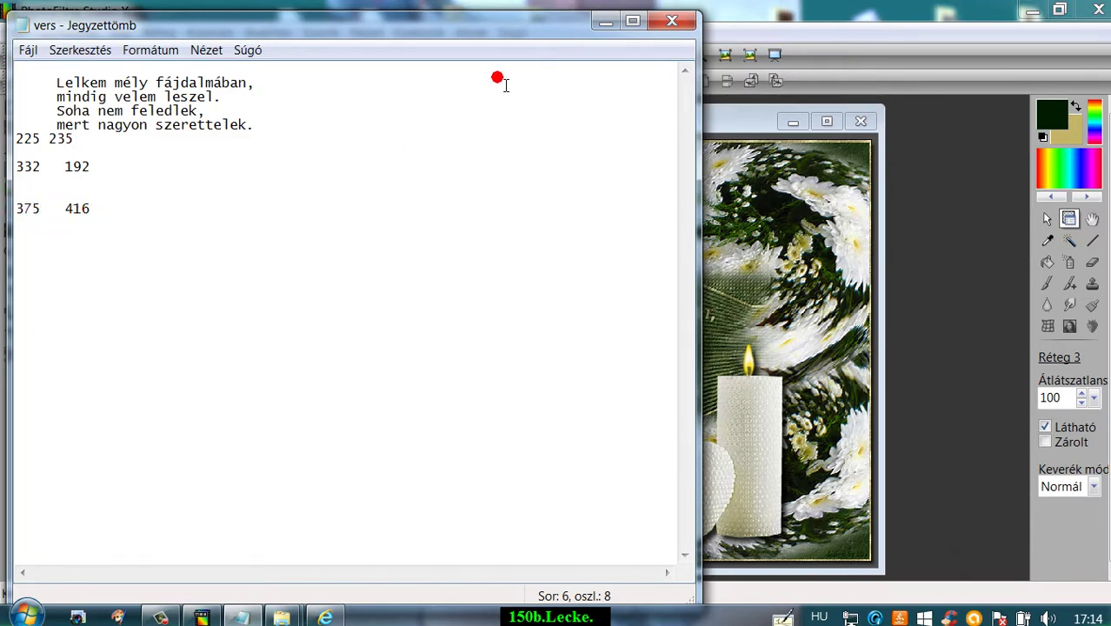
{"action": "left_click", "coordinate": [606, 23]}
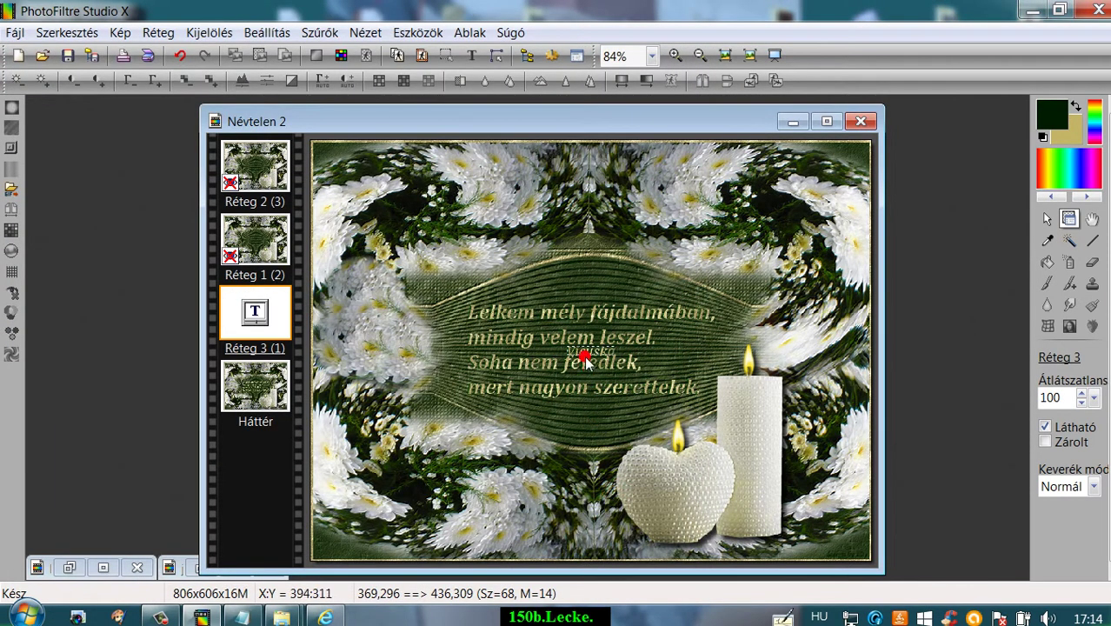
{"action": "right_click", "coordinate": [252, 300]}
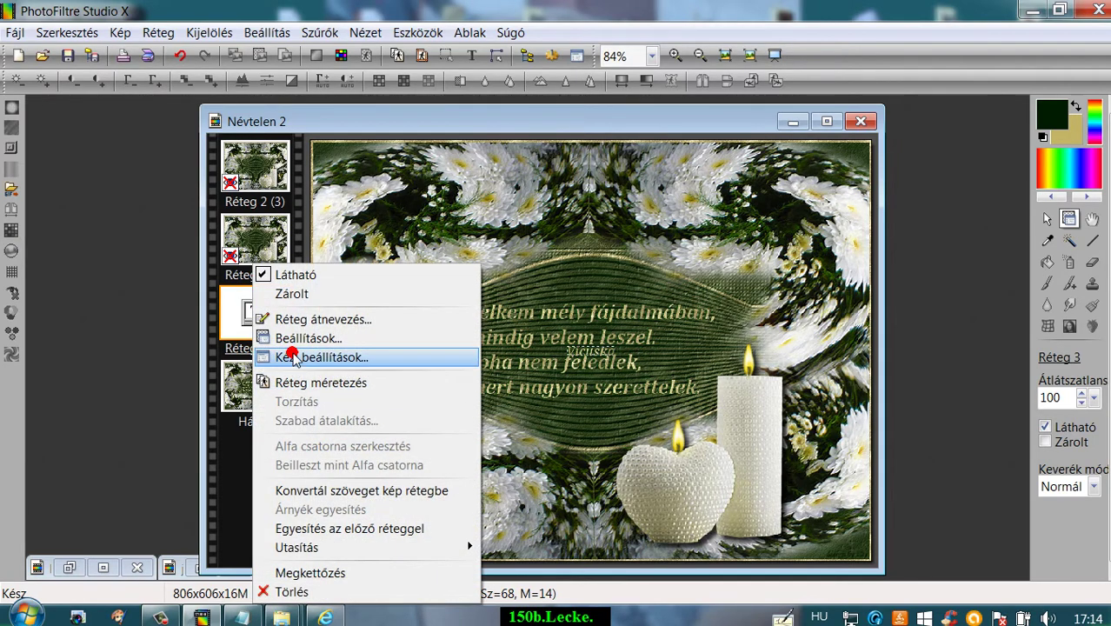
{"action": "left_click", "coordinate": [280, 357]}
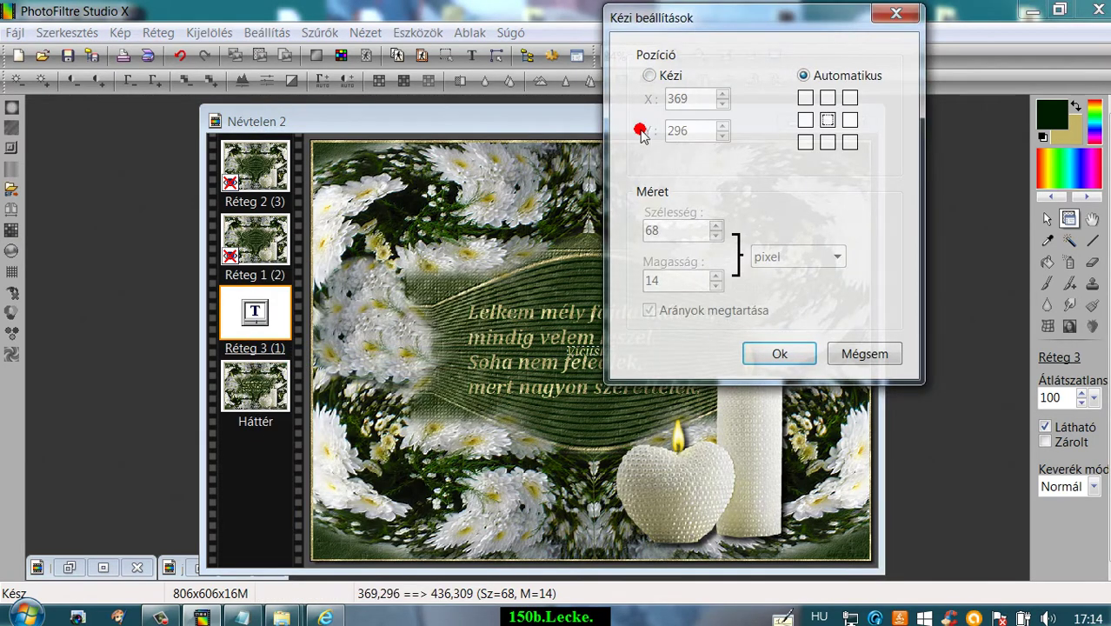
{"action": "left_click", "coordinate": [649, 76]}
{"action": "left_click", "coordinate": [692, 98]}
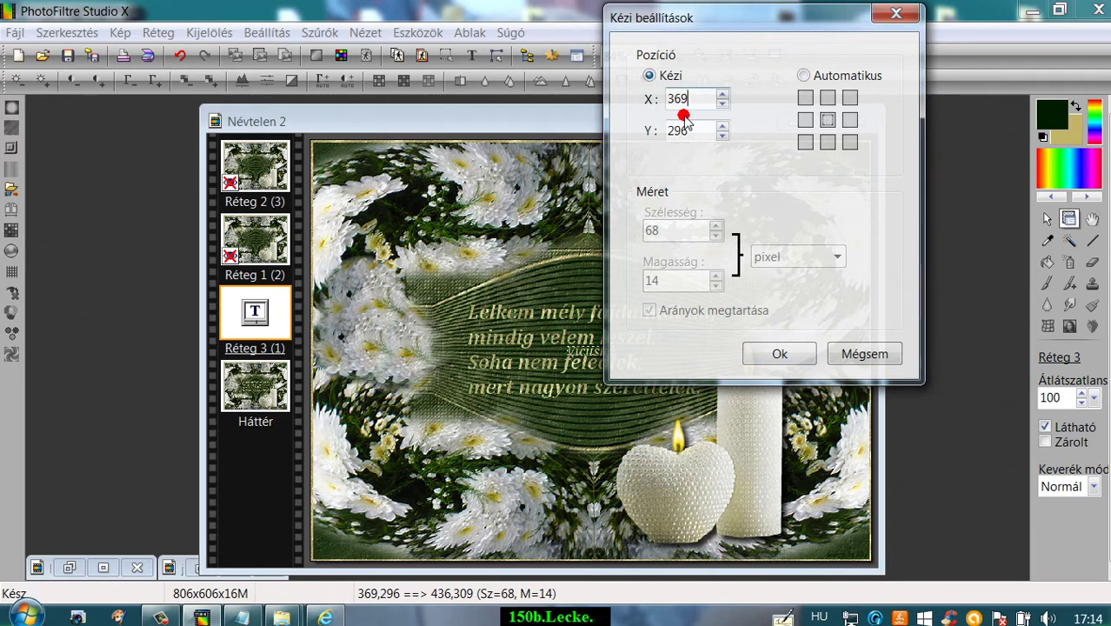
{"action": "type", "text": "375"}
{"action": "left_click", "coordinate": [687, 130]}
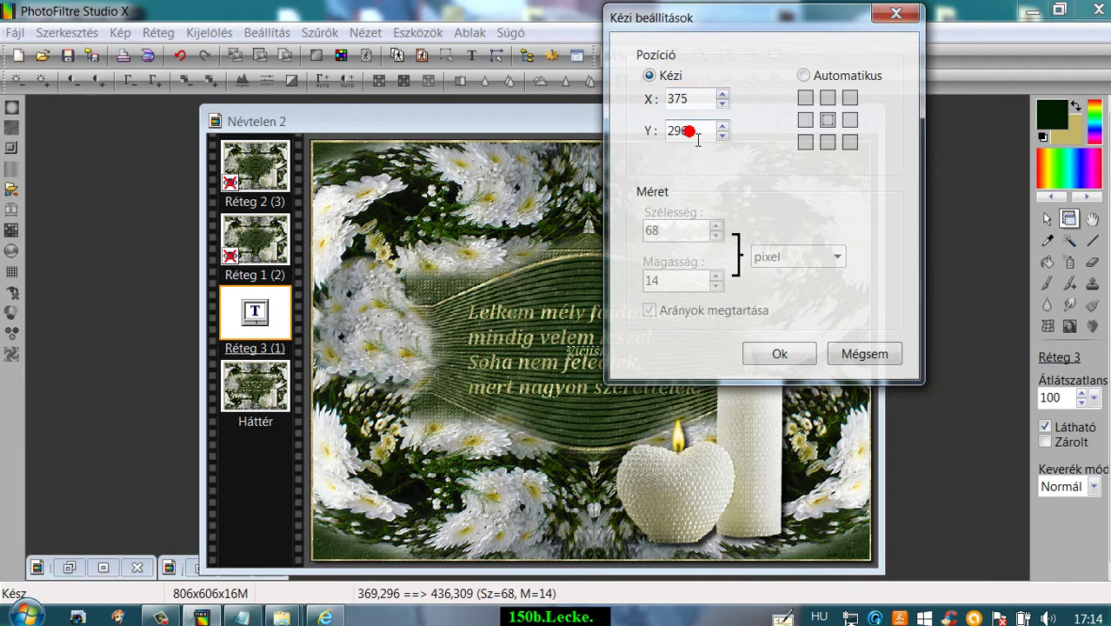
{"action": "type", "text": "416"}
{"action": "left_click", "coordinate": [780, 352]}
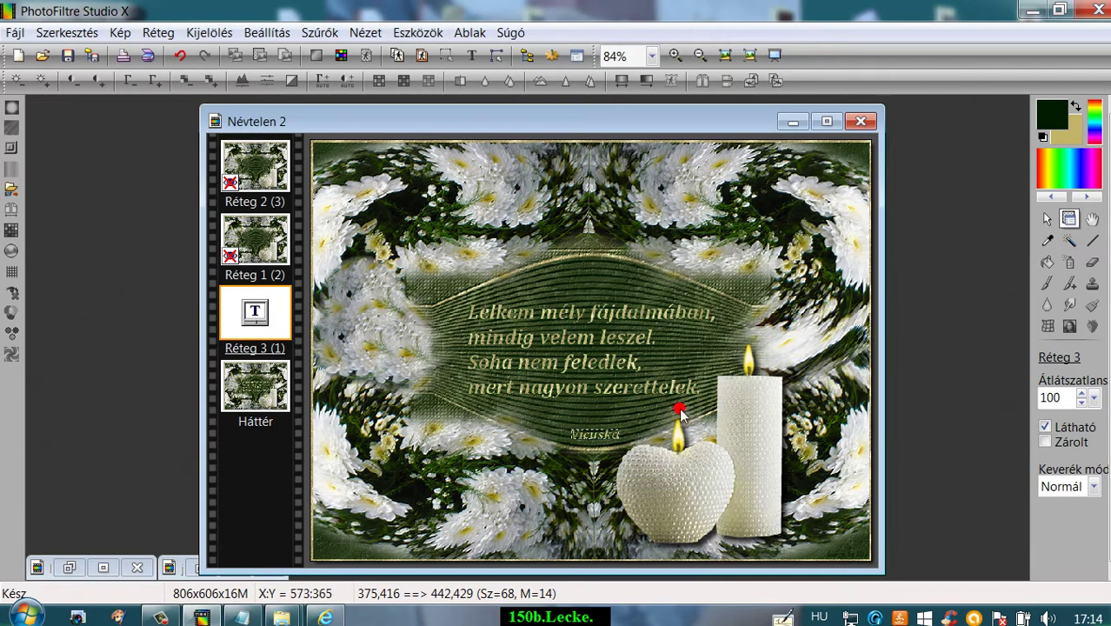
Merge the signature layer into Háttér and add a new Cambria 12 caption with the author's name followed by "Tutorial"
{"action": "right_click", "coordinate": [242, 331]}
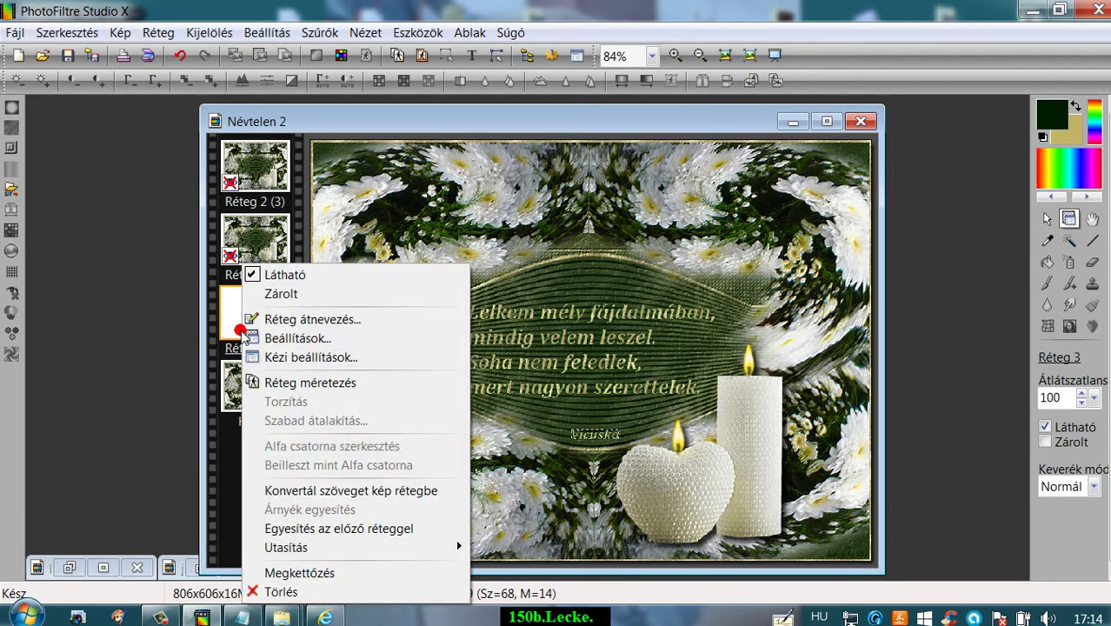
{"action": "left_click", "coordinate": [293, 528]}
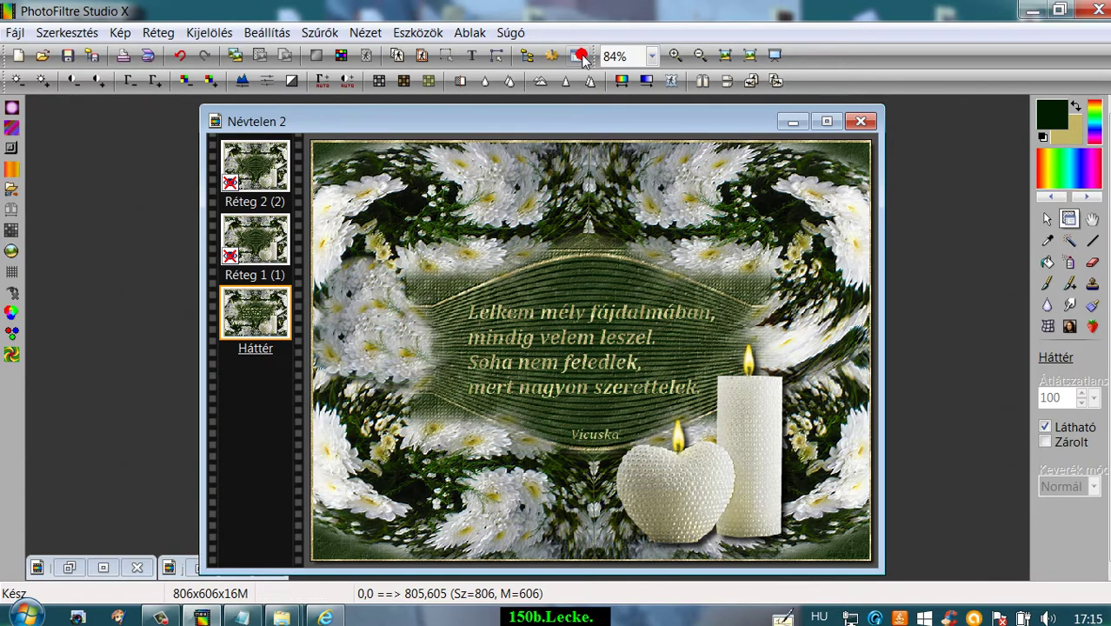
{"action": "left_click", "coordinate": [472, 55]}
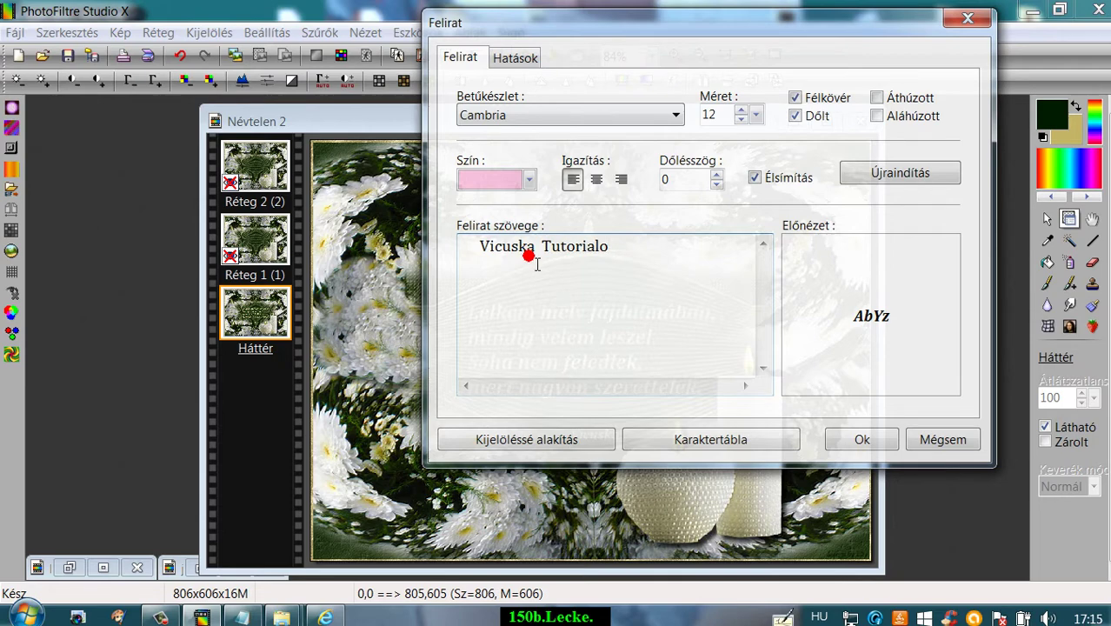
{"action": "left_click", "coordinate": [860, 439]}
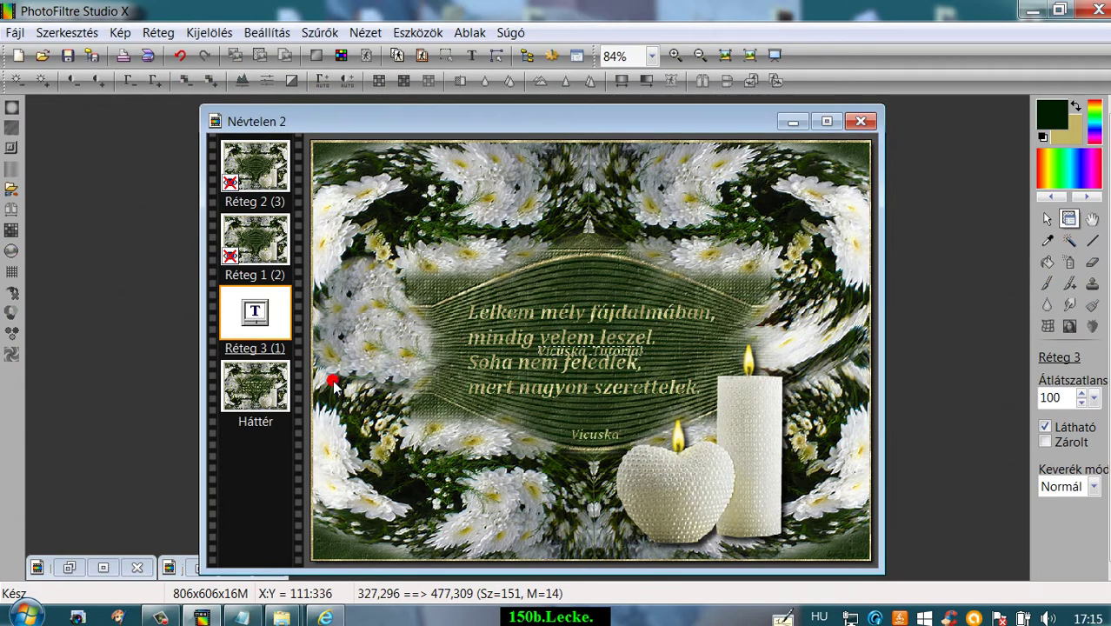
Position the Tutorial caption at X 332, Y 192 as noted in Notepad and merge its layer into Háttér
{"action": "left_click", "coordinate": [242, 617]}
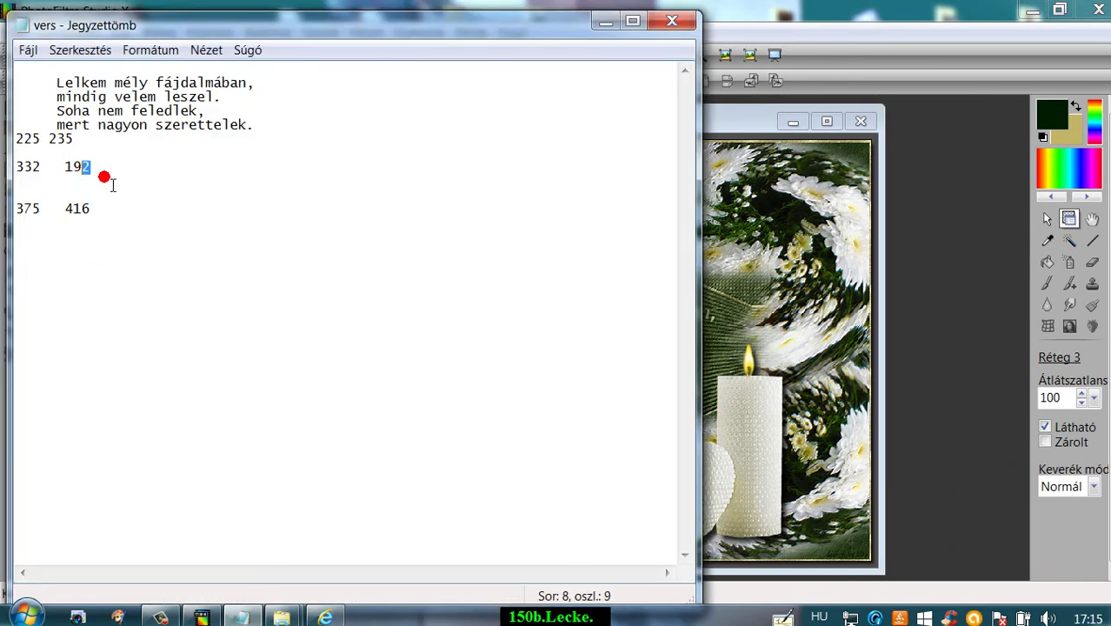
{"action": "left_click", "coordinate": [606, 20]}
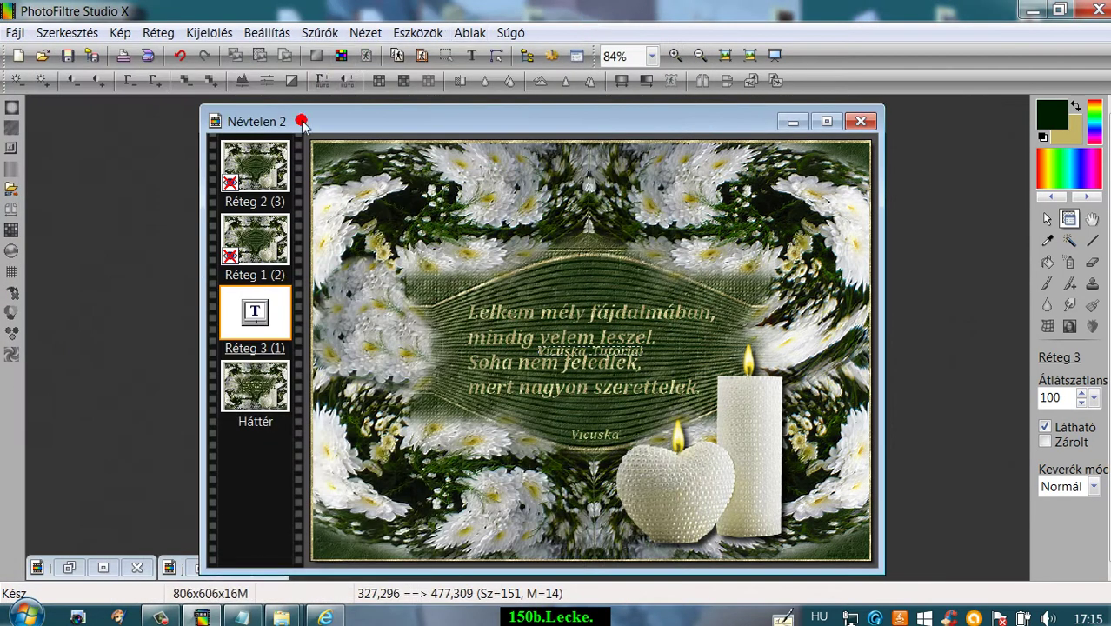
{"action": "right_click", "coordinate": [255, 313]}
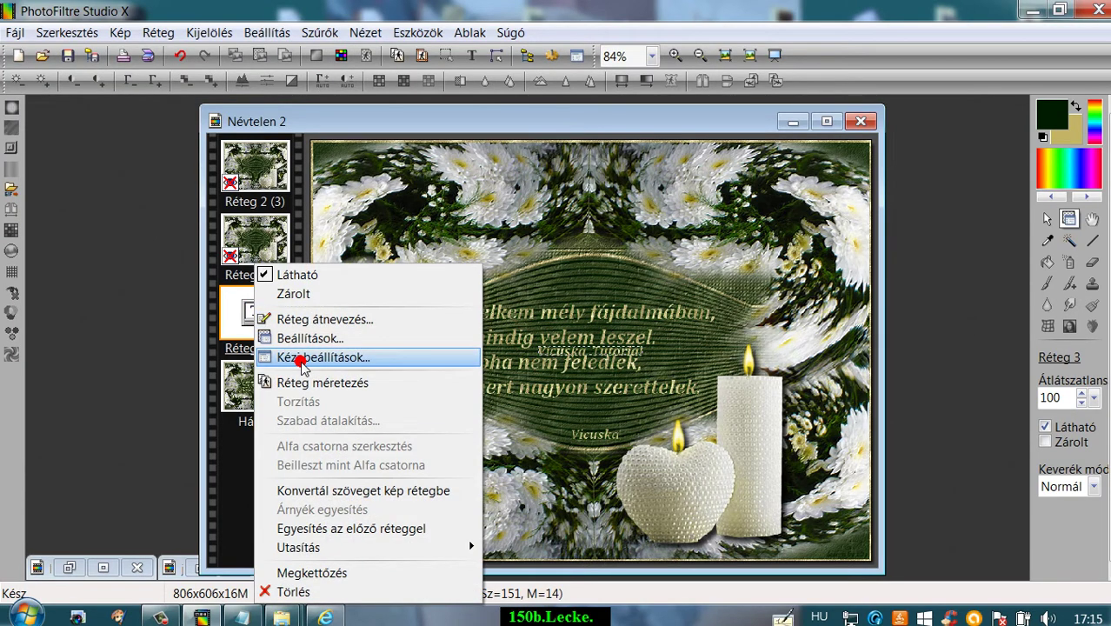
{"action": "left_click", "coordinate": [287, 356]}
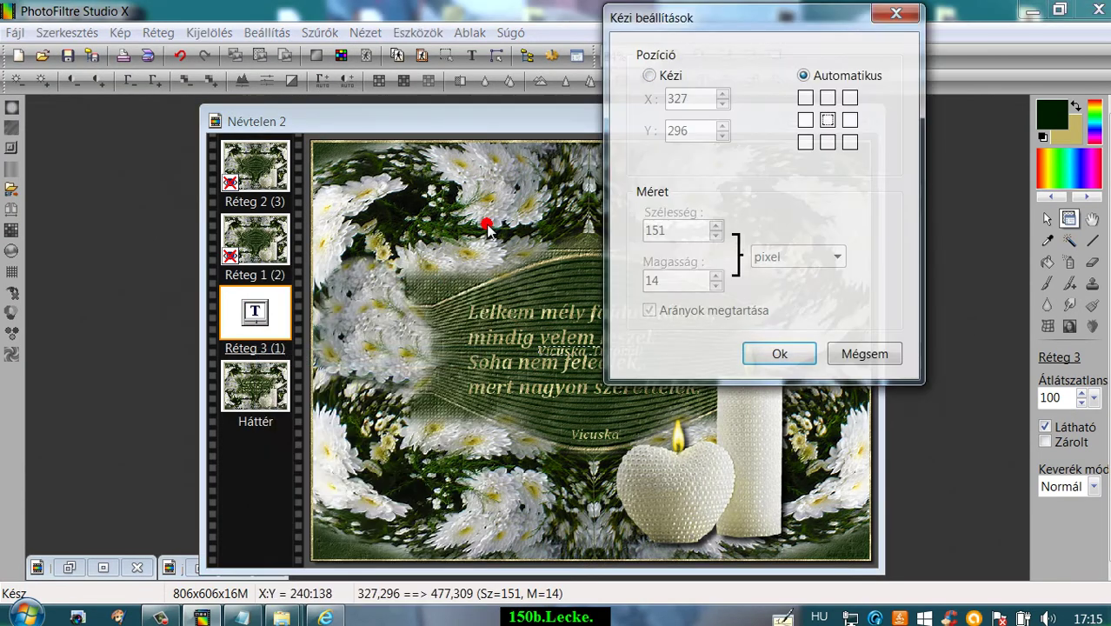
{"action": "left_click", "coordinate": [647, 76]}
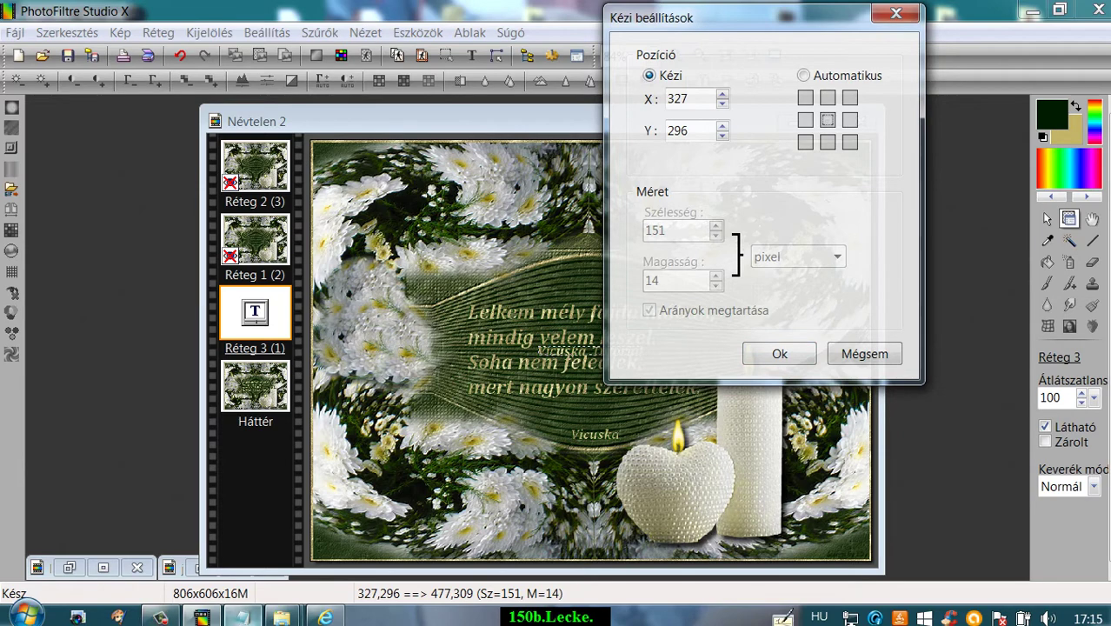
{"action": "left_click", "coordinate": [242, 618]}
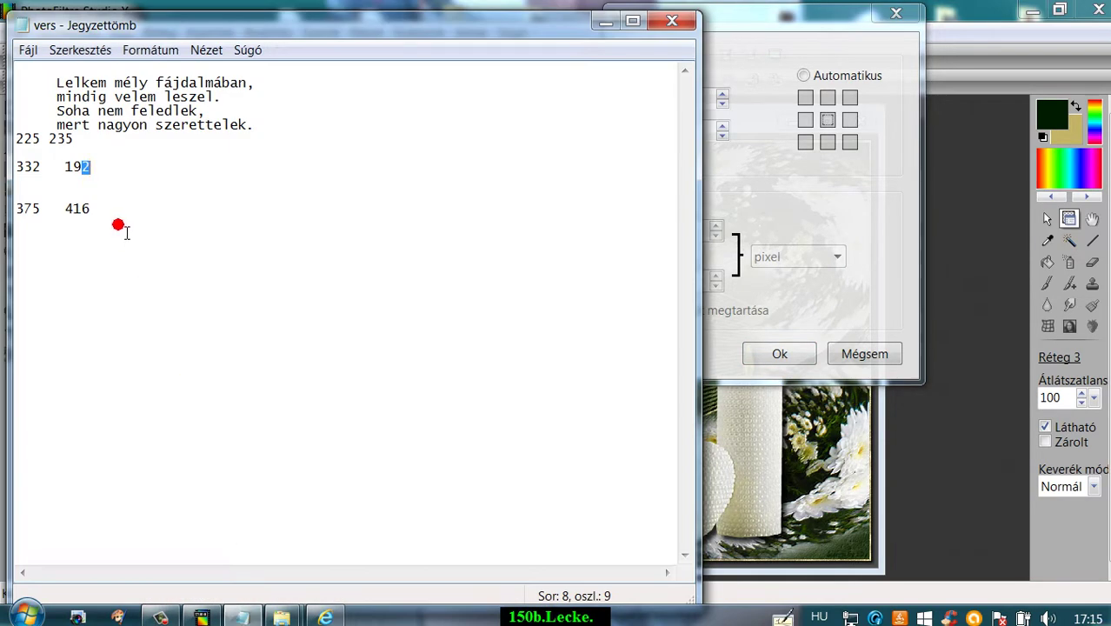
{"action": "left_click", "coordinate": [606, 21]}
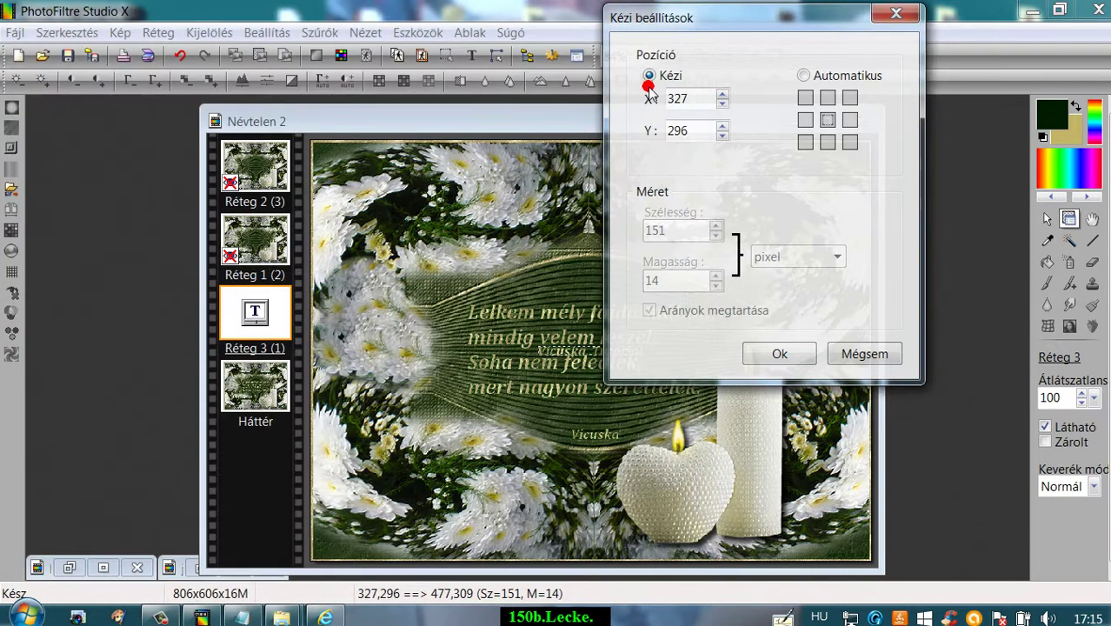
{"action": "left_click", "coordinate": [686, 100]}
{"action": "left_click", "coordinate": [668, 103]}
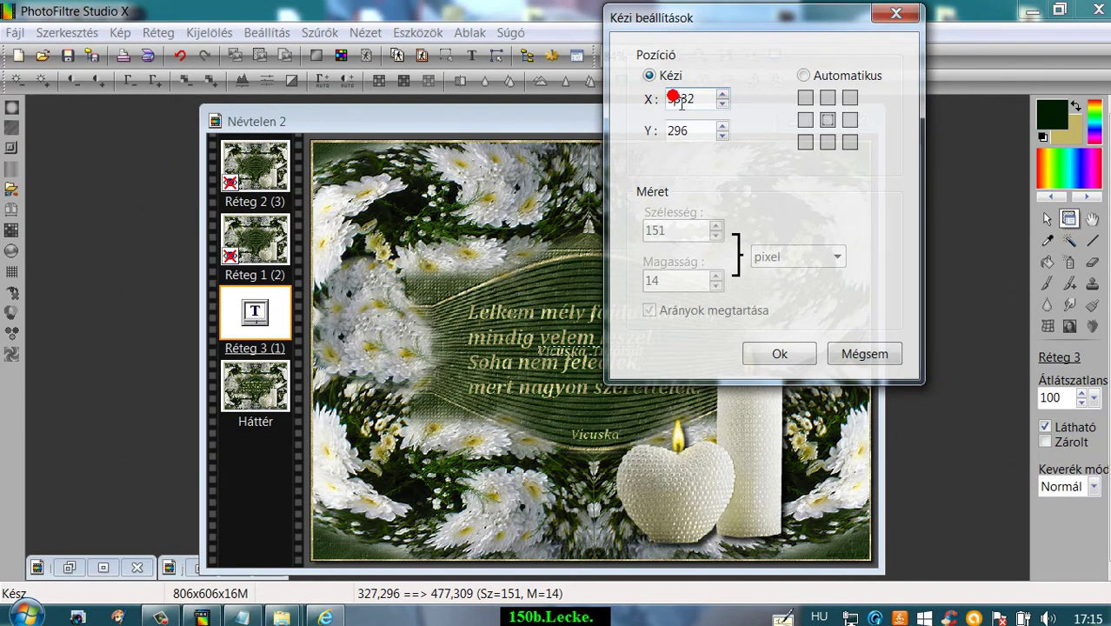
{"action": "left_click", "coordinate": [680, 101]}
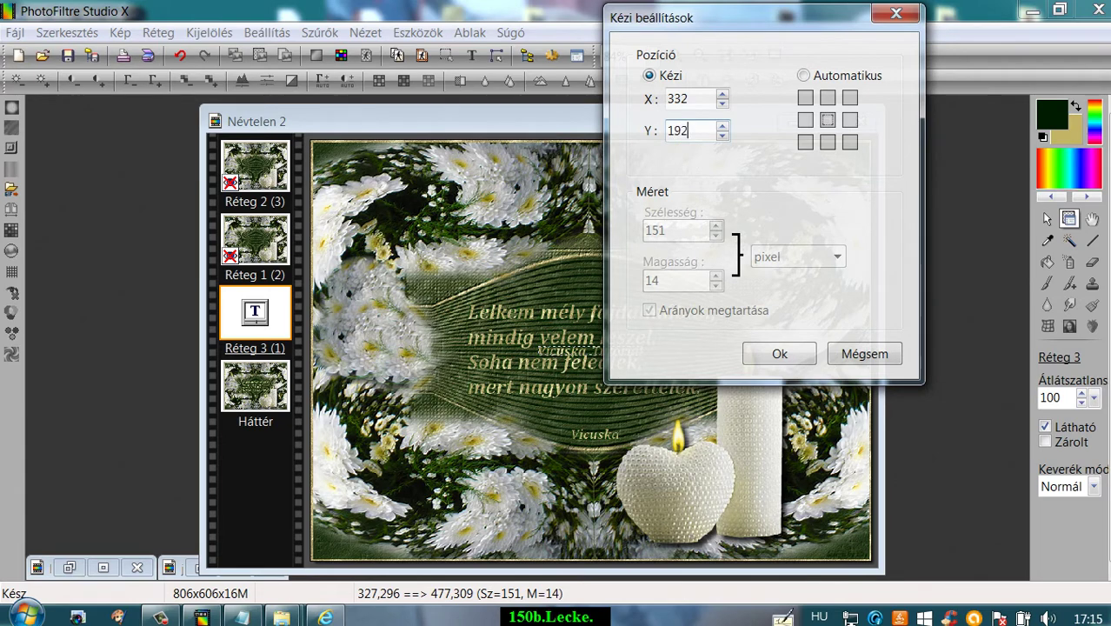
{"action": "left_click", "coordinate": [778, 354]}
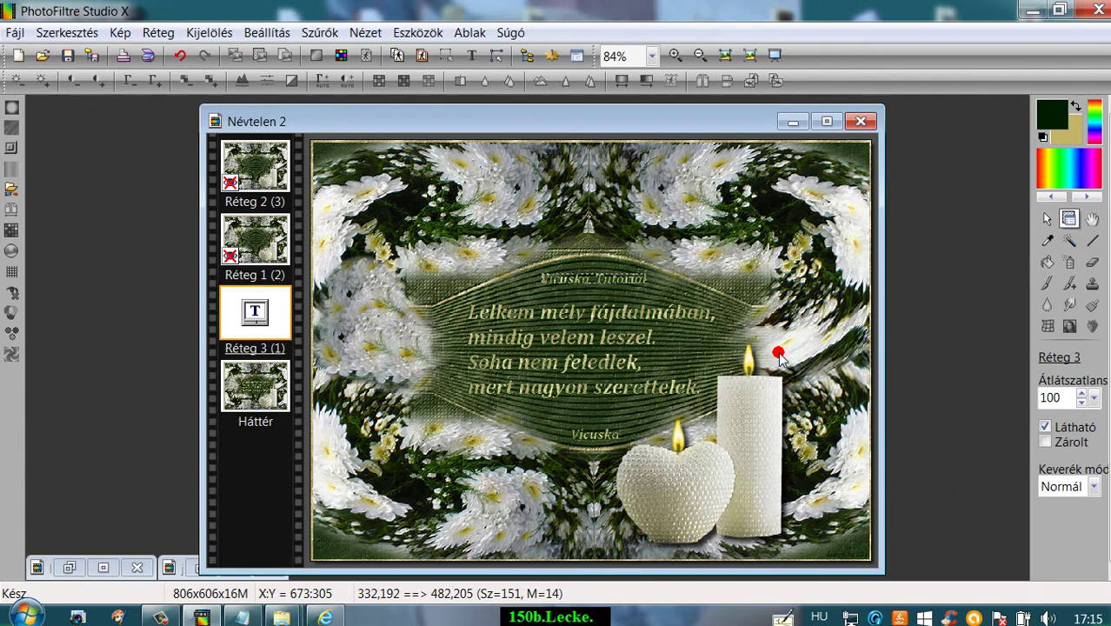
{"action": "right_click", "coordinate": [244, 308]}
{"action": "left_click", "coordinate": [281, 530]}
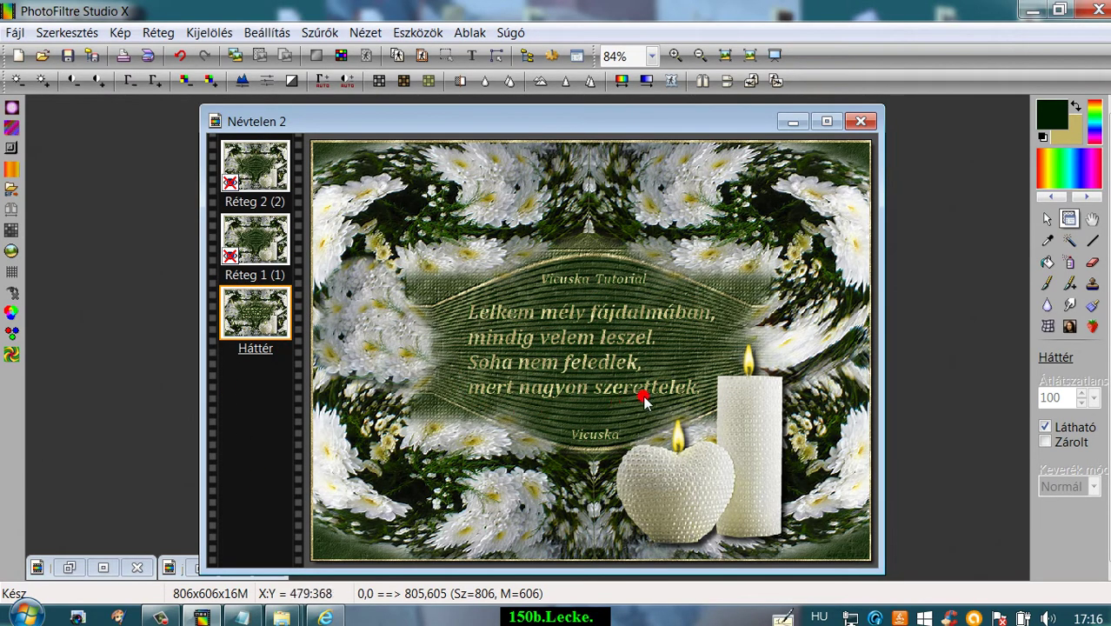
Outline the heart candle's flame with a polygon selection about 20 by 50 px and apply Zajosítás noise at intensity 120 on Háttér
{"action": "mouse_move", "coordinate": [239, 617]}
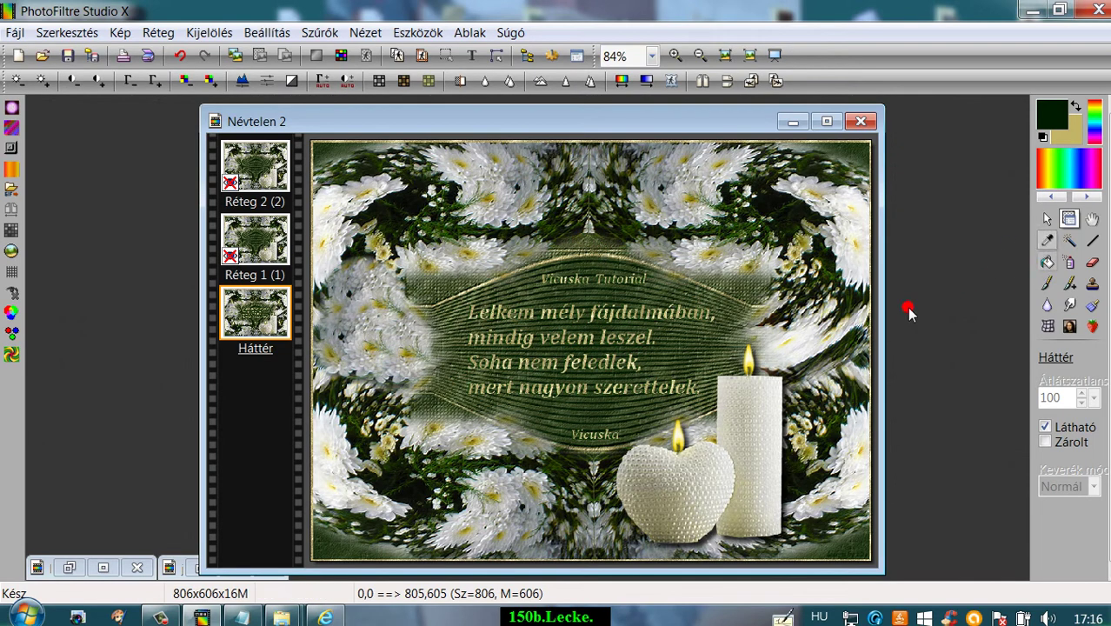
{"action": "left_click", "coordinate": [1047, 219]}
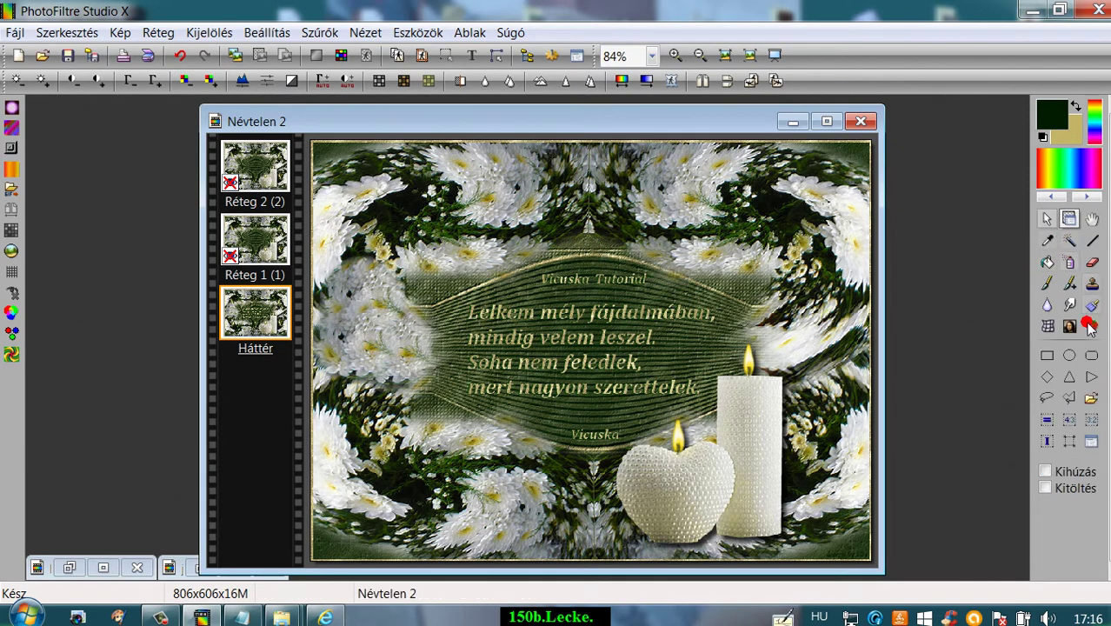
{"action": "left_click", "coordinate": [1070, 397]}
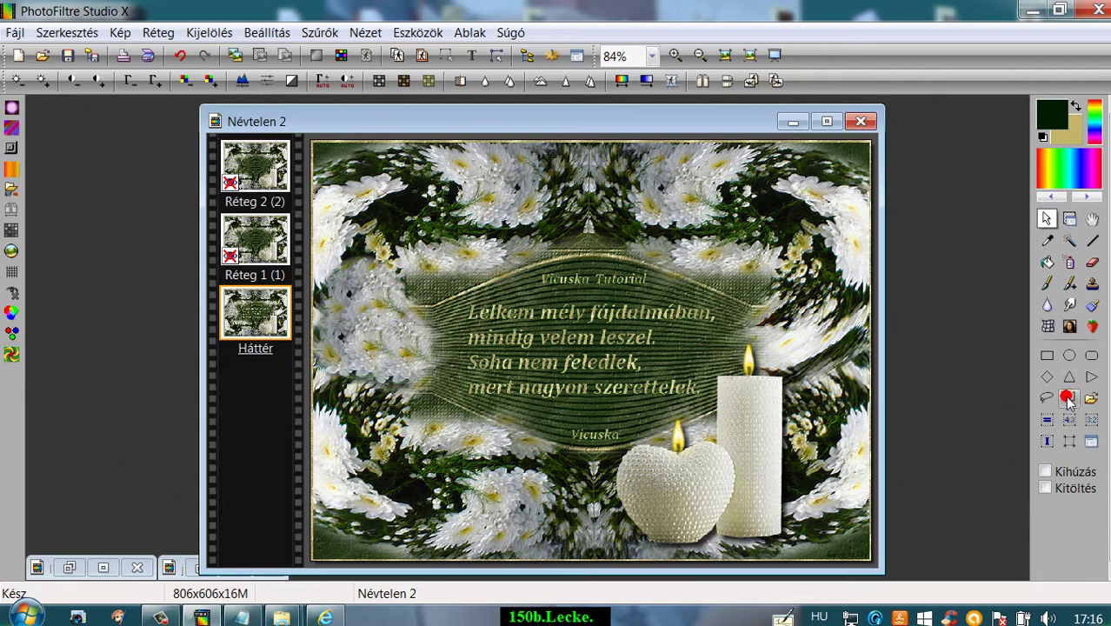
{"action": "left_click", "coordinate": [676, 450]}
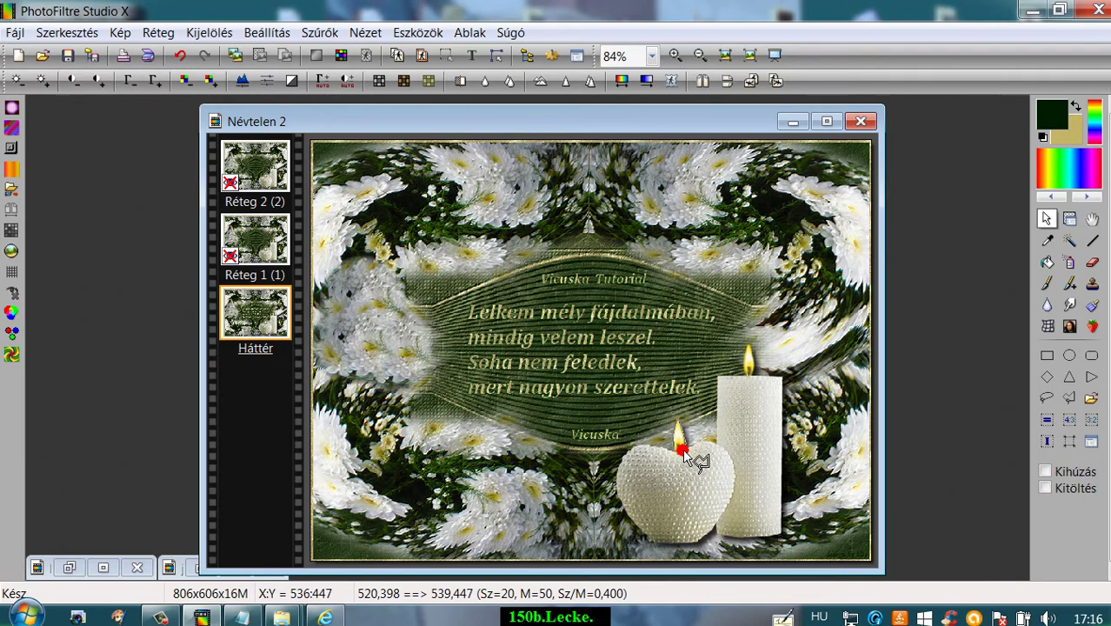
{"action": "left_click", "coordinate": [323, 35]}
{"action": "mouse_move", "coordinate": [343, 109]}
{"action": "left_click", "coordinate": [441, 113]}
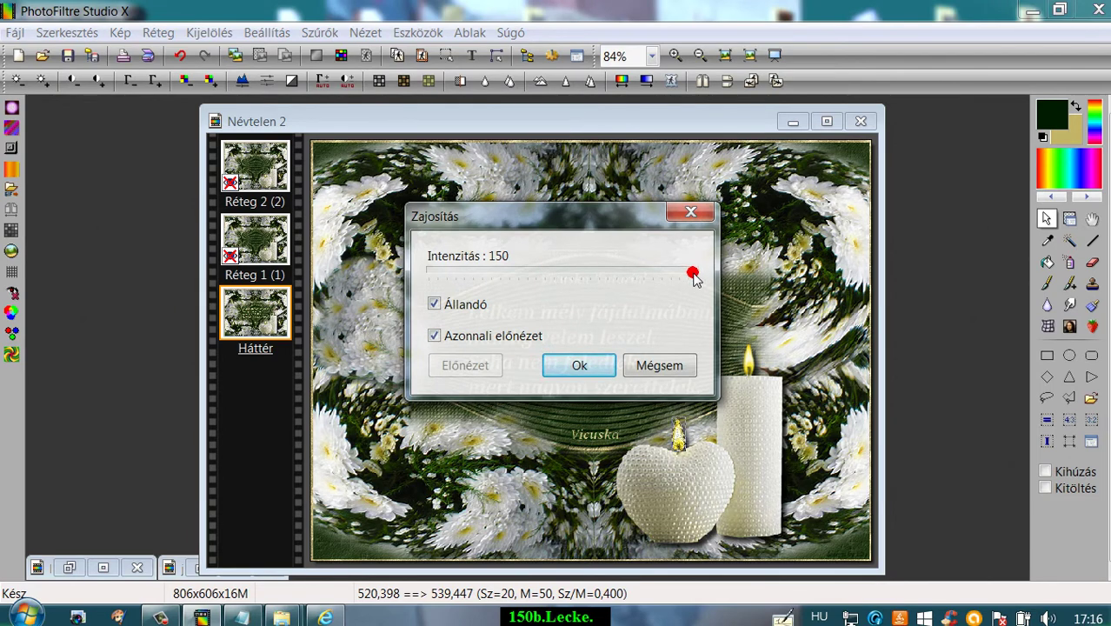
{"action": "left_click_drag", "start_coordinate": [694, 277], "coordinate": [636, 274]}
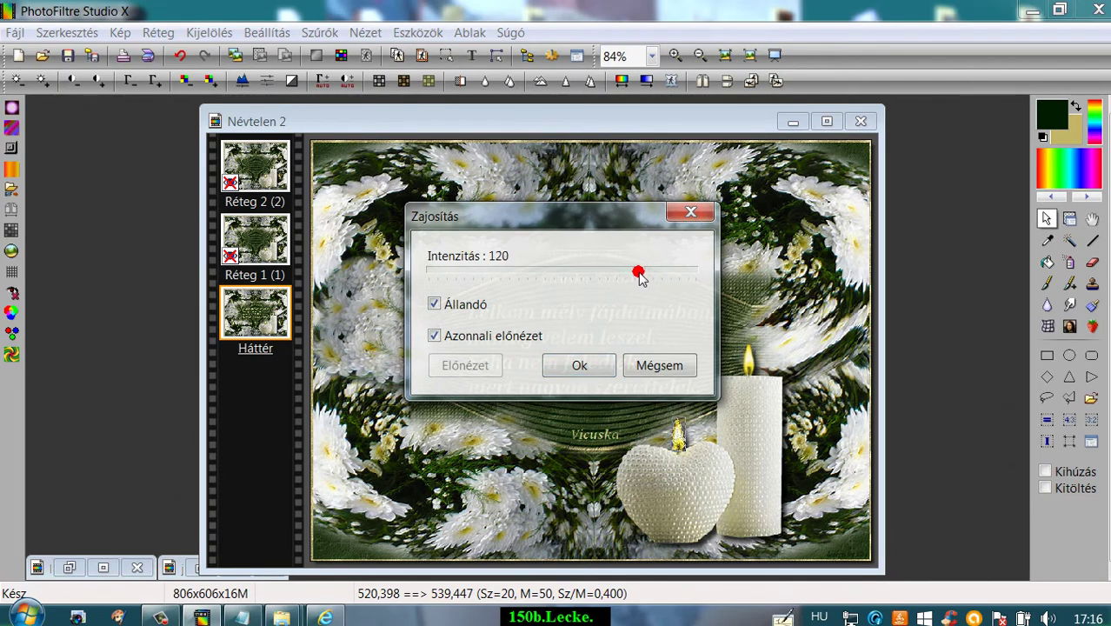
{"action": "left_click", "coordinate": [583, 367]}
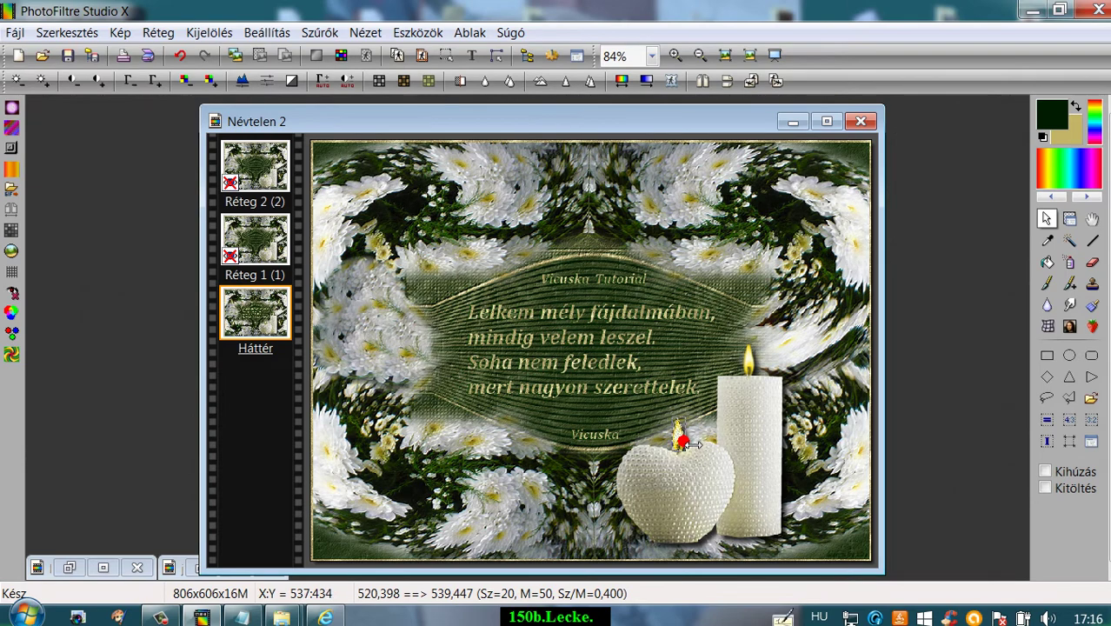
{"action": "left_click", "coordinate": [1069, 219]}
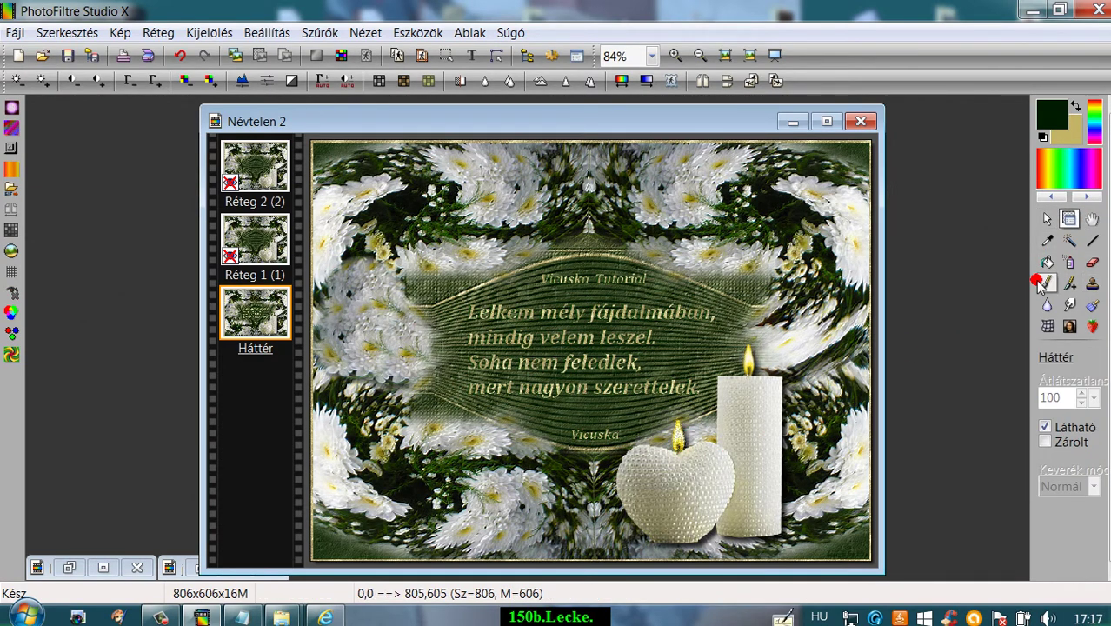
Outline the tall candle's flame with a polygon selection about 15 by 44 px and apply Zajosítás noise at intensity 120 on Háttér
{"action": "left_click", "coordinate": [1046, 219]}
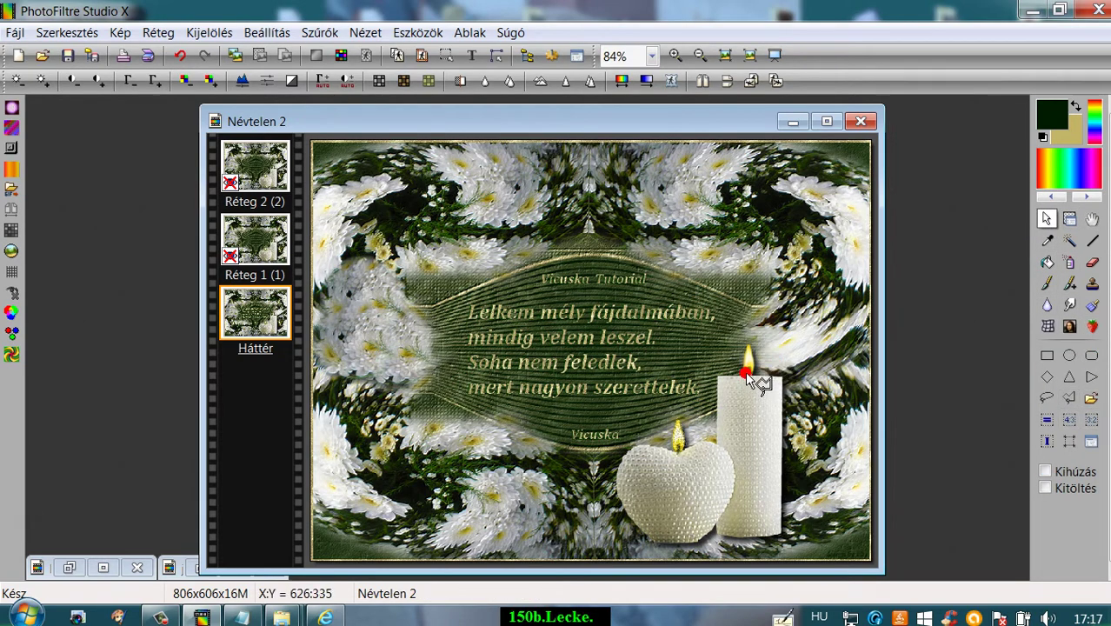
{"action": "mouse_move", "coordinate": [745, 371]}
{"action": "left_mouse_down"}
{"action": "mouse_move", "coordinate": [748, 342]}
{"action": "mouse_move", "coordinate": [749, 375]}
{"action": "left_mouse_up"}
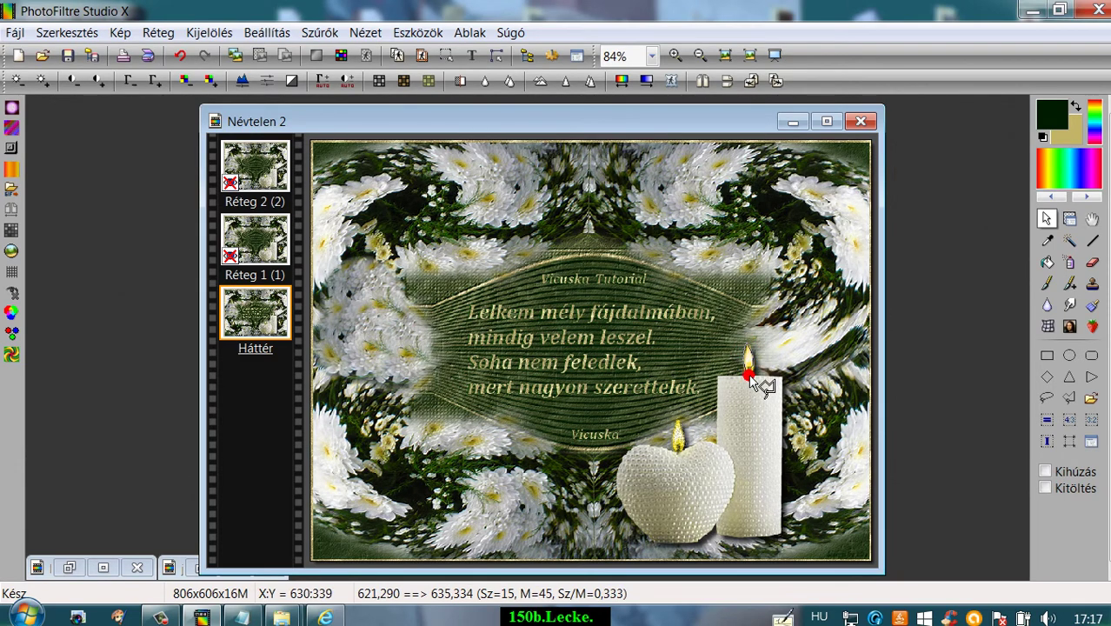
{"action": "left_click", "coordinate": [318, 33]}
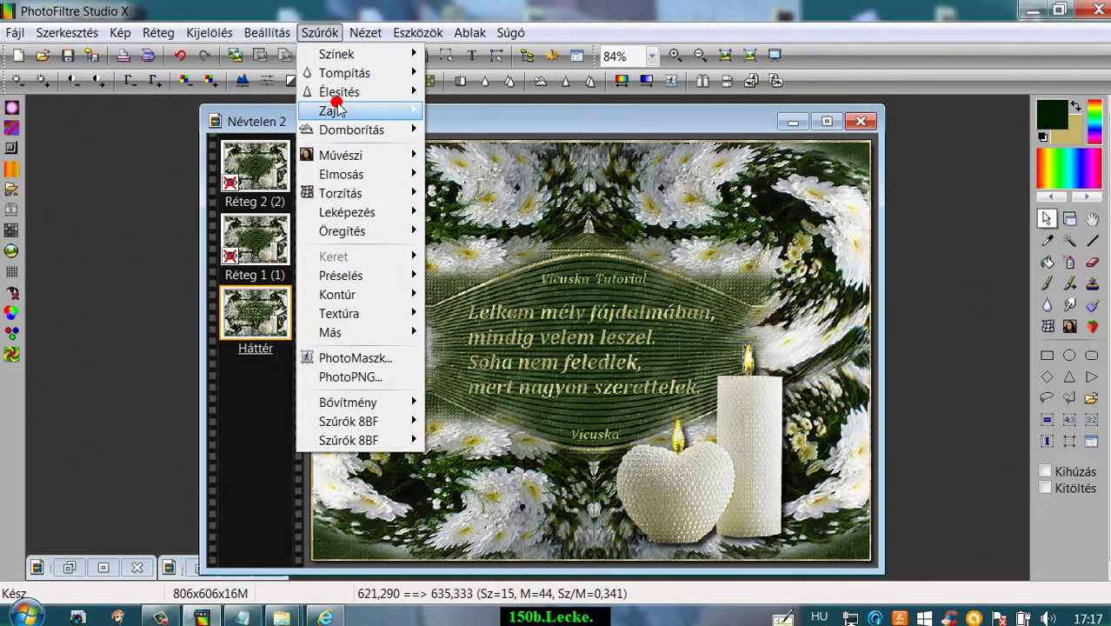
{"action": "mouse_move", "coordinate": [369, 113]}
{"action": "left_click", "coordinate": [447, 110]}
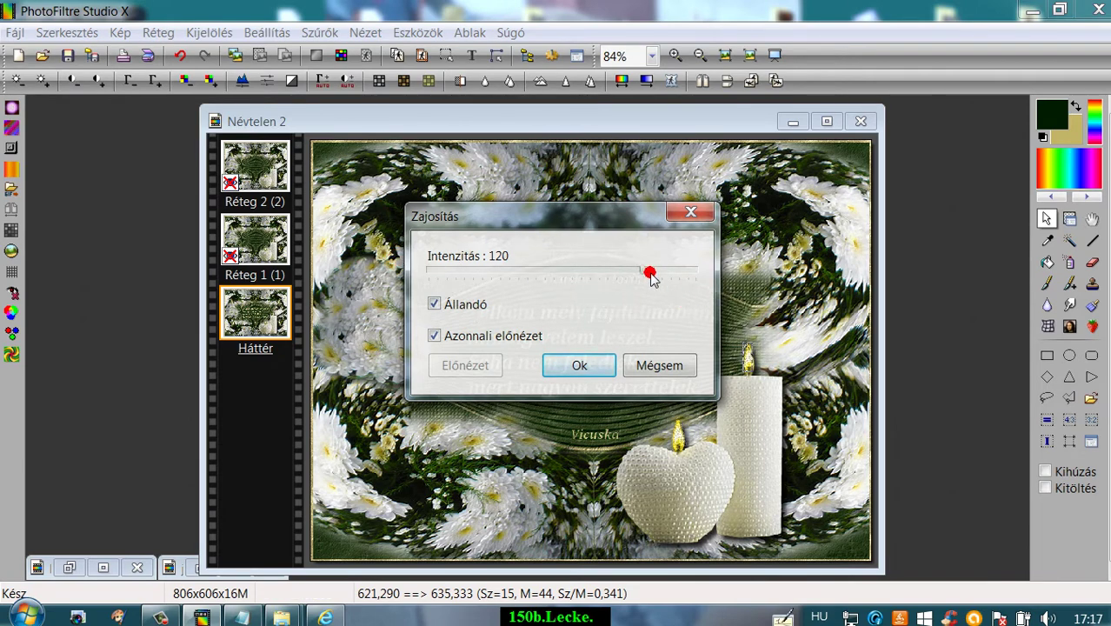
{"action": "left_click", "coordinate": [578, 365]}
{"action": "left_click", "coordinate": [1068, 219]}
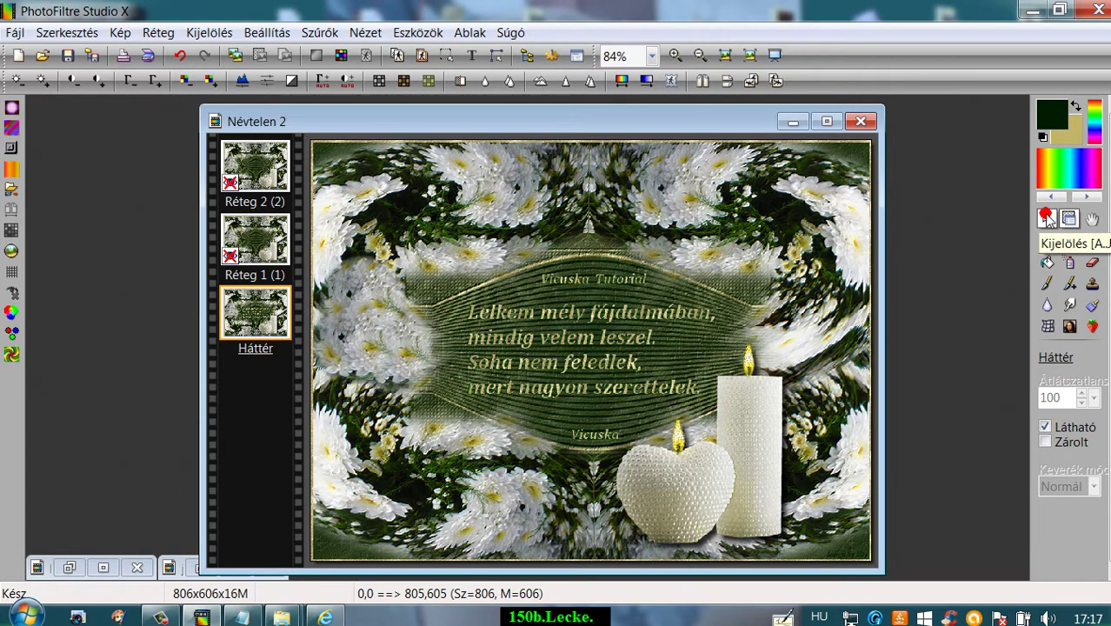
Select a rectangle about 37 by 32 px over a flower centre in the upper-left cluster on Háttér and apply Zajosítás noise at intensity 120
{"action": "left_click", "coordinate": [1045, 218]}
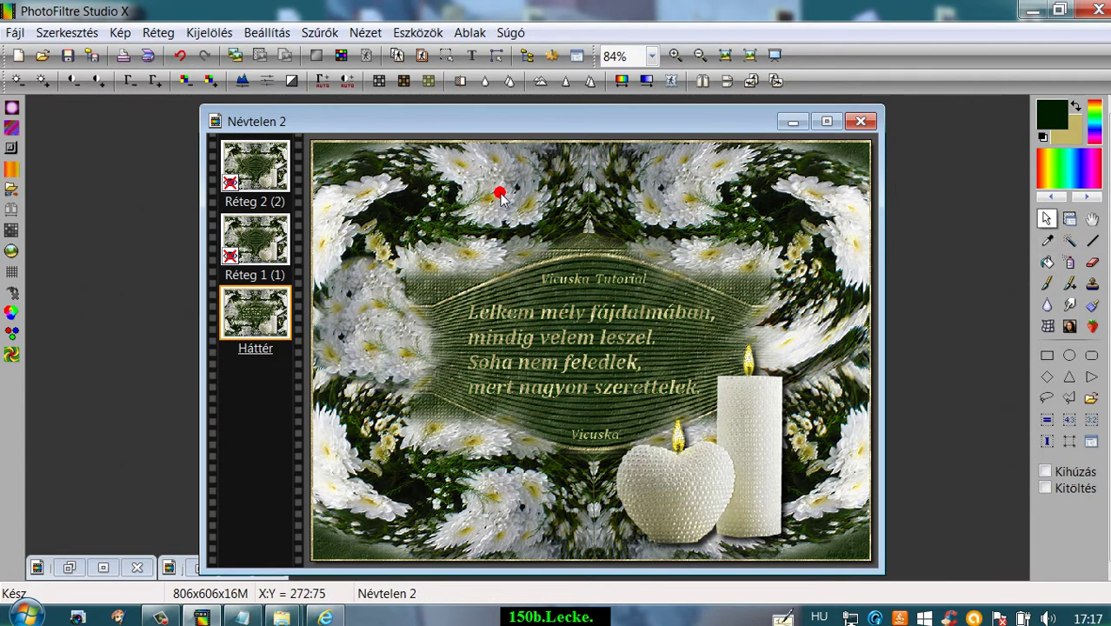
{"action": "mouse_move", "coordinate": [501, 193]}
{"action": "left_mouse_down"}
{"action": "mouse_move", "coordinate": [484, 193]}
{"action": "mouse_move", "coordinate": [480, 213]}
{"action": "left_mouse_up"}
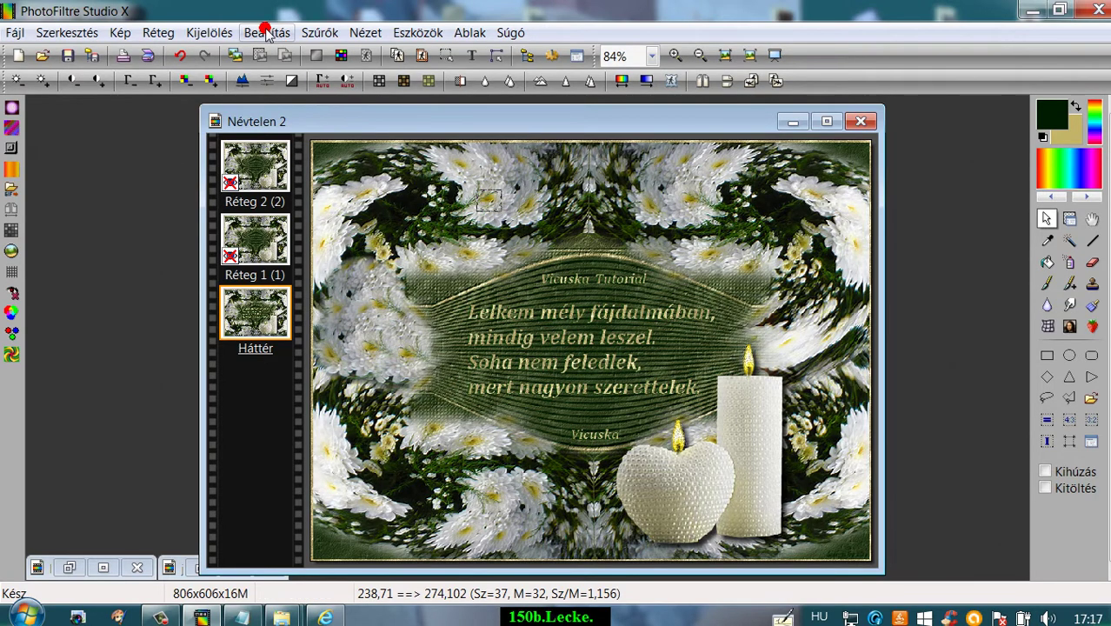
{"action": "left_click", "coordinate": [320, 35]}
{"action": "mouse_move", "coordinate": [365, 132]}
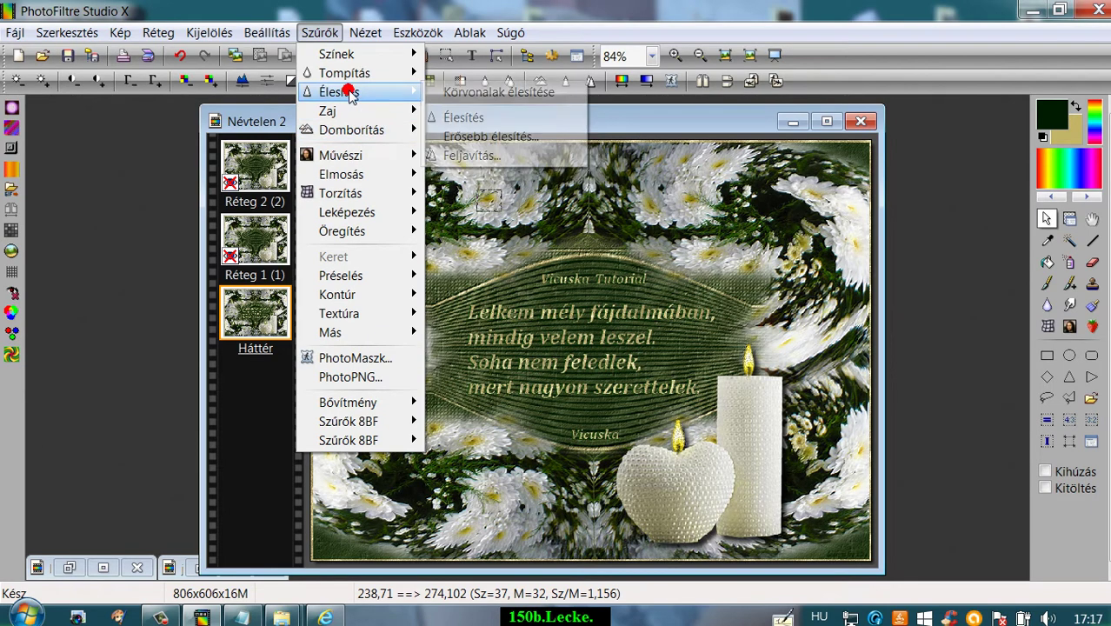
{"action": "mouse_move", "coordinate": [358, 111]}
{"action": "left_click", "coordinate": [432, 111]}
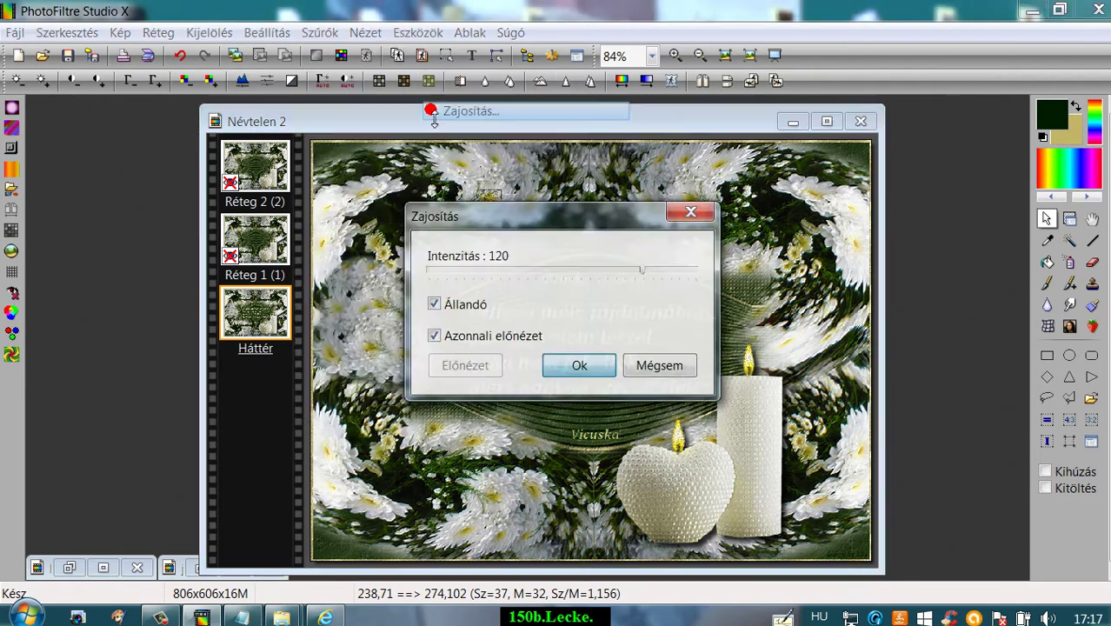
{"action": "left_click", "coordinate": [588, 369]}
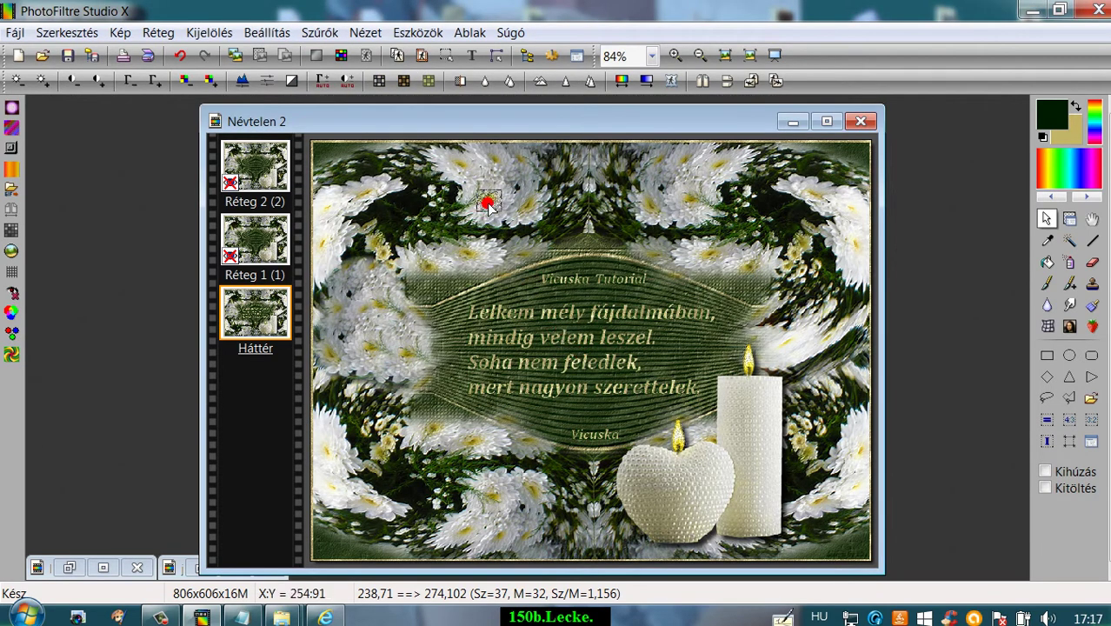
Move the selection to the neighbouring flower centre at about X 296, Y 78 and apply Zajosítás noise at intensity 120
{"action": "left_click", "coordinate": [321, 33]}
{"action": "mouse_move", "coordinate": [327, 110]}
{"action": "left_click", "coordinate": [456, 111]}
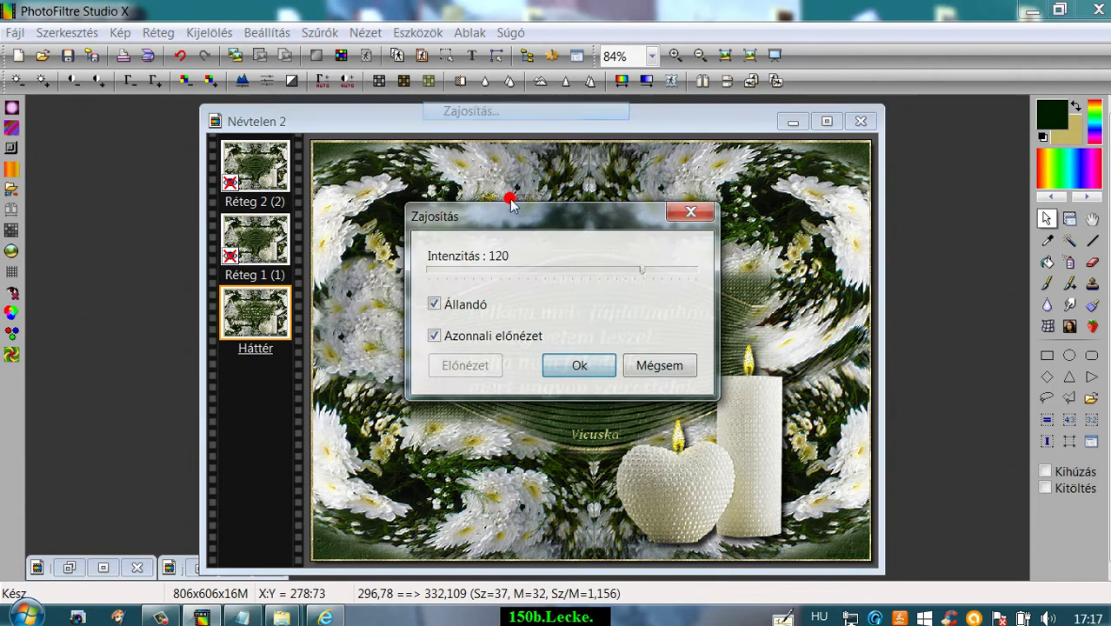
{"action": "left_click", "coordinate": [569, 362]}
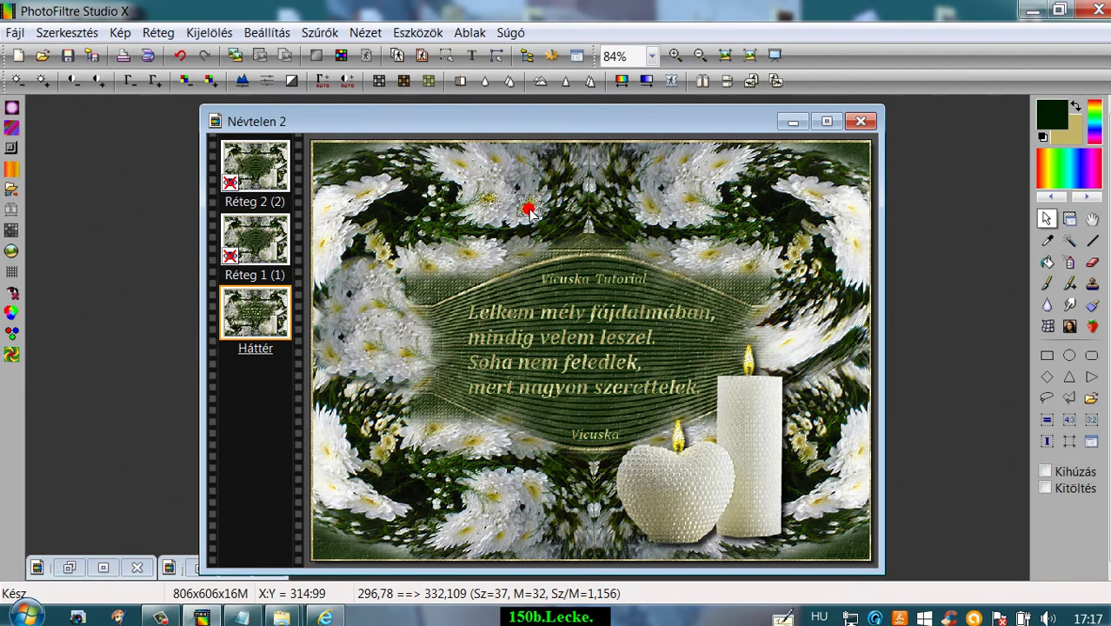
Move the selection to a flower centre in the upper-right cluster at about X 477, Y 75 and apply Zajosítás noise at intensity 120
{"action": "left_click", "coordinate": [319, 35]}
{"action": "mouse_move", "coordinate": [329, 111]}
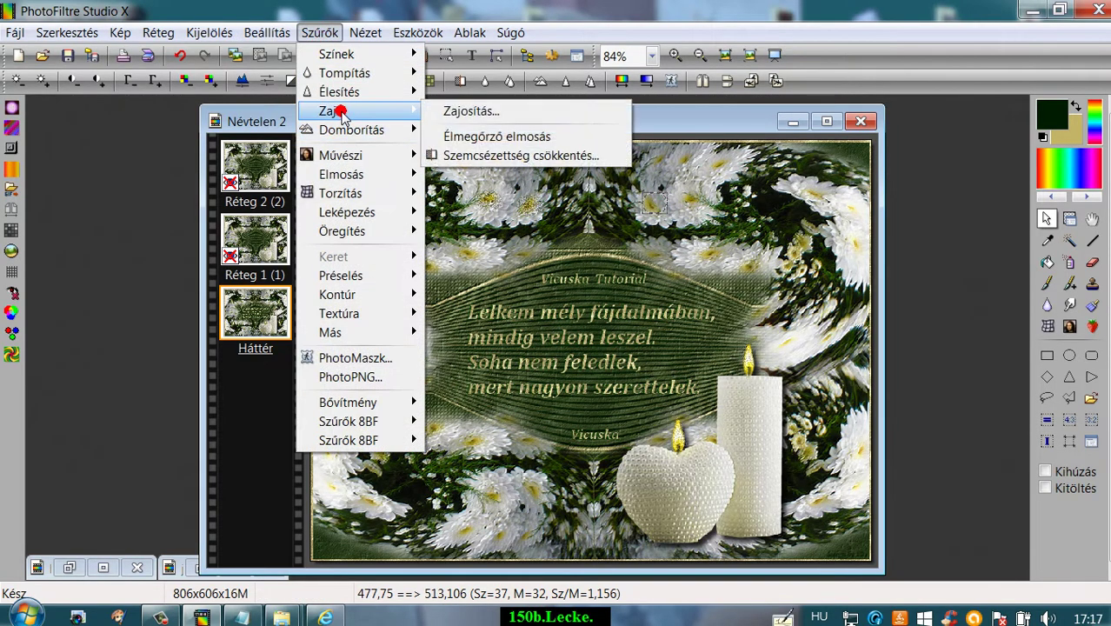
{"action": "left_click", "coordinate": [470, 111]}
{"action": "left_click", "coordinate": [573, 363]}
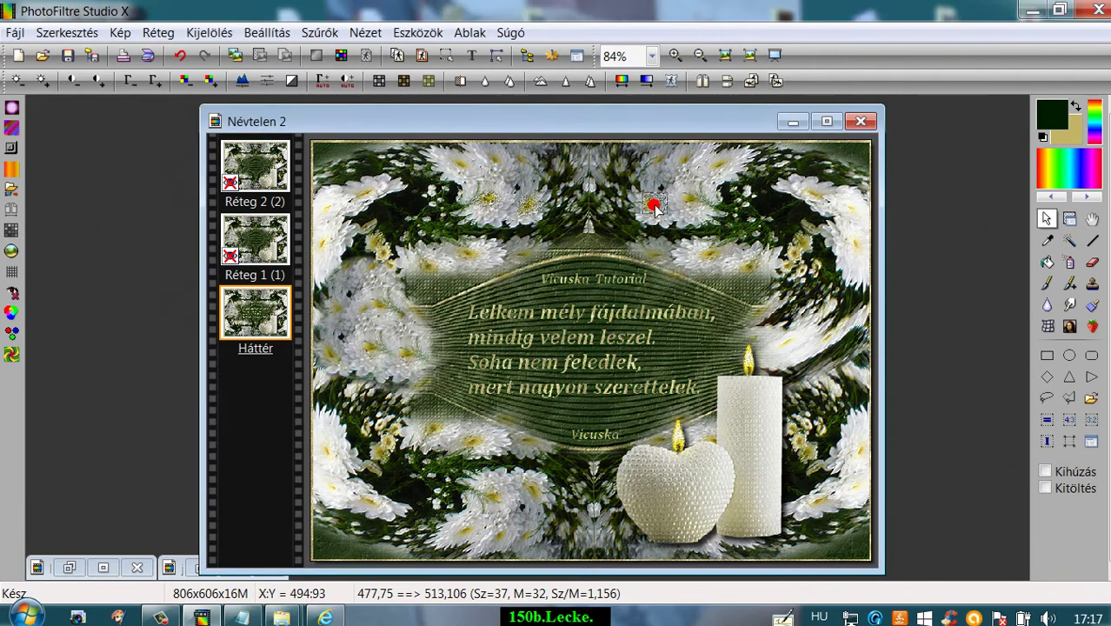
Move the selection to a flower centre in the lower-left cluster at about X 245, Y 495 and apply Zajosítás noise at intensity 120
{"action": "left_click_drag", "start_coordinate": [654, 207], "coordinate": [494, 497]}
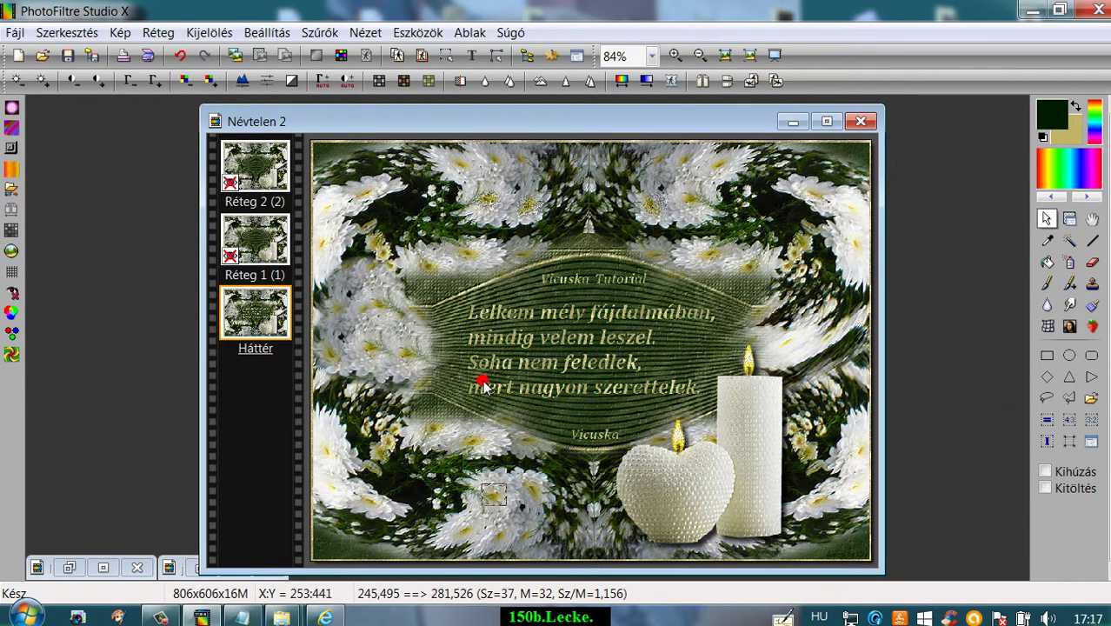
{"action": "left_click", "coordinate": [319, 32]}
{"action": "mouse_move", "coordinate": [343, 97]}
{"action": "left_click", "coordinate": [461, 111]}
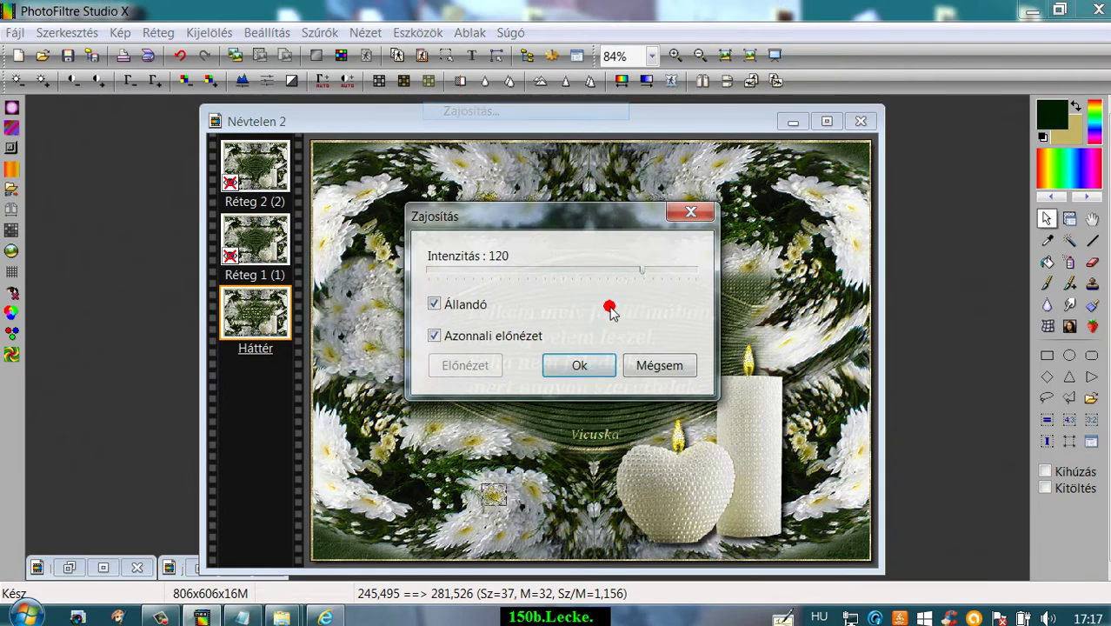
{"action": "left_click", "coordinate": [588, 365]}
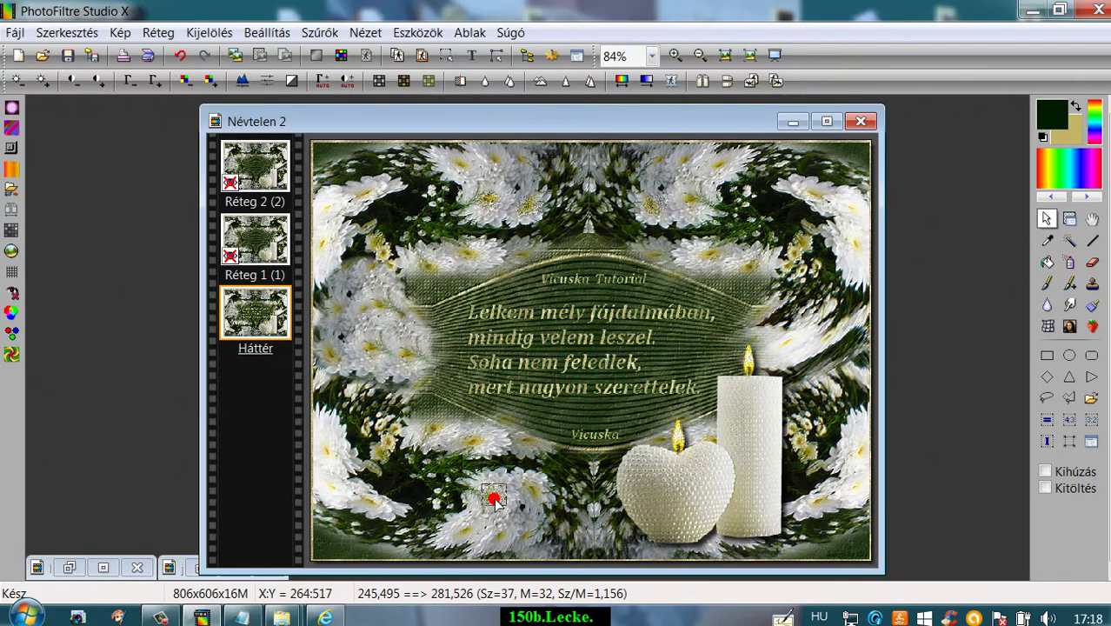
Move the selection to a flower centre near the picture's left edge at about X 71, Y 286 and apply Zajosítás noise at intensity 120
{"action": "left_click_drag", "start_coordinate": [493, 500], "coordinate": [369, 345]}
{"action": "left_click", "coordinate": [319, 32]}
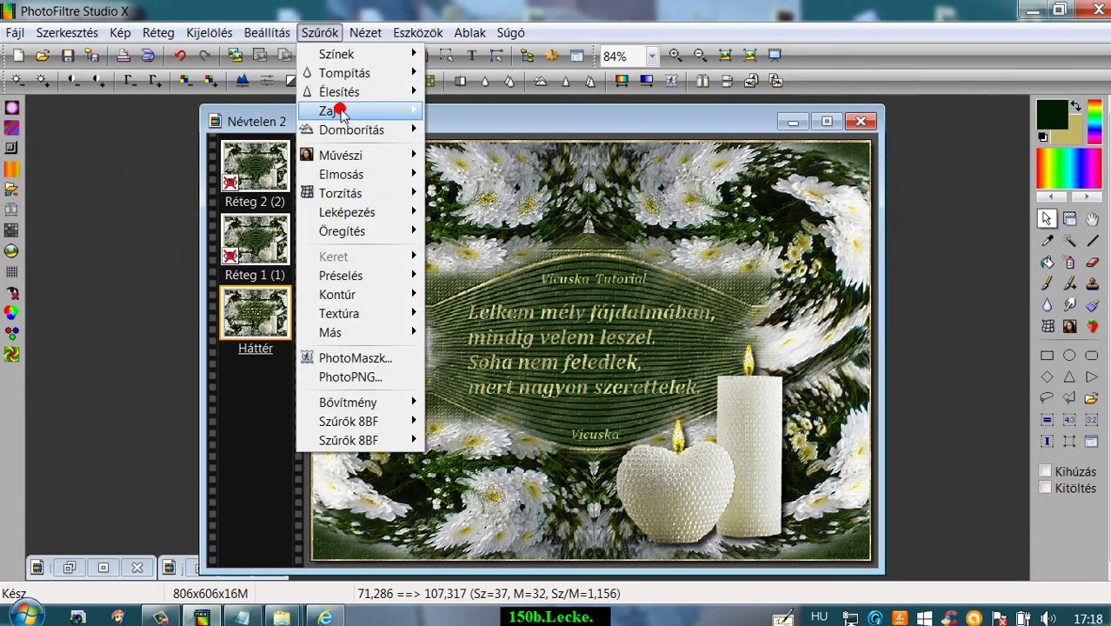
{"action": "mouse_move", "coordinate": [327, 111]}
{"action": "left_click", "coordinate": [469, 112]}
{"action": "left_click", "coordinate": [594, 369]}
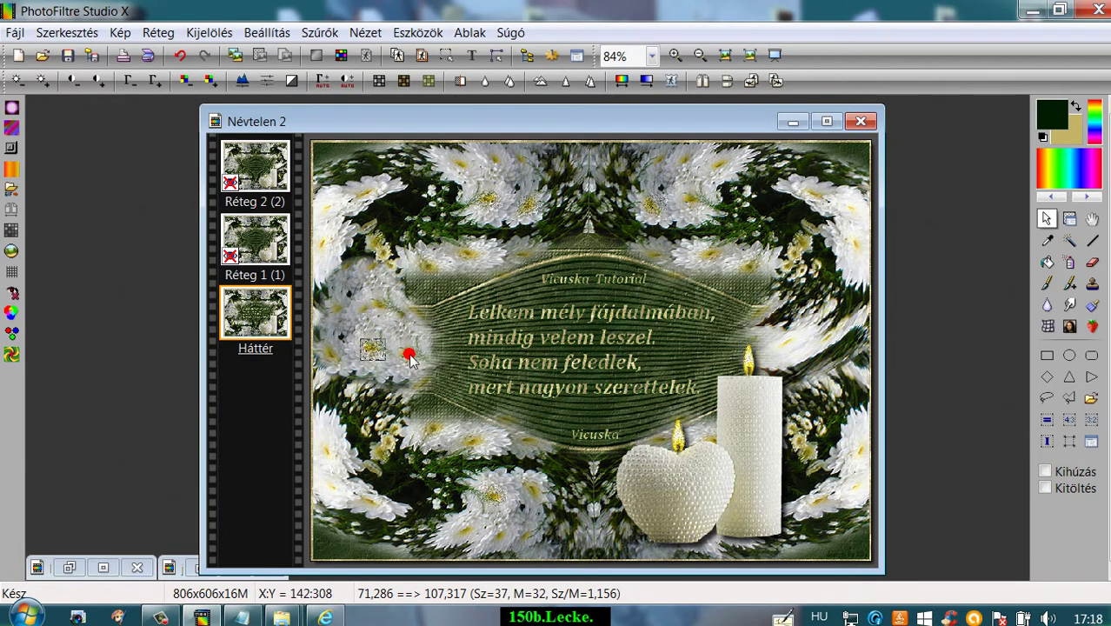
Clear the selection, hide the Háttér layer and make Réteg 1 visible as the active layer
{"action": "left_click", "coordinate": [1070, 218]}
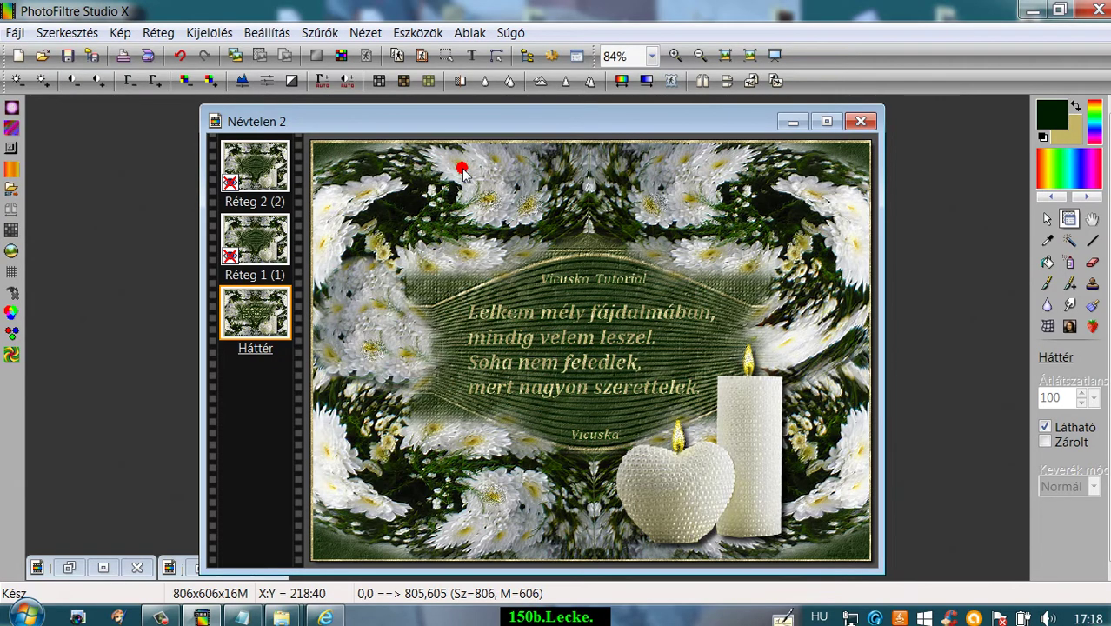
{"action": "right_click", "coordinate": [253, 316]}
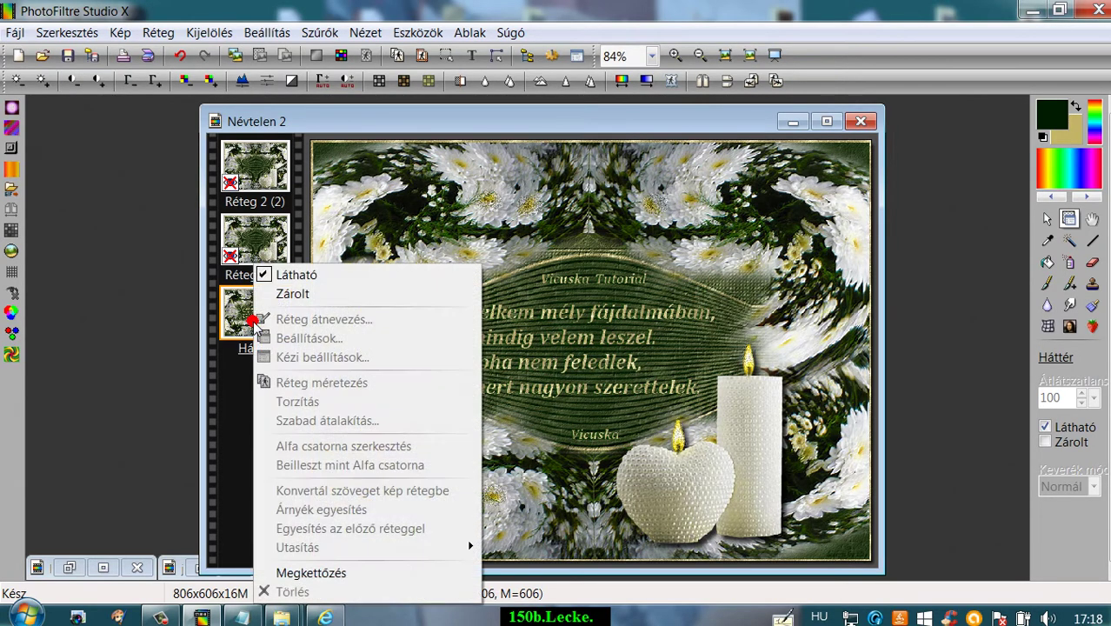
{"action": "left_click", "coordinate": [262, 274]}
{"action": "left_click", "coordinate": [248, 261]}
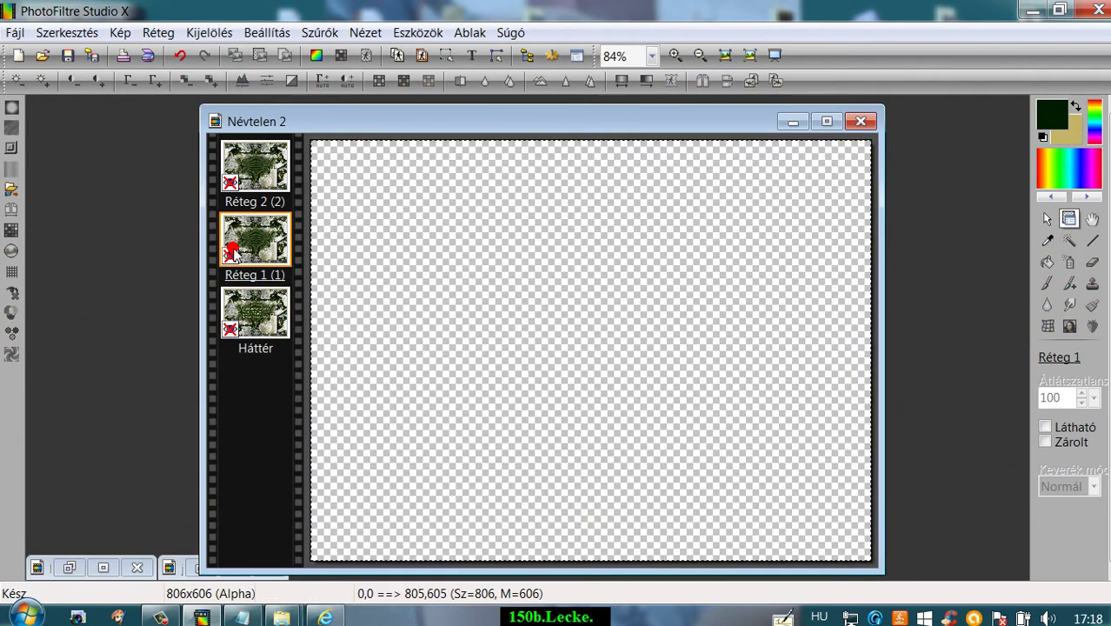
{"action": "right_click", "coordinate": [248, 261]}
{"action": "left_click", "coordinate": [250, 260]}
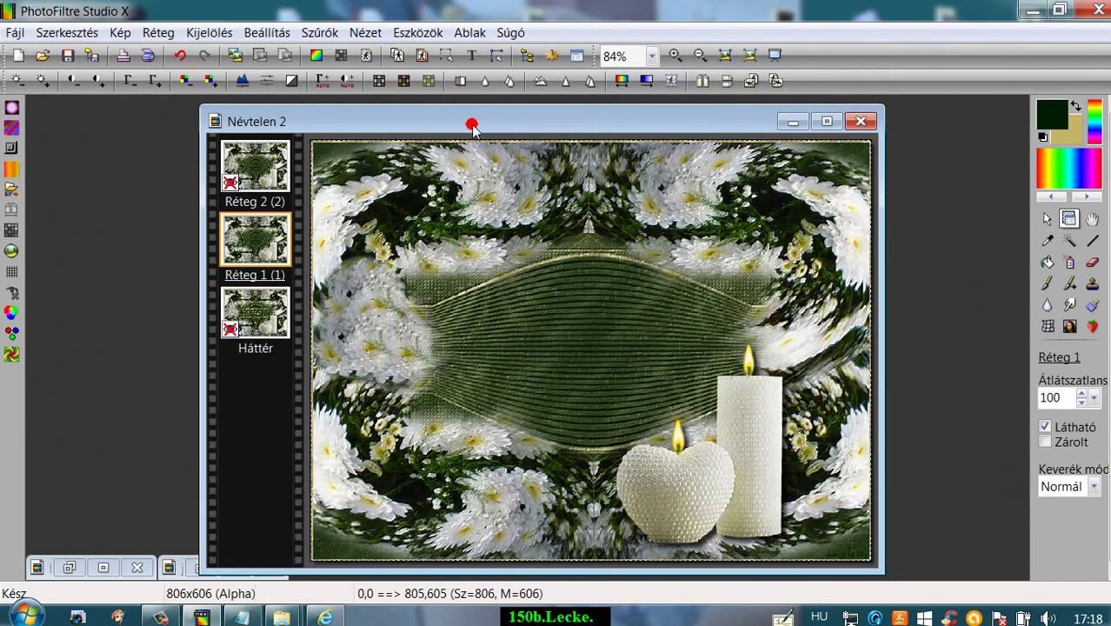
{"action": "left_click_drag", "start_coordinate": [502, 123], "coordinate": [501, 116]}
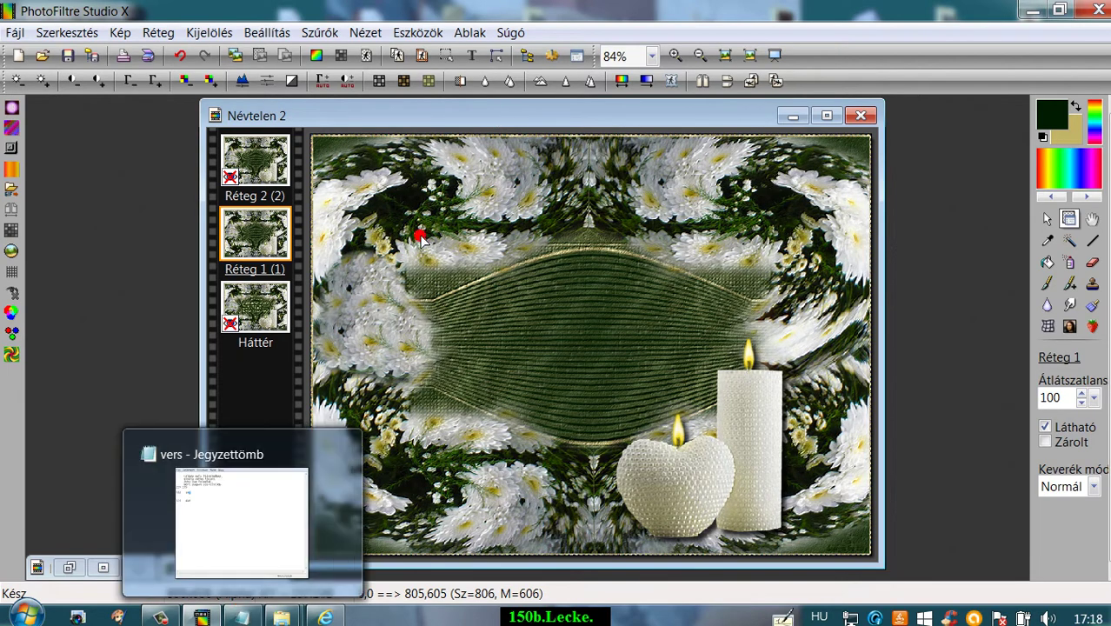
Add the author's-name "Tutorial" caption above Réteg 1, filled with the pattern 2.jpg from the Desktop
{"action": "left_click", "coordinate": [471, 54]}
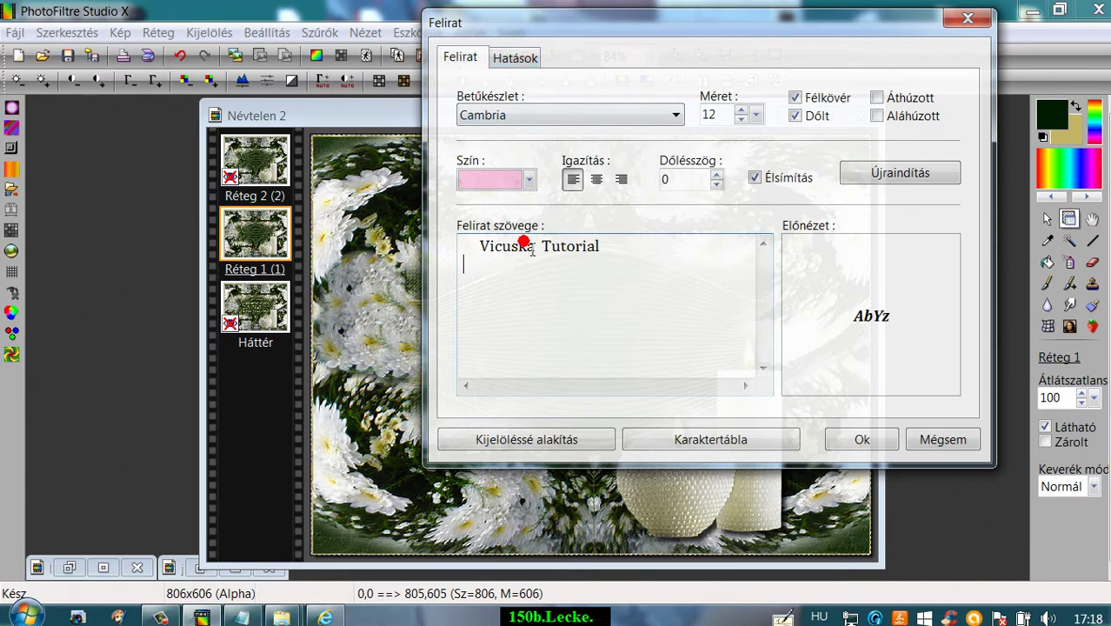
{"action": "left_click", "coordinate": [514, 57]}
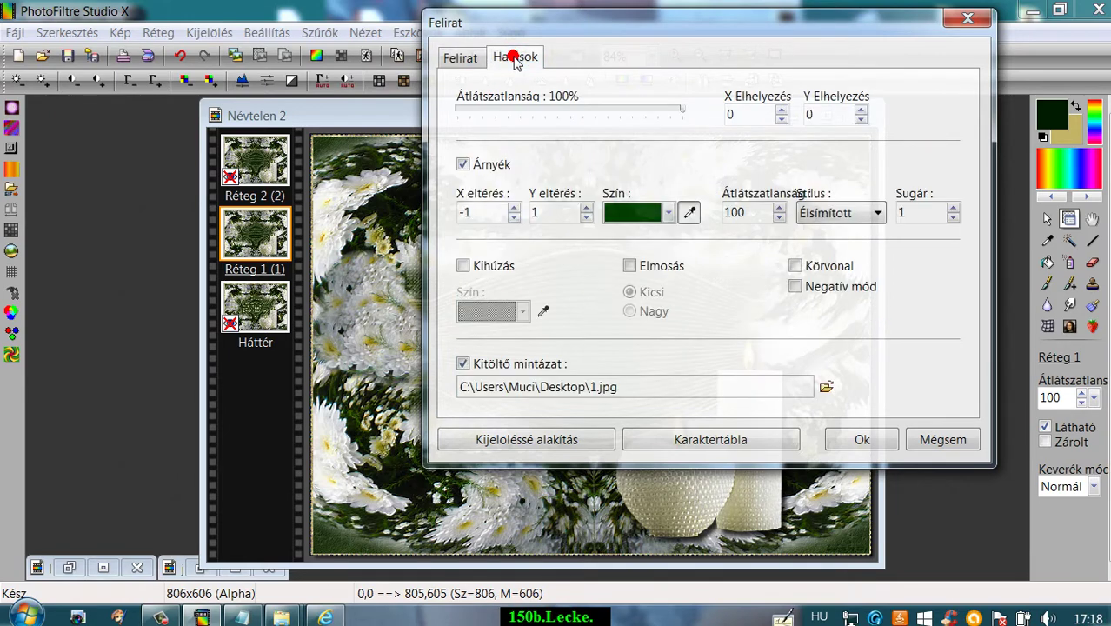
{"action": "left_click", "coordinate": [828, 387]}
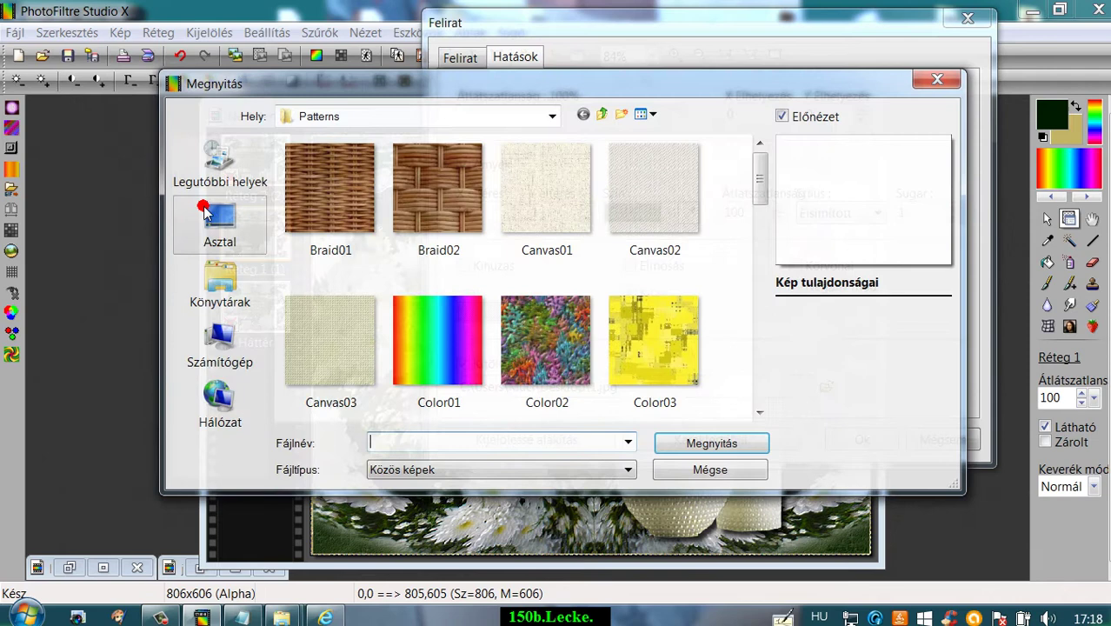
{"action": "left_click", "coordinate": [205, 213]}
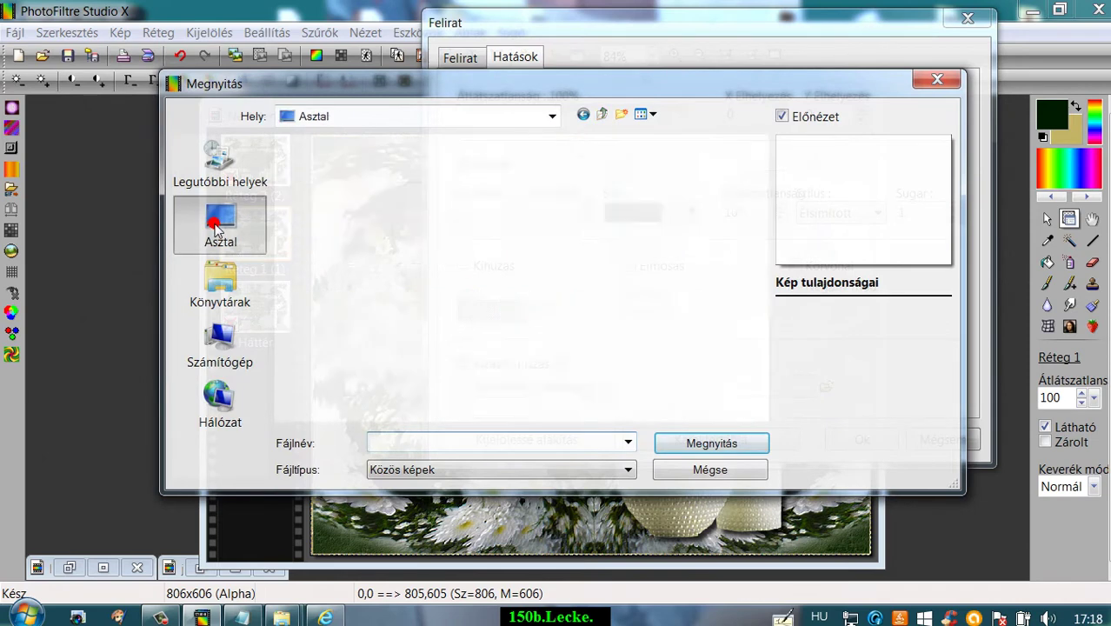
{"action": "mouse_move", "coordinate": [759, 282]}
{"action": "left_mouse_down"}
{"action": "mouse_move", "coordinate": [746, 172]}
{"action": "mouse_move", "coordinate": [753, 216]}
{"action": "left_mouse_up"}
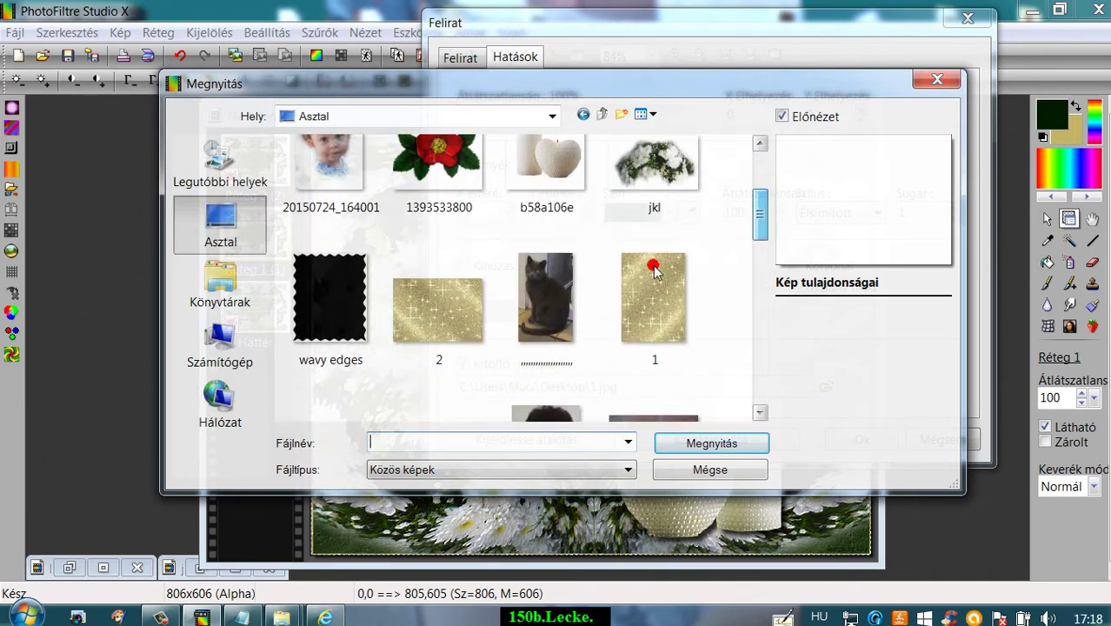
{"action": "left_click", "coordinate": [443, 312]}
{"action": "left_click", "coordinate": [676, 442]}
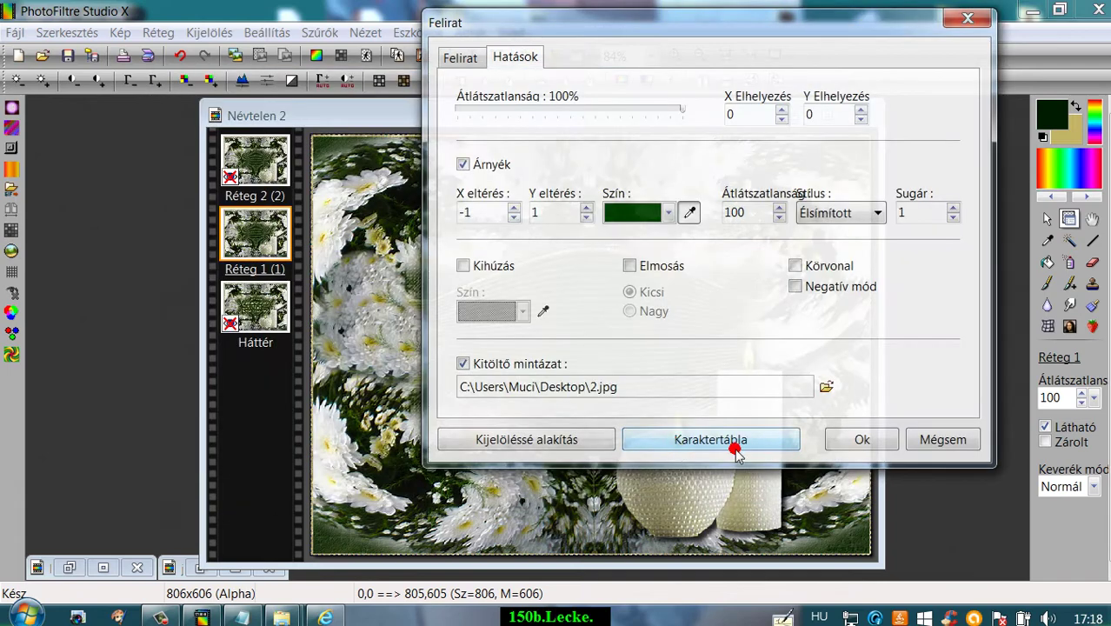
{"action": "left_click", "coordinate": [865, 440]}
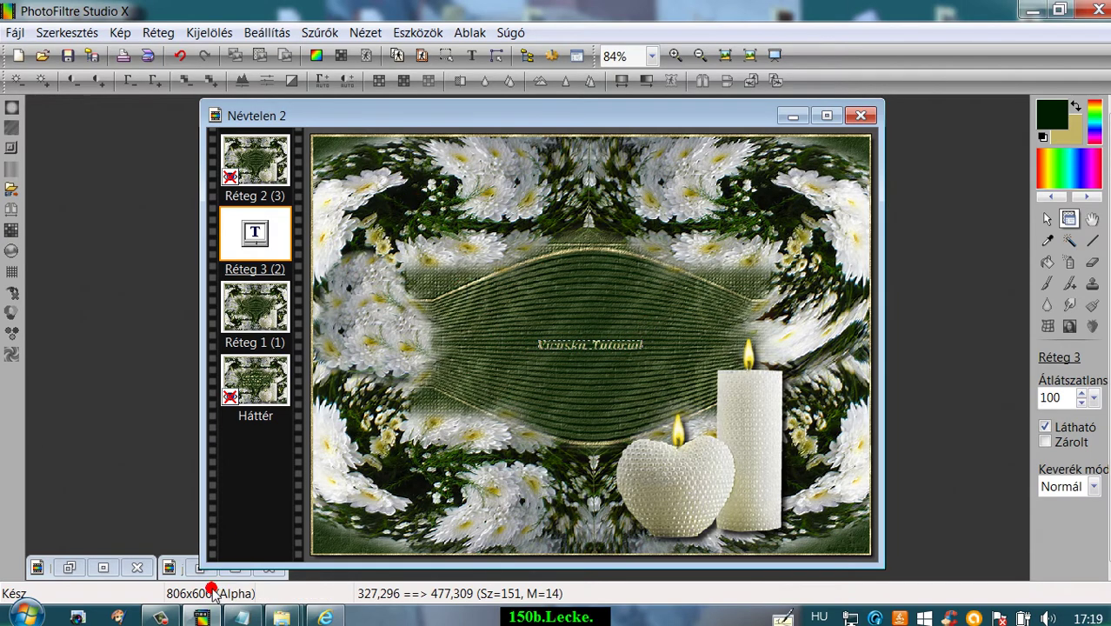
Position the Tutorial caption at X 332, Y 192 as noted in Notepad and merge its layer into Réteg 1
{"action": "left_click", "coordinate": [236, 619]}
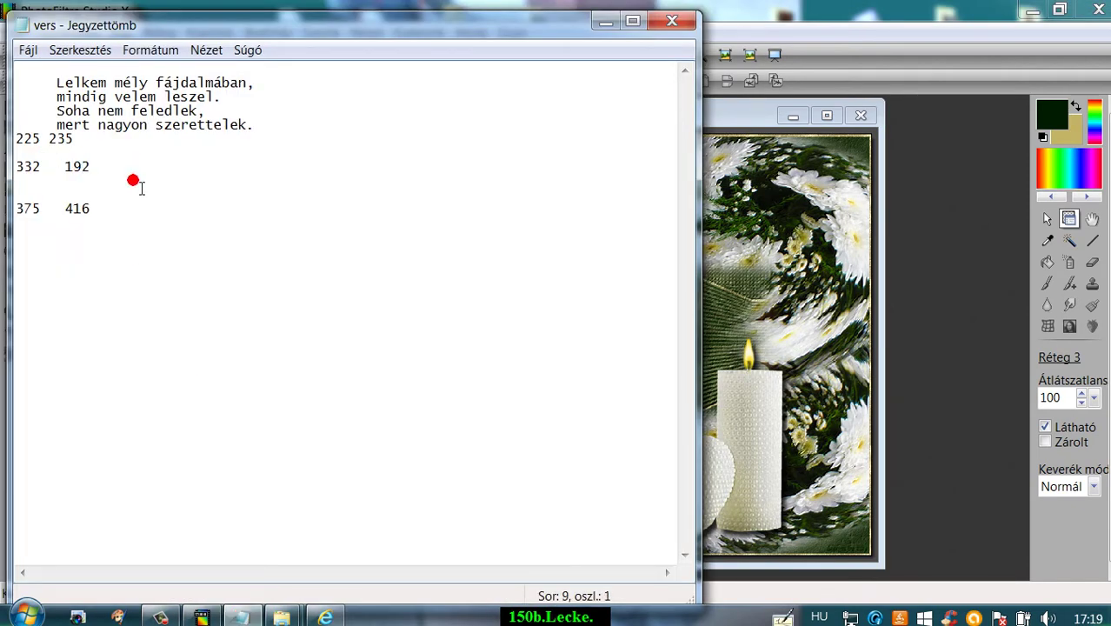
{"action": "left_click", "coordinate": [730, 111]}
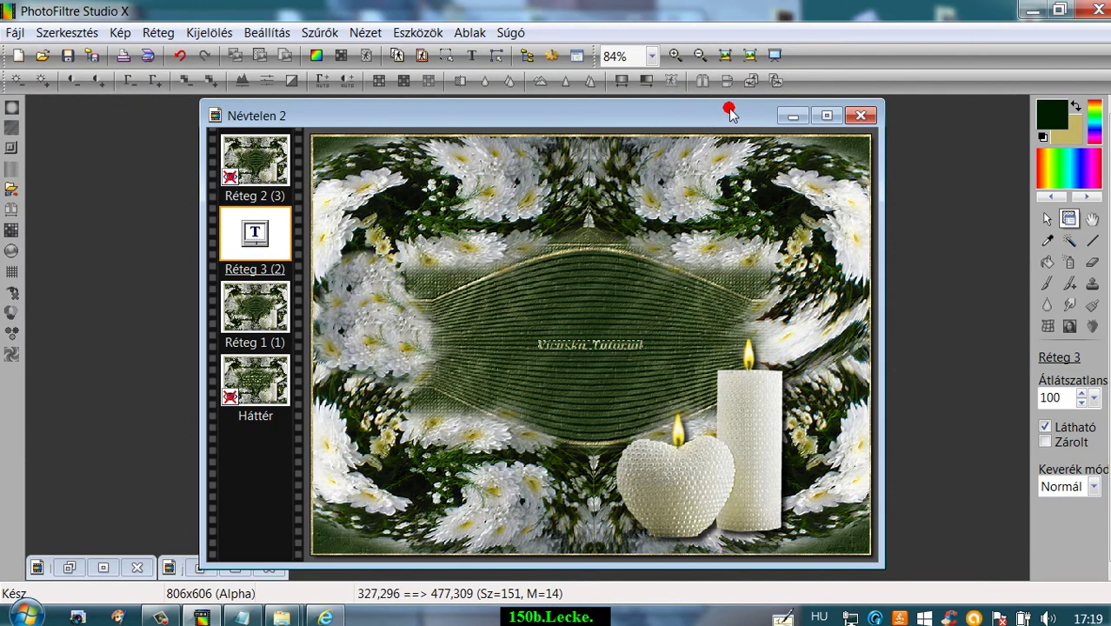
{"action": "right_click", "coordinate": [249, 229]}
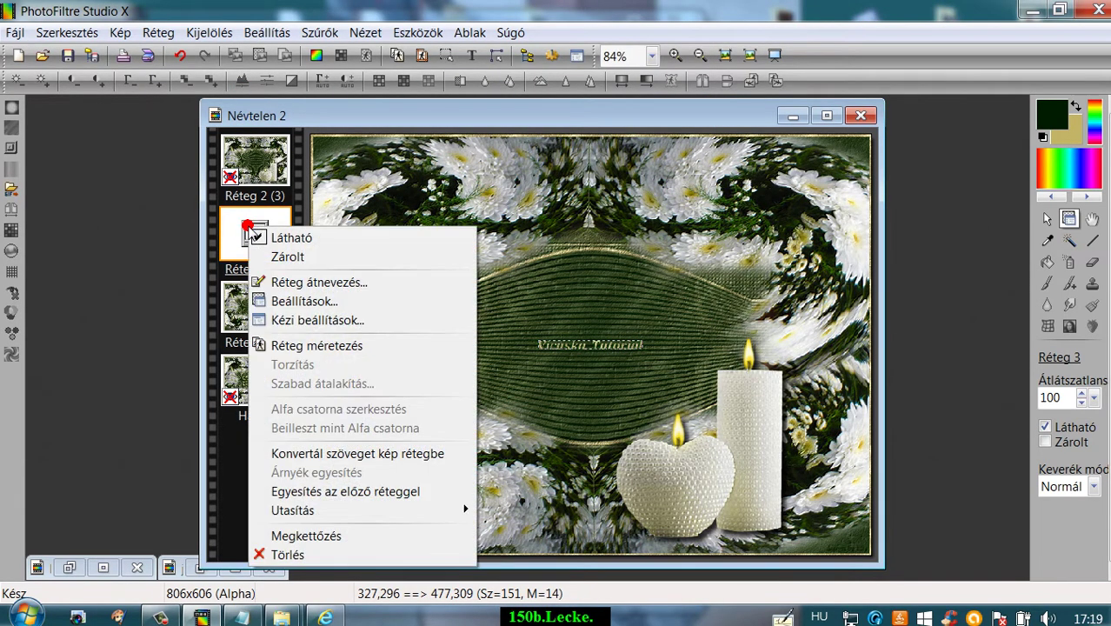
{"action": "left_click", "coordinate": [300, 321]}
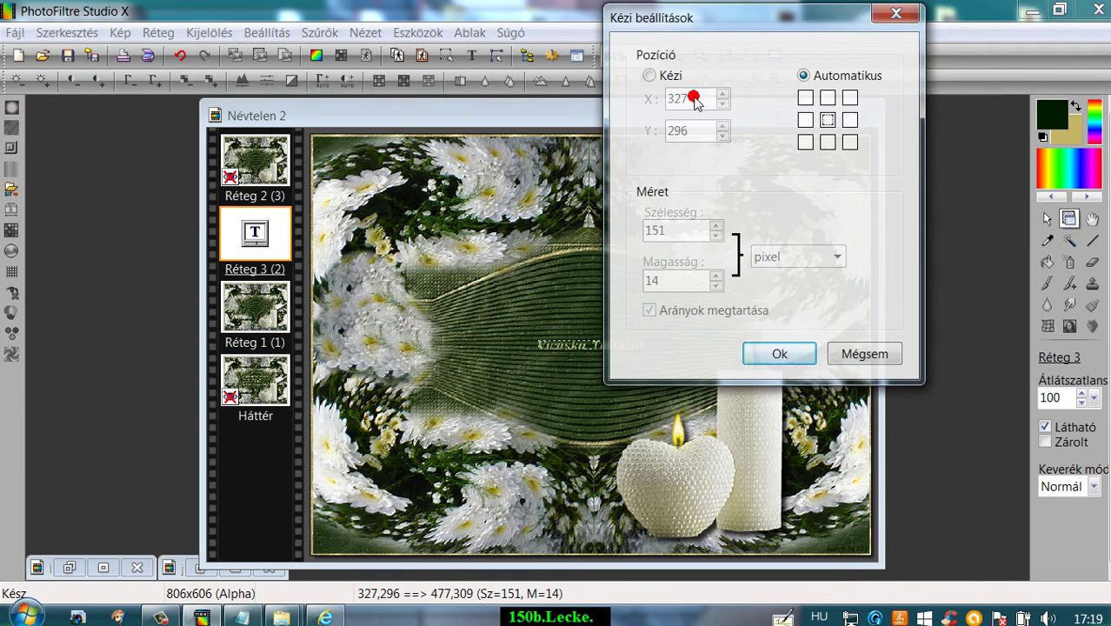
{"action": "left_click", "coordinate": [649, 75]}
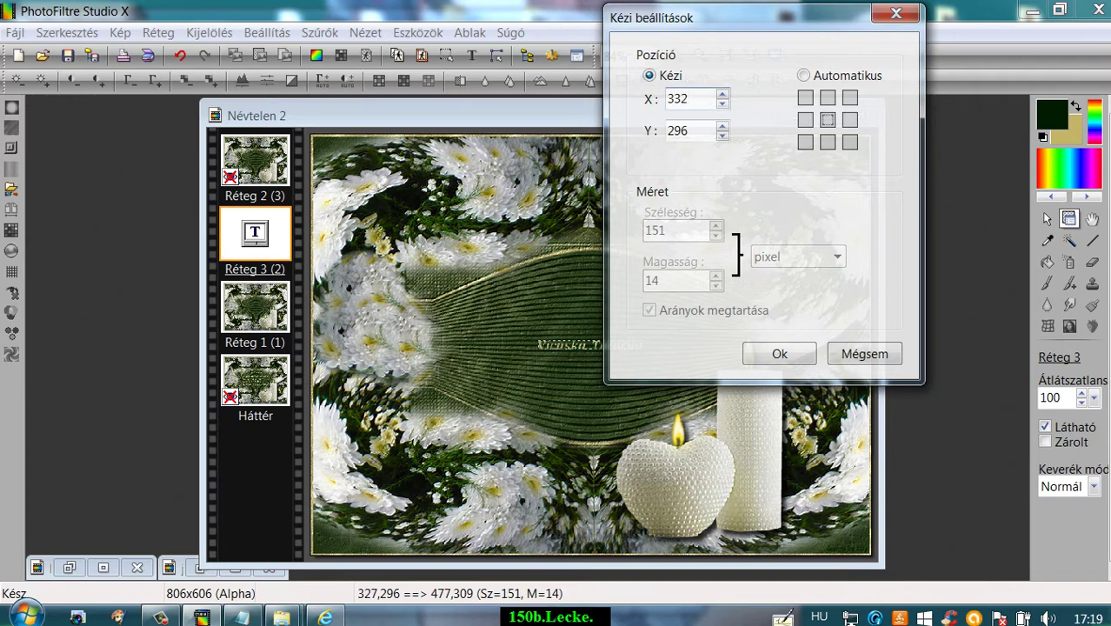
{"action": "left_click", "coordinate": [753, 177]}
{"action": "left_click", "coordinate": [780, 356]}
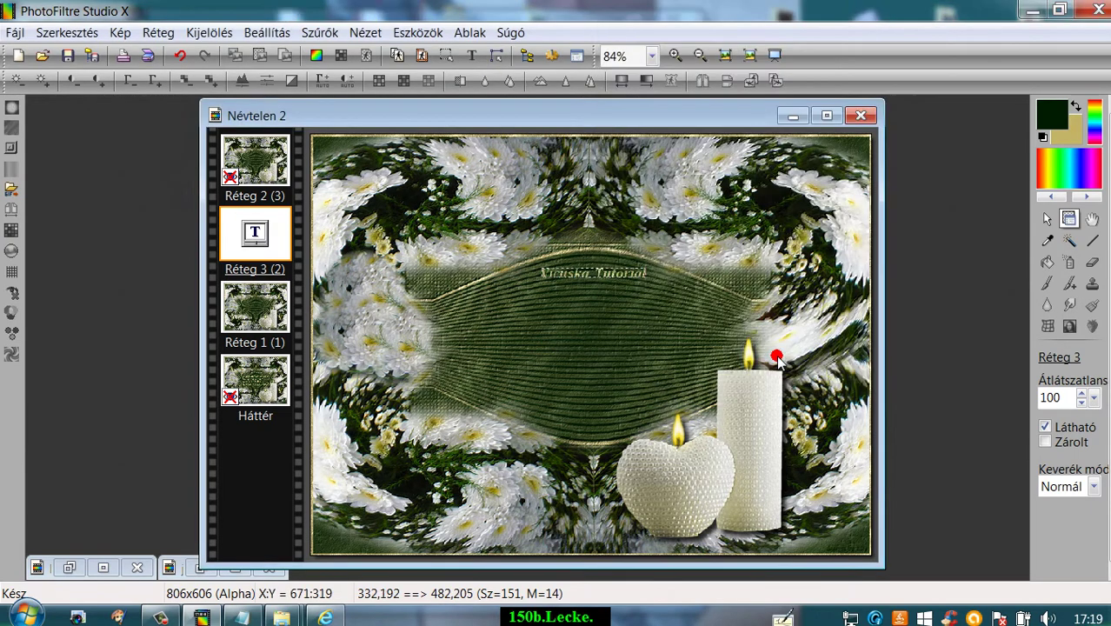
{"action": "right_click", "coordinate": [257, 229]}
{"action": "left_click", "coordinate": [318, 490]}
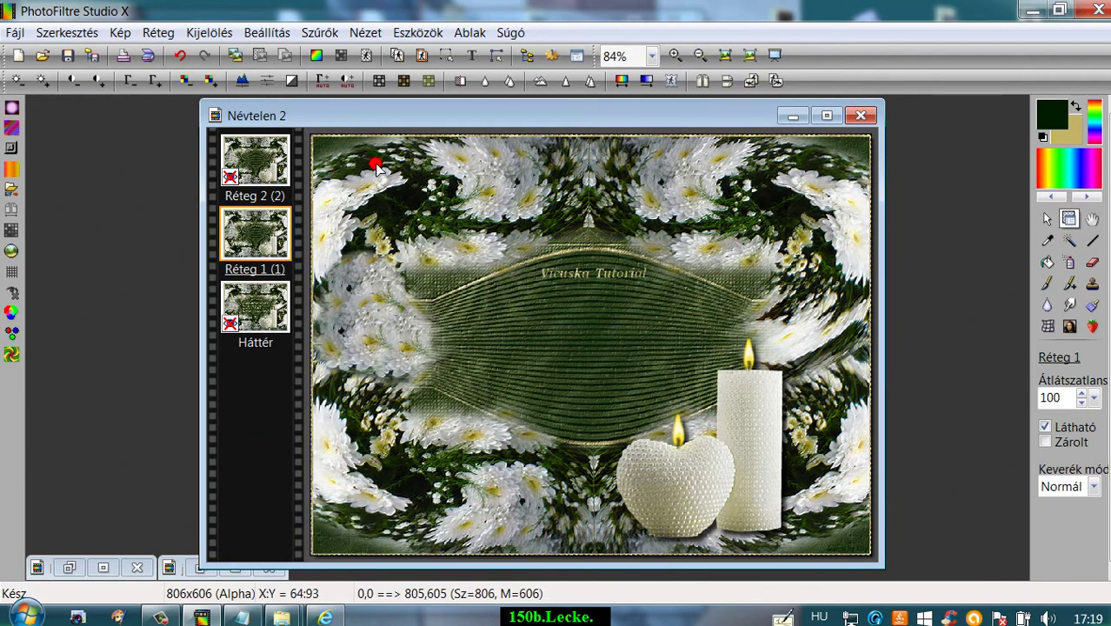
Start a new caption on Réteg 1 and remove the word "Tutorial" so its text holds only the author's name
{"action": "left_click", "coordinate": [469, 55]}
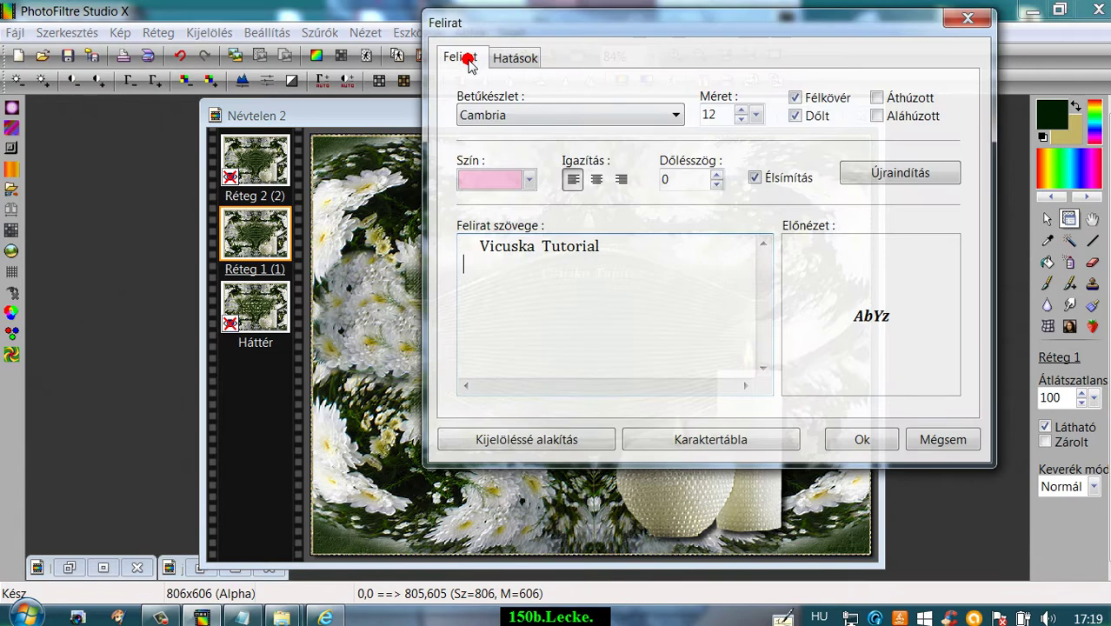
{"action": "left_click_drag", "start_coordinate": [539, 246], "coordinate": [654, 263]}
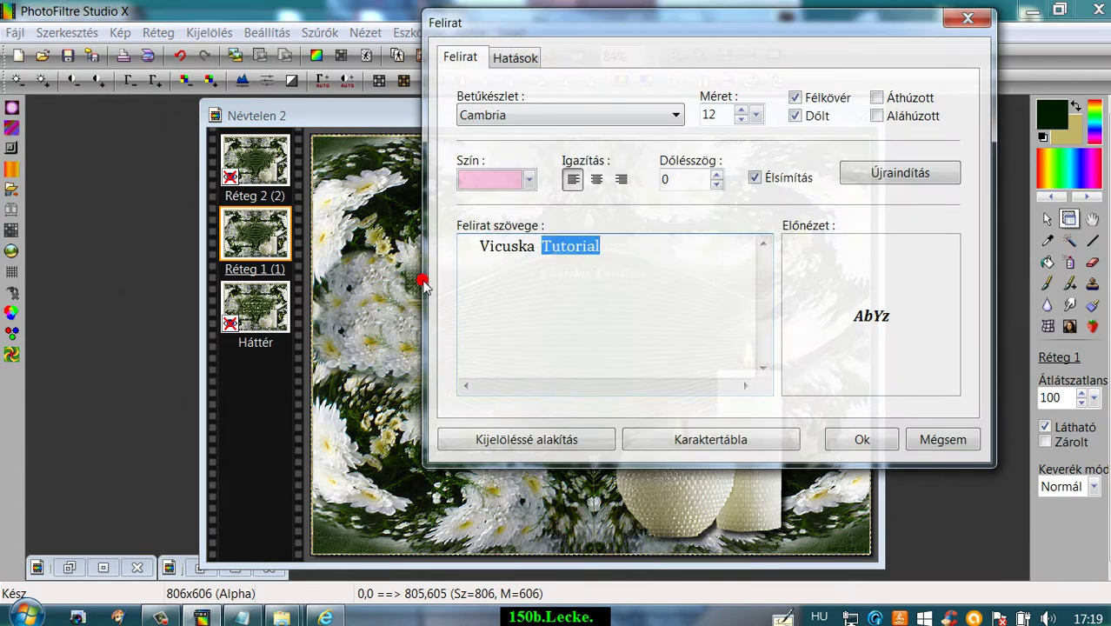
{"action": "key", "text": "Delete"}
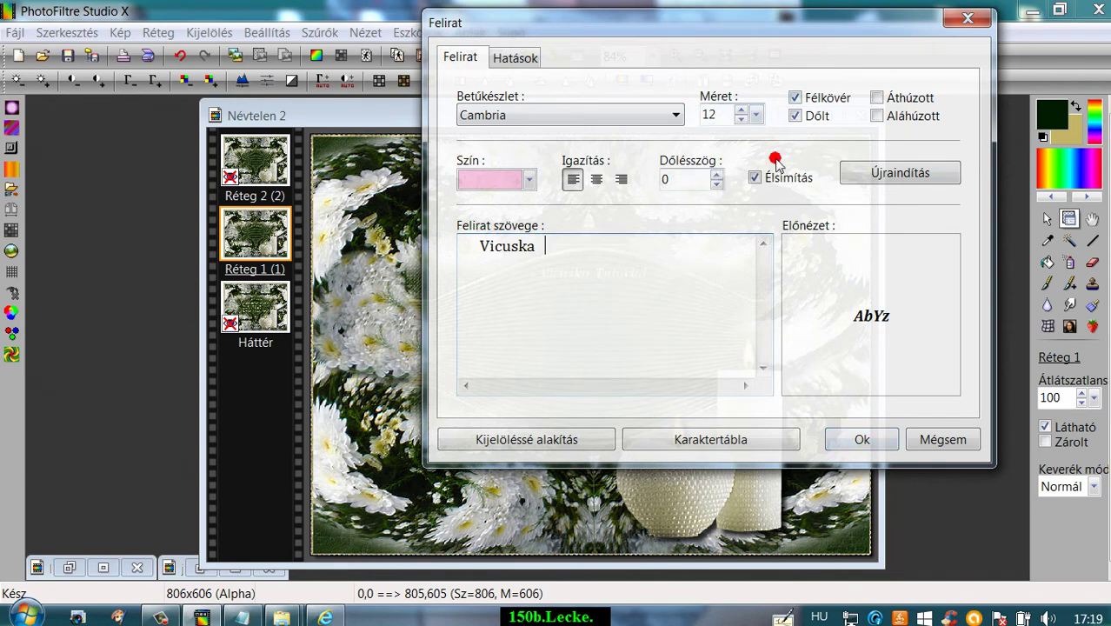
Check the caption's shadow and pattern fill effects, and insert the signature caption as a text layer
{"action": "left_click", "coordinate": [510, 59]}
{"action": "left_click", "coordinate": [825, 389]}
{"action": "left_click", "coordinate": [598, 382]}
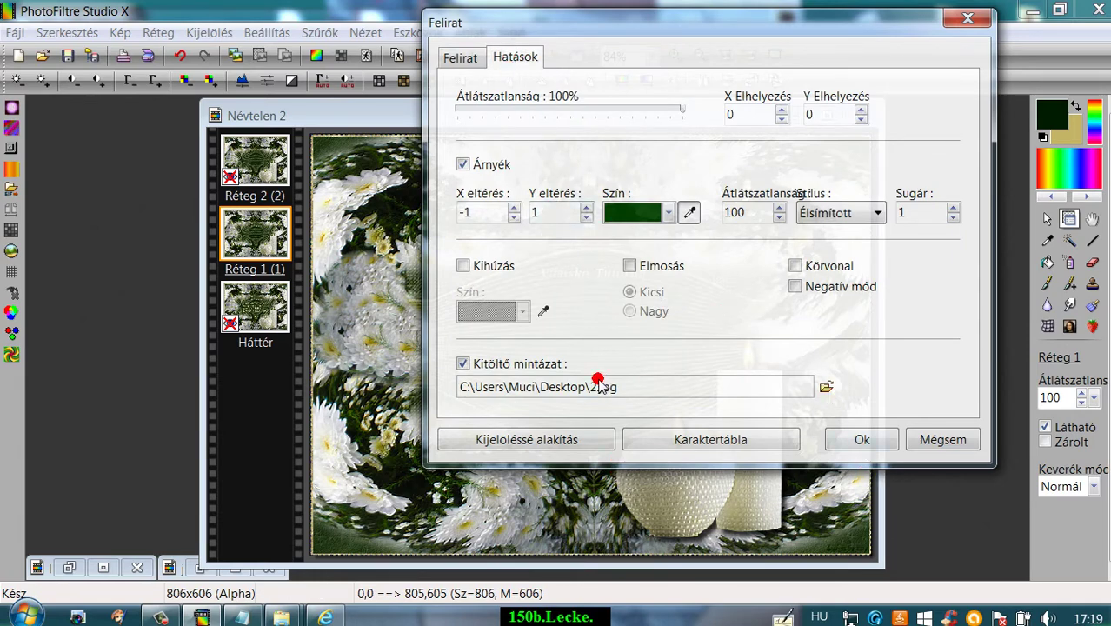
{"action": "left_click", "coordinate": [859, 438]}
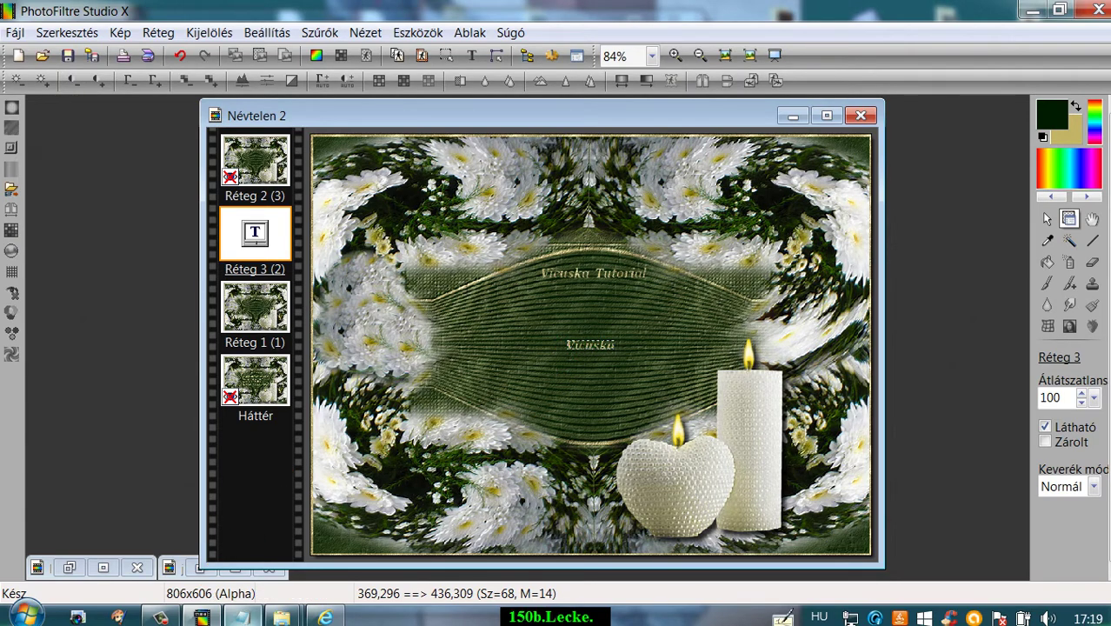
Look up the noted coordinates for the text layers in the vers file in Notepad, and return to PhotoFiltre
{"action": "left_click", "coordinate": [246, 619]}
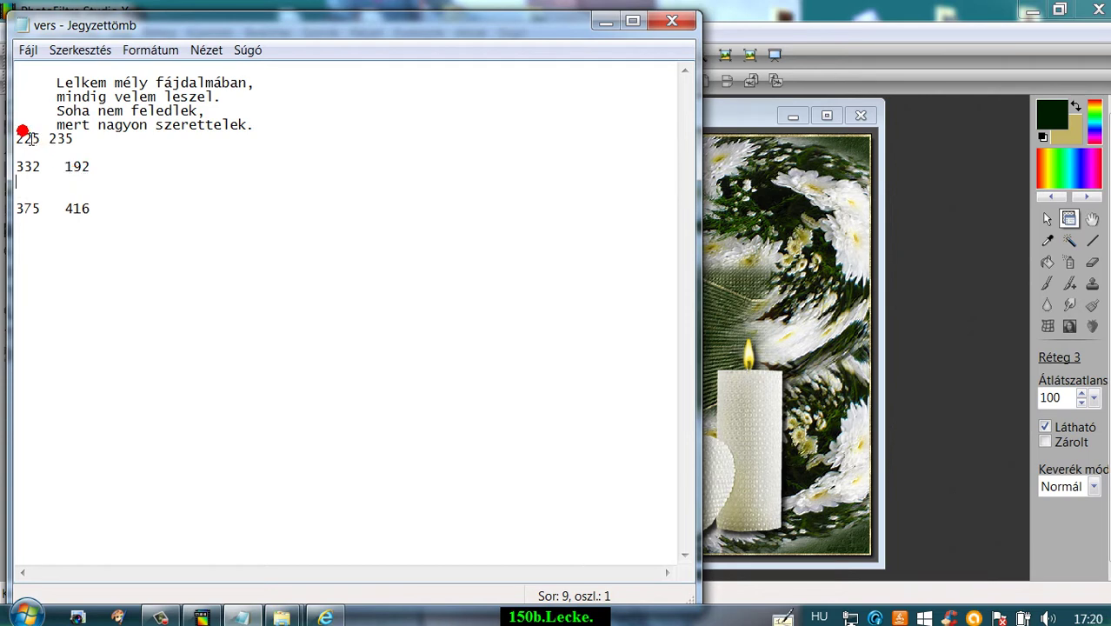
{"action": "left_click_drag", "start_coordinate": [84, 144], "coordinate": [12, 139]}
{"action": "left_click_drag", "start_coordinate": [97, 172], "coordinate": [25, 168]}
{"action": "left_click_drag", "start_coordinate": [114, 228], "coordinate": [77, 198]}
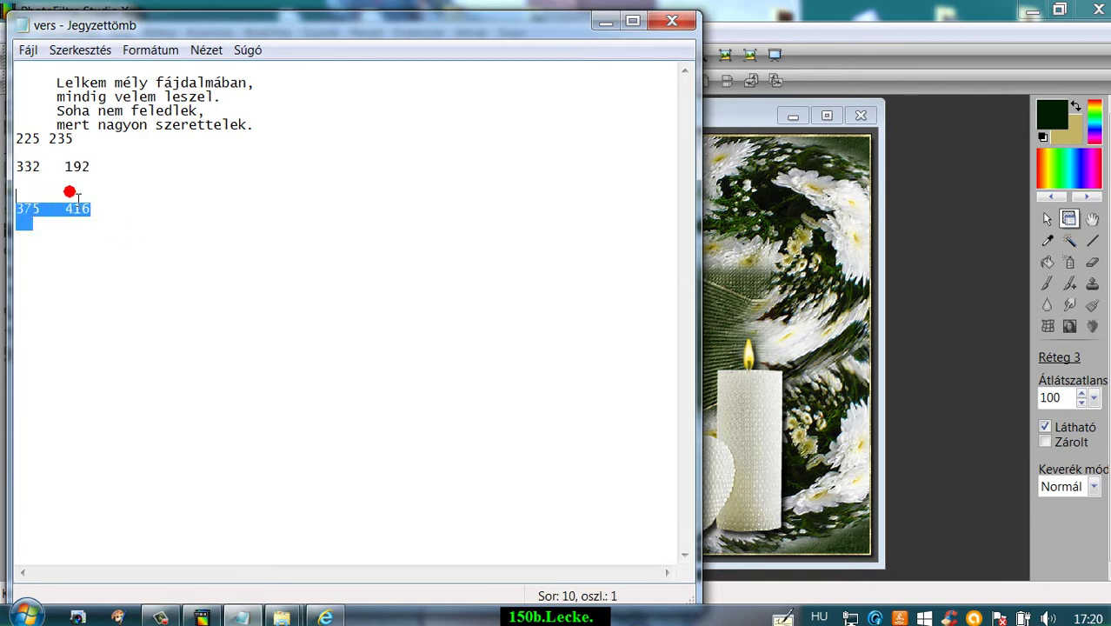
{"action": "left_click", "coordinate": [736, 115]}
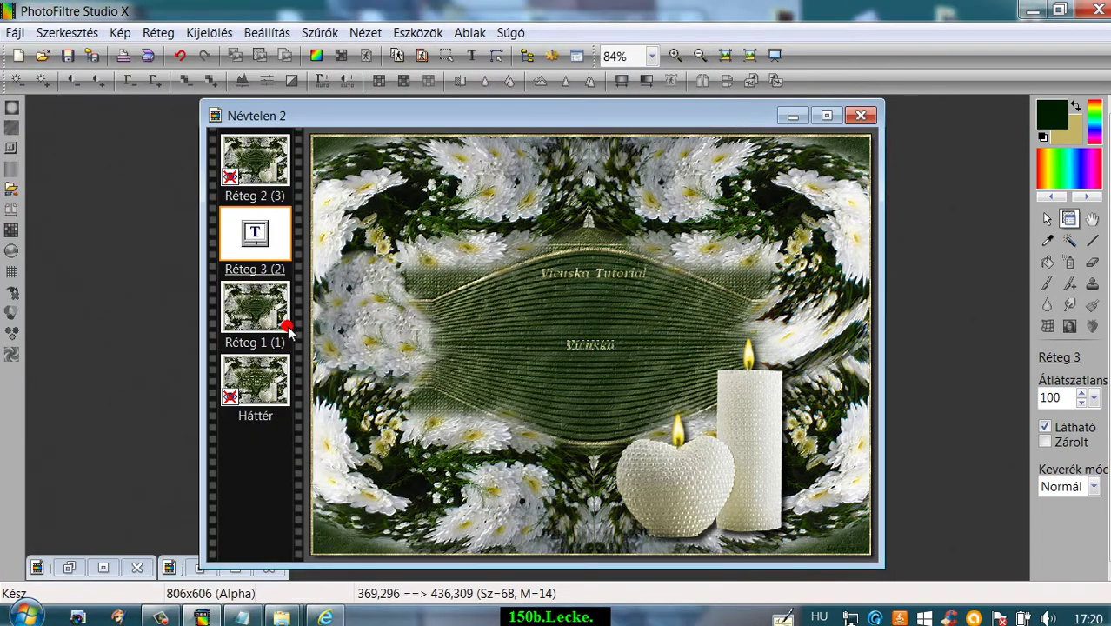
Position the signature text layer manually at X 375, Y 416 and merge it with the layer below
{"action": "right_click", "coordinate": [247, 229]}
{"action": "left_click", "coordinate": [287, 315]}
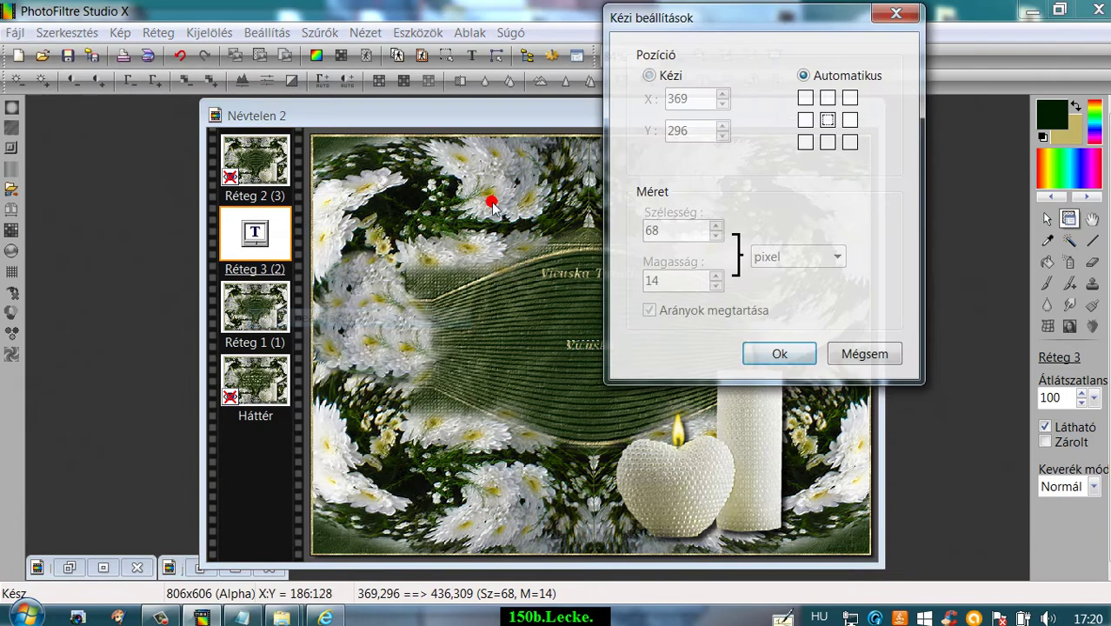
{"action": "left_click", "coordinate": [647, 76]}
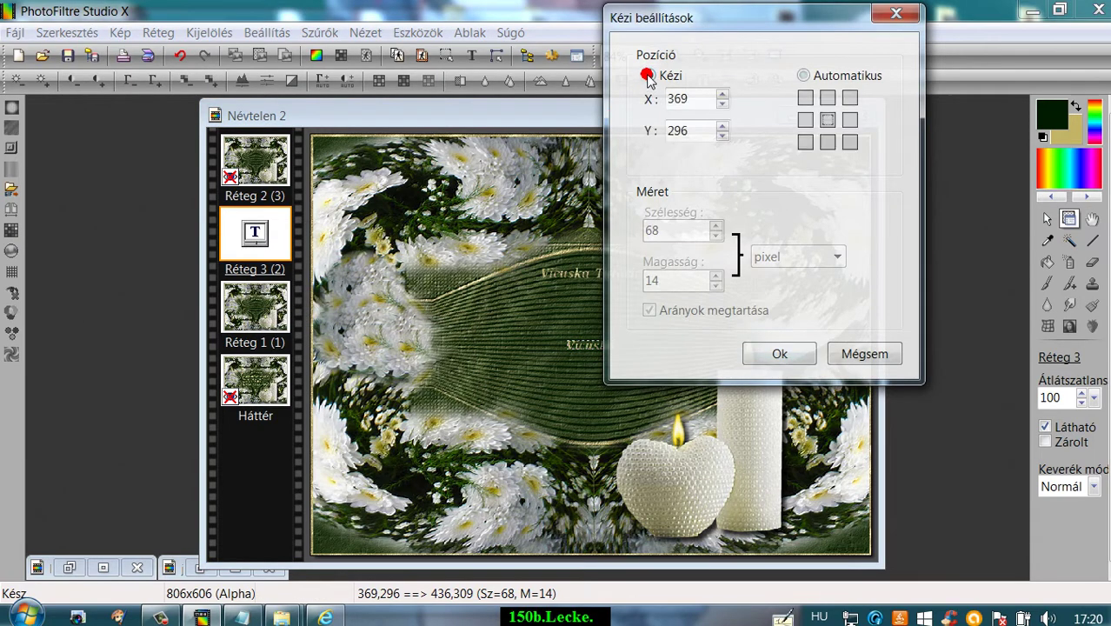
{"action": "left_click", "coordinate": [241, 618]}
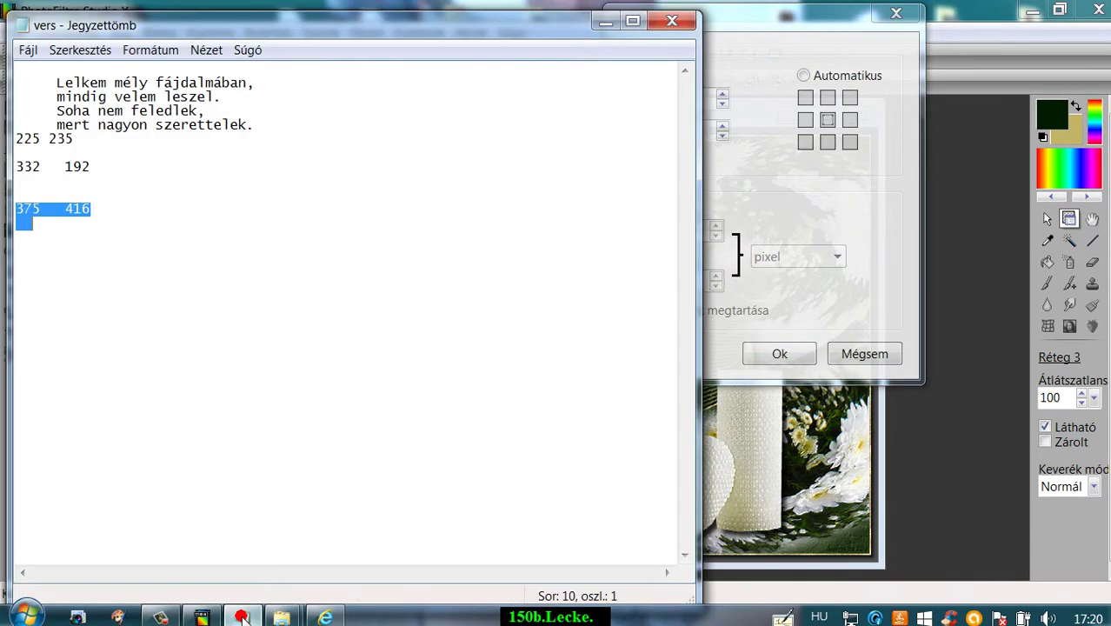
{"action": "left_click", "coordinate": [964, 132]}
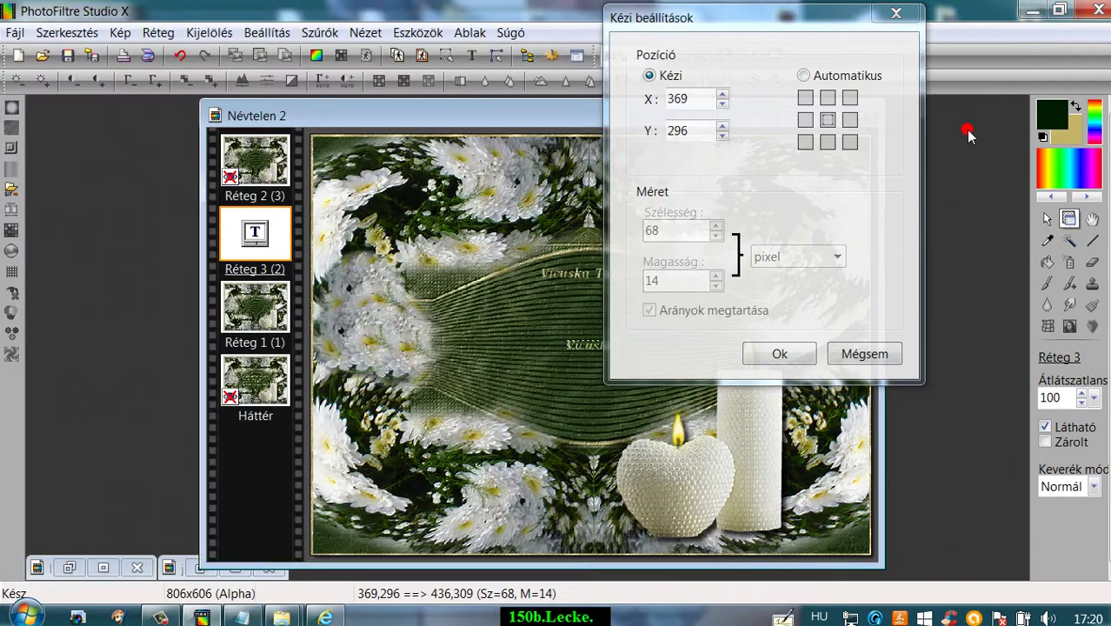
{"action": "left_click", "coordinate": [696, 102]}
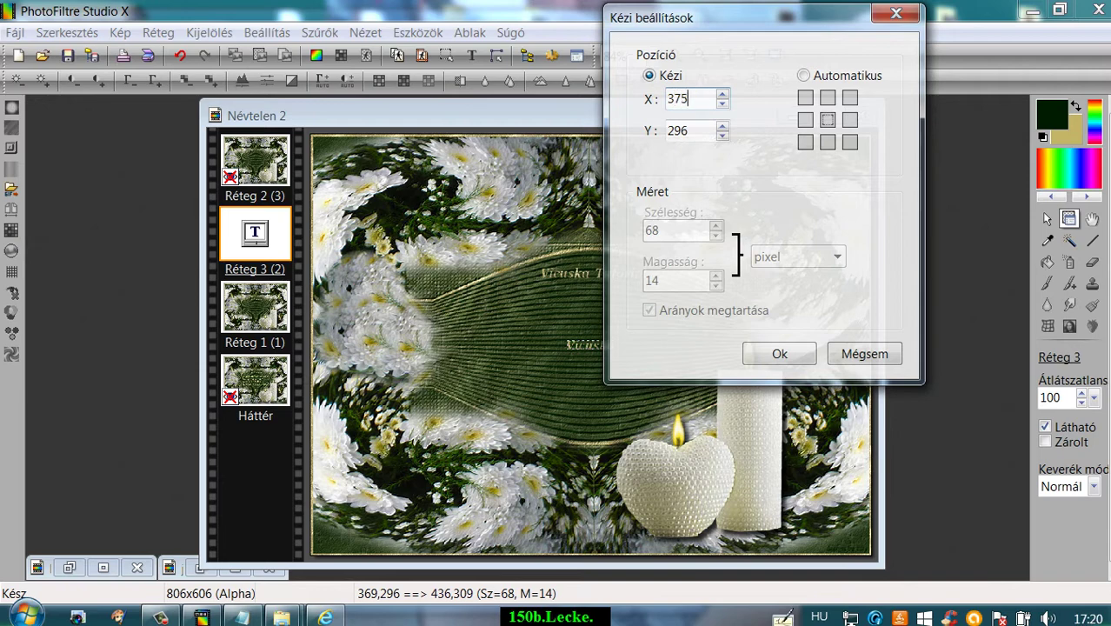
{"action": "left_click", "coordinate": [703, 131]}
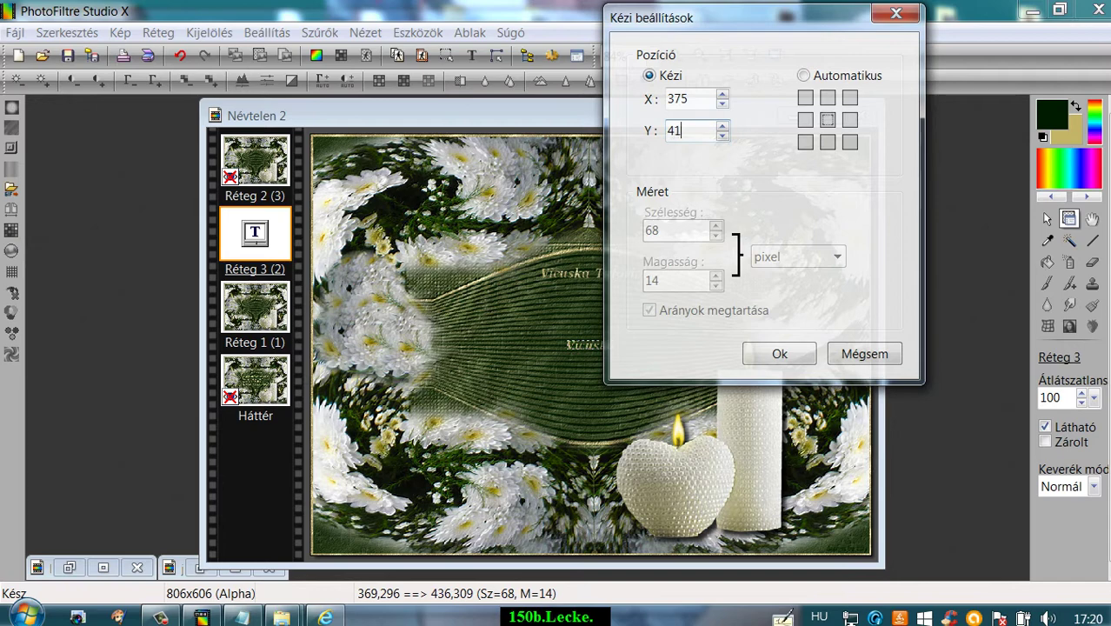
{"action": "left_click", "coordinate": [778, 351]}
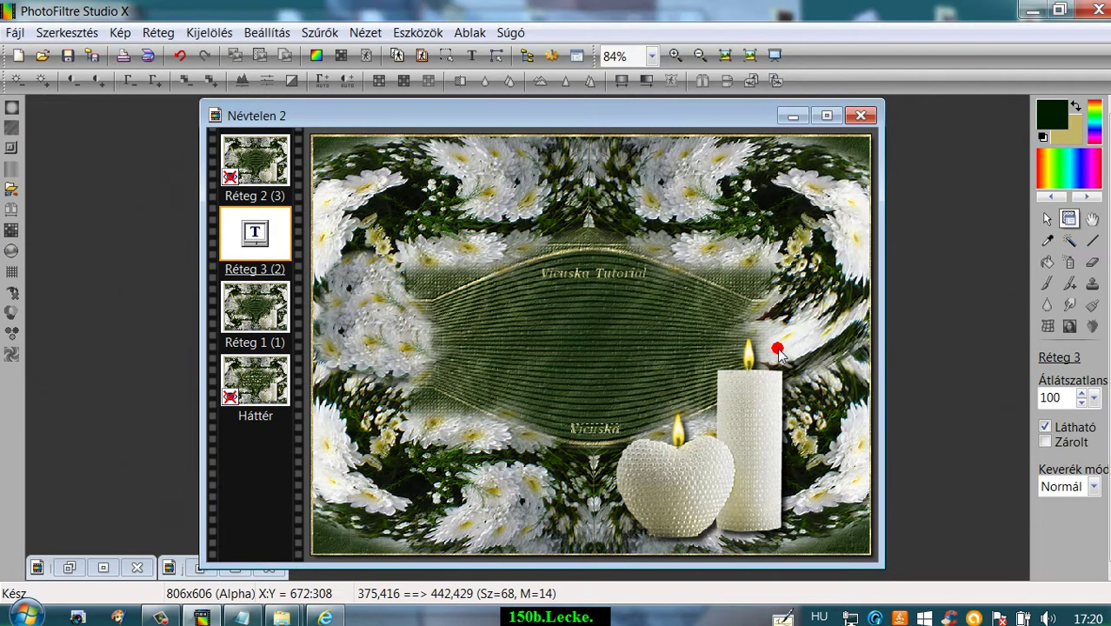
{"action": "right_click", "coordinate": [263, 225]}
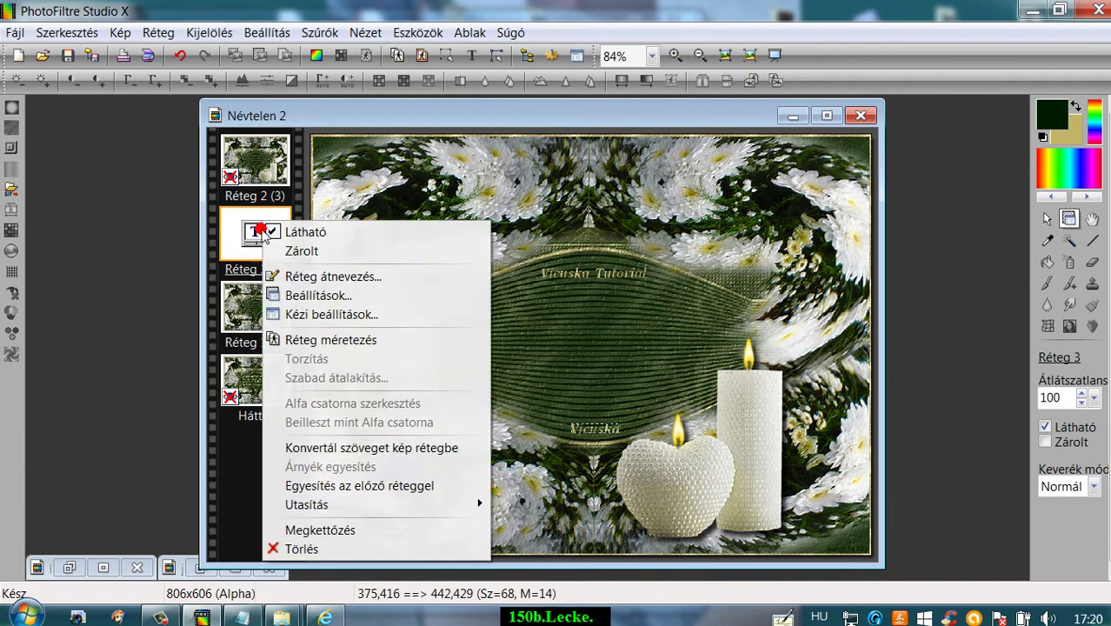
{"action": "left_click", "coordinate": [298, 487]}
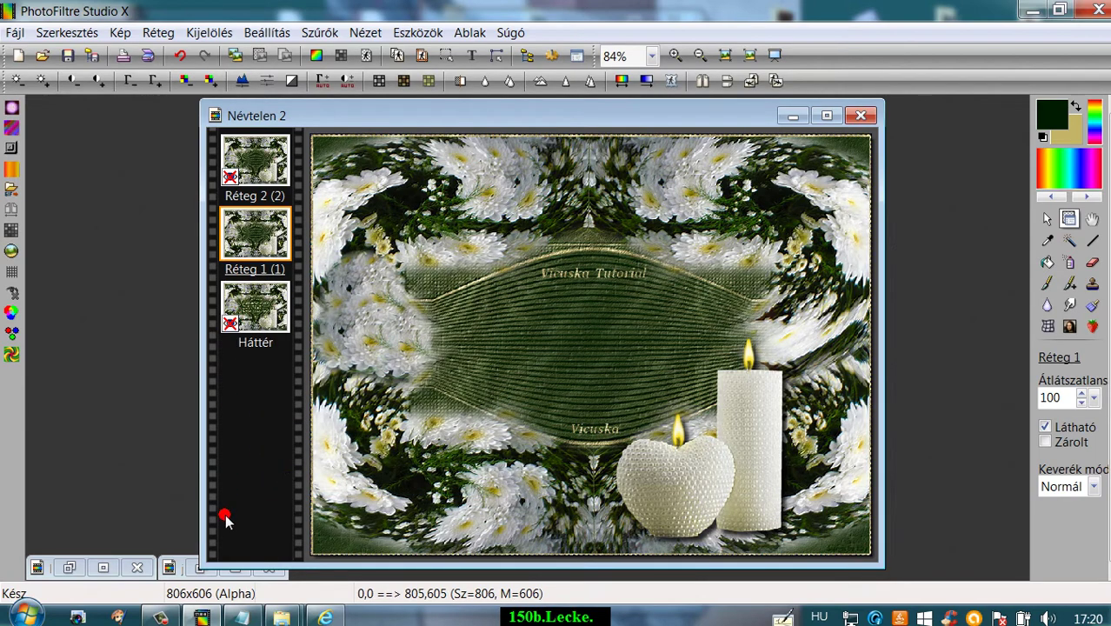
Copy the four-line verse from the vers file in Notepad and minimize the file
{"action": "left_click", "coordinate": [242, 617]}
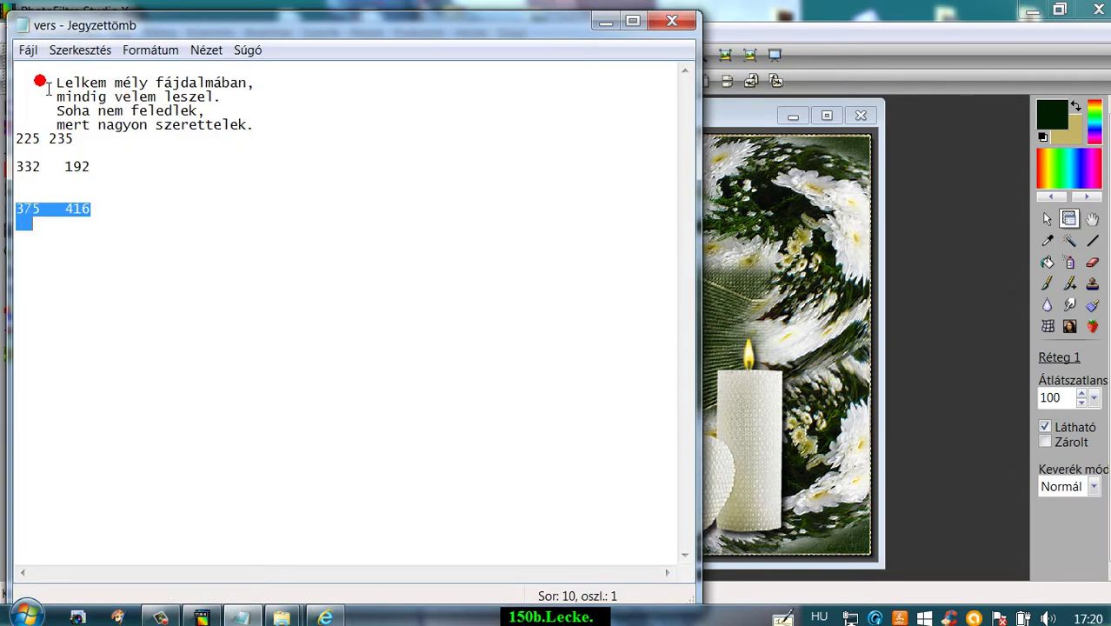
{"action": "left_click_drag", "start_coordinate": [40, 81], "coordinate": [257, 127]}
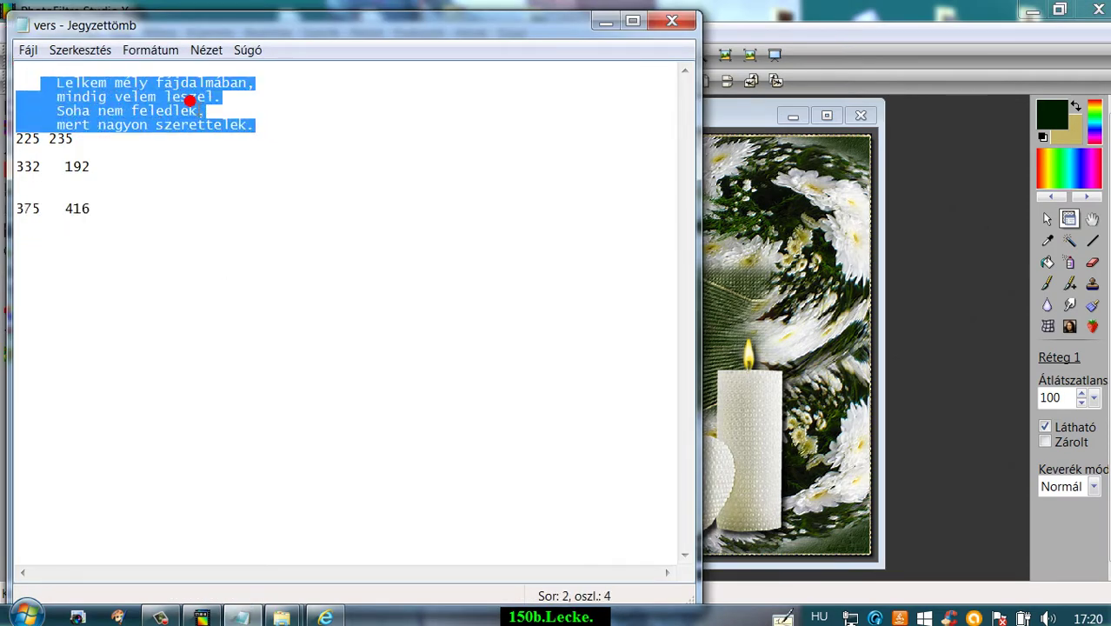
{"action": "right_click", "coordinate": [189, 101]}
{"action": "left_click", "coordinate": [236, 159]}
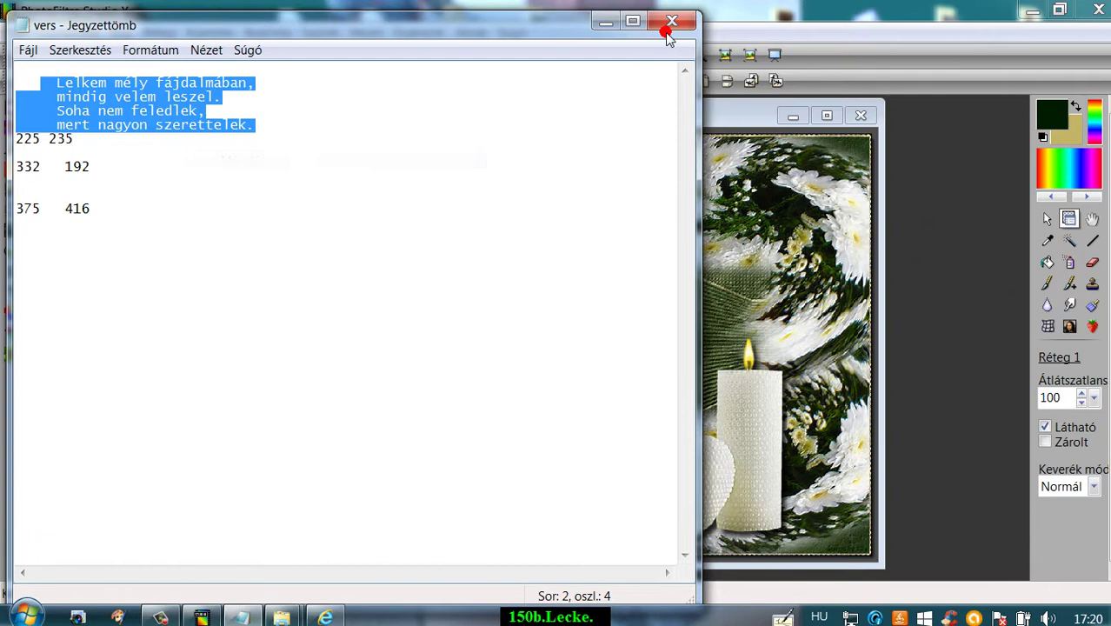
{"action": "left_click", "coordinate": [619, 22]}
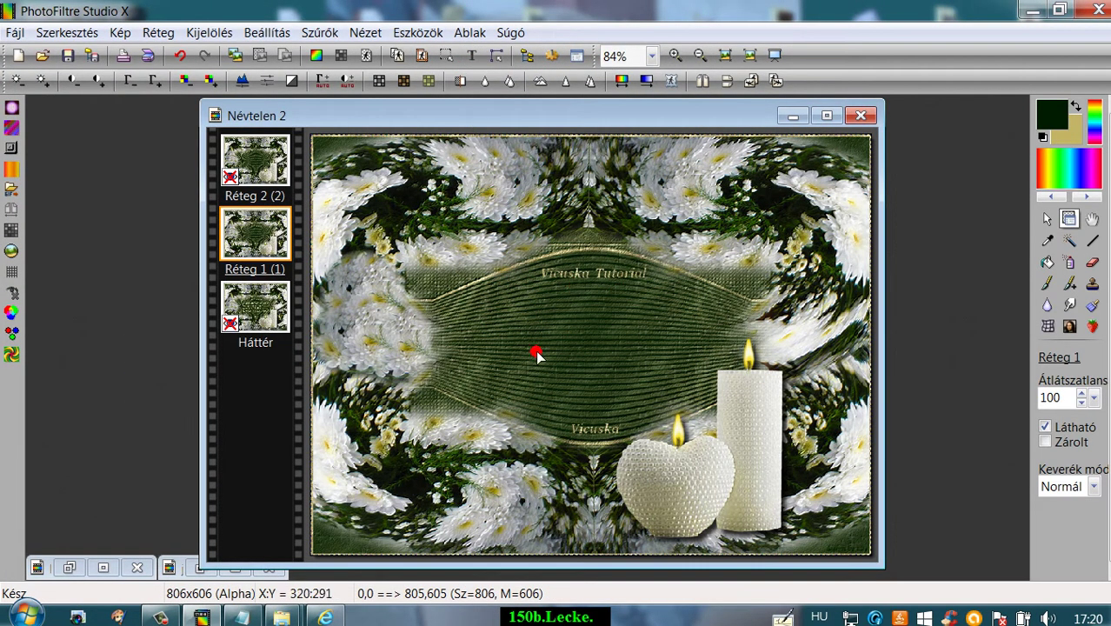
Replace the caption text with the copied verse and insert it as a text layer
{"action": "left_click", "coordinate": [471, 55]}
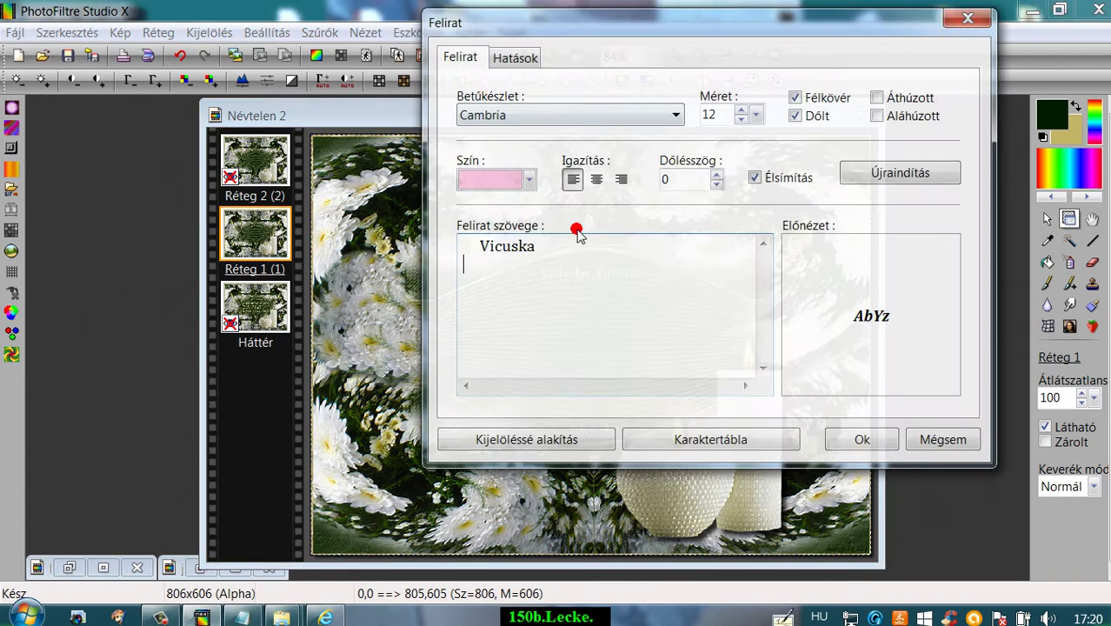
{"action": "double_click", "coordinate": [487, 253]}
{"action": "key", "text": "Delete"}
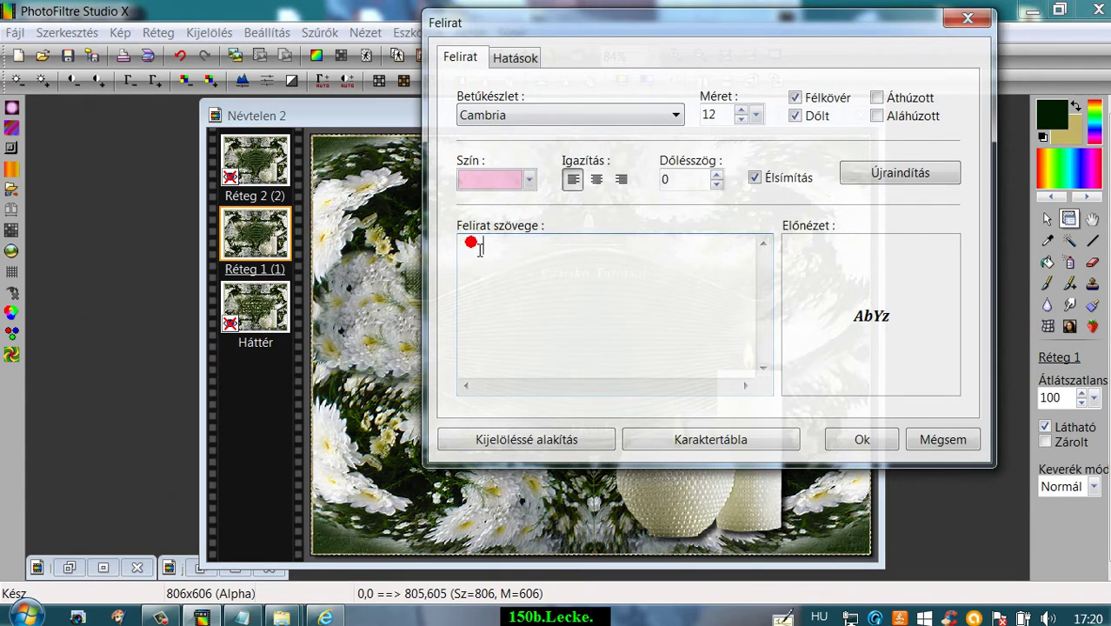
{"action": "right_click", "coordinate": [472, 243]}
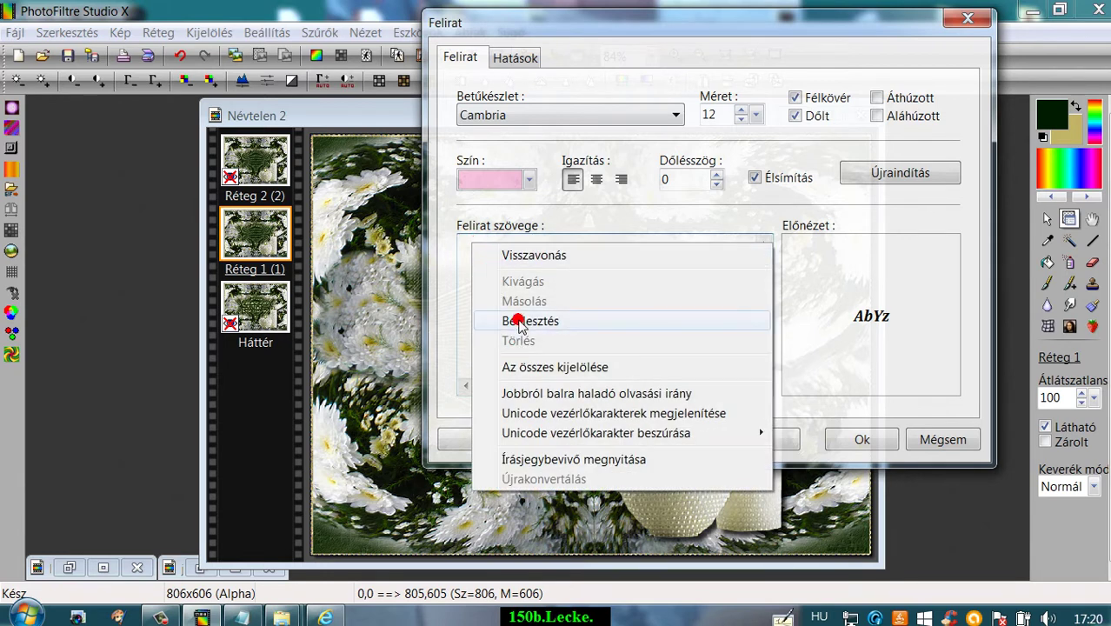
{"action": "left_click", "coordinate": [517, 318]}
{"action": "left_click", "coordinate": [467, 261]}
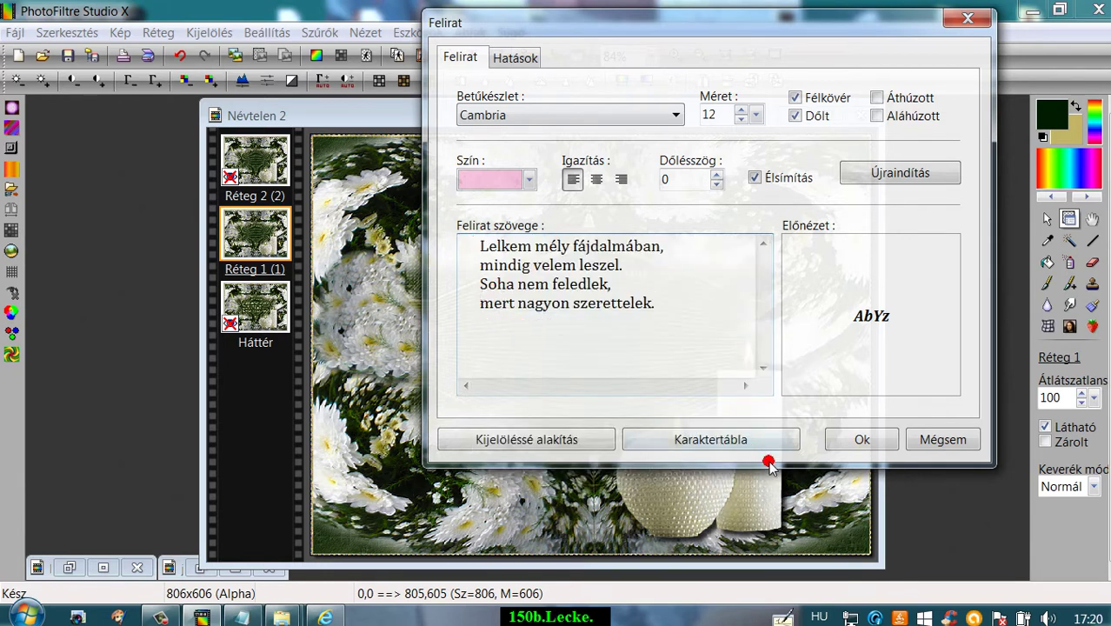
{"action": "left_click", "coordinate": [865, 441]}
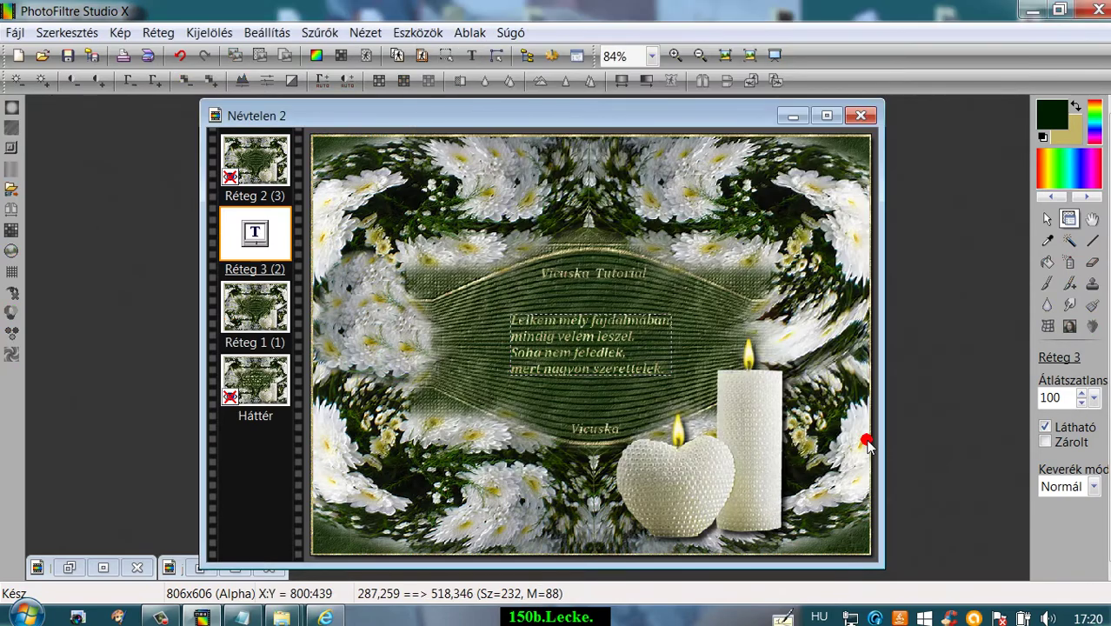
Undo the inserted verse layer and insert the verse caption again with font size 18
{"action": "left_click", "coordinate": [183, 55]}
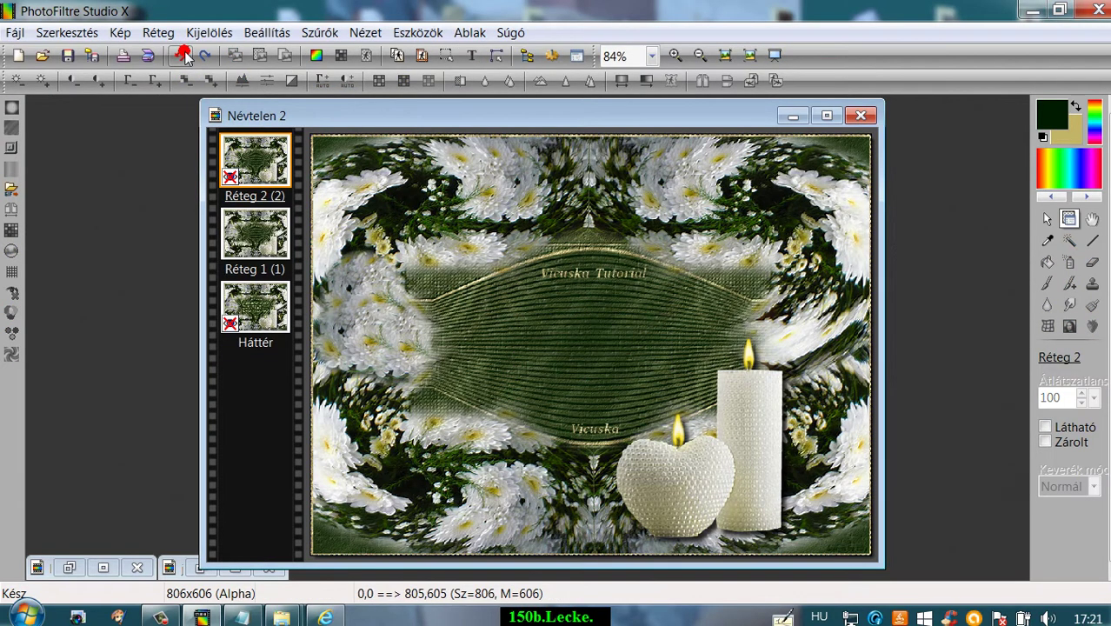
{"action": "left_click", "coordinate": [472, 55]}
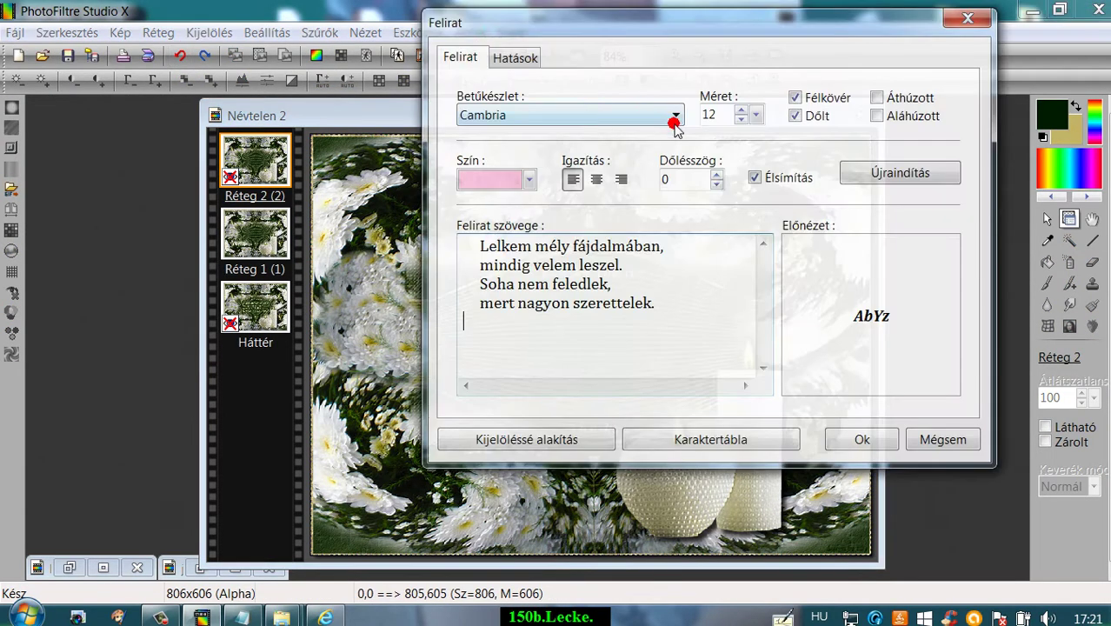
{"action": "left_click", "coordinate": [739, 111]}
{"action": "left_click", "coordinate": [740, 111]}
{"action": "left_click", "coordinate": [739, 111]}
{"action": "left_click", "coordinate": [740, 111]}
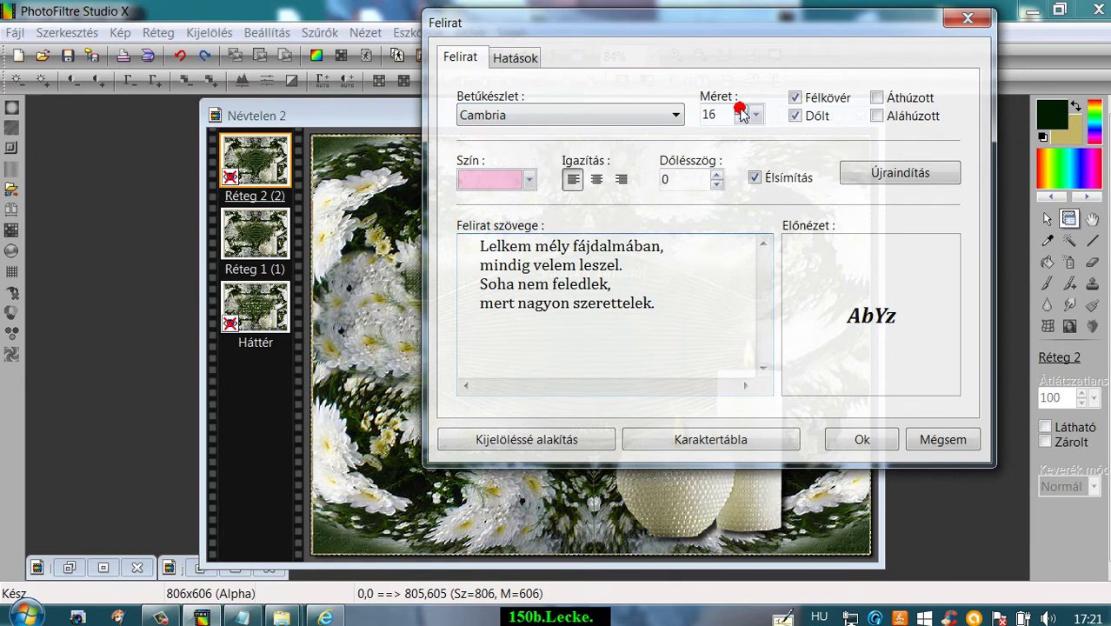
{"action": "left_click", "coordinate": [740, 111]}
{"action": "left_click", "coordinate": [740, 111]}
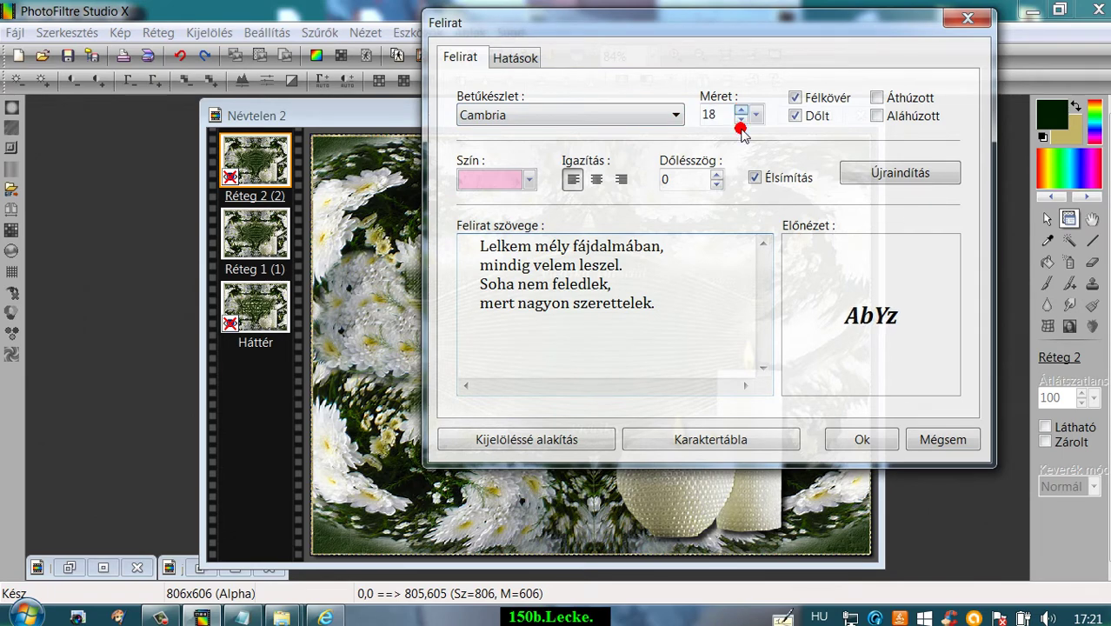
{"action": "left_click", "coordinate": [851, 437]}
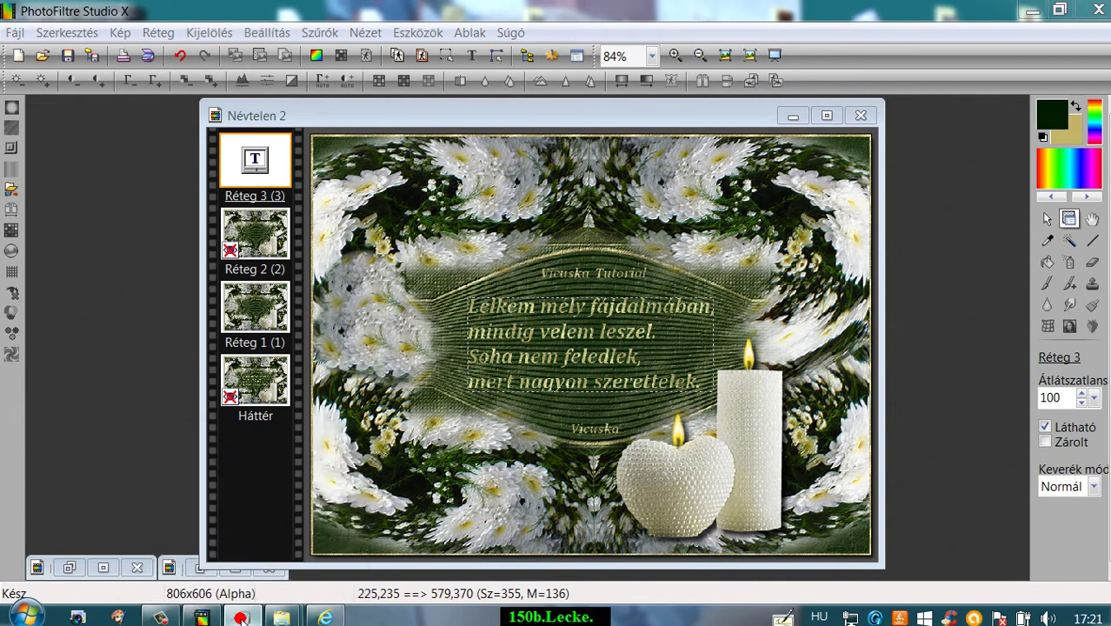
Check the noted verse coordinates in Notepad and move the verse text layer below Réteg 2 in PhotoFiltre
{"action": "left_click", "coordinate": [241, 617]}
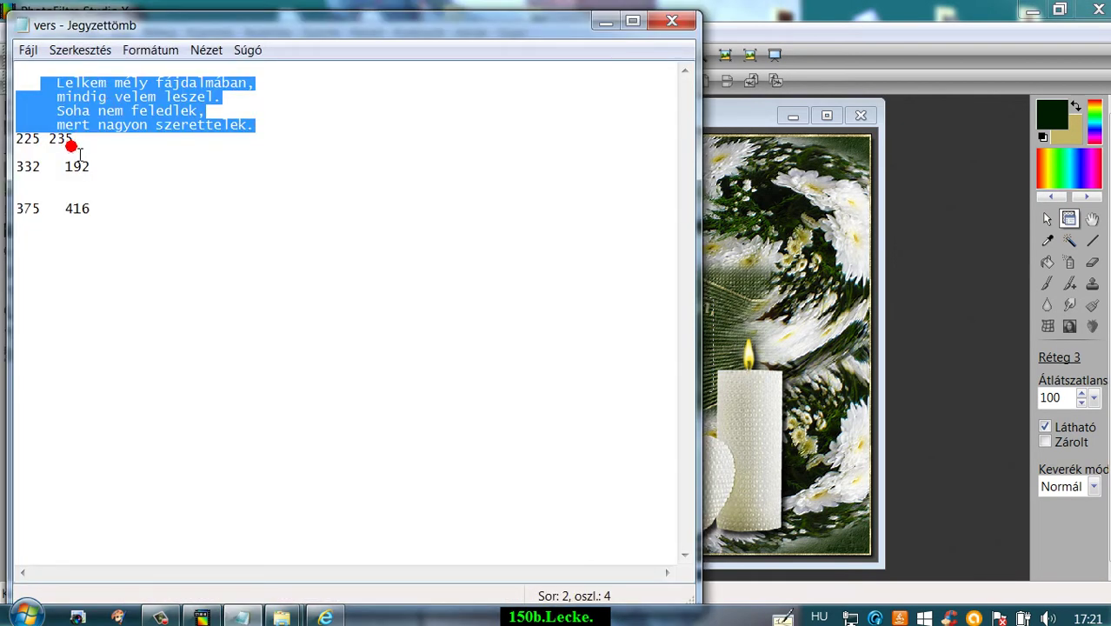
{"action": "left_click", "coordinate": [606, 21]}
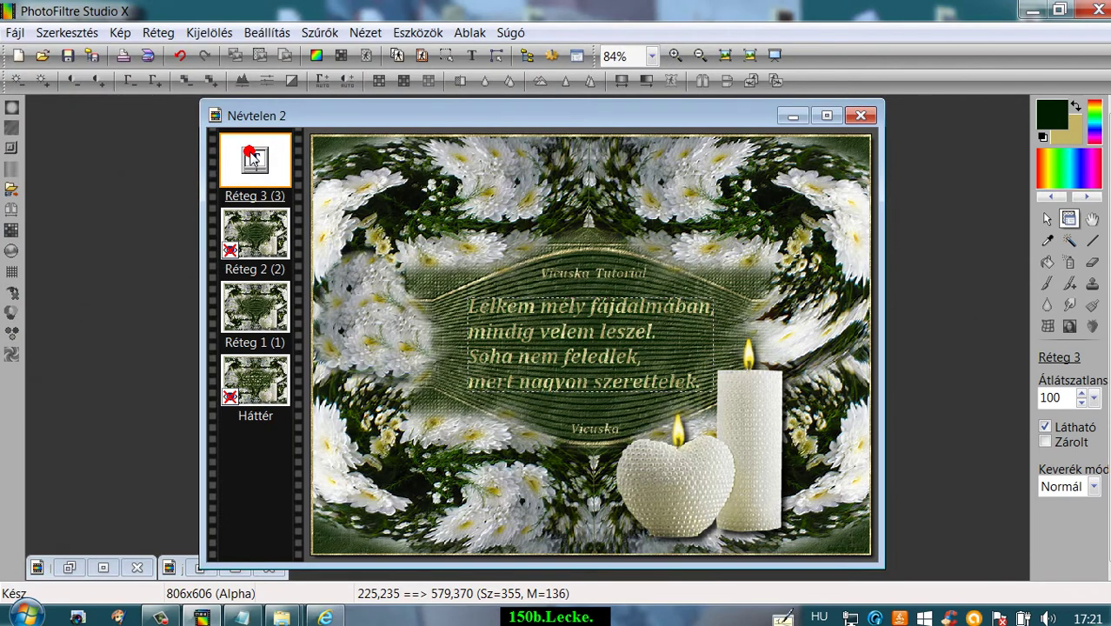
{"action": "right_click", "coordinate": [250, 156]}
{"action": "key", "text": "Escape"}
{"action": "left_click_drag", "start_coordinate": [251, 155], "coordinate": [255, 239]}
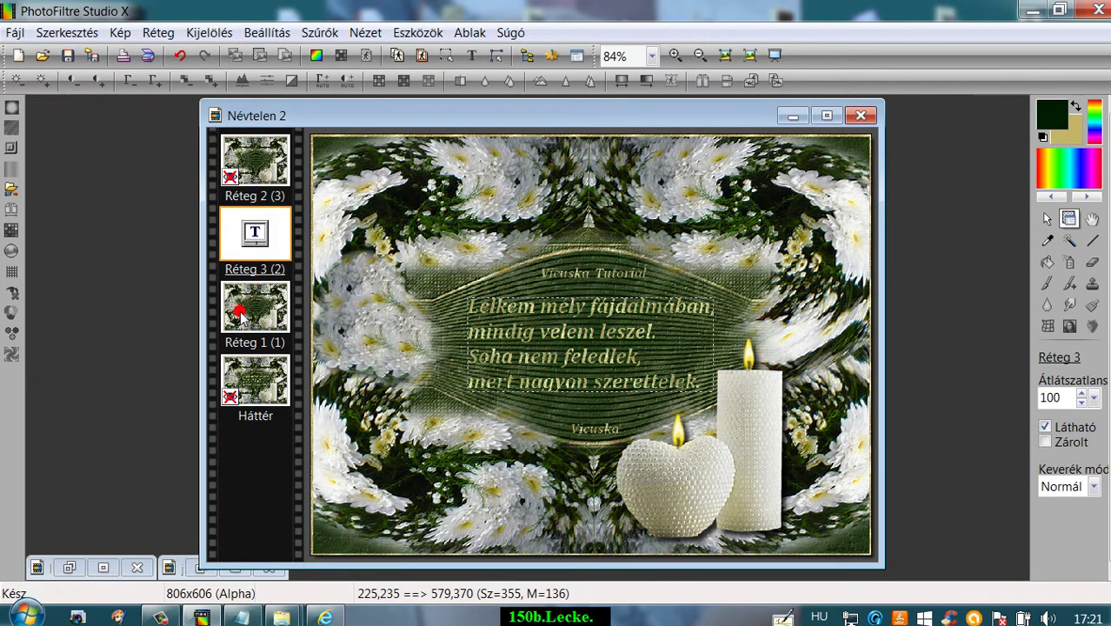
Fix the verse text layer manually at the noted position X 225, Y 235 and merge it with the layer below, Réteg 1
{"action": "right_click", "coordinate": [261, 226]}
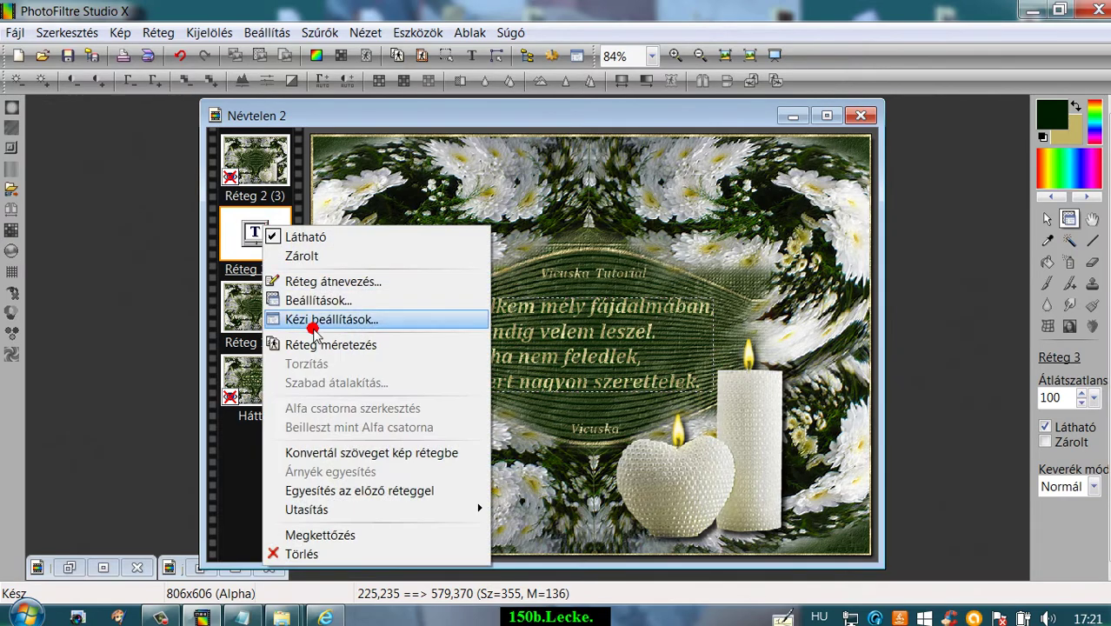
{"action": "left_click", "coordinate": [322, 321]}
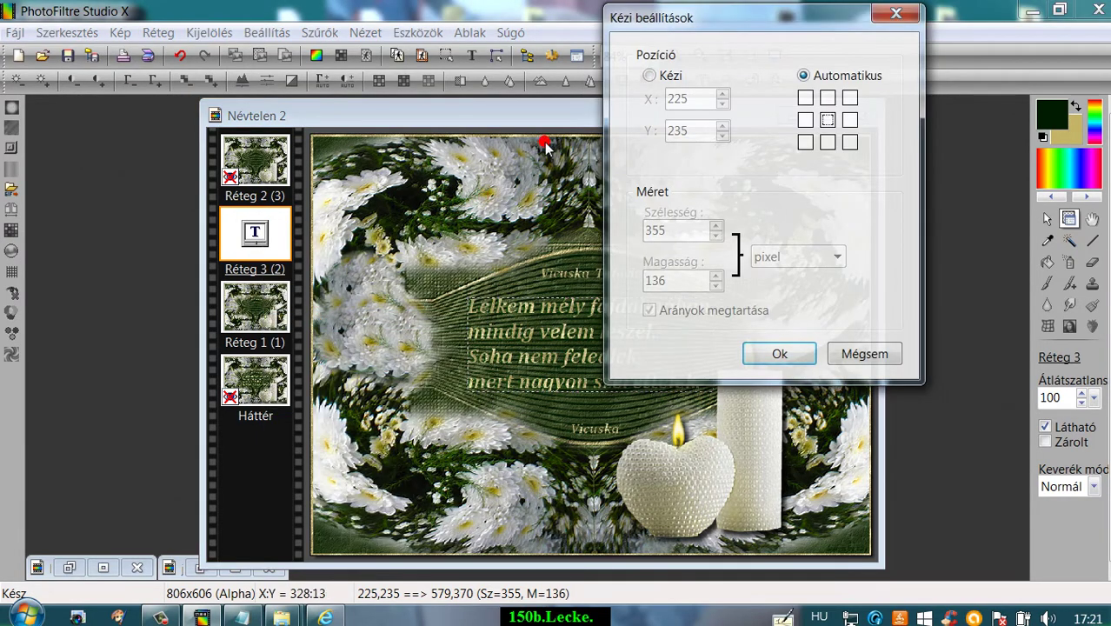
{"action": "left_click", "coordinate": [245, 618]}
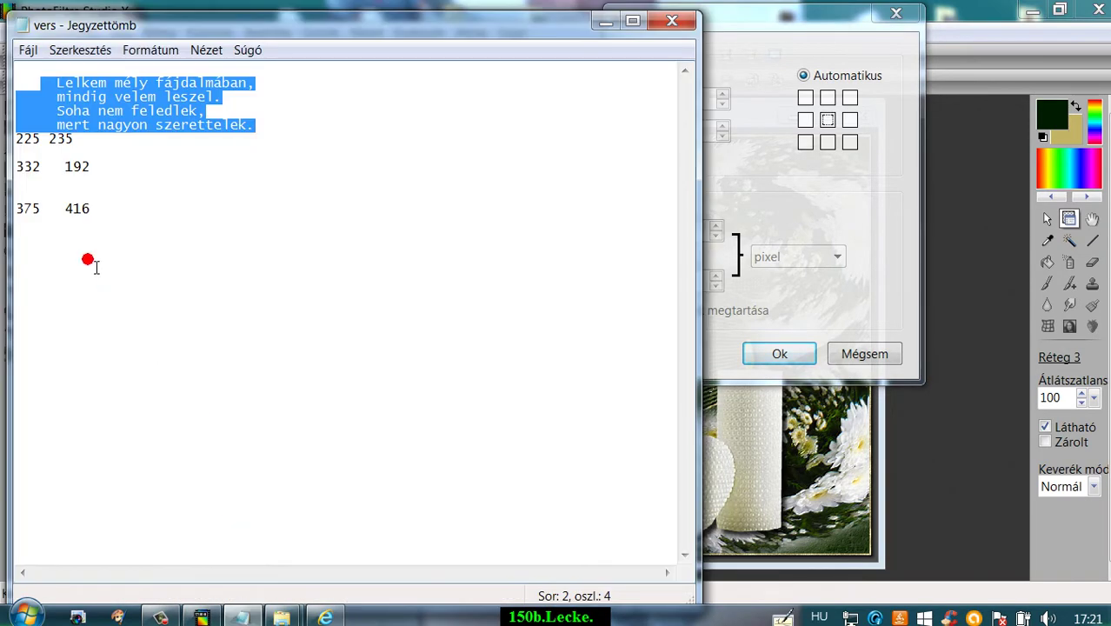
{"action": "left_click", "coordinate": [605, 22]}
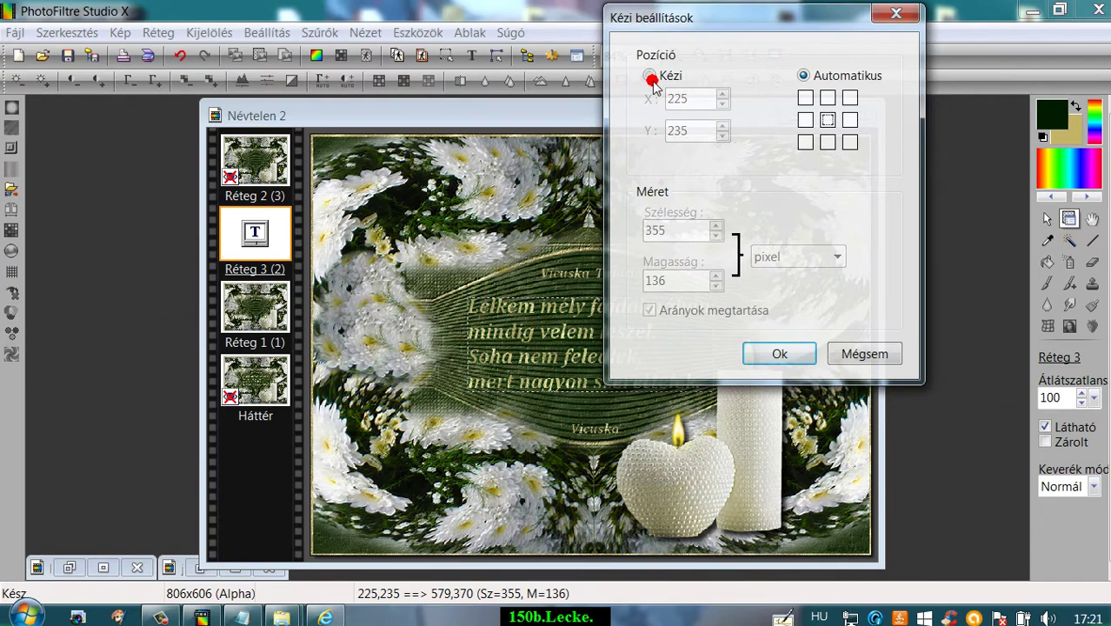
{"action": "left_click", "coordinate": [649, 76]}
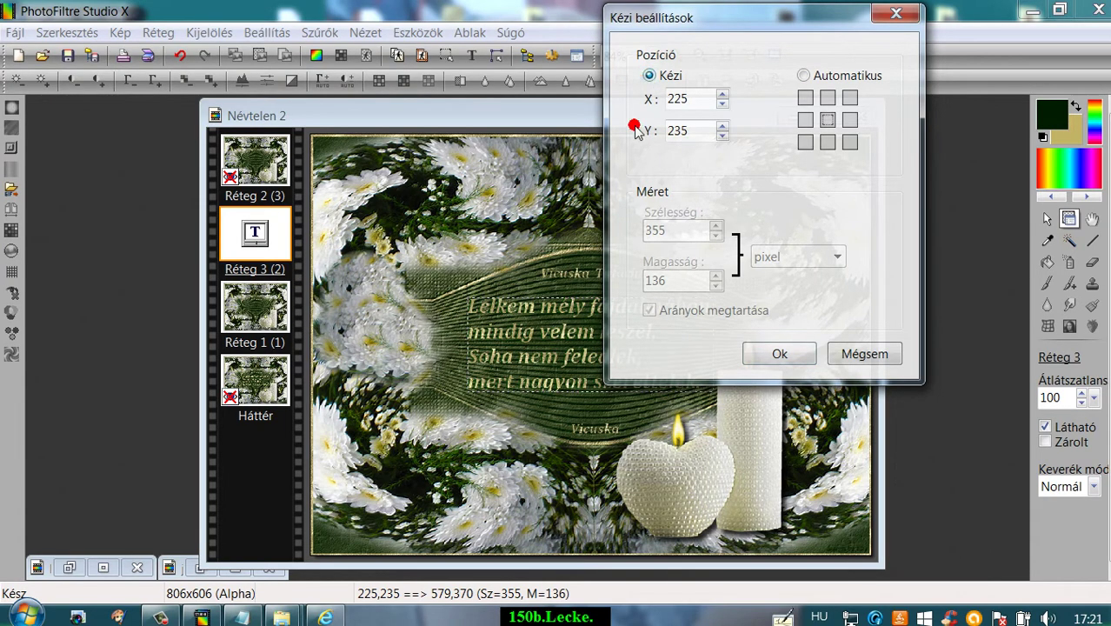
{"action": "left_click", "coordinate": [777, 353]}
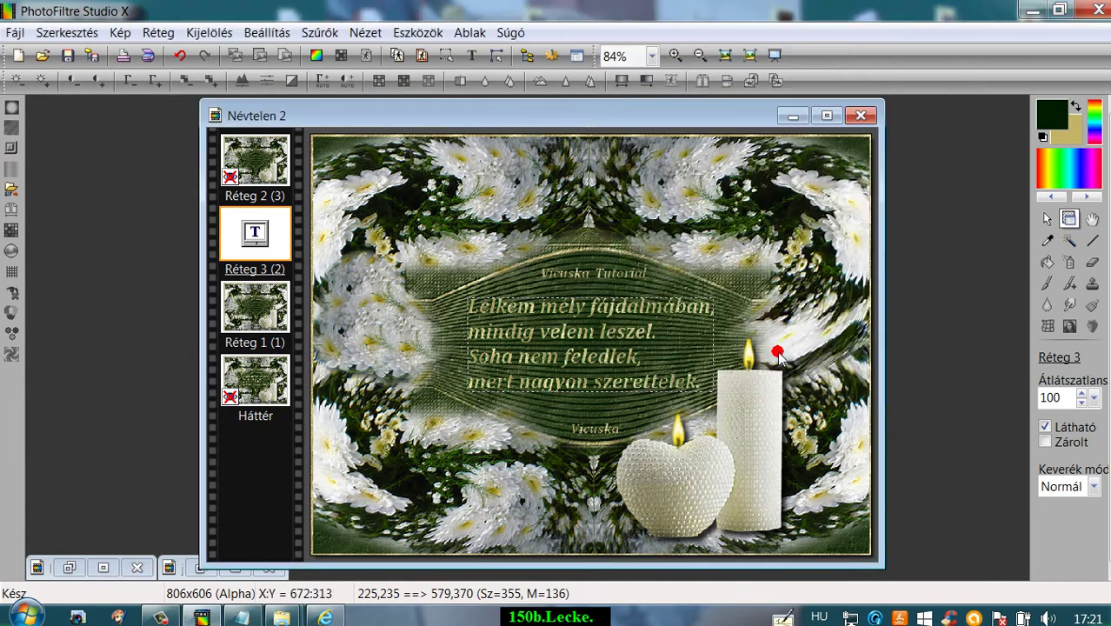
{"action": "right_click", "coordinate": [240, 237]}
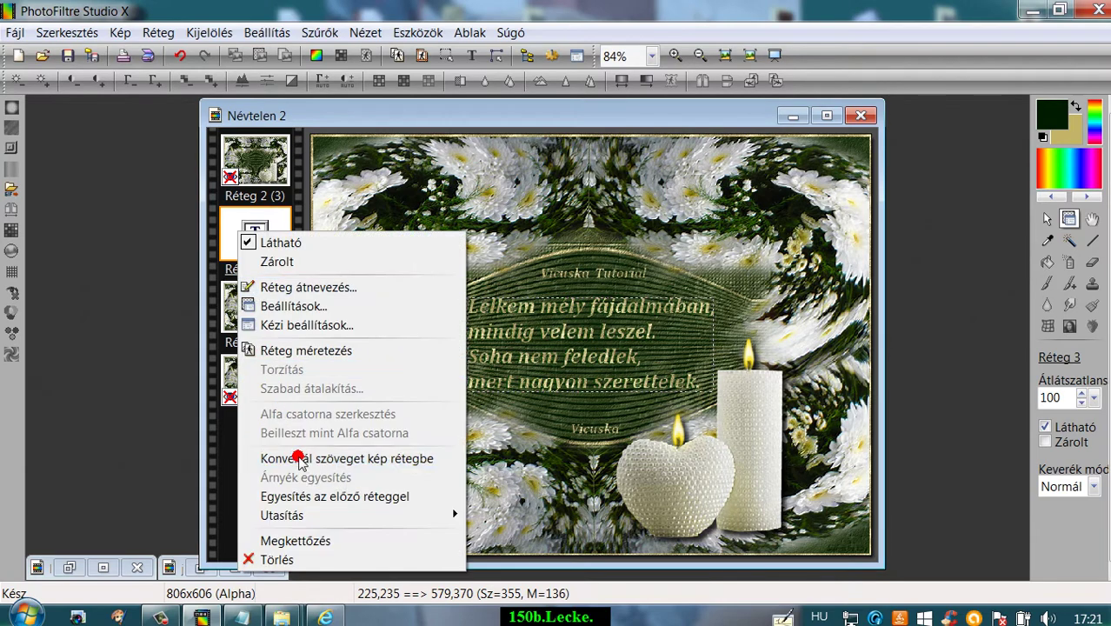
{"action": "left_click", "coordinate": [286, 498]}
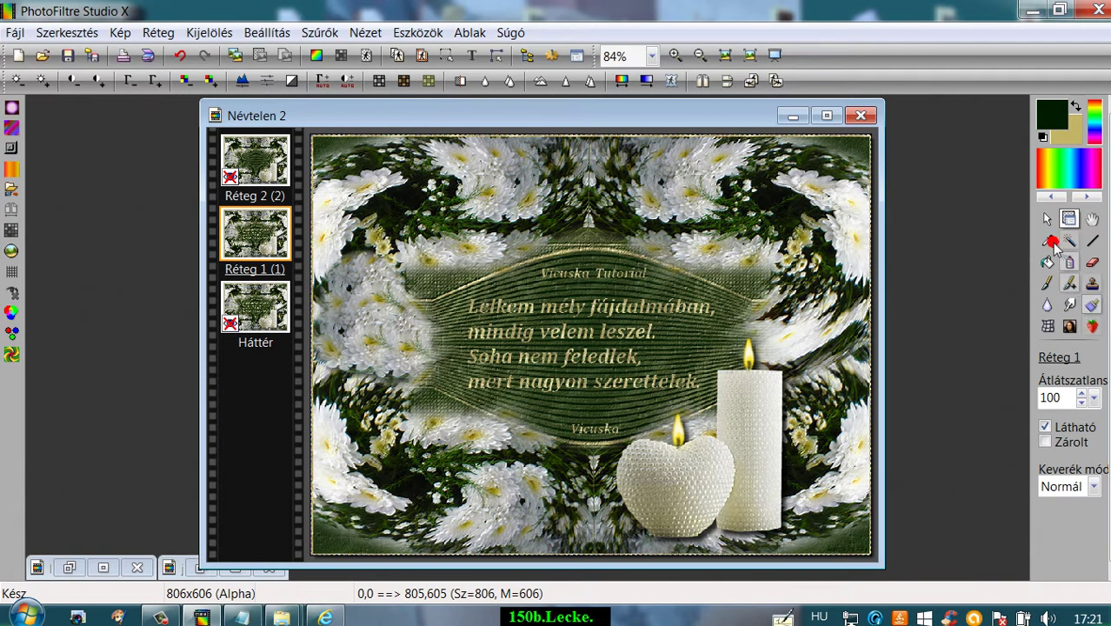
Outline the heart-shaped candle's flame on Réteg 1 with a polygon lasso selection about 18 by 46 pixels
{"action": "left_click", "coordinate": [1047, 220]}
{"action": "left_click", "coordinate": [1069, 398]}
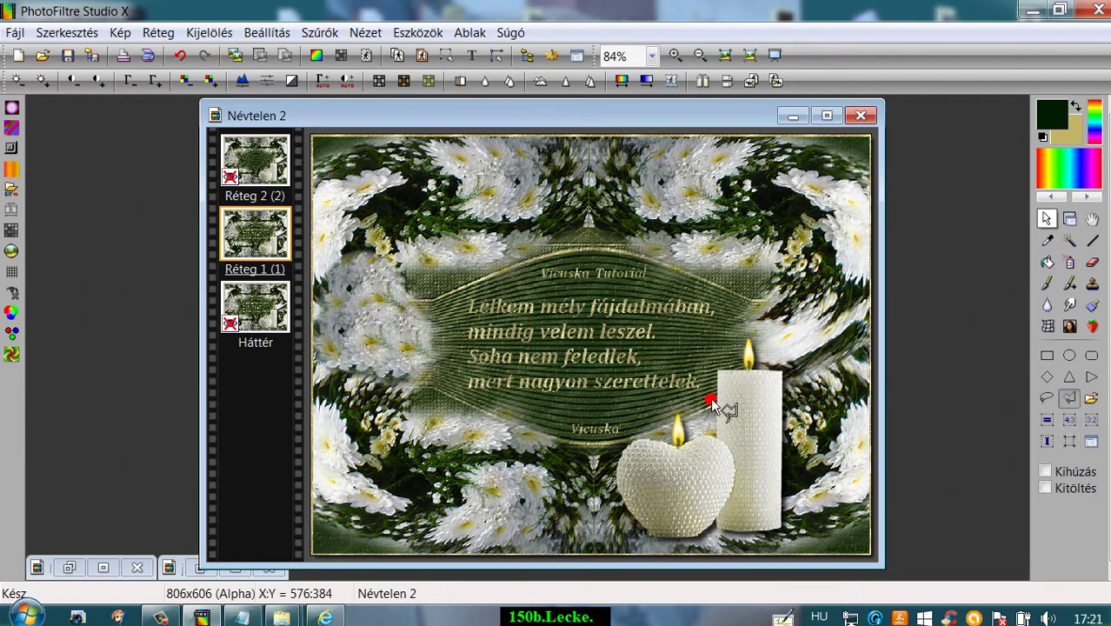
{"action": "left_click", "coordinate": [673, 444]}
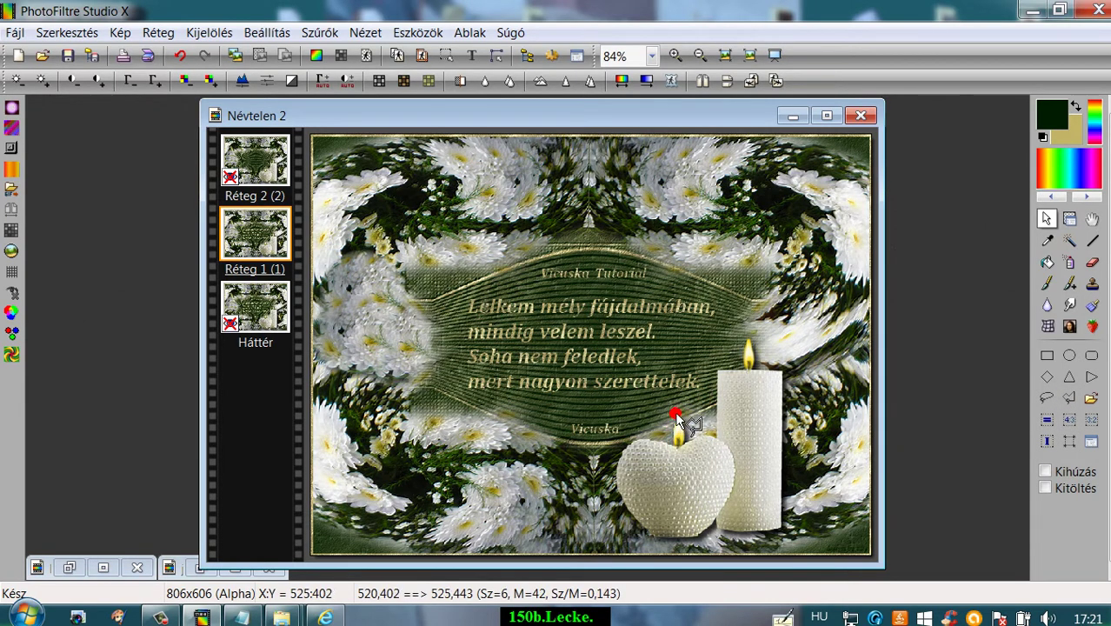
{"action": "mouse_move", "coordinate": [677, 416]}
{"action": "left_mouse_down"}
{"action": "mouse_move", "coordinate": [678, 406]}
{"action": "mouse_move", "coordinate": [686, 430]}
{"action": "left_mouse_up"}
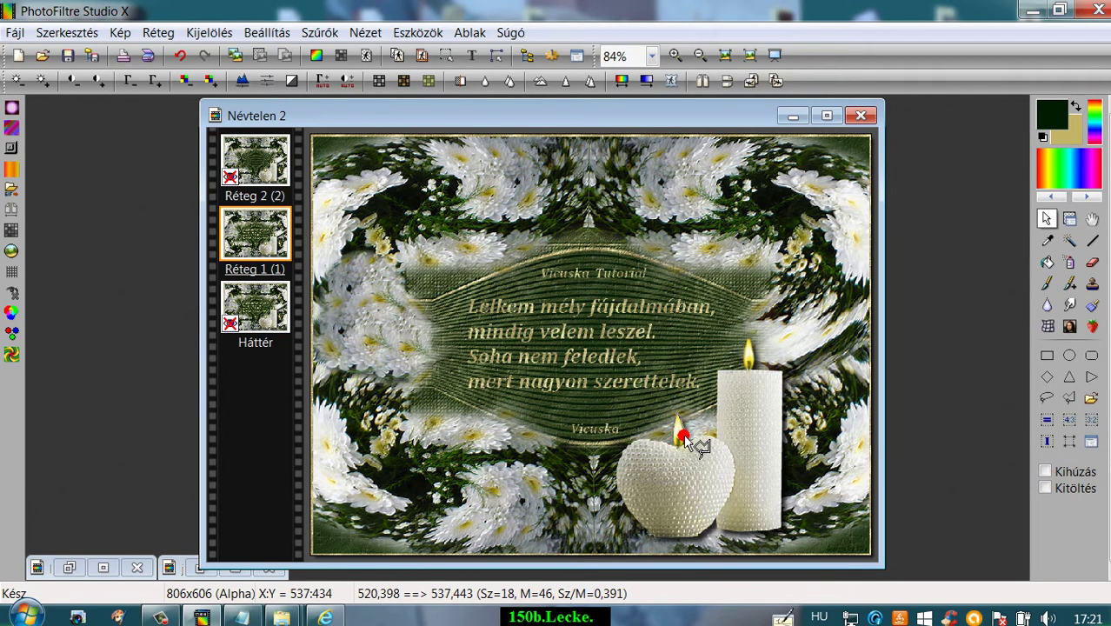
{"action": "double_click", "coordinate": [682, 441]}
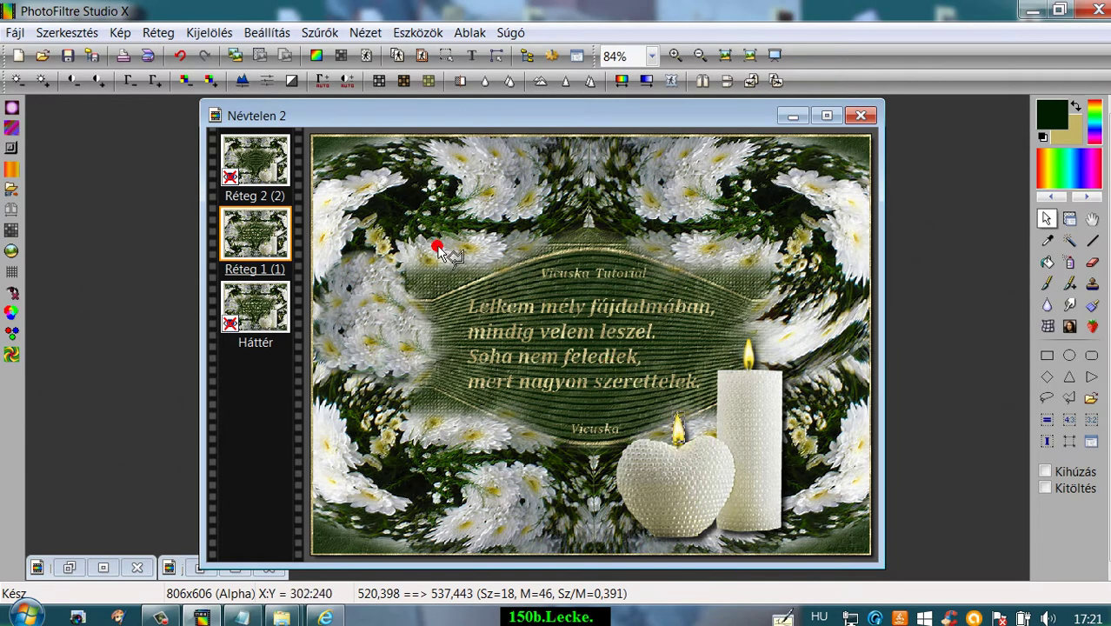
Apply the Zajosítás noise filter to the selected flame with an intensity of about 135
{"action": "left_click", "coordinate": [318, 32]}
{"action": "mouse_move", "coordinate": [327, 110]}
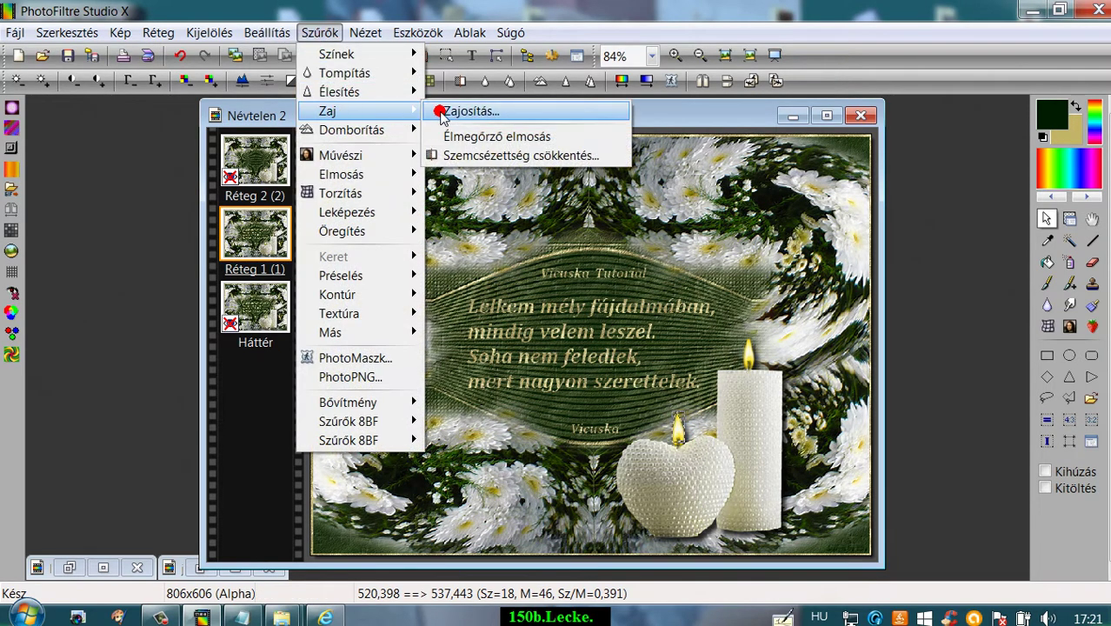
{"action": "left_click", "coordinate": [445, 112]}
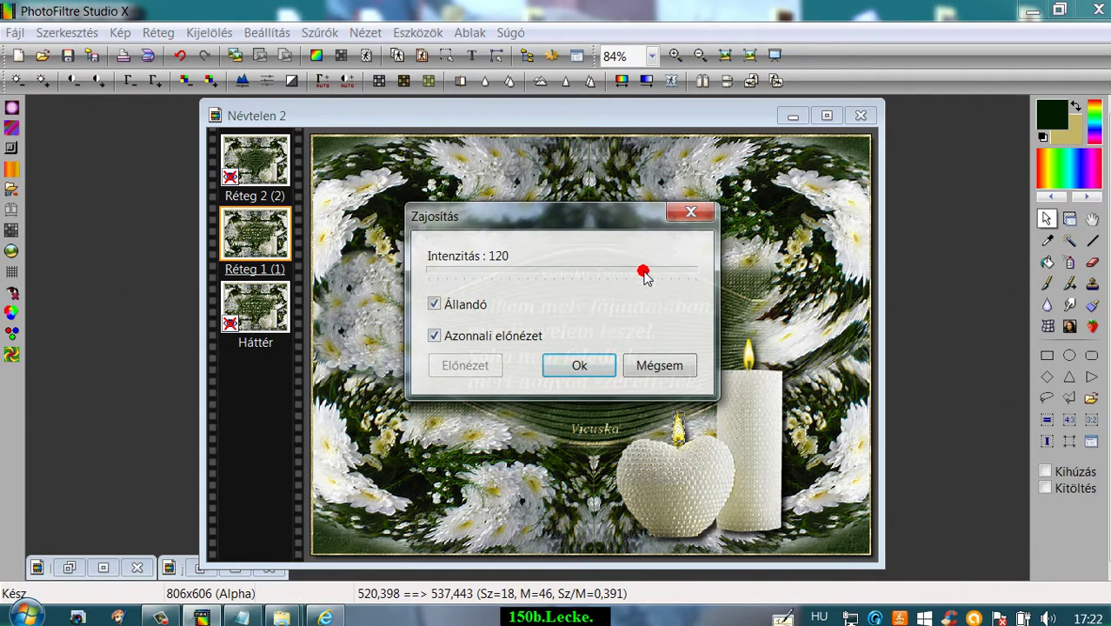
{"action": "left_click_drag", "start_coordinate": [645, 276], "coordinate": [668, 274]}
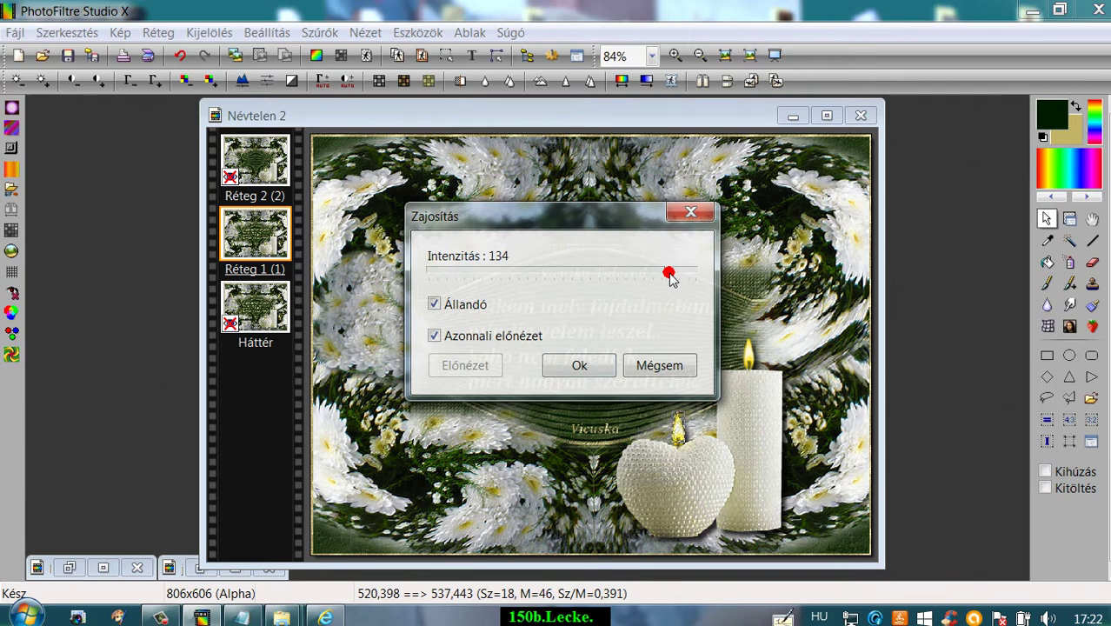
{"action": "left_click", "coordinate": [595, 366]}
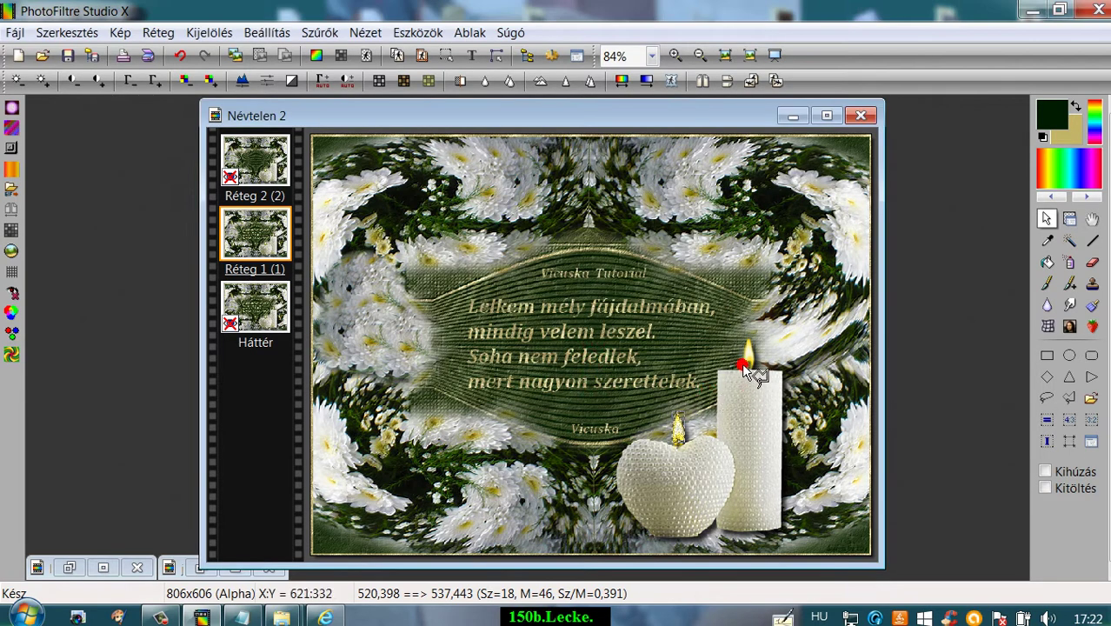
Outline the tall candle's flame, about 19 by 44 pixels, and apply the Zajosítás noise filter to it
{"action": "mouse_move", "coordinate": [745, 367]}
{"action": "left_mouse_down"}
{"action": "mouse_move", "coordinate": [749, 337]}
{"action": "mouse_move", "coordinate": [755, 351]}
{"action": "left_mouse_up"}
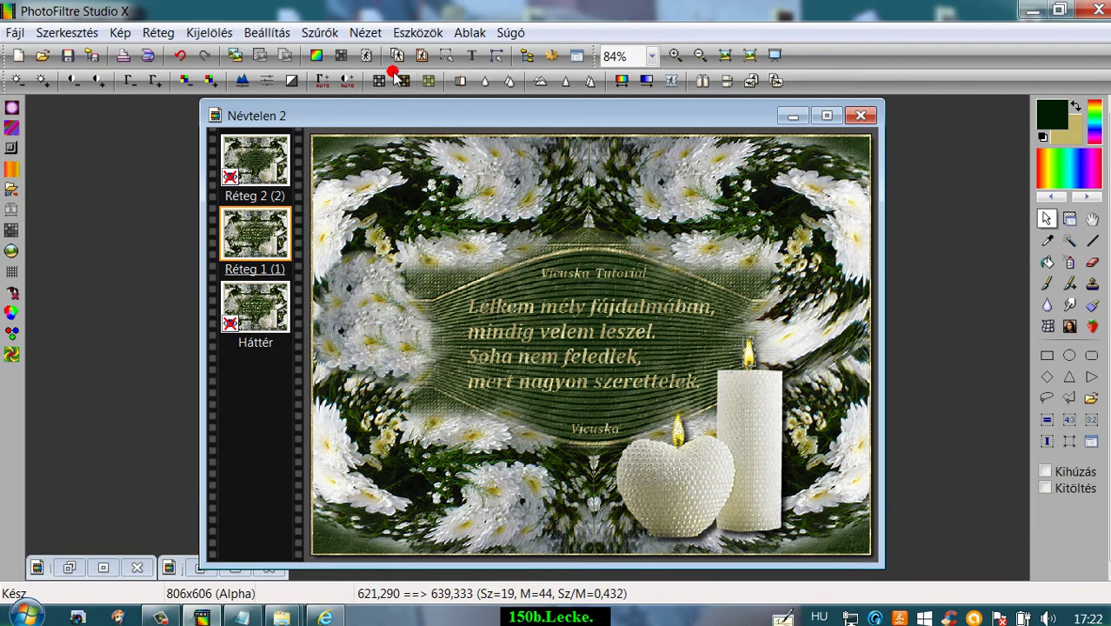
{"action": "left_click", "coordinate": [319, 32]}
{"action": "left_click", "coordinate": [332, 111]}
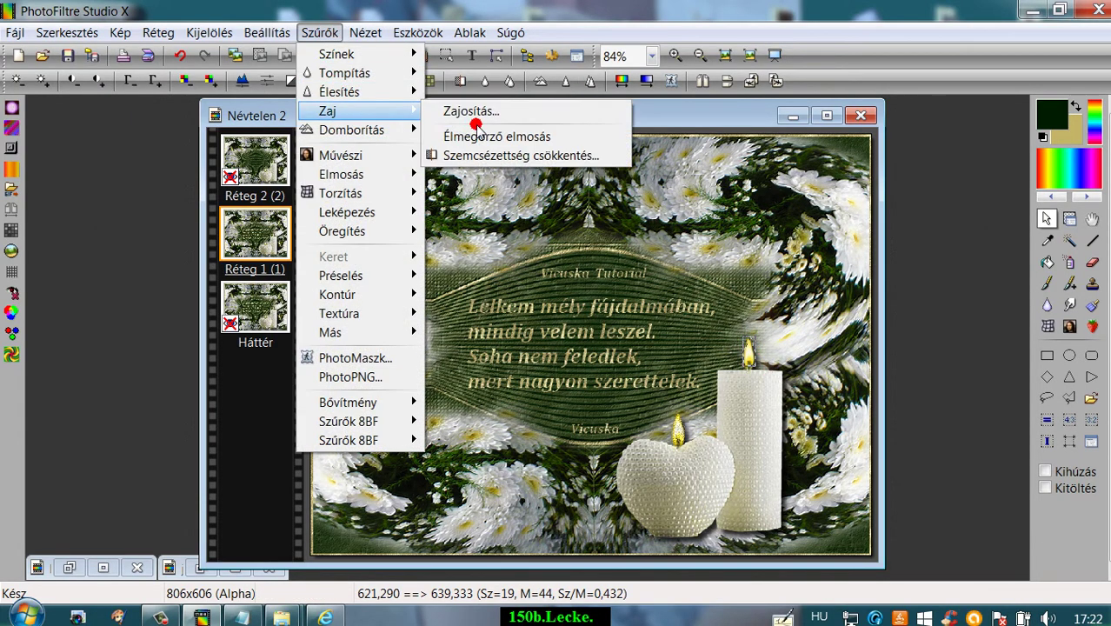
{"action": "left_click", "coordinate": [478, 110]}
{"action": "left_click", "coordinate": [580, 366]}
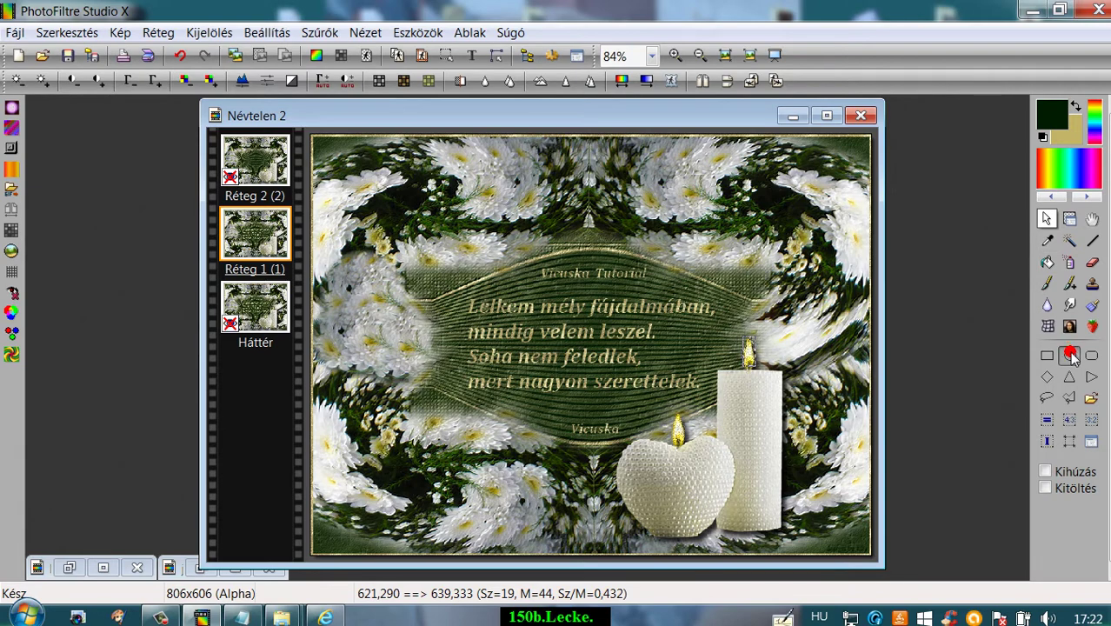
Select a flower centre near the image's upper edge, about 20 by 15 pixels, and apply Zajosítás noise at intensity 135
{"action": "left_click_drag", "start_coordinate": [466, 154], "coordinate": [451, 162]}
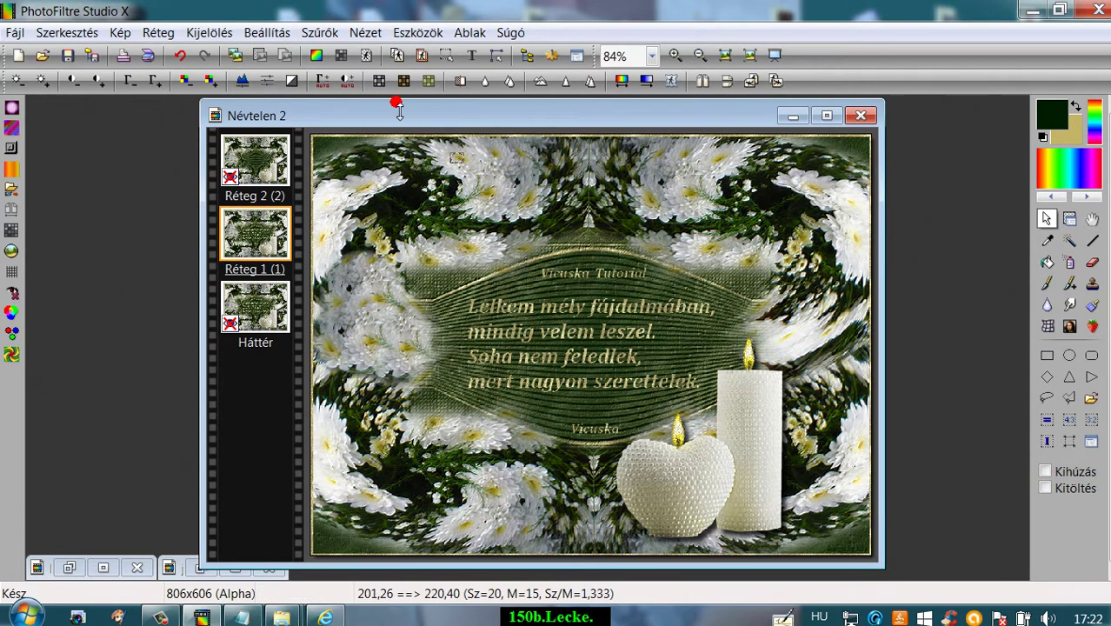
{"action": "left_click", "coordinate": [321, 33]}
{"action": "mouse_move", "coordinate": [345, 110]}
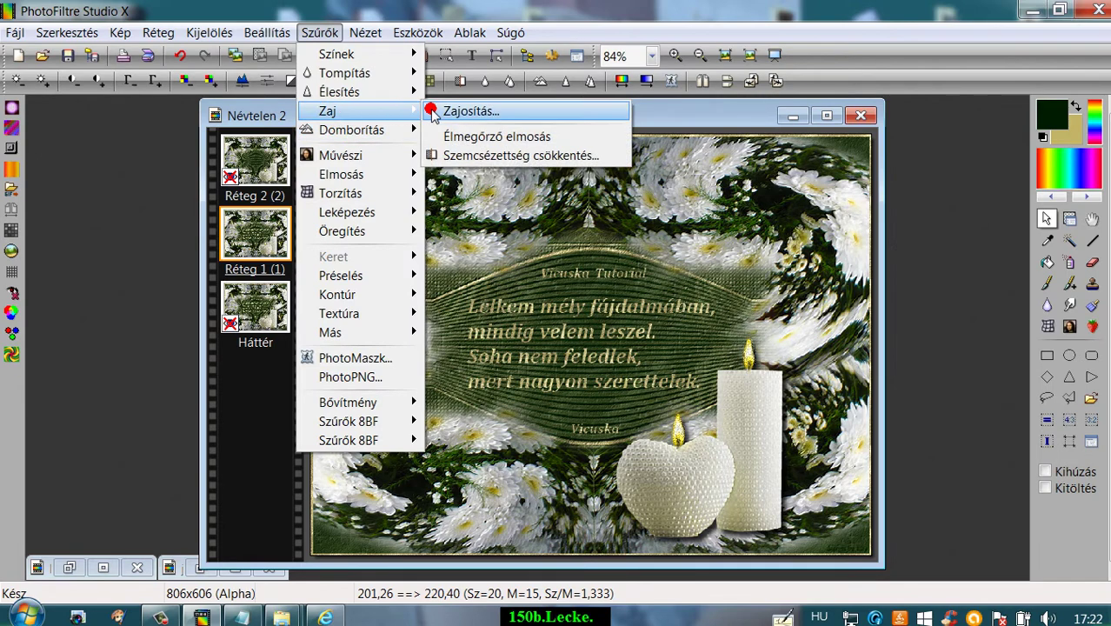
{"action": "left_click", "coordinate": [566, 111]}
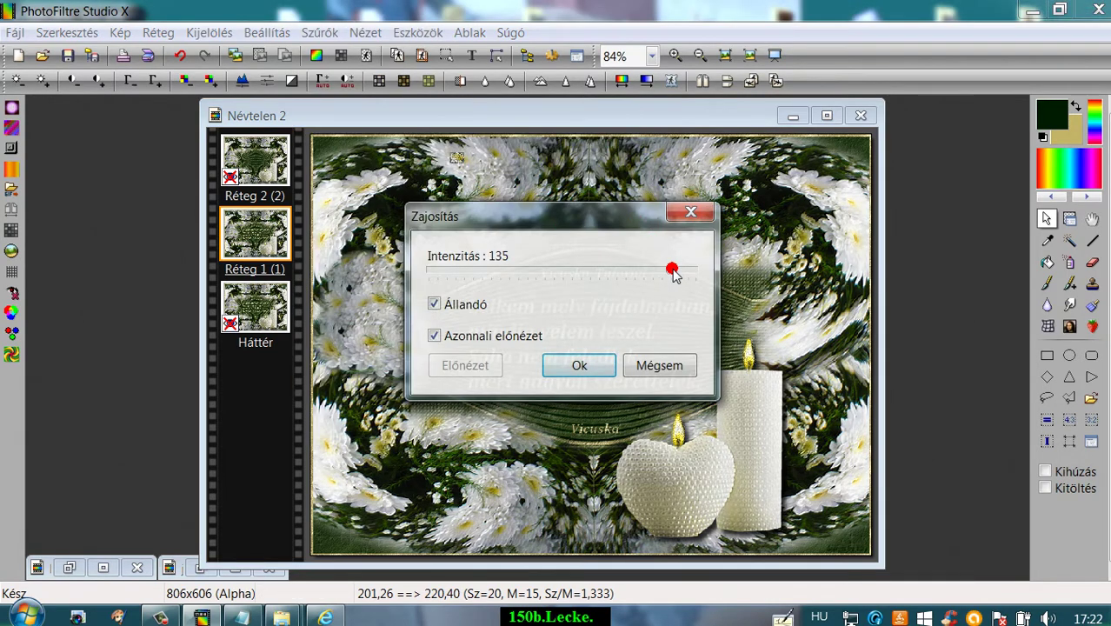
{"action": "left_click", "coordinate": [579, 366]}
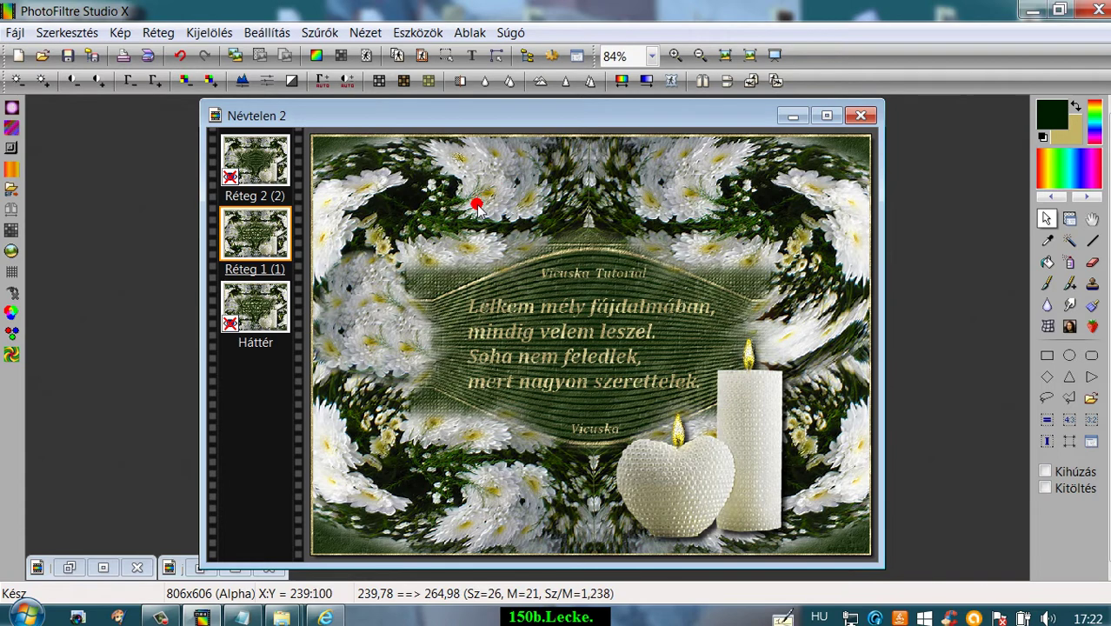
Add Zajosítás noise at intensity 135 to the upper-left flower centre within a selection about 26 by 21 pixels
{"action": "left_click", "coordinate": [318, 32]}
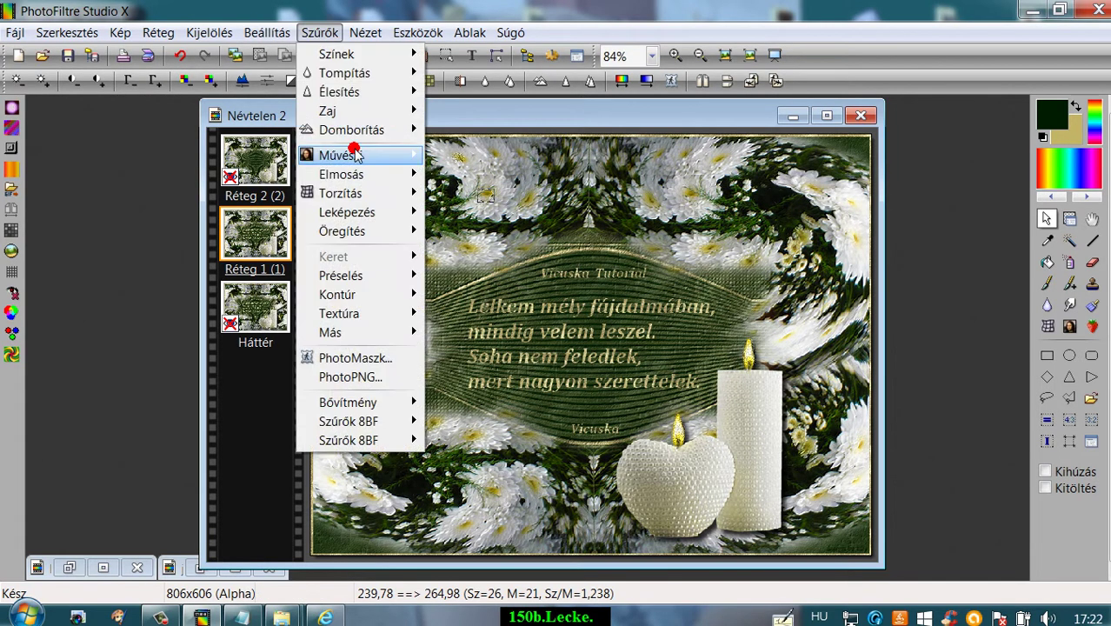
{"action": "mouse_move", "coordinate": [357, 110]}
{"action": "left_click", "coordinate": [470, 110]}
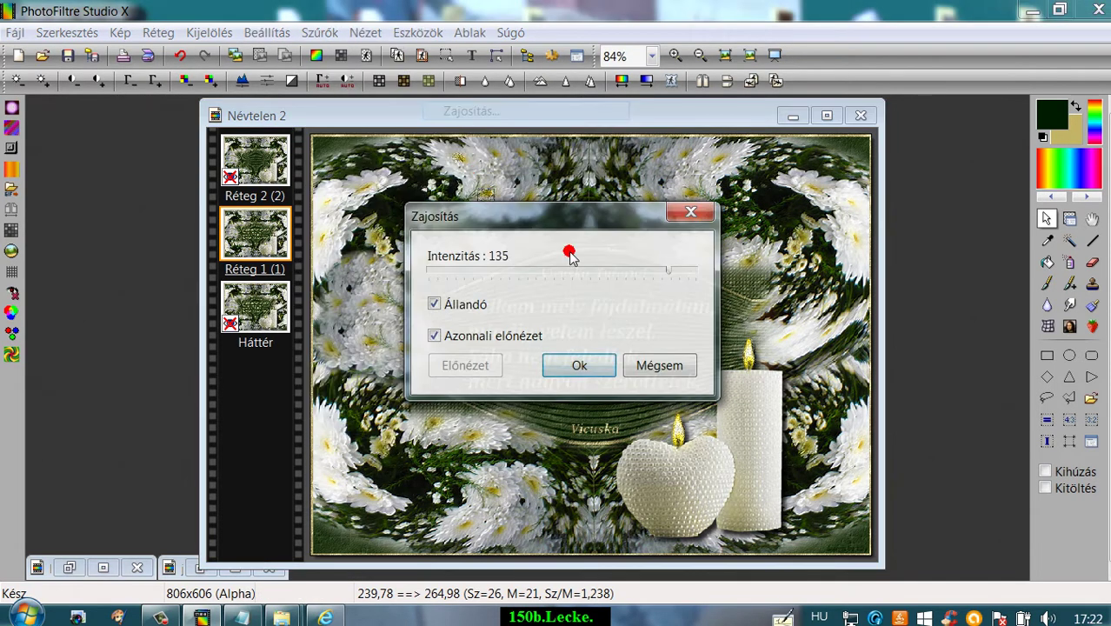
{"action": "left_click", "coordinate": [580, 368]}
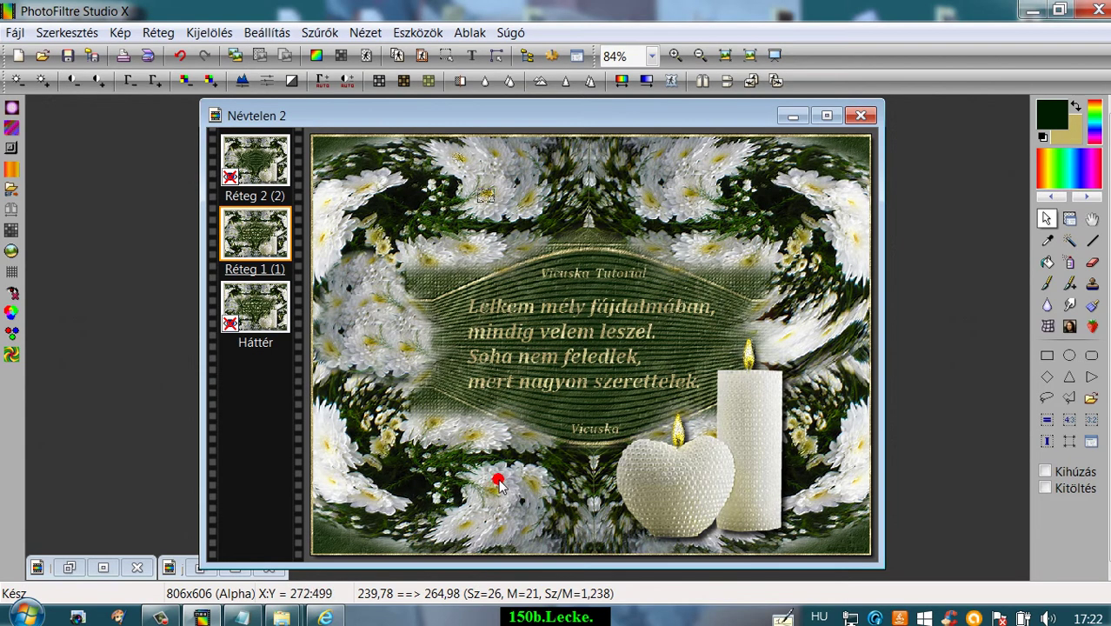
Select the lower-left flower's centre, about 26 by 37 pixels, and apply Zajosítás noise at intensity 135
{"action": "mouse_move", "coordinate": [495, 483]}
{"action": "left_mouse_down"}
{"action": "mouse_move", "coordinate": [481, 499]}
{"action": "mouse_move", "coordinate": [507, 504]}
{"action": "mouse_move", "coordinate": [485, 489]}
{"action": "left_mouse_up"}
{"action": "left_click", "coordinate": [319, 32]}
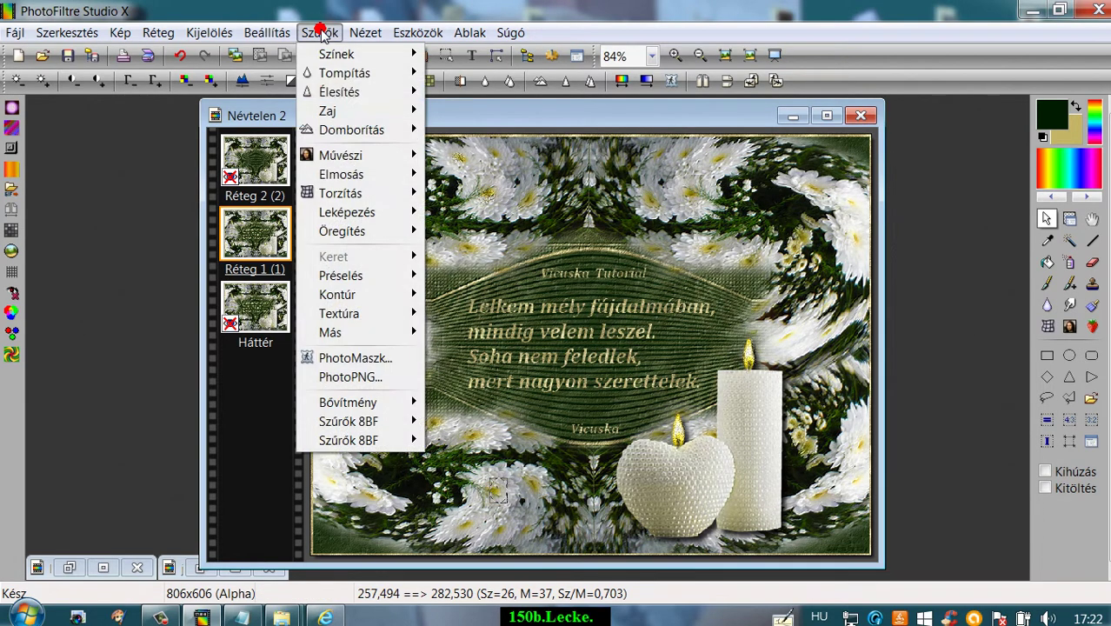
{"action": "mouse_move", "coordinate": [335, 109]}
{"action": "left_click", "coordinate": [444, 111]}
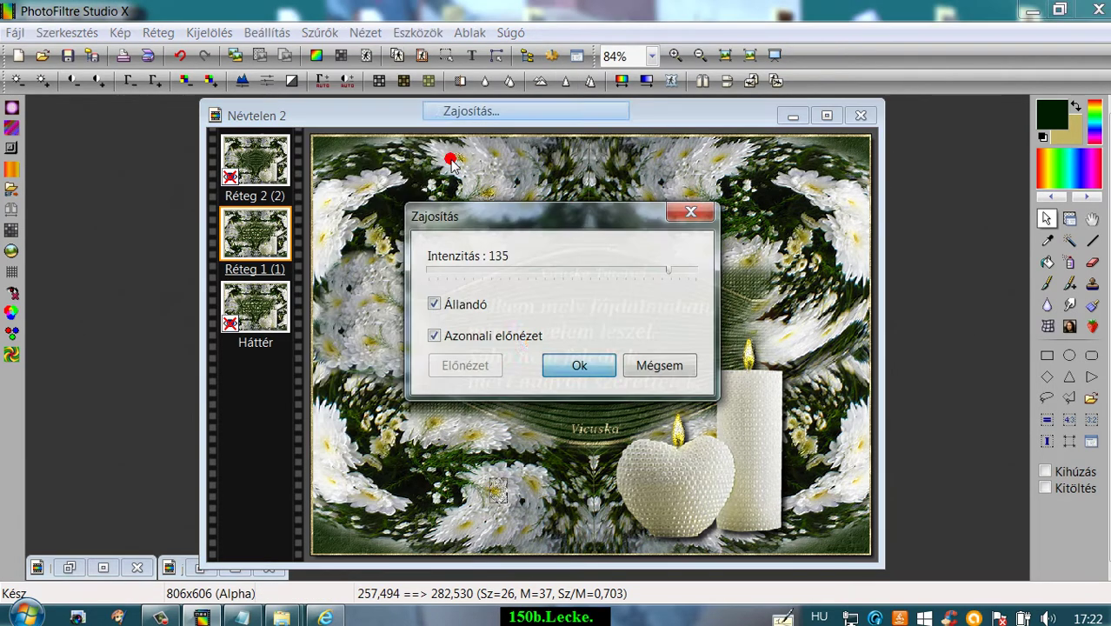
{"action": "left_click", "coordinate": [579, 365]}
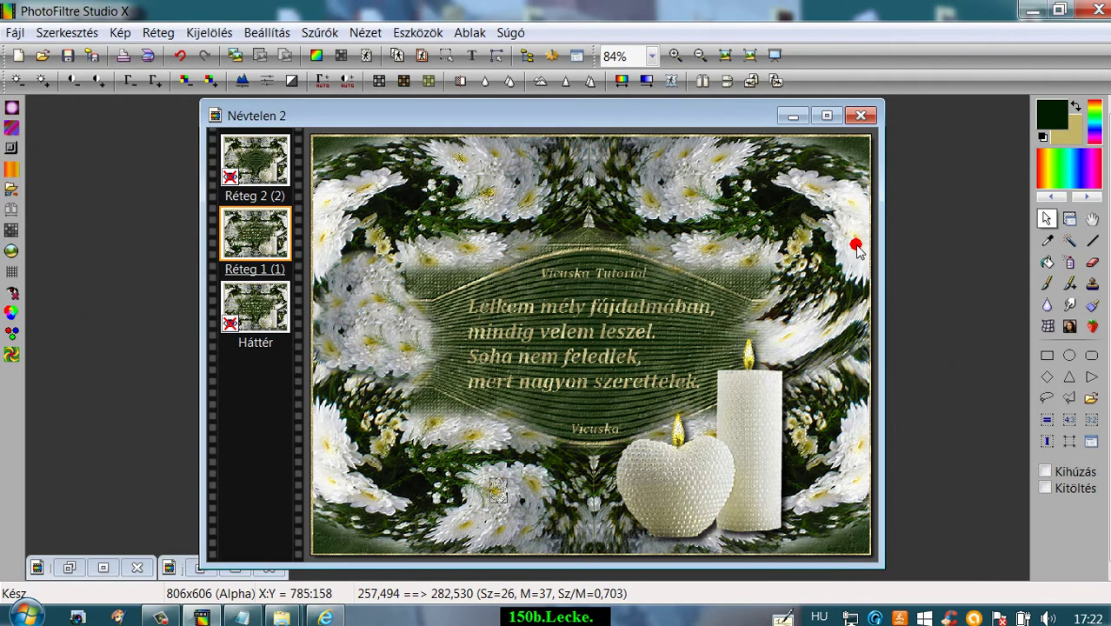
Select the flower centre at the image's upper-right edge, about 25 by 38 pixels, and apply Zajosítás noise at intensity 135
{"action": "mouse_move", "coordinate": [857, 224]}
{"action": "left_mouse_down"}
{"action": "mouse_move", "coordinate": [835, 228]}
{"action": "mouse_move", "coordinate": [840, 250]}
{"action": "mouse_move", "coordinate": [852, 236]}
{"action": "left_mouse_up"}
{"action": "left_click", "coordinate": [322, 32]}
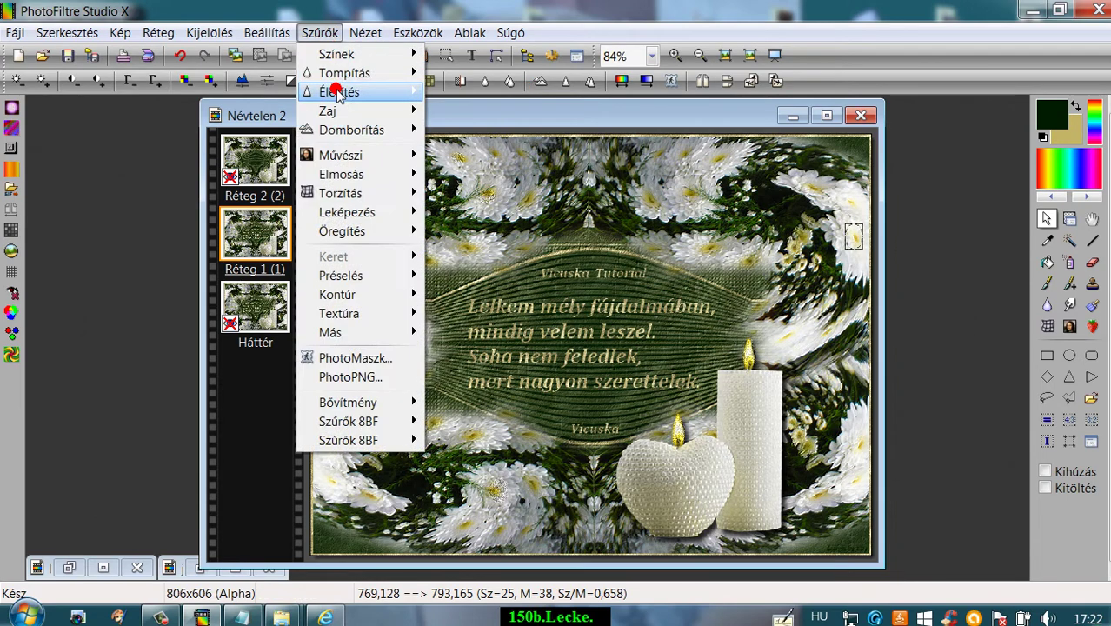
{"action": "mouse_move", "coordinate": [327, 109]}
{"action": "left_click", "coordinate": [458, 106]}
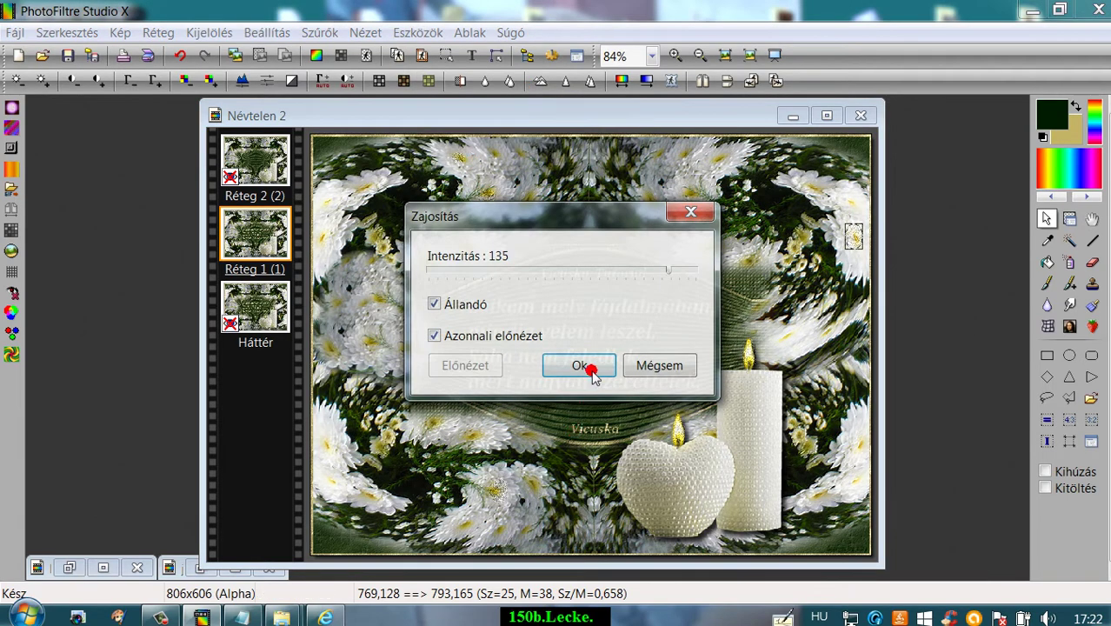
{"action": "left_click", "coordinate": [580, 366]}
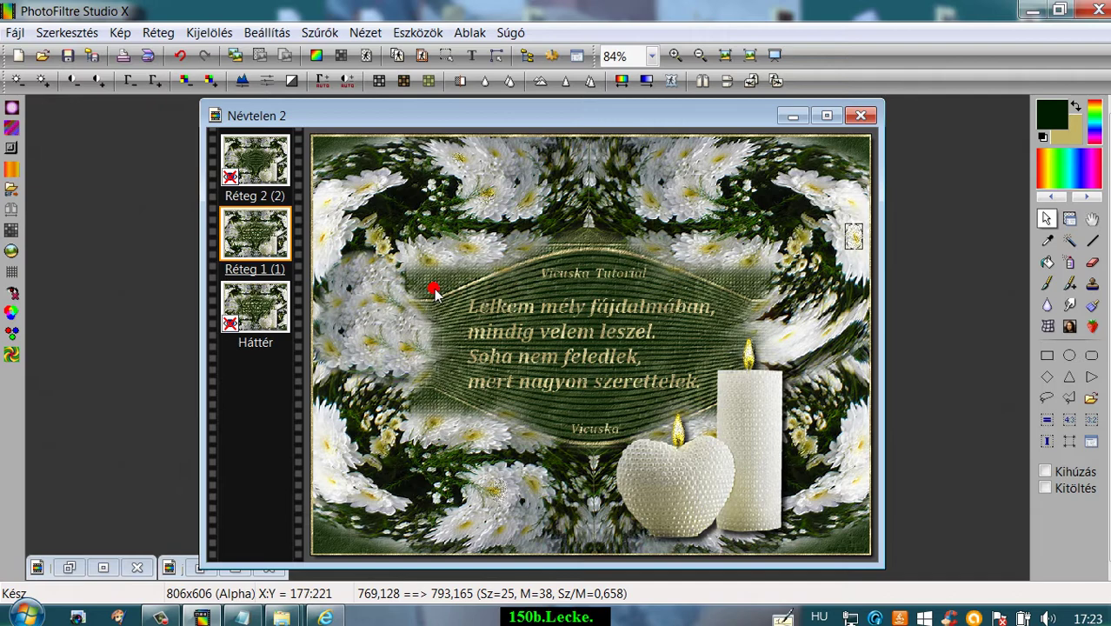
Hide layer Réteg 1 and make layer Réteg 2 visible
{"action": "left_click", "coordinate": [1070, 219]}
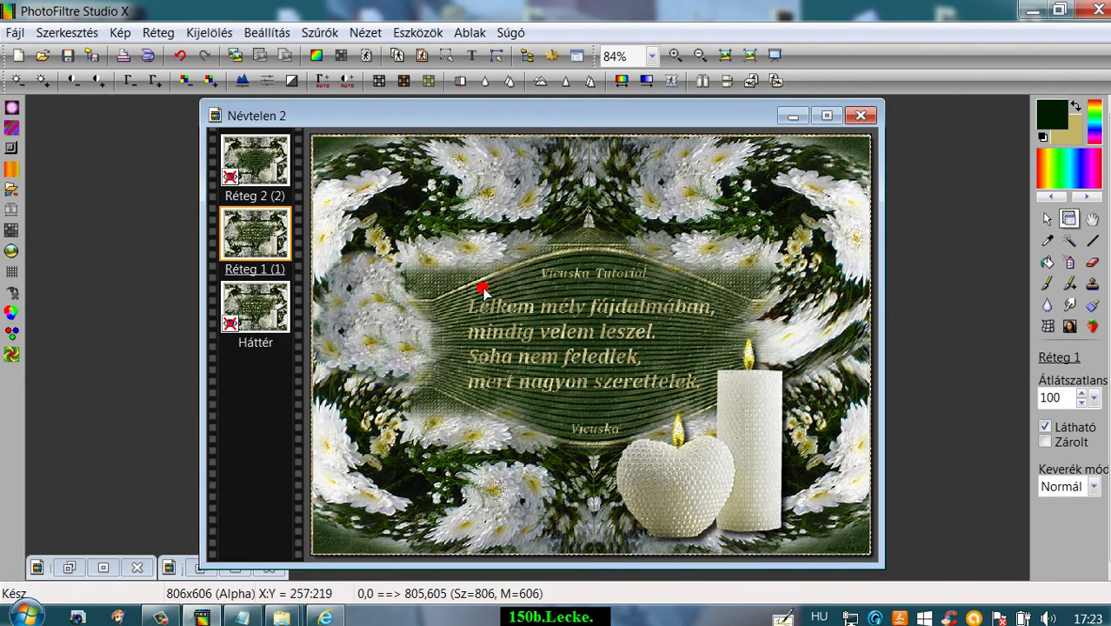
{"action": "right_click", "coordinate": [229, 235]}
{"action": "left_click", "coordinate": [261, 242]}
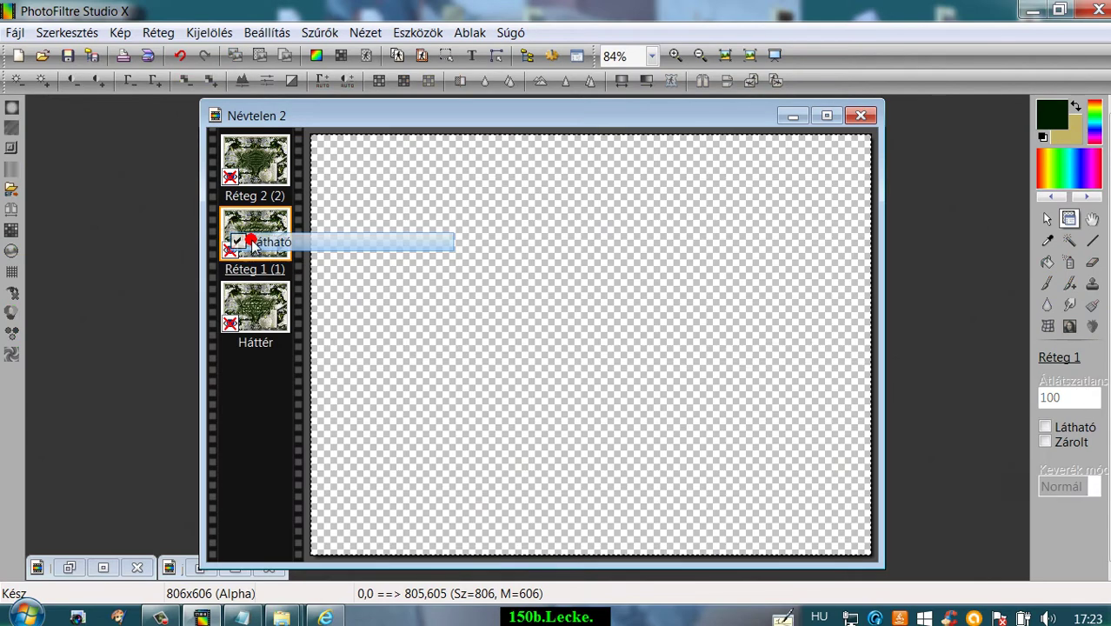
{"action": "right_click", "coordinate": [232, 178]}
{"action": "left_click", "coordinate": [239, 188]}
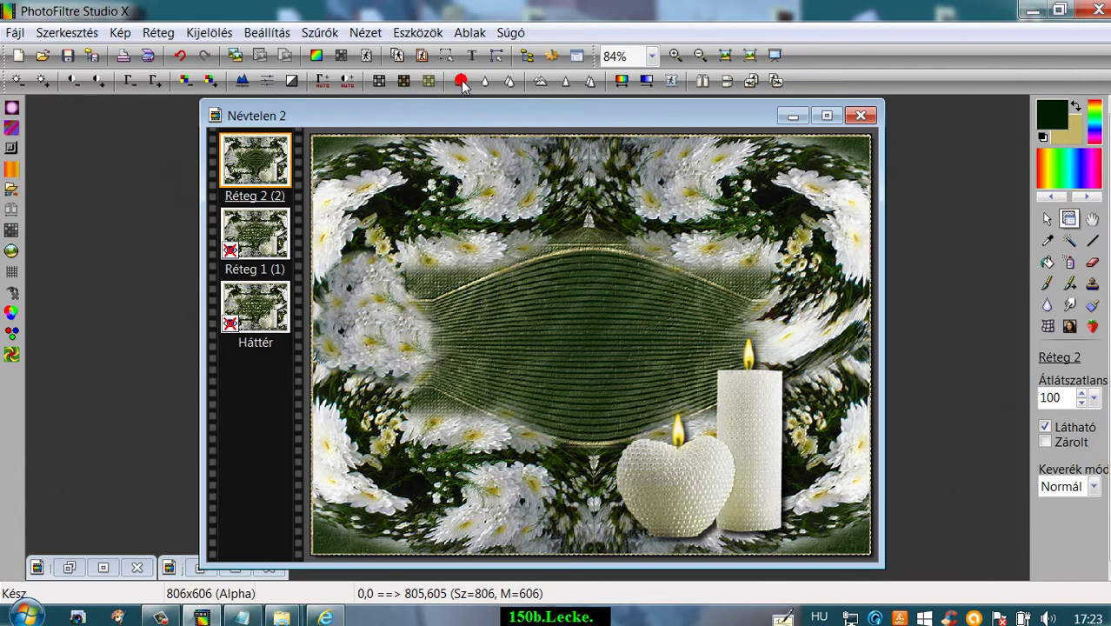
Add the four-line verse beginning "Lelkem mély fájdalmában" as a text layer, using 3.jpg from the desktop as its fill pattern
{"action": "left_click", "coordinate": [471, 54]}
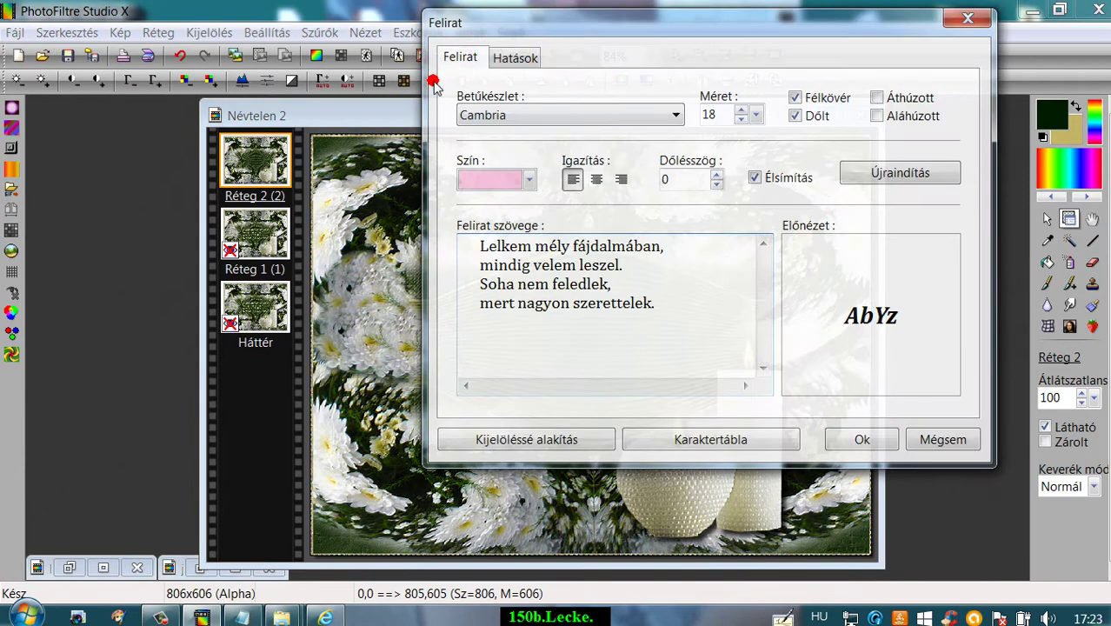
{"action": "left_click", "coordinate": [521, 56]}
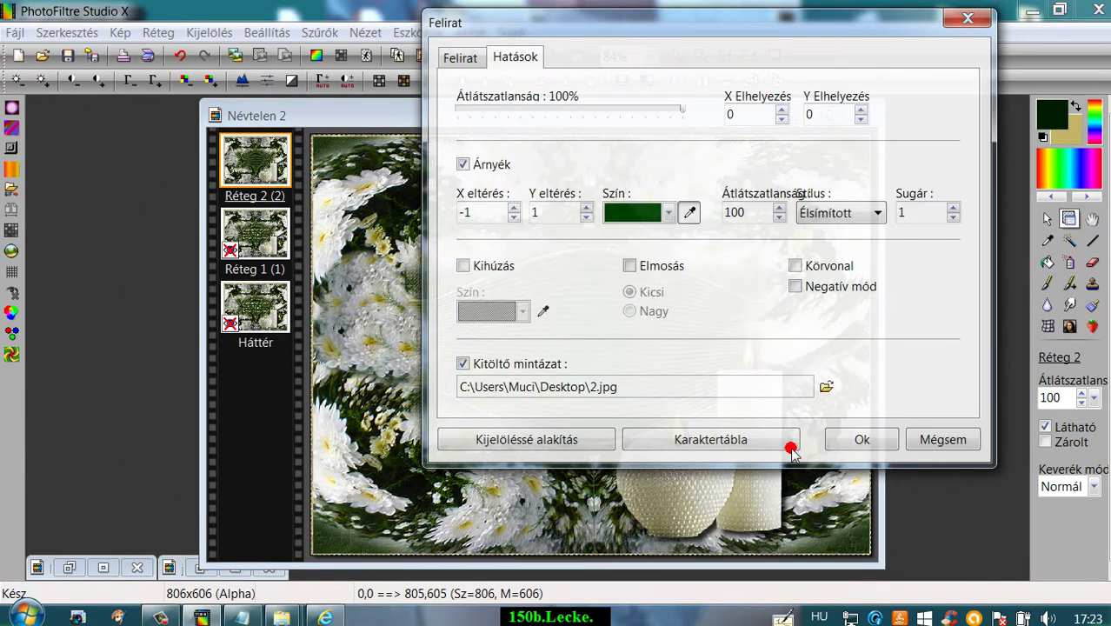
{"action": "left_click", "coordinate": [826, 388]}
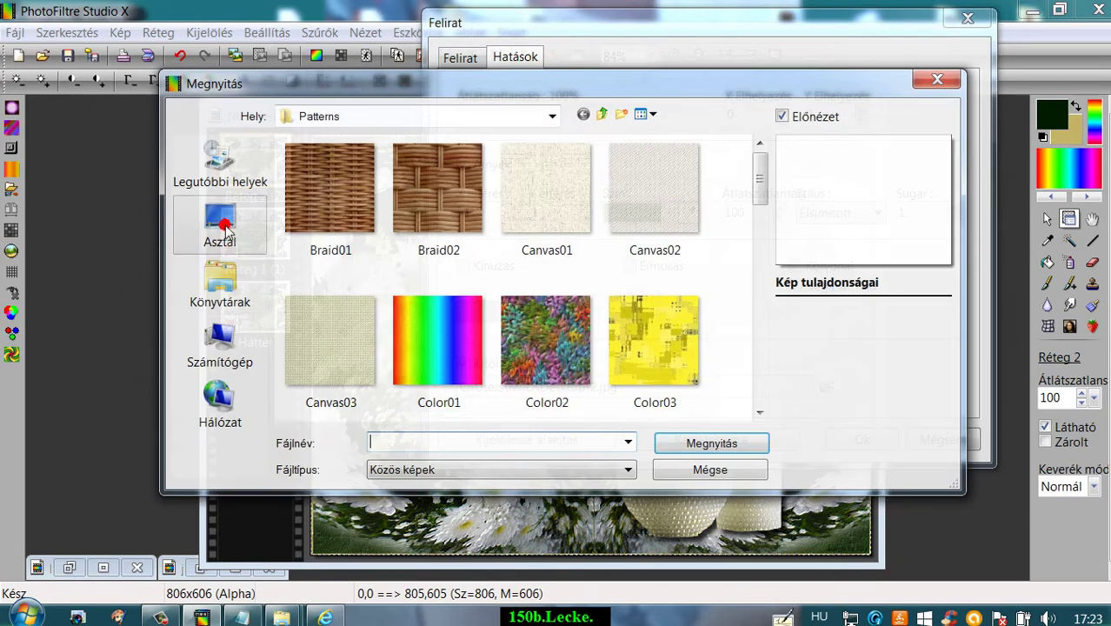
{"action": "left_click", "coordinate": [220, 224]}
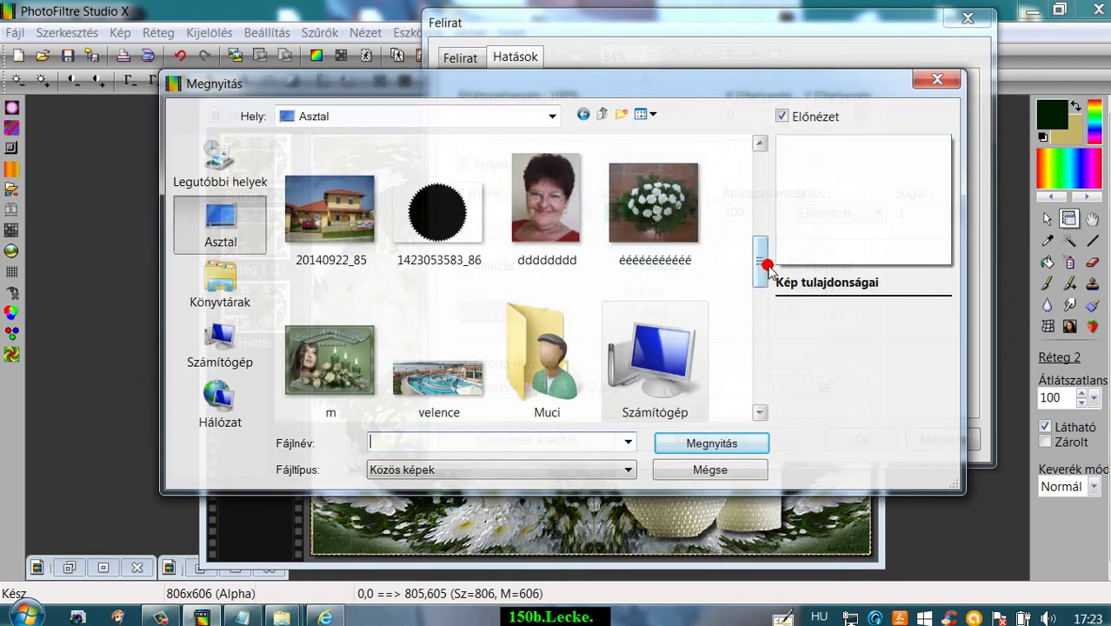
{"action": "left_click_drag", "start_coordinate": [762, 263], "coordinate": [756, 149]}
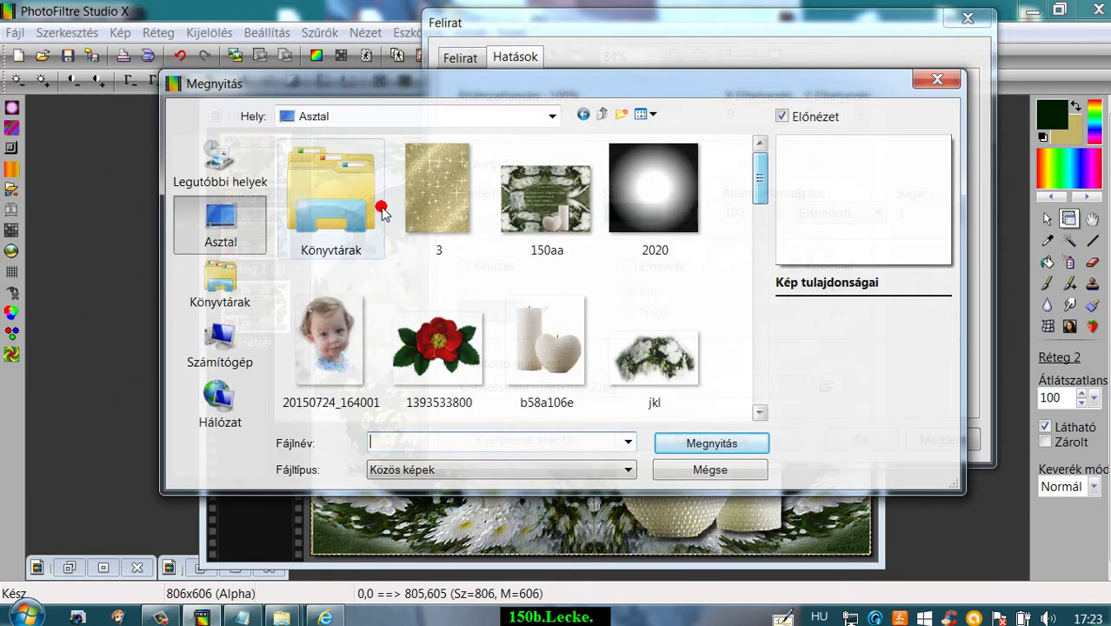
{"action": "left_click", "coordinate": [479, 258]}
{"action": "left_click", "coordinate": [698, 444]}
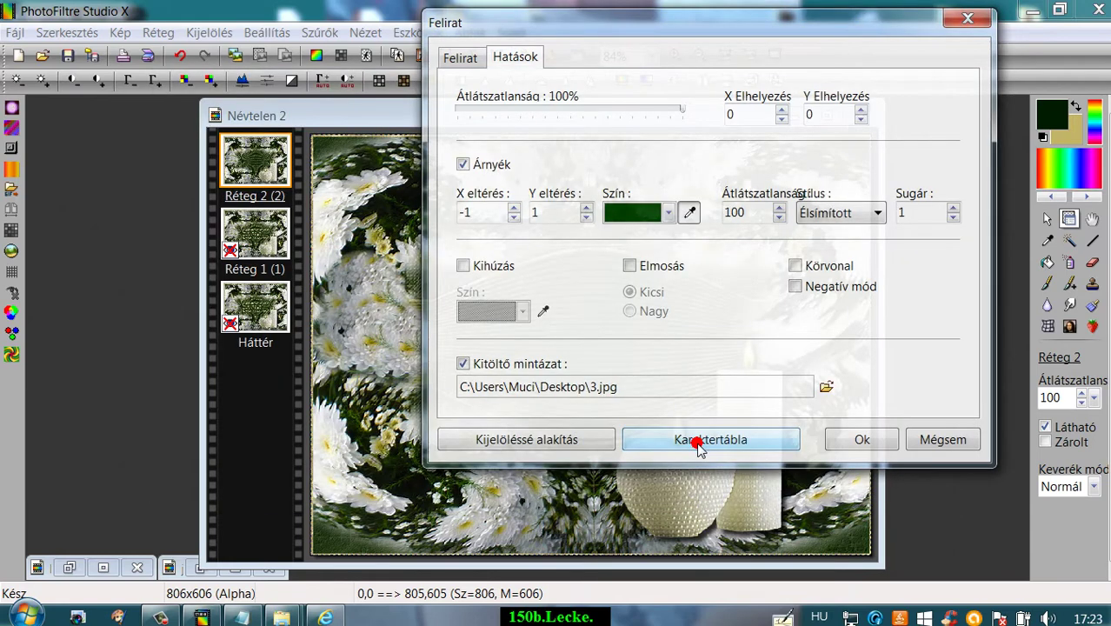
{"action": "left_click", "coordinate": [459, 61]}
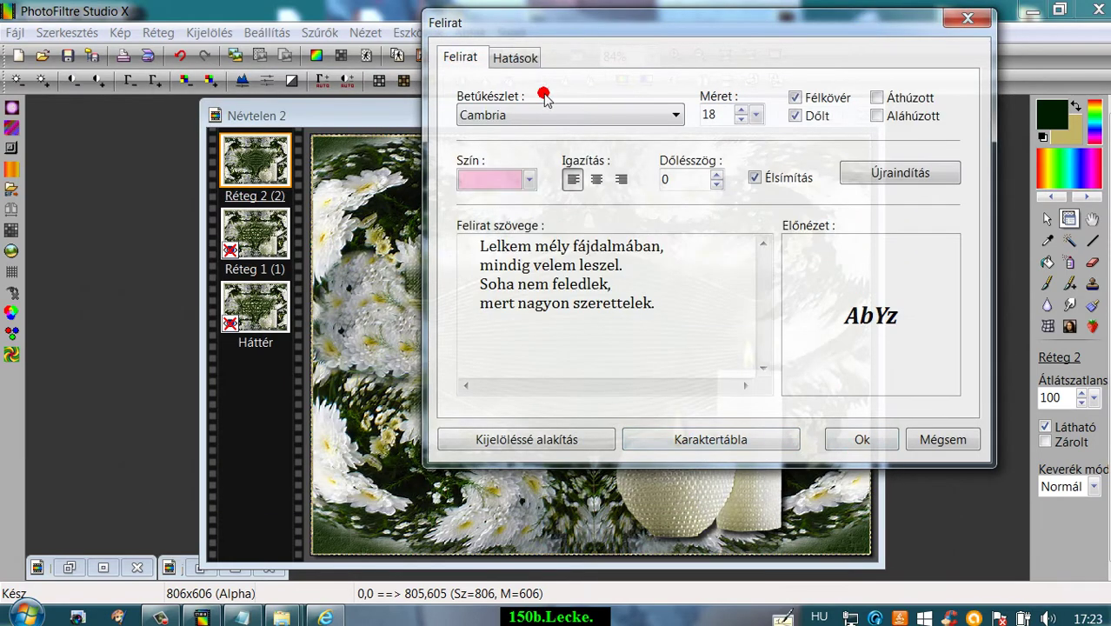
{"action": "left_click", "coordinate": [860, 439]}
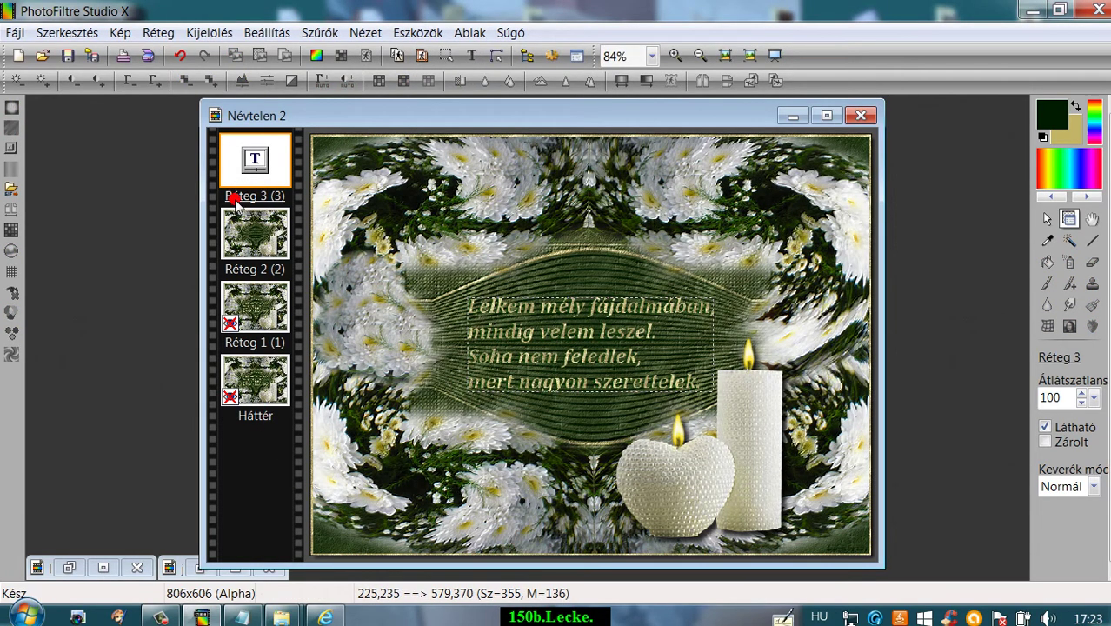
Check the verse layer's manual position settings, accept them, and merge the text into layer Réteg 2
{"action": "right_click", "coordinate": [257, 163]}
{"action": "left_click", "coordinate": [296, 252]}
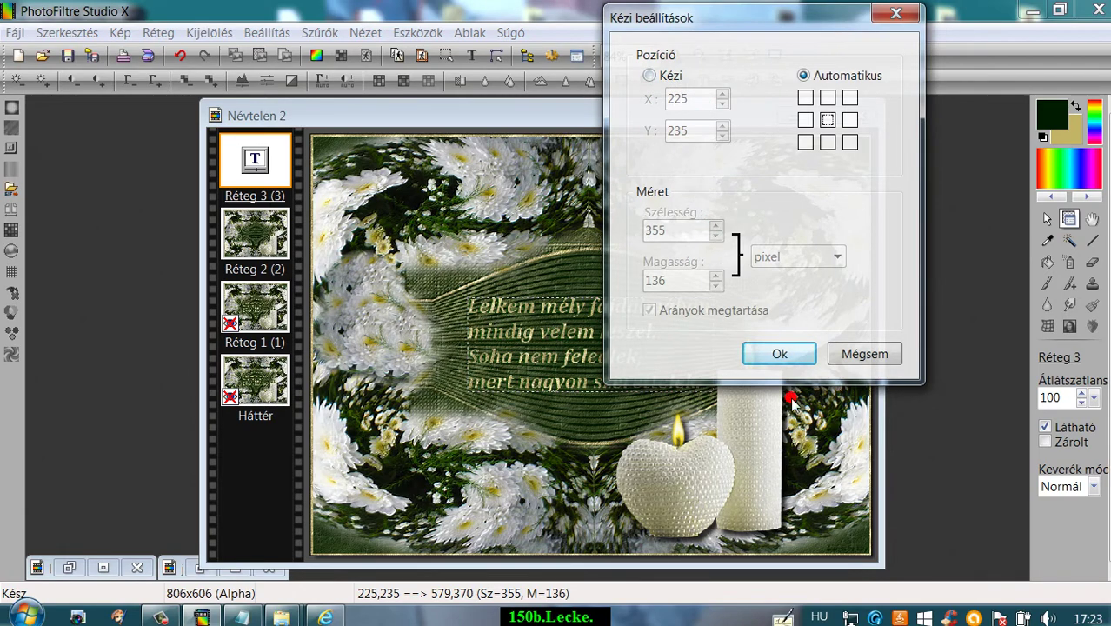
{"action": "left_click", "coordinate": [793, 356]}
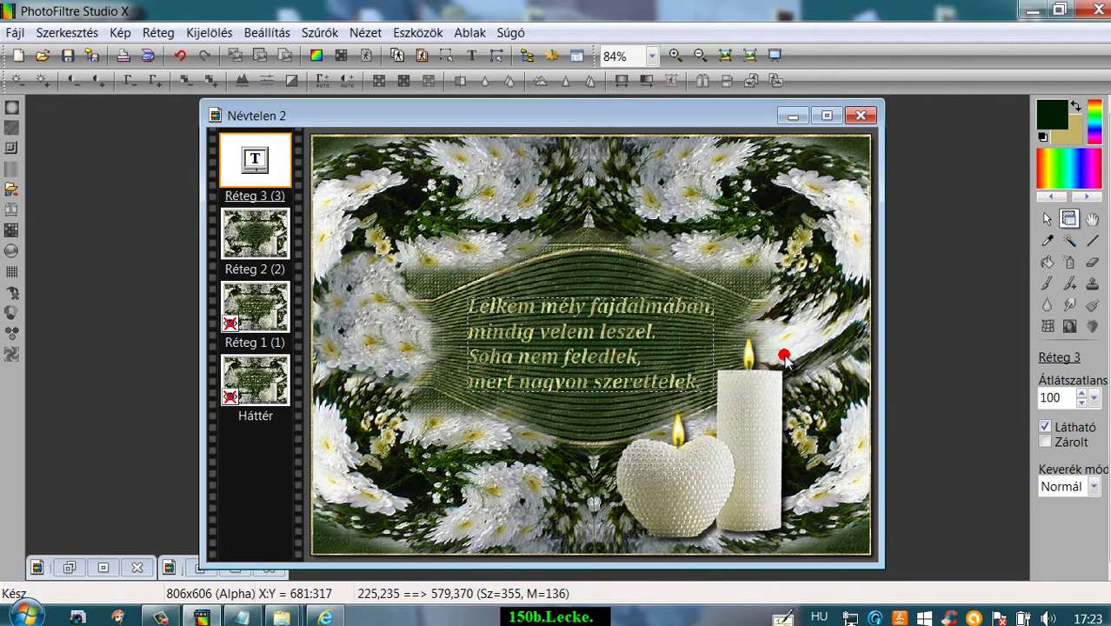
{"action": "right_click", "coordinate": [258, 160]}
{"action": "left_click", "coordinate": [335, 417]}
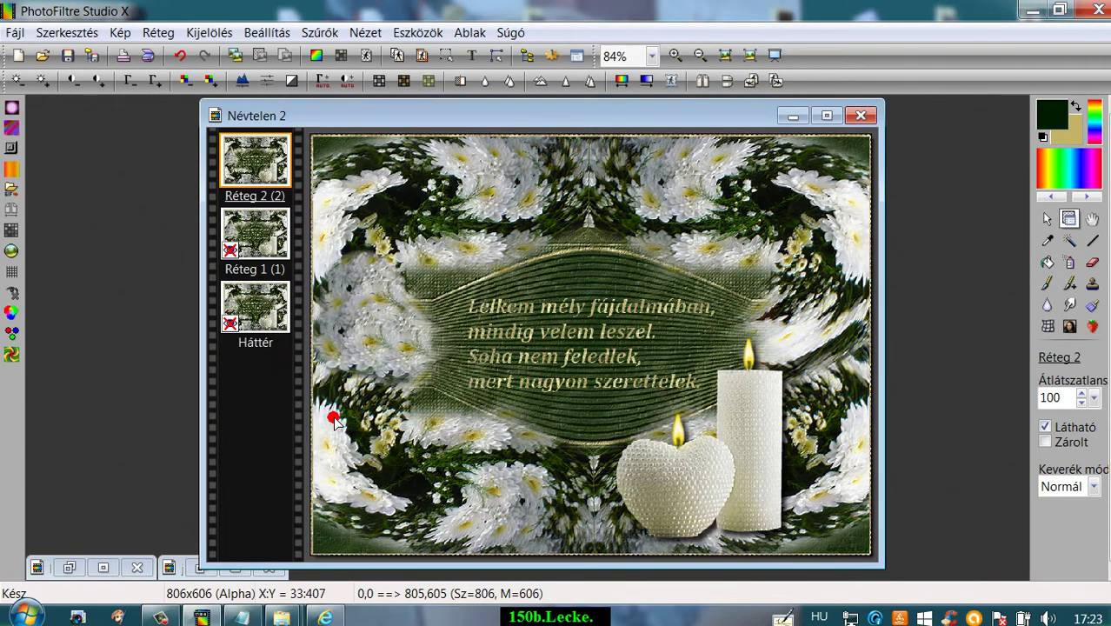
Add a size 12 text layer reading the creator's nickname followed by "Tutorial", replacing the verse in the caption text
{"action": "left_click", "coordinate": [471, 54]}
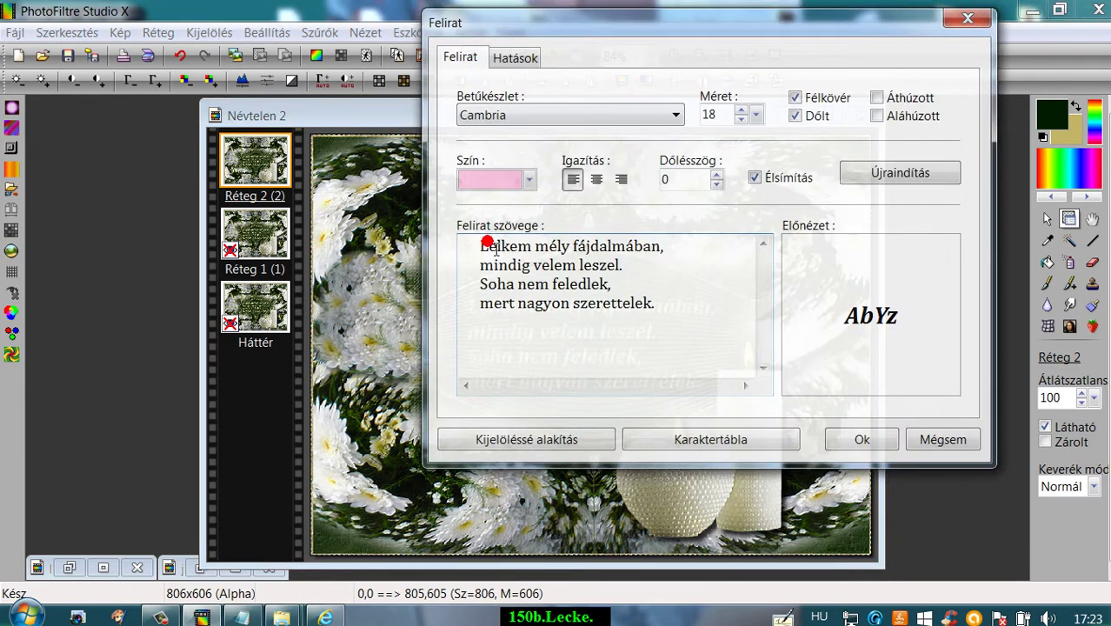
{"action": "left_click_drag", "start_coordinate": [480, 246], "coordinate": [669, 340]}
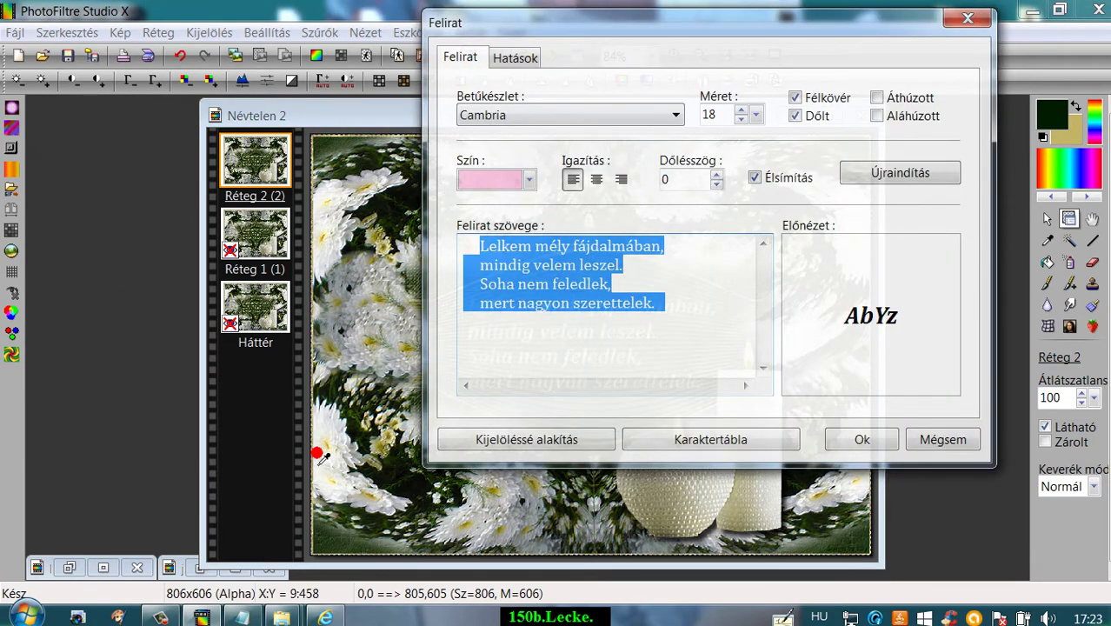
{"action": "key", "text": "Delete"}
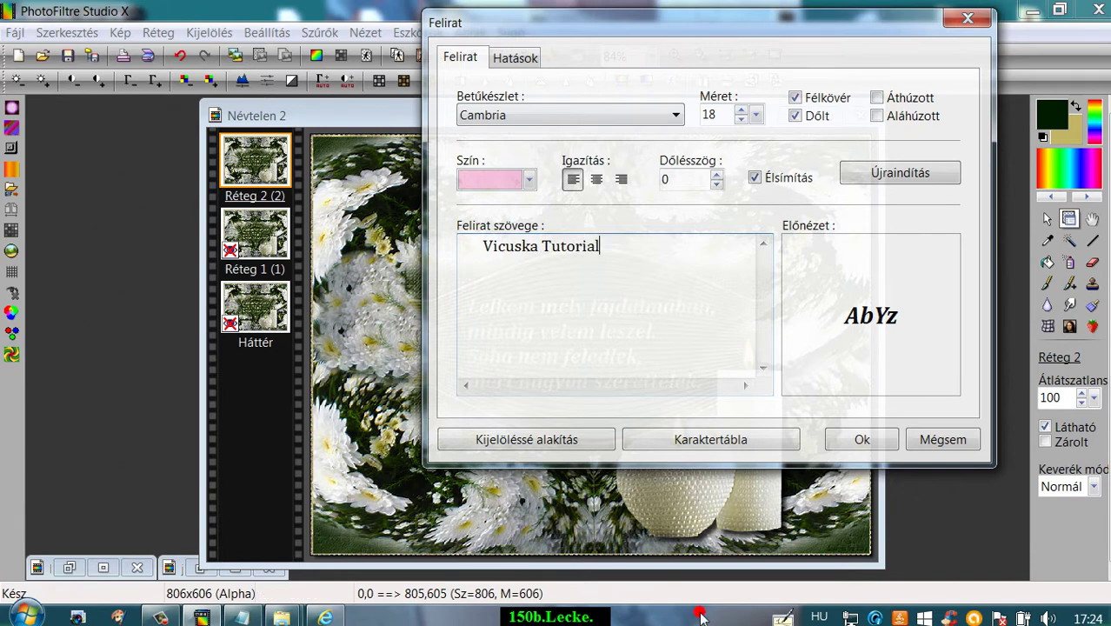
{"action": "left_click", "coordinate": [741, 119]}
{"action": "left_click", "coordinate": [741, 119]}
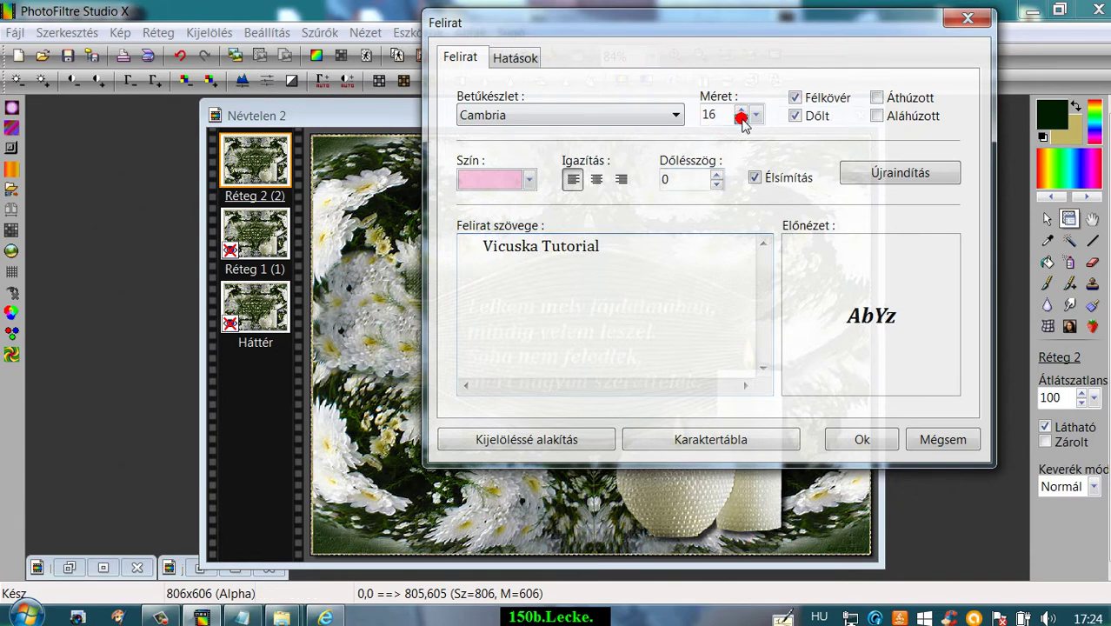
{"action": "left_click", "coordinate": [741, 119]}
{"action": "left_click", "coordinate": [741, 119]}
{"action": "left_click", "coordinate": [741, 119]}
{"action": "left_click", "coordinate": [741, 120]}
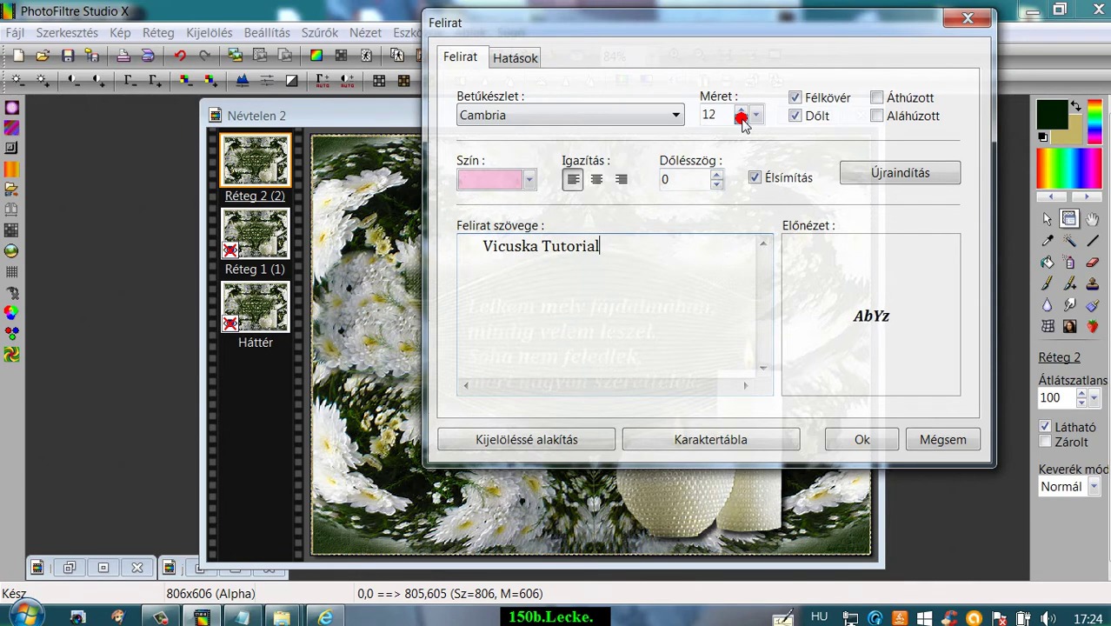
{"action": "left_click", "coordinate": [856, 437]}
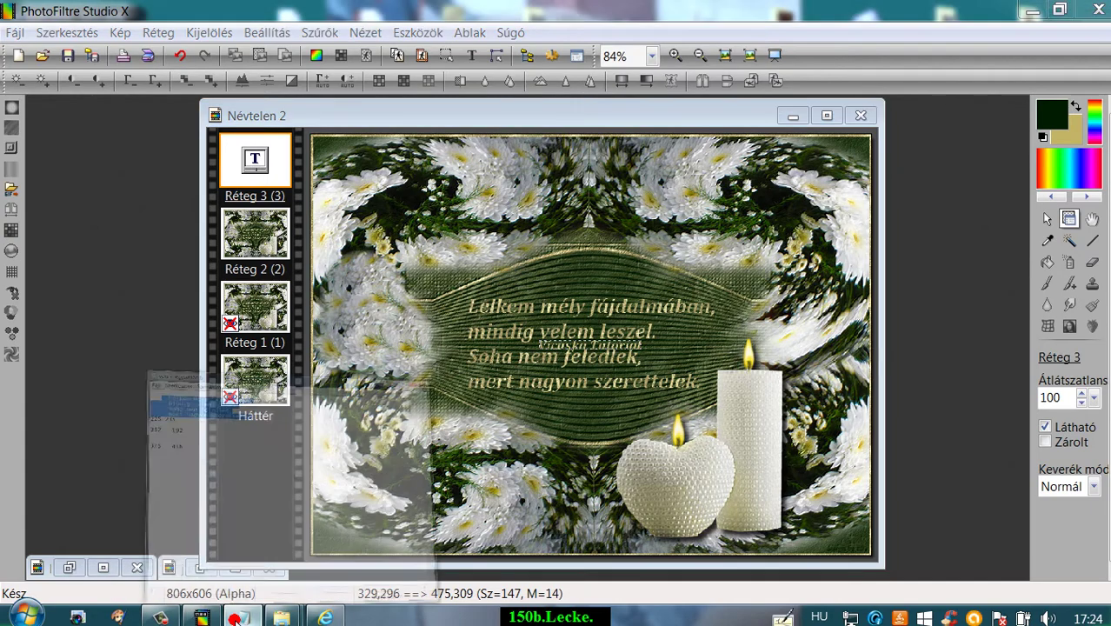
Look up the coordinates in the Notepad file vers and manually position the Tutorial caption at X 332, Y 192
{"action": "left_click", "coordinate": [236, 618]}
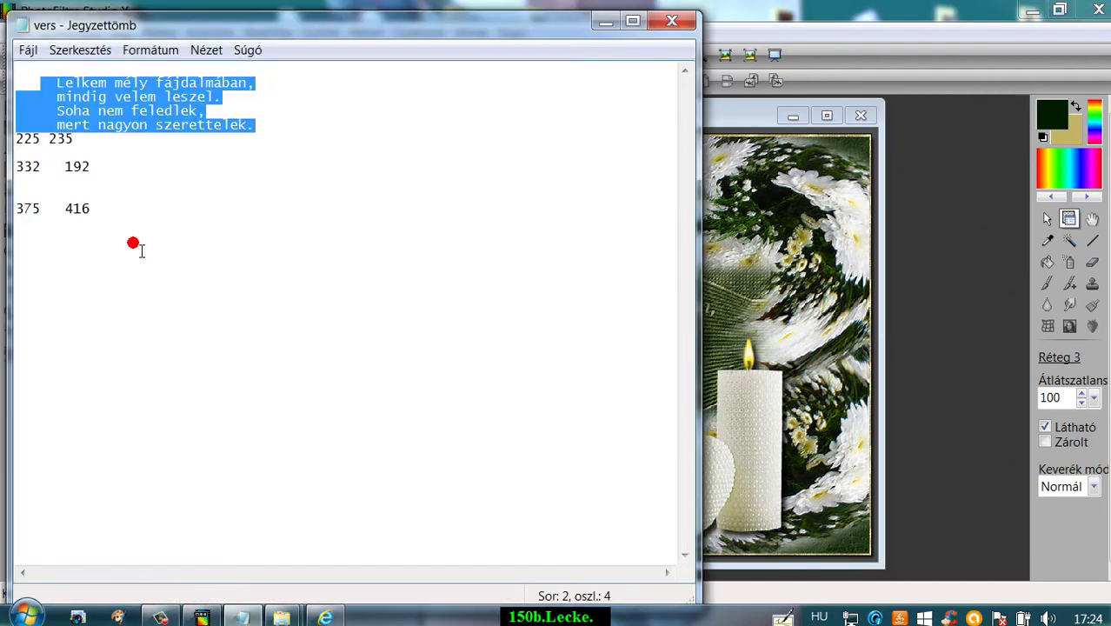
{"action": "left_click", "coordinate": [107, 173]}
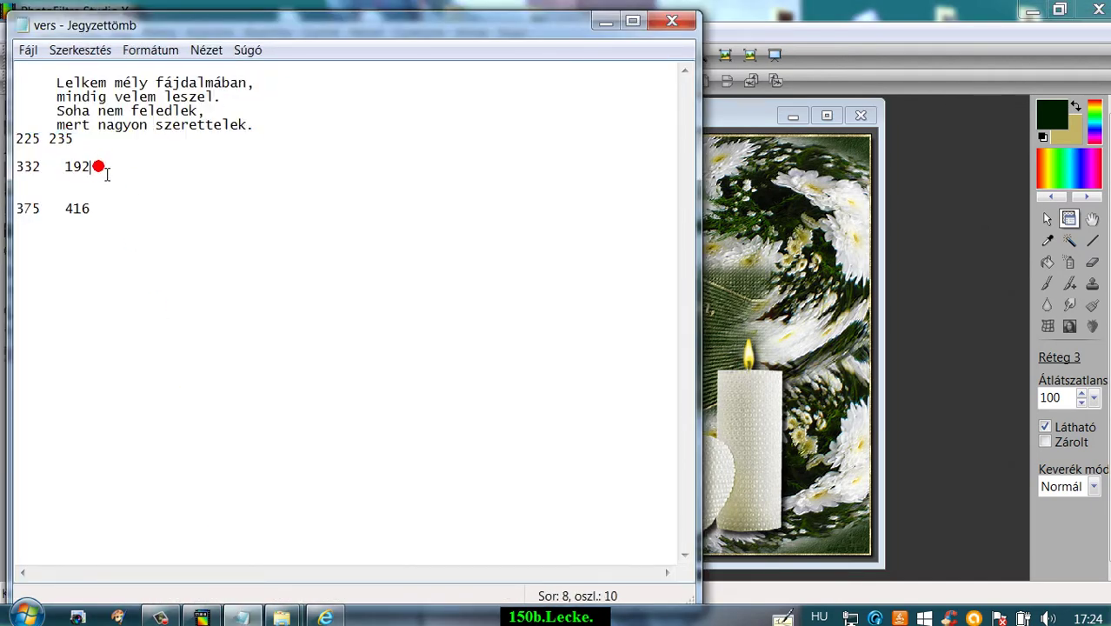
{"action": "left_click", "coordinate": [605, 21]}
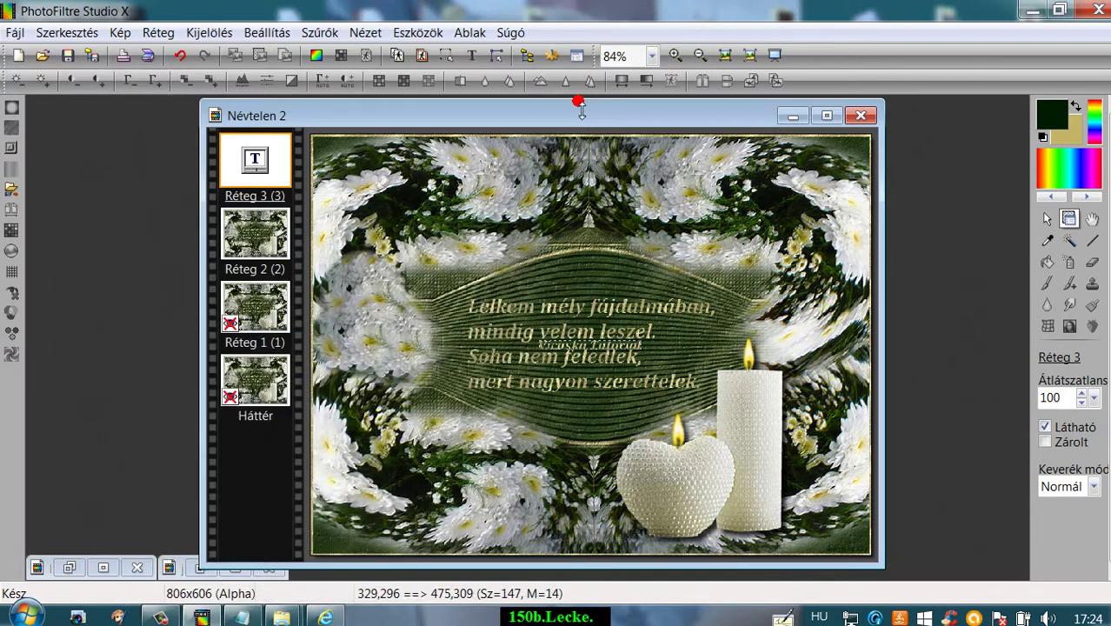
{"action": "right_click", "coordinate": [245, 155]}
{"action": "left_click", "coordinate": [280, 249]}
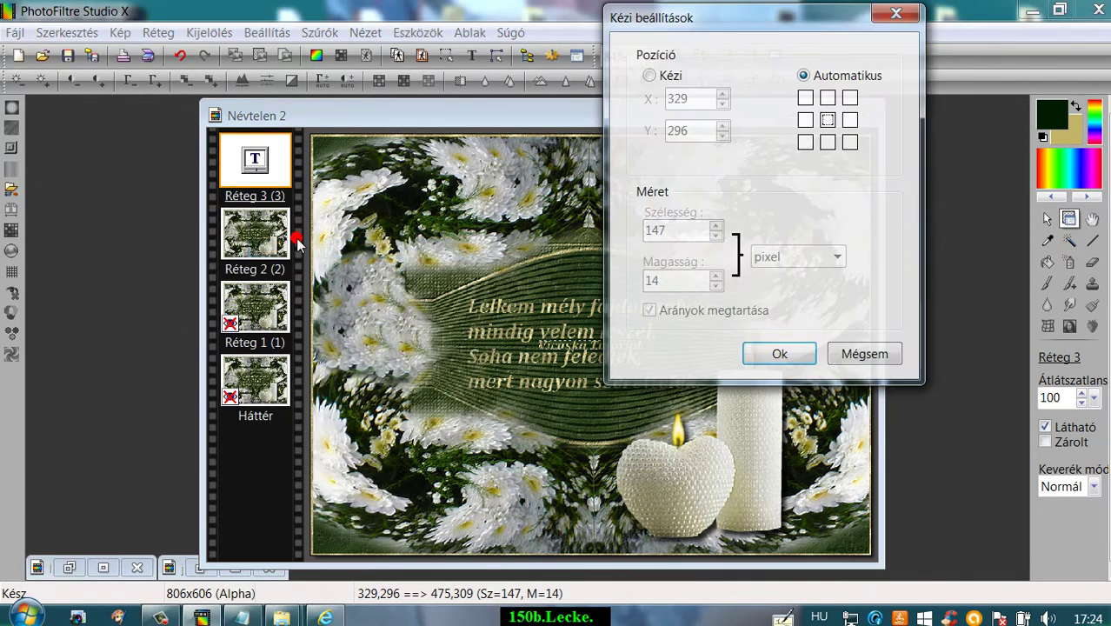
{"action": "left_click", "coordinate": [648, 76]}
{"action": "double_click", "coordinate": [684, 102]}
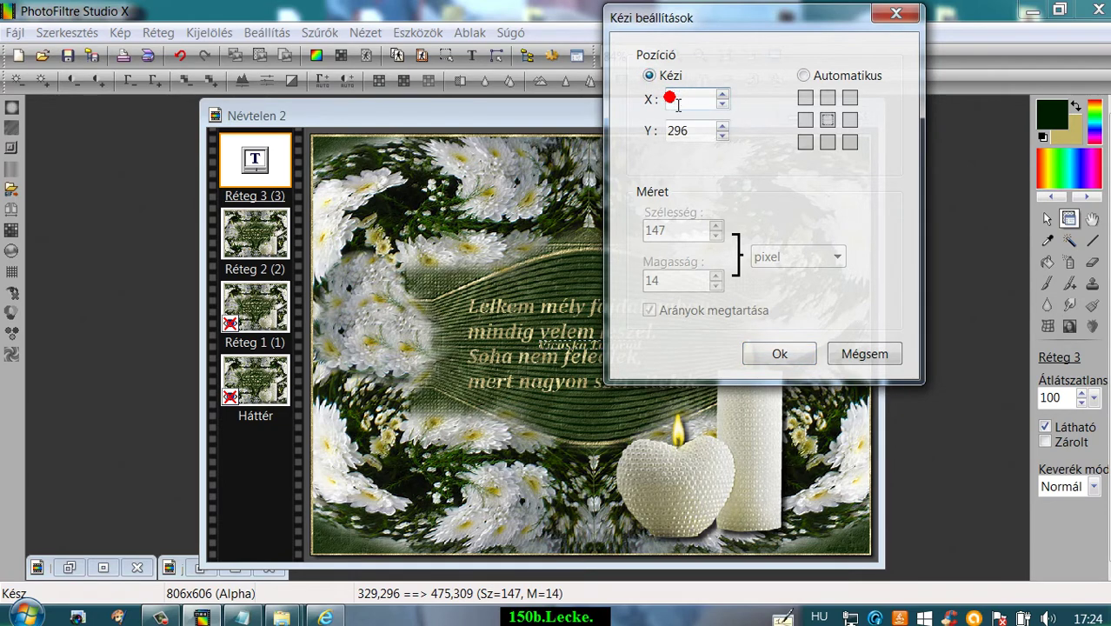
{"action": "left_click", "coordinate": [705, 132]}
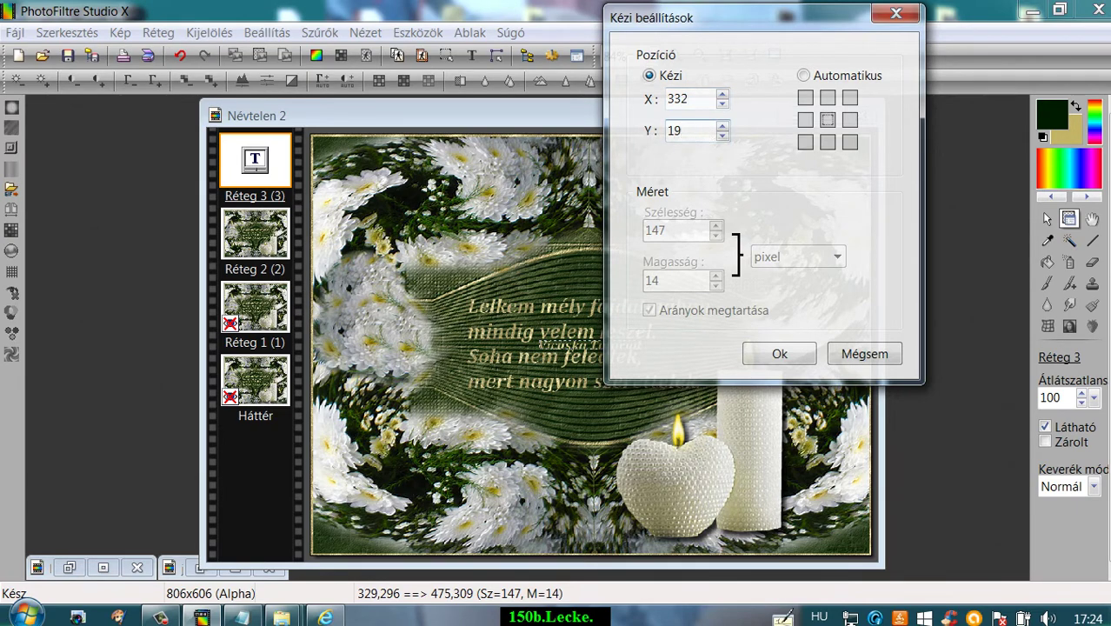
{"action": "left_click", "coordinate": [774, 352]}
Merge the positioned Tutorial caption layer into layer Réteg 2
{"action": "left_click", "coordinate": [259, 168]}
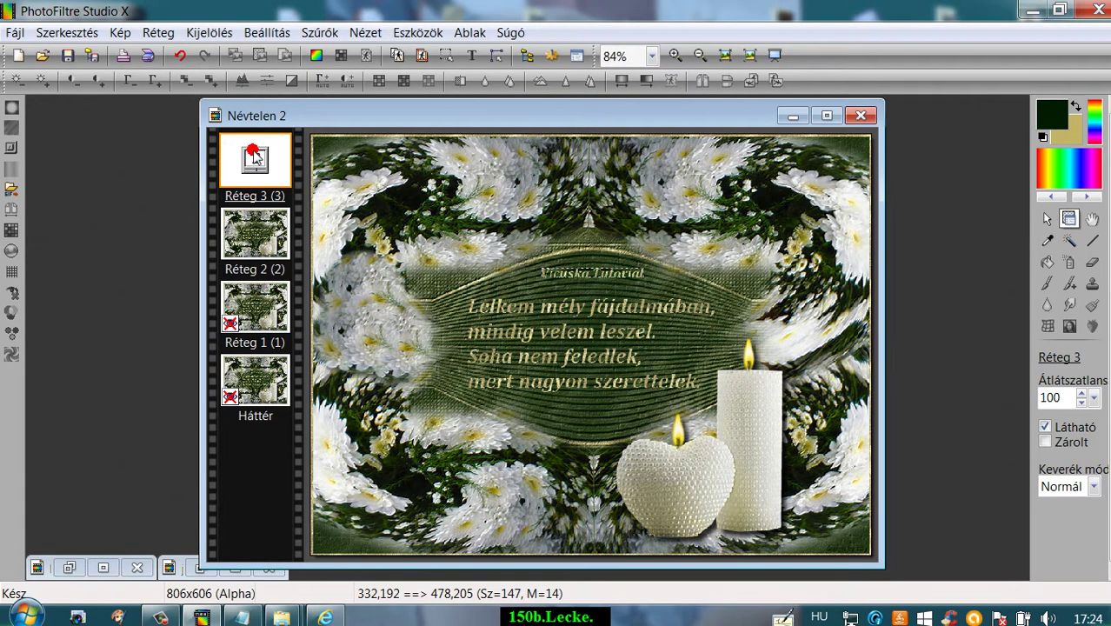
{"action": "right_click", "coordinate": [253, 156]}
{"action": "left_click", "coordinate": [296, 413]}
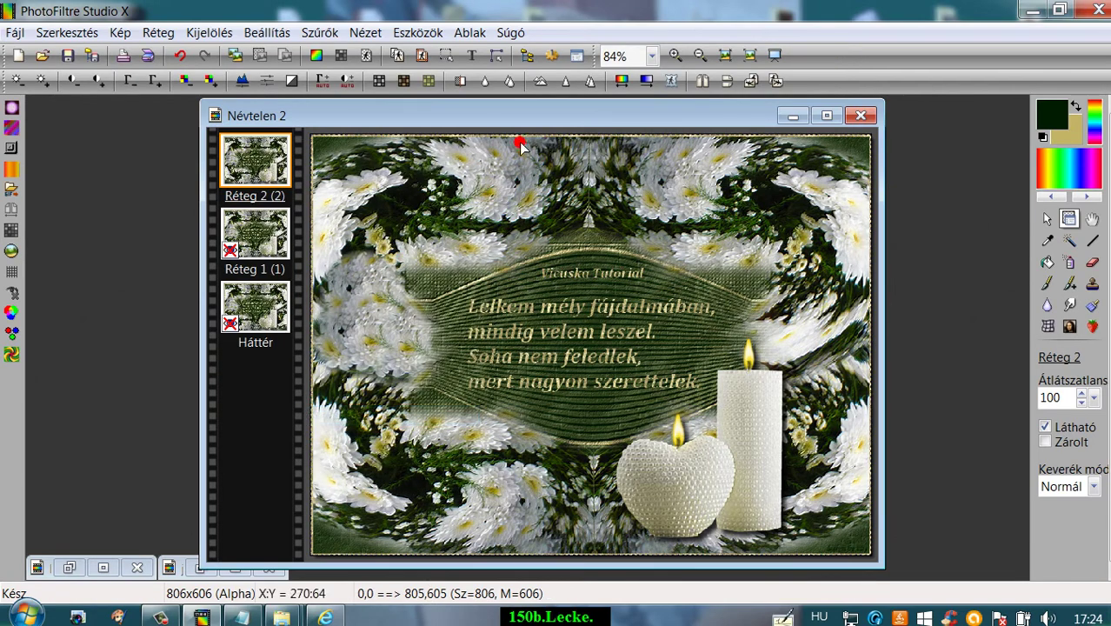
Add another size 12 text layer with only the creator's nickname, removing "Tutorial" from the caption text
{"action": "left_click", "coordinate": [474, 55]}
{"action": "left_click", "coordinate": [522, 252]}
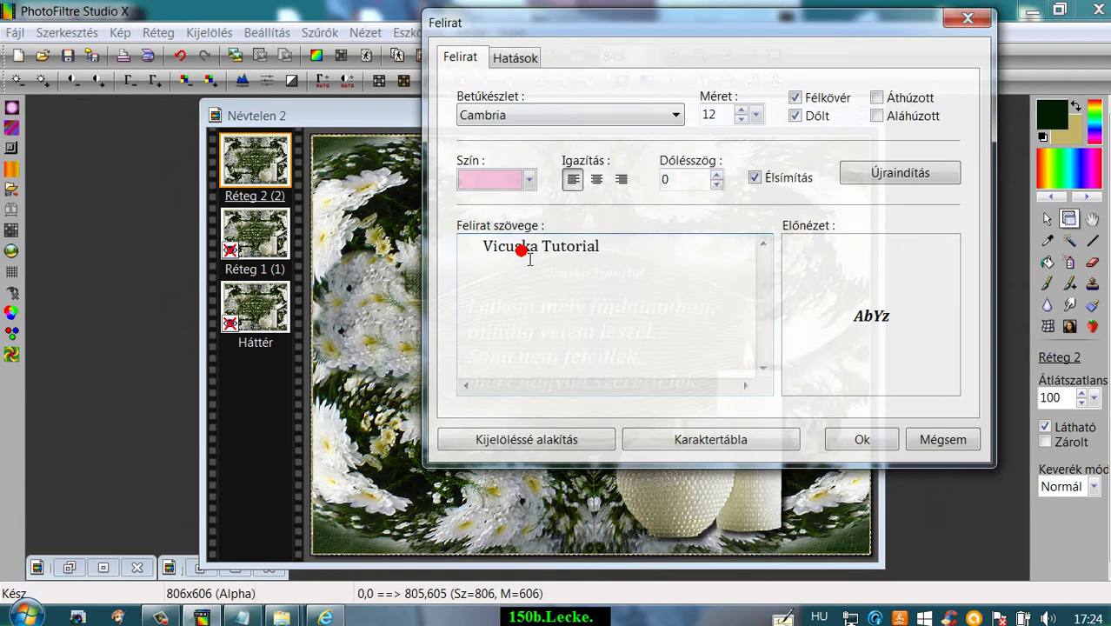
{"action": "left_click_drag", "start_coordinate": [547, 248], "coordinate": [632, 261]}
{"action": "key", "text": "Delete"}
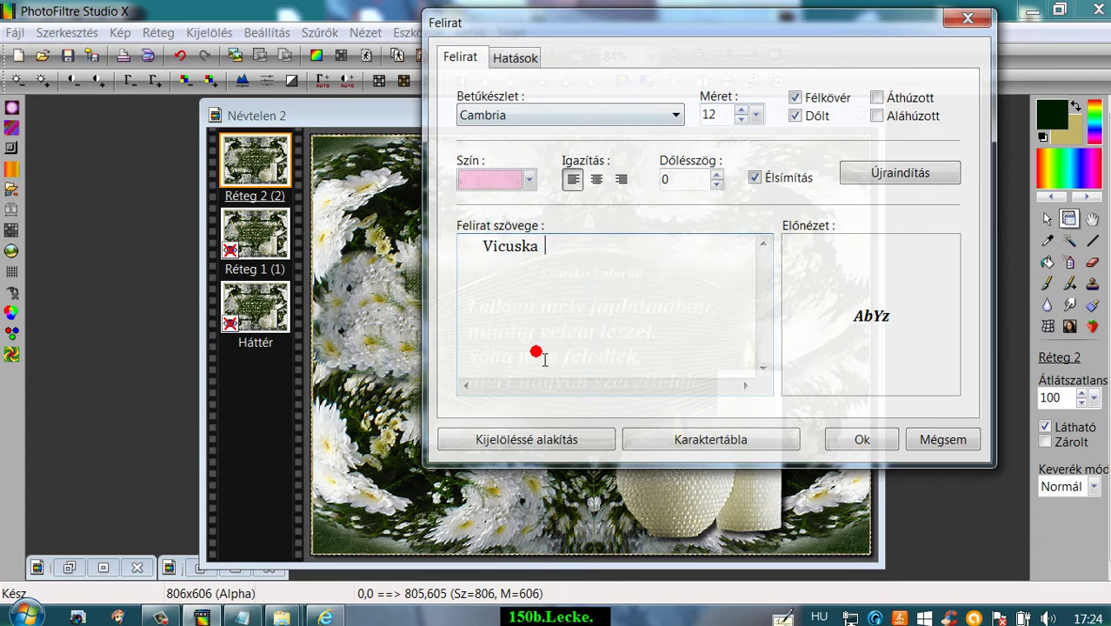
{"action": "left_click", "coordinate": [879, 445]}
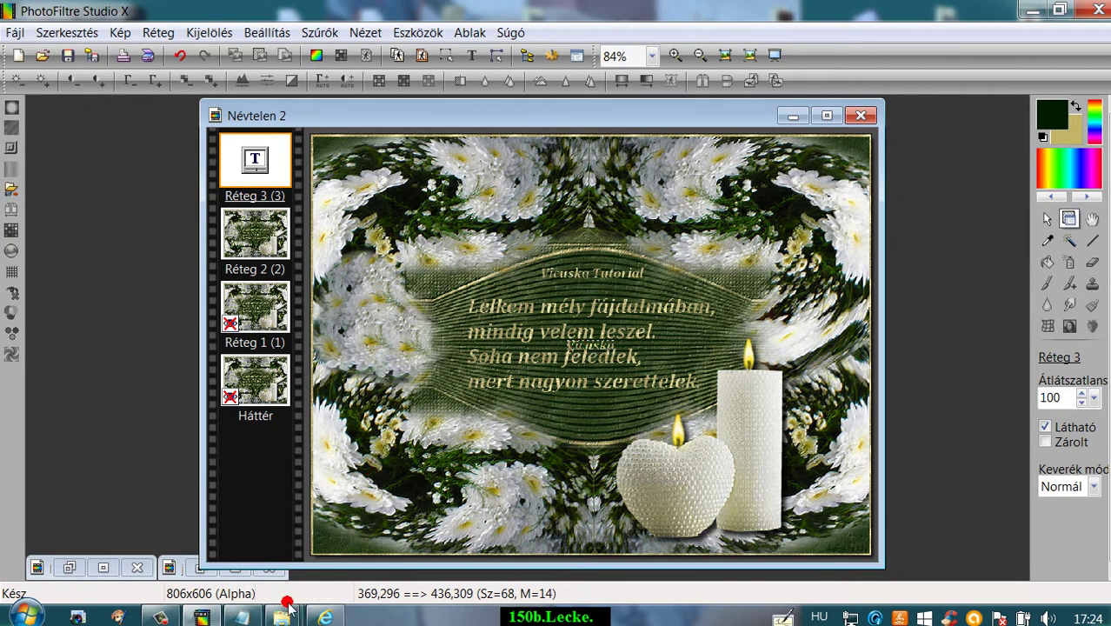
Read the last coordinate pair in the Notepad file vers and manually position the nickname caption at X 375, Y 416
{"action": "left_click", "coordinate": [247, 617]}
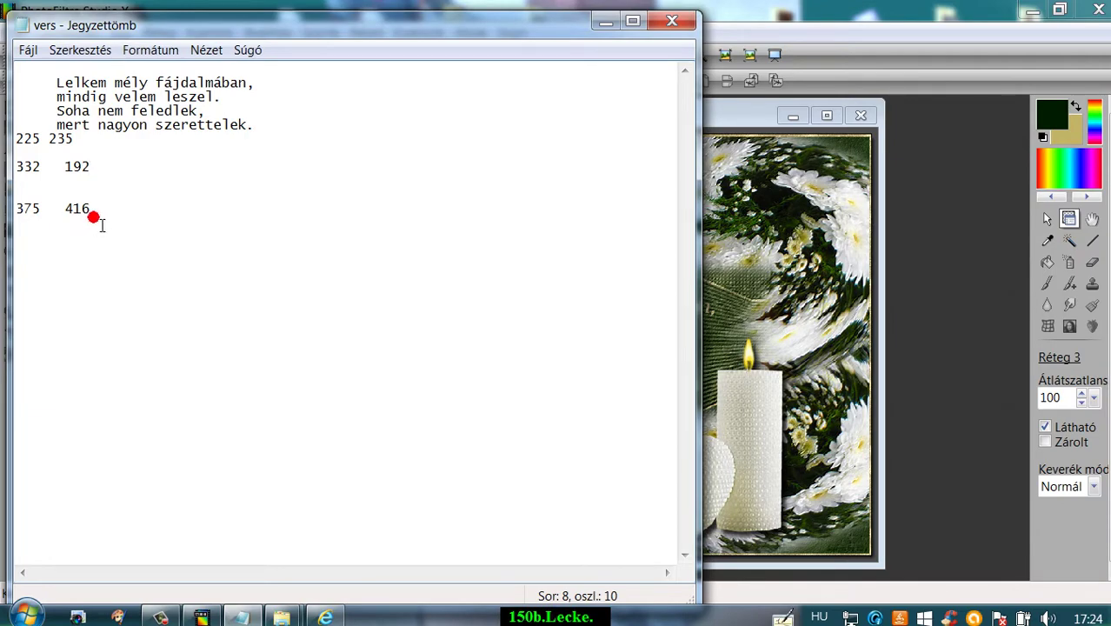
{"action": "left_click", "coordinate": [605, 21]}
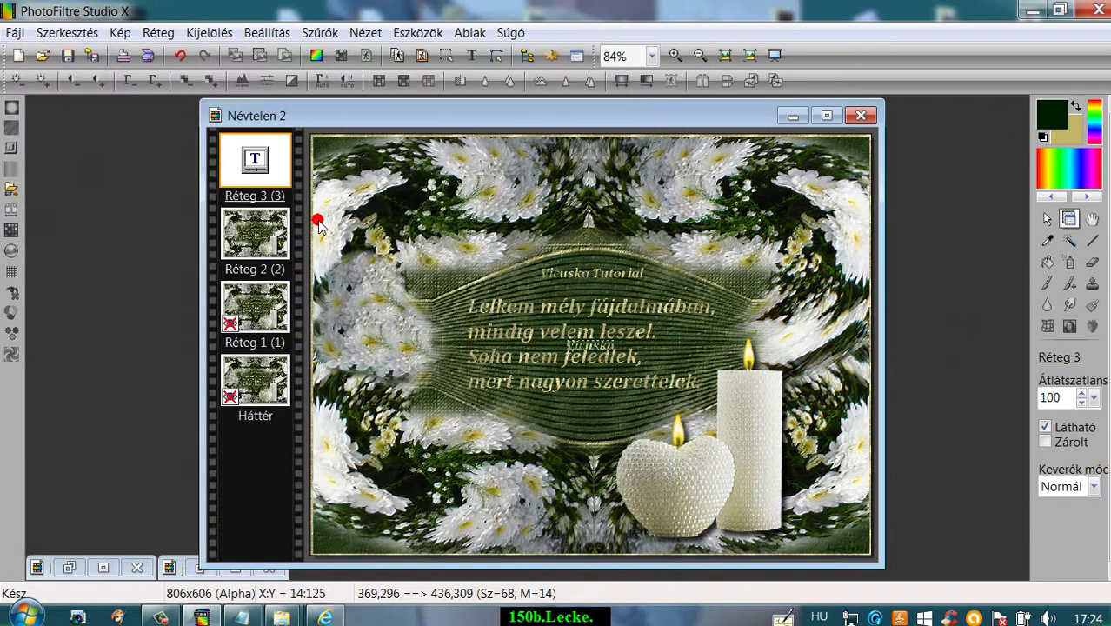
{"action": "right_click", "coordinate": [248, 158]}
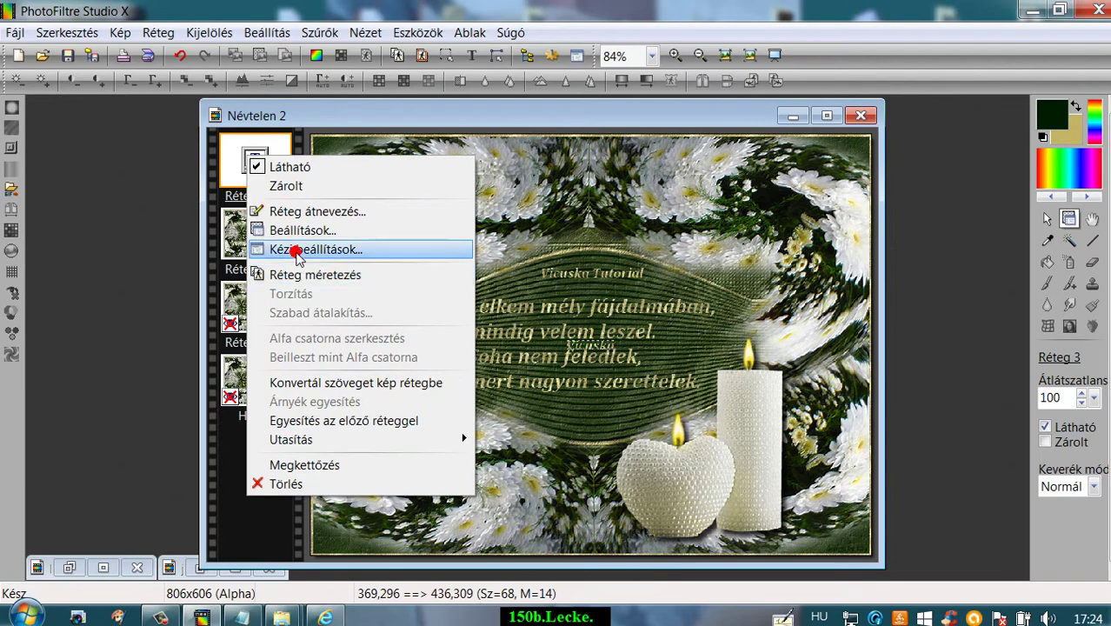
{"action": "left_click", "coordinate": [296, 251]}
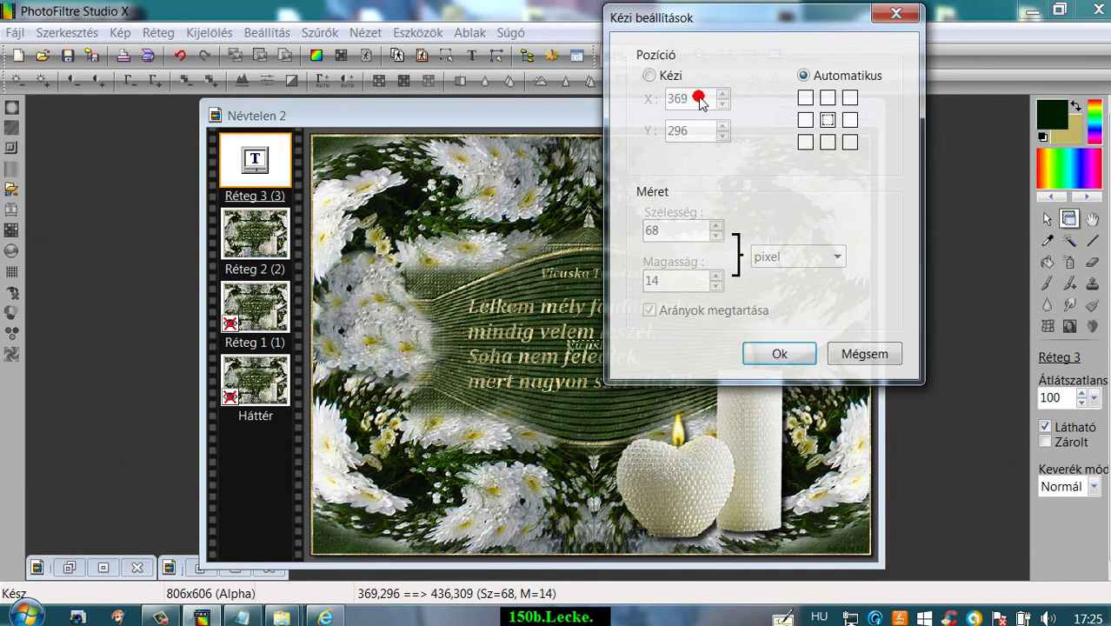
{"action": "left_click", "coordinate": [650, 75]}
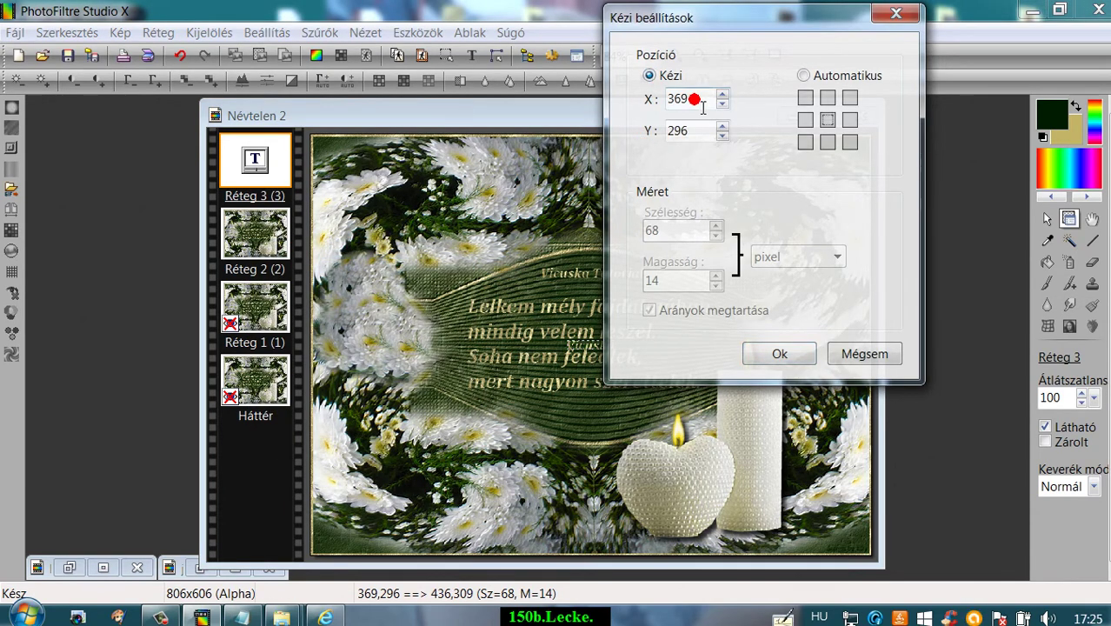
{"action": "type", "text": "375"}
{"action": "double_click", "coordinate": [696, 133]}
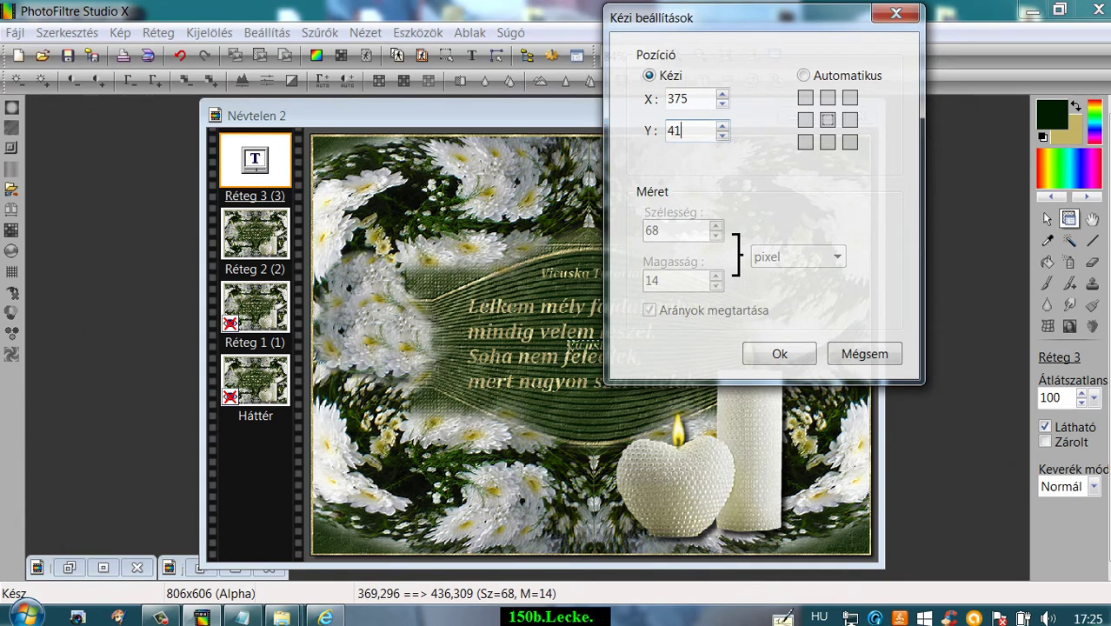
{"action": "left_click", "coordinate": [780, 352]}
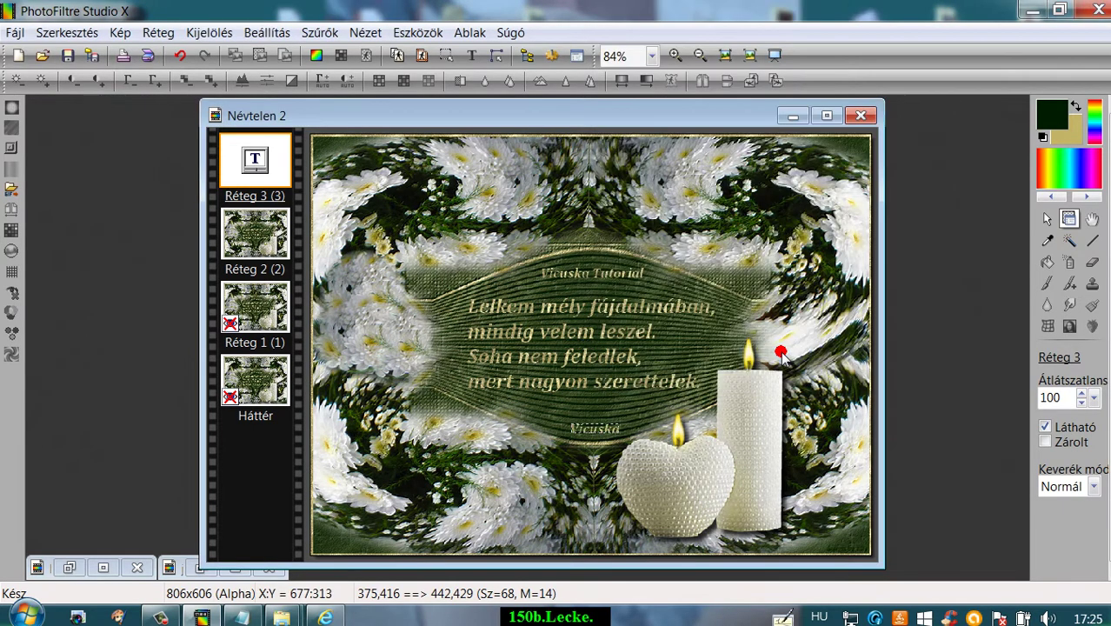
Merge the positioned nickname caption layer into layer Réteg 2
{"action": "right_click", "coordinate": [247, 148]}
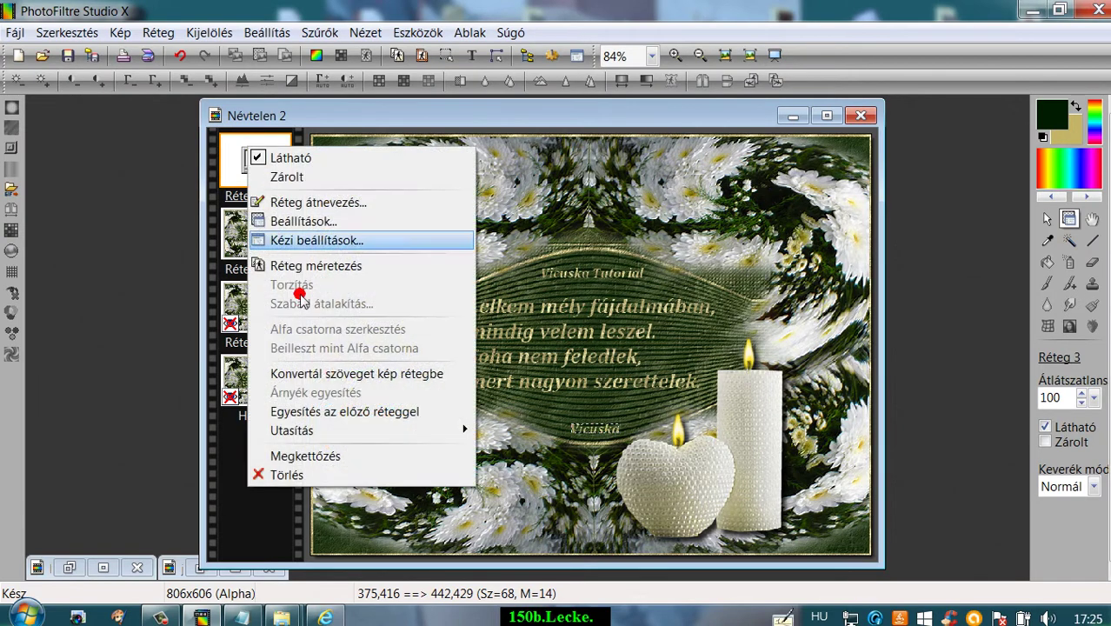
{"action": "left_click", "coordinate": [334, 412]}
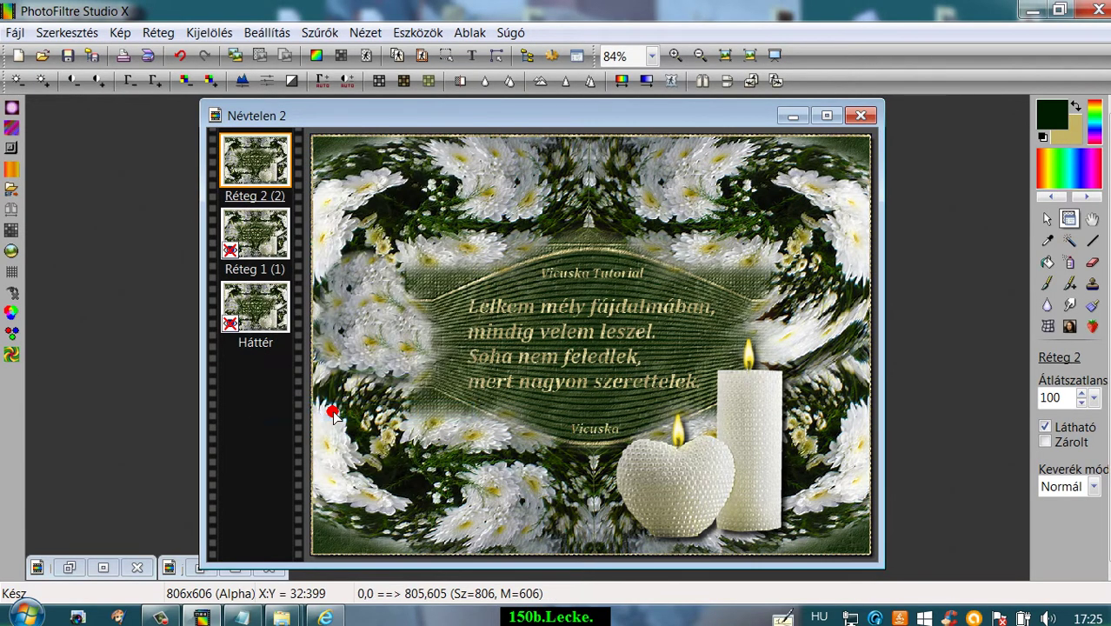
Outline the heart candle's flame with a freehand selection about 20 by 50 px and add noise at intensity 150
{"action": "left_click", "coordinate": [1045, 221]}
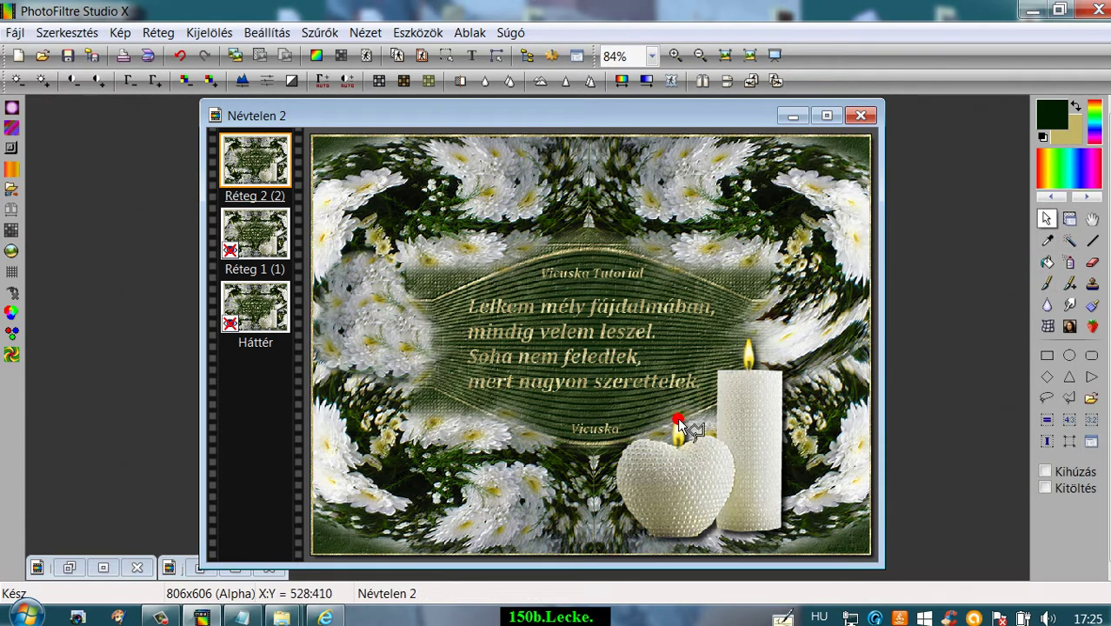
{"action": "left_click_drag", "start_coordinate": [678, 419], "coordinate": [676, 447]}
{"action": "left_click", "coordinate": [319, 32]}
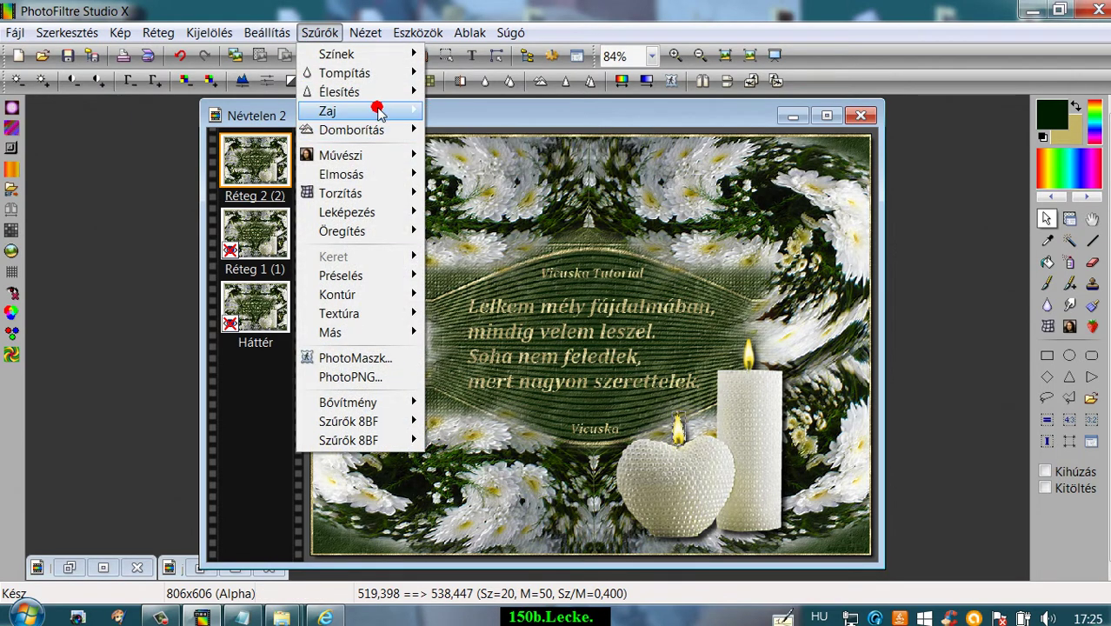
{"action": "mouse_move", "coordinate": [378, 112]}
{"action": "left_click", "coordinate": [434, 110]}
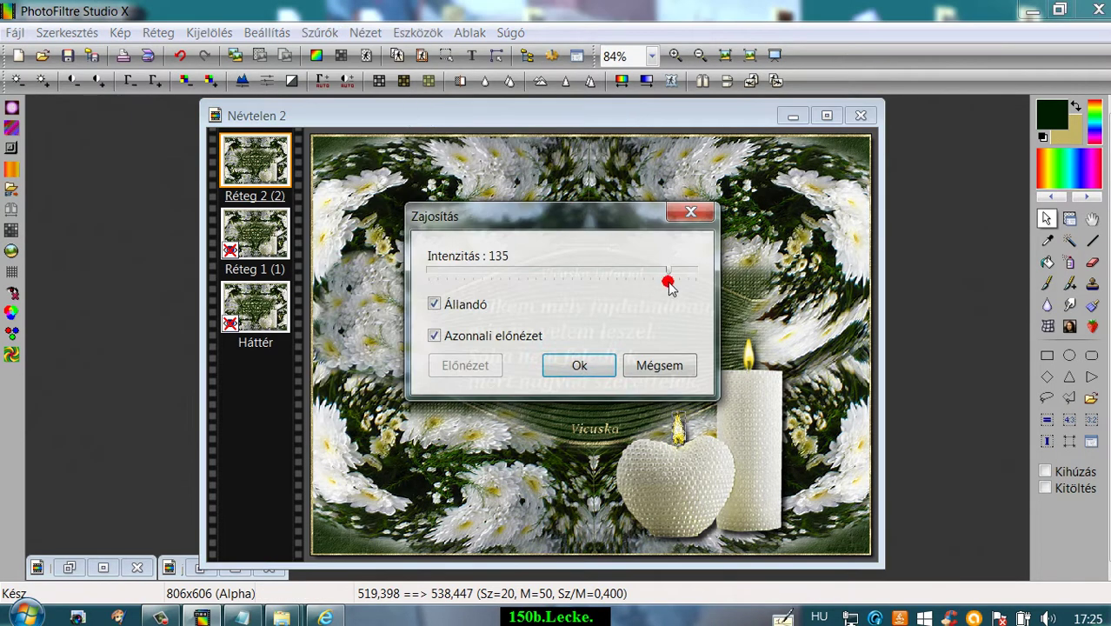
{"action": "left_click_drag", "start_coordinate": [667, 273], "coordinate": [712, 272]}
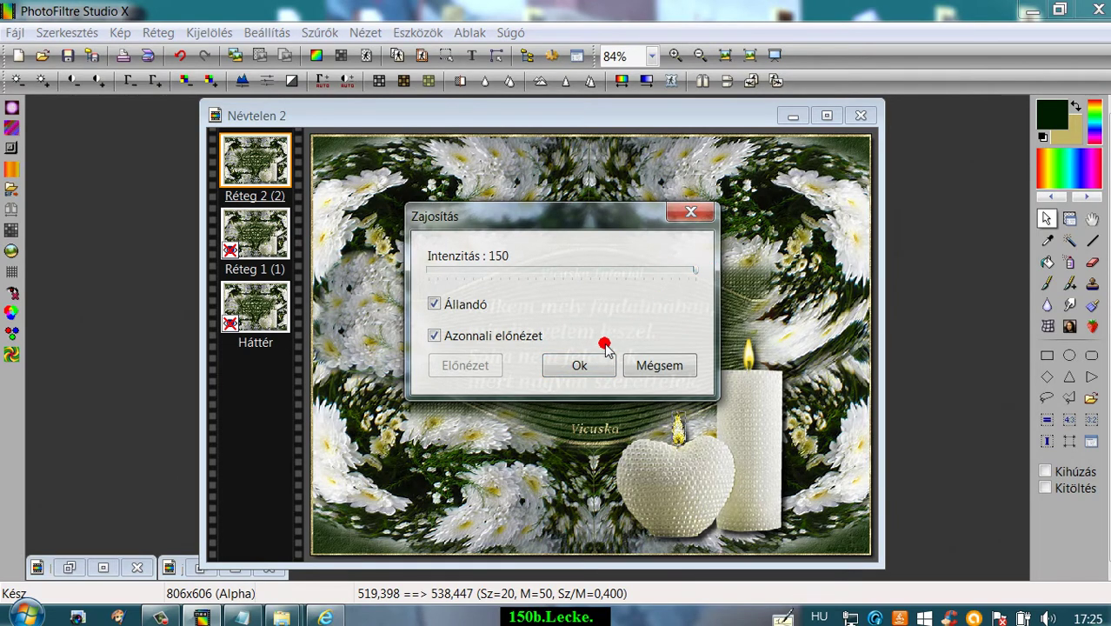
{"action": "left_click", "coordinate": [580, 366]}
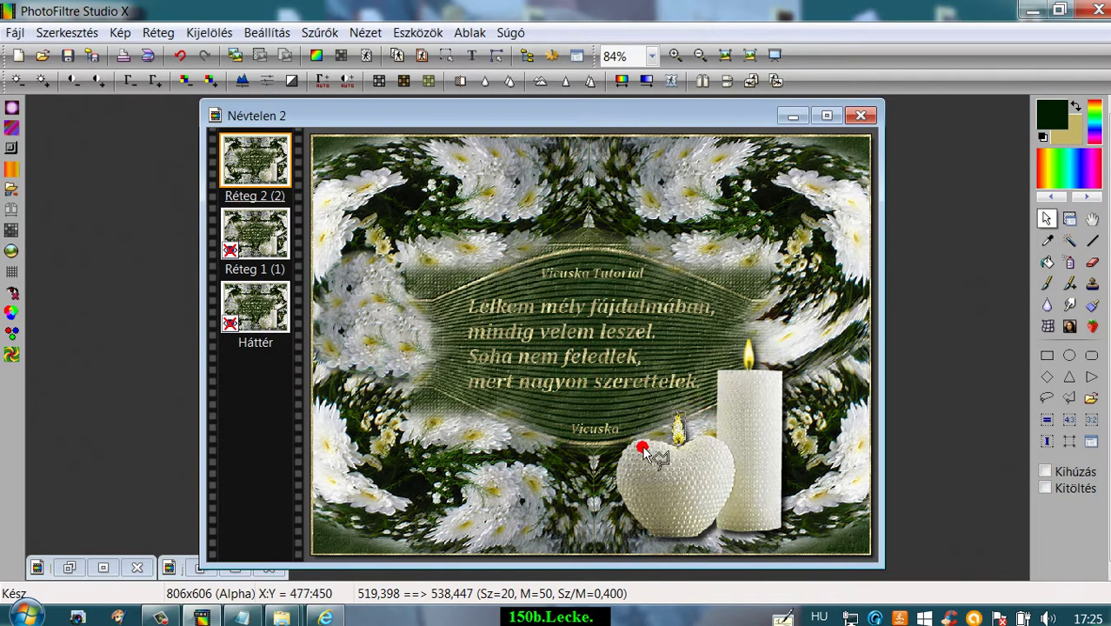
Clear the selection, outline the tall candle's flame at about 21 by 40 px, and add noise at intensity 150
{"action": "left_click_drag", "start_coordinate": [683, 441], "coordinate": [719, 388]}
{"action": "left_click", "coordinate": [1069, 218]}
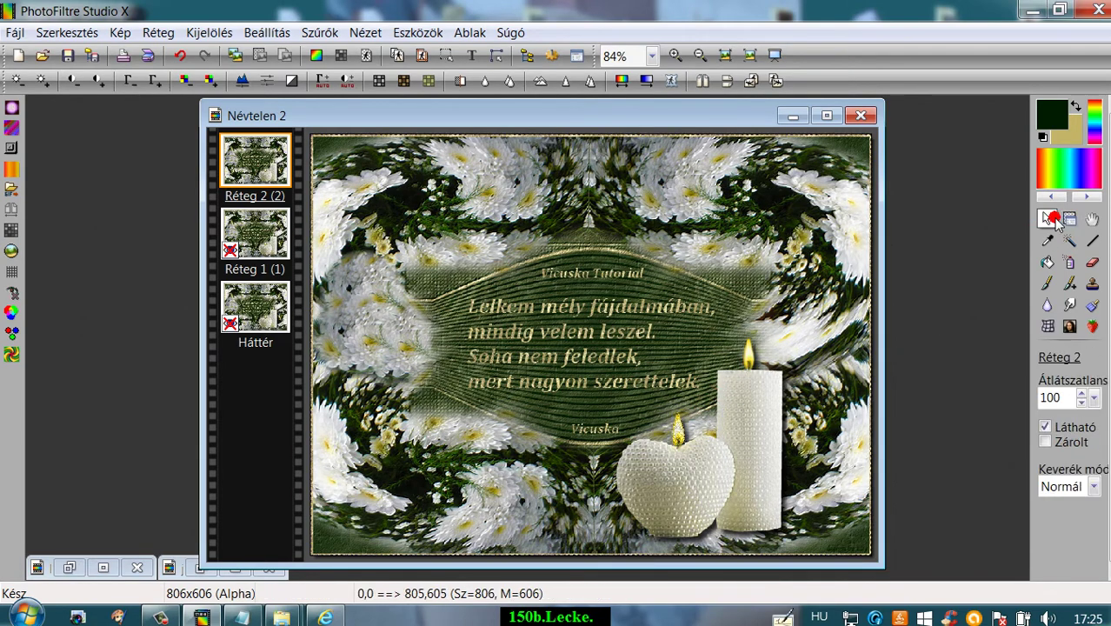
{"action": "key", "text": "ctrl"}
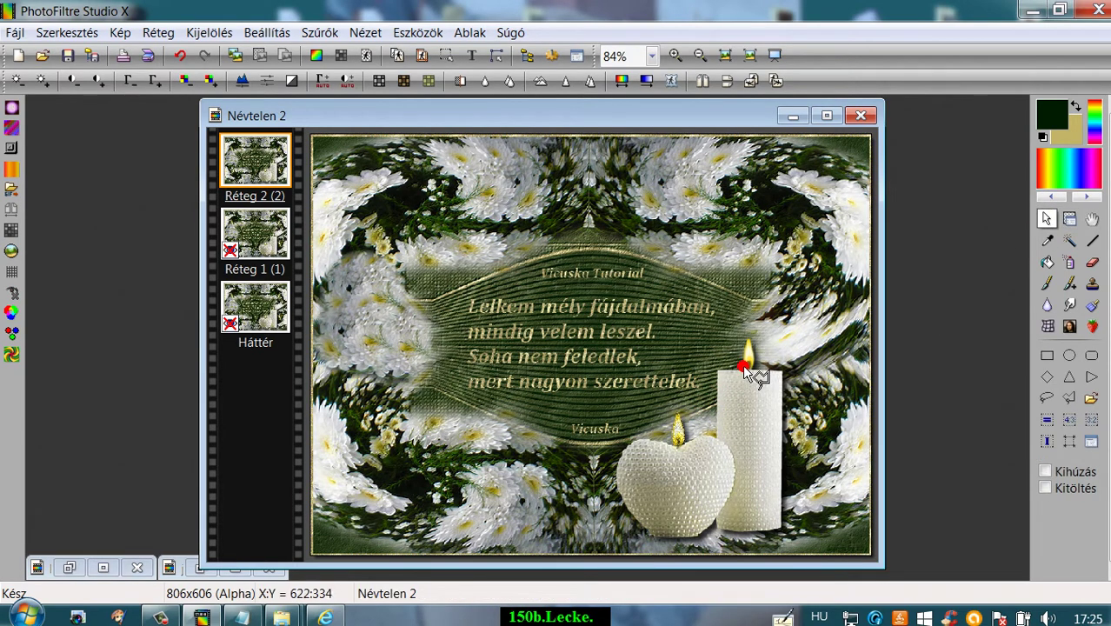
{"action": "mouse_move", "coordinate": [745, 369]}
{"action": "left_mouse_down"}
{"action": "mouse_move", "coordinate": [751, 340]}
{"action": "mouse_move", "coordinate": [759, 357]}
{"action": "mouse_move", "coordinate": [741, 375]}
{"action": "mouse_move", "coordinate": [748, 366]}
{"action": "left_mouse_up"}
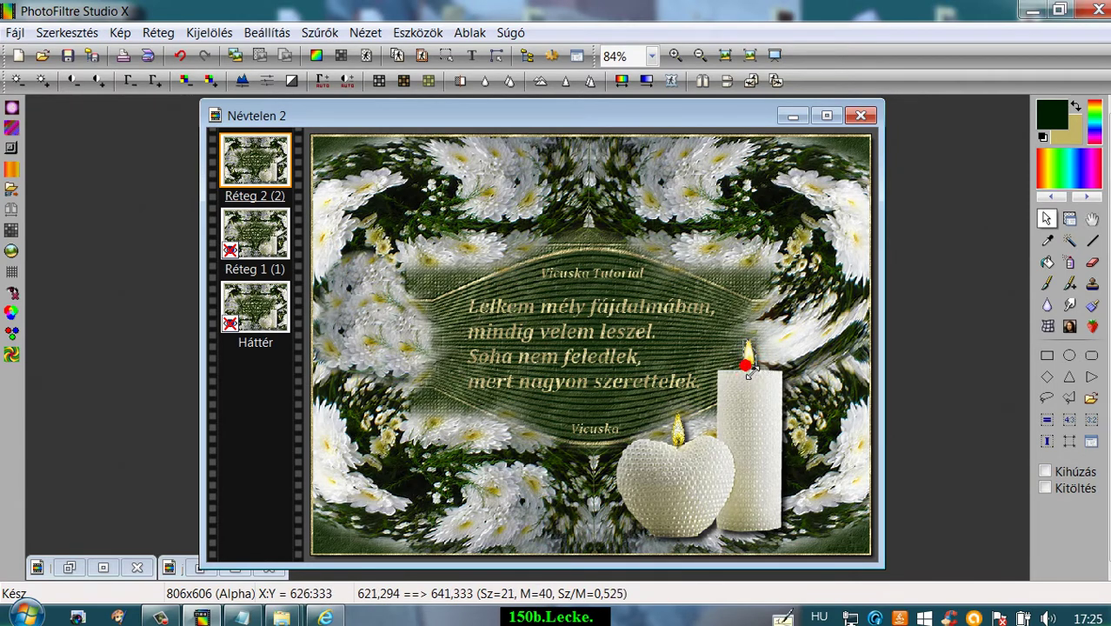
{"action": "left_click", "coordinate": [319, 32]}
{"action": "mouse_move", "coordinate": [335, 113]}
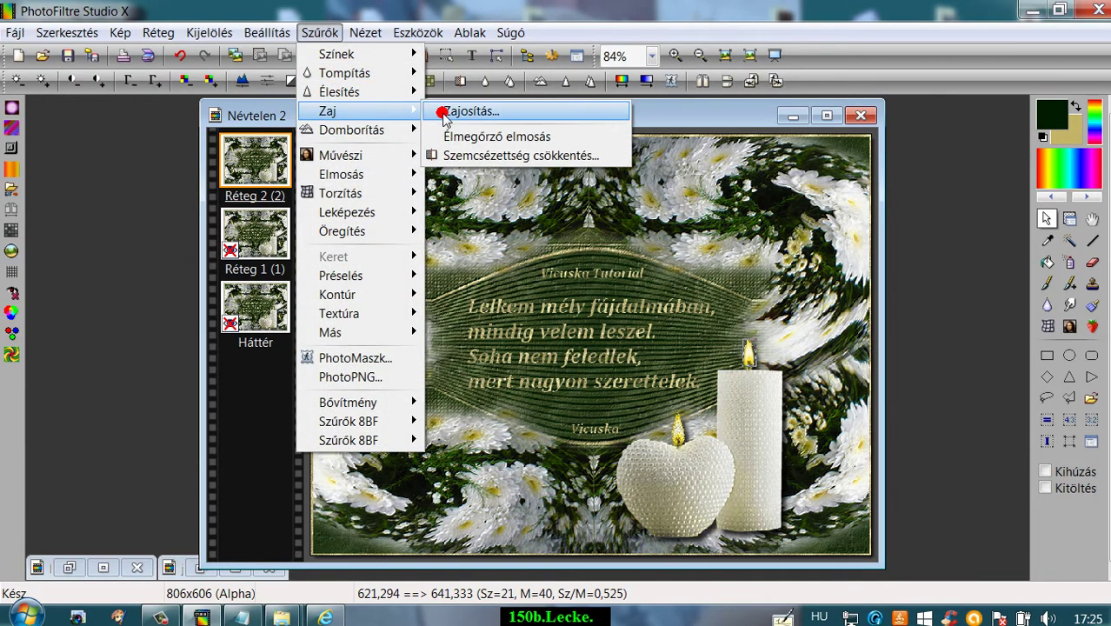
{"action": "left_click", "coordinate": [443, 110]}
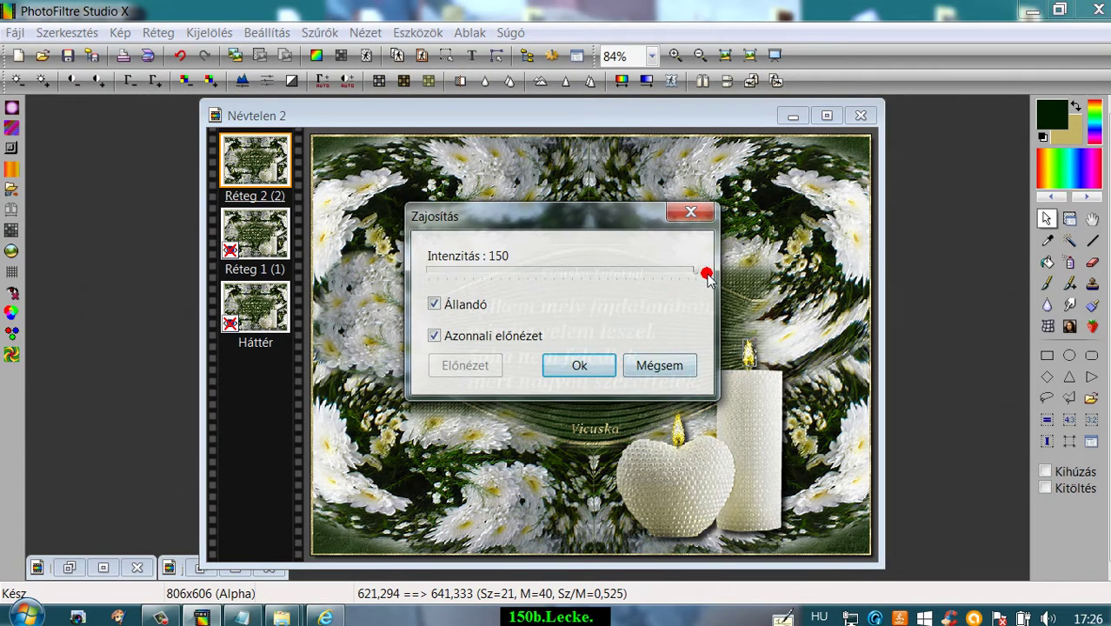
{"action": "left_click", "coordinate": [578, 365]}
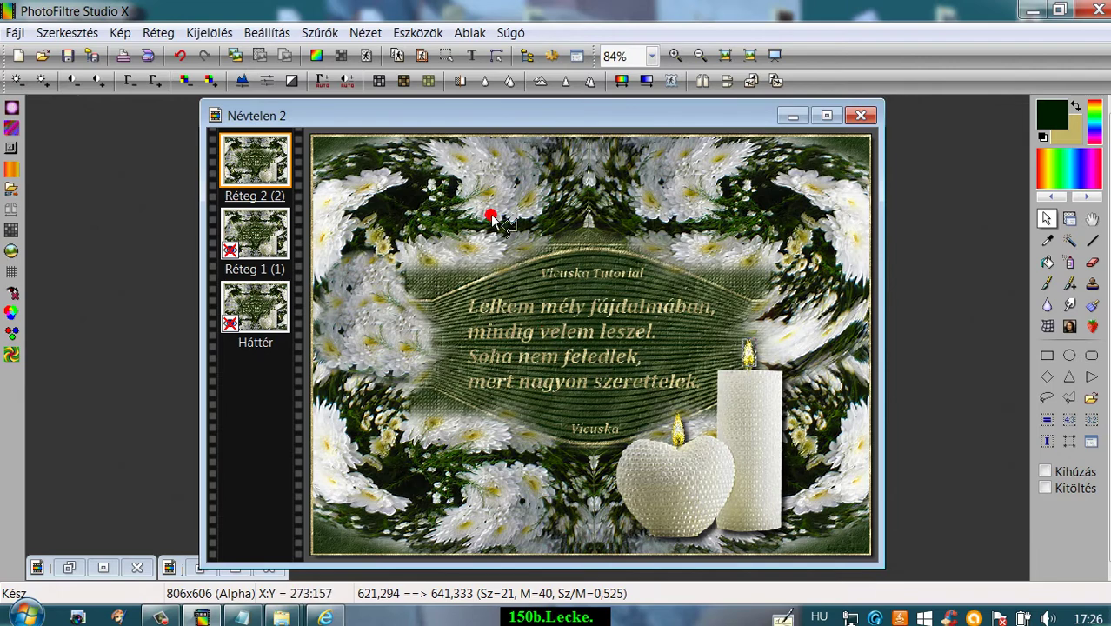
Outline a yellow flower centre in the image's upper left, about 32 by 33 px, and add noise at intensity 150
{"action": "left_click", "coordinate": [1074, 396]}
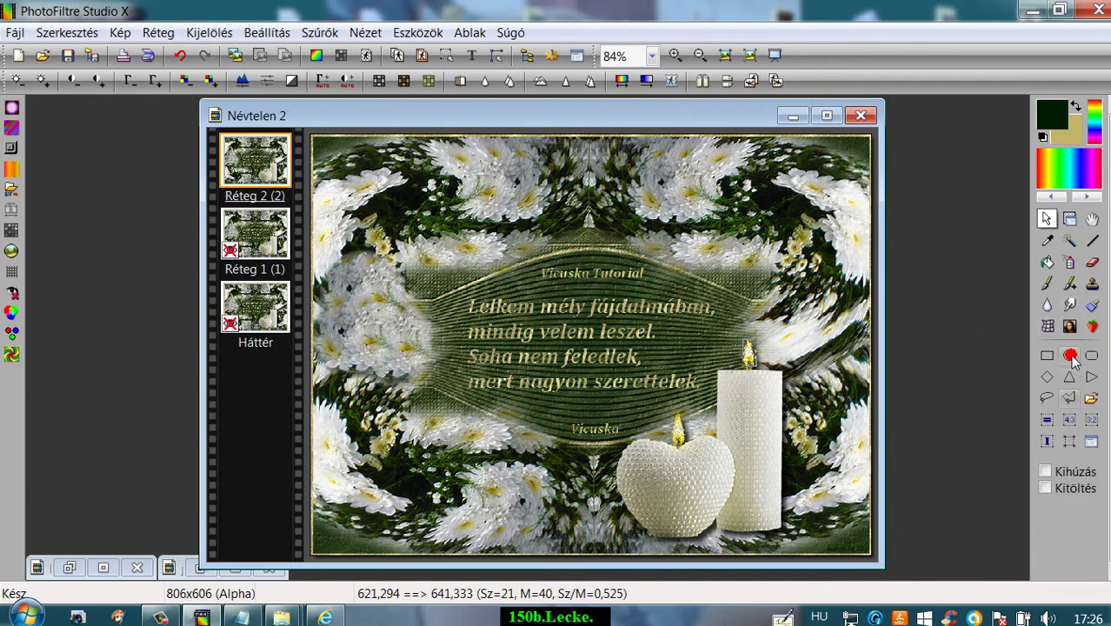
{"action": "left_click", "coordinate": [763, 176]}
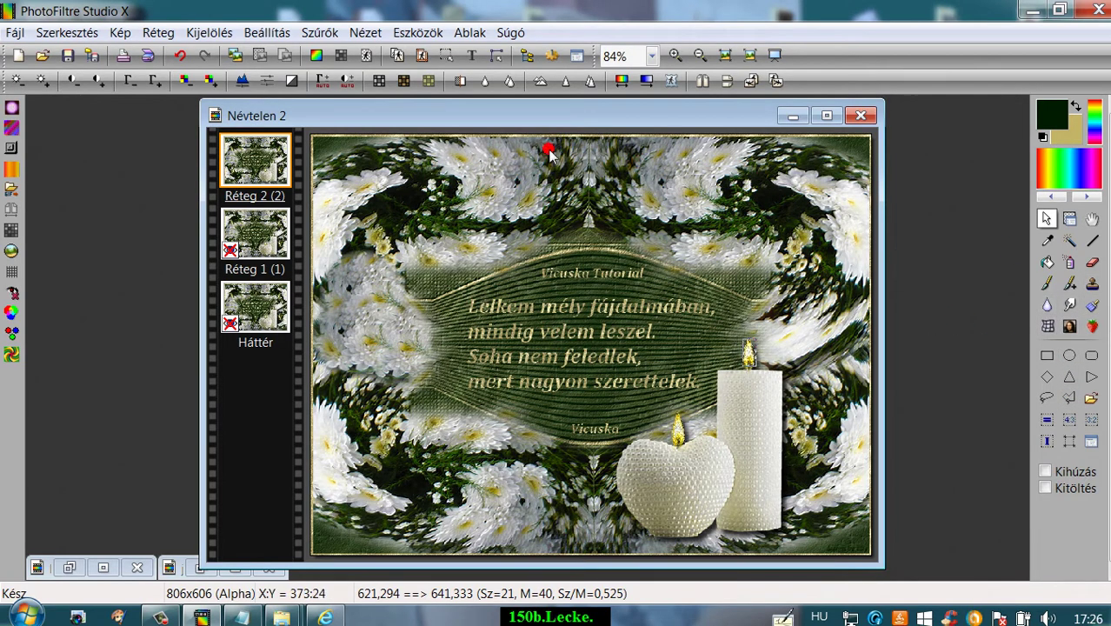
{"action": "left_click", "coordinate": [467, 158]}
{"action": "left_click", "coordinate": [452, 166]}
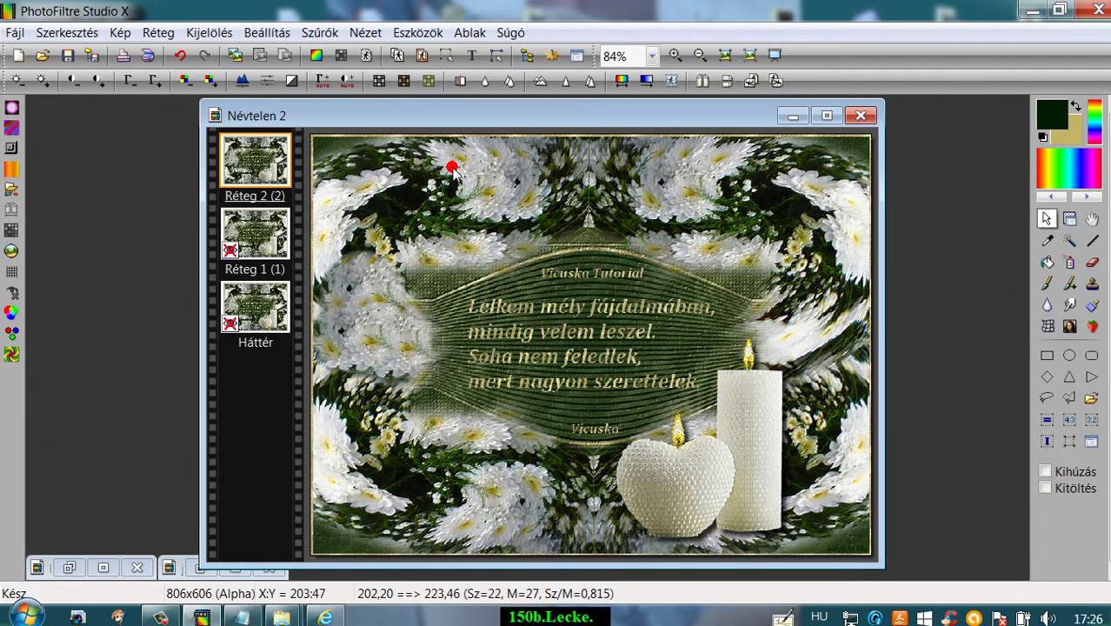
{"action": "mouse_move", "coordinate": [454, 168]}
{"action": "left_mouse_down"}
{"action": "mouse_move", "coordinate": [454, 178]}
{"action": "mouse_move", "coordinate": [437, 164]}
{"action": "mouse_move", "coordinate": [458, 166]}
{"action": "left_mouse_up"}
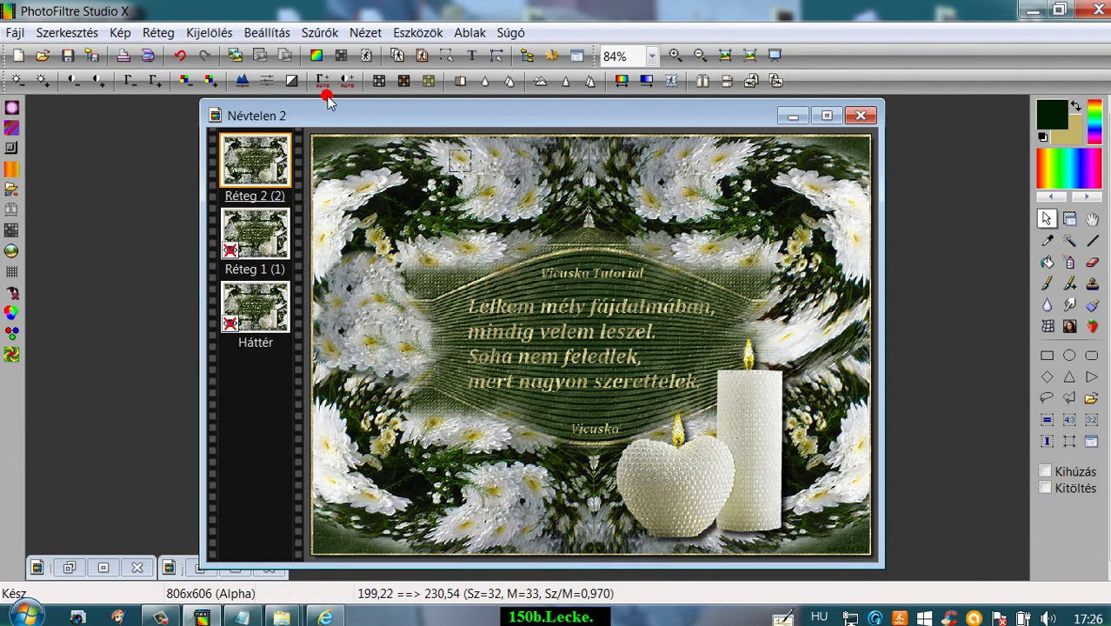
{"action": "left_click", "coordinate": [320, 33]}
{"action": "mouse_move", "coordinate": [348, 109]}
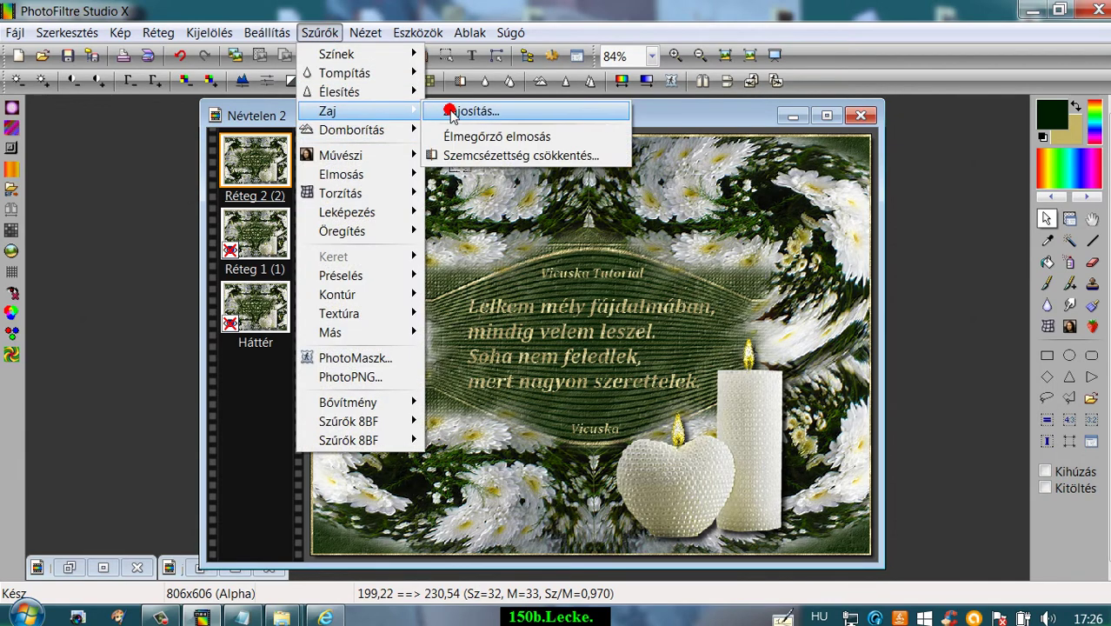
{"action": "left_click", "coordinate": [448, 111]}
{"action": "left_click", "coordinate": [594, 367]}
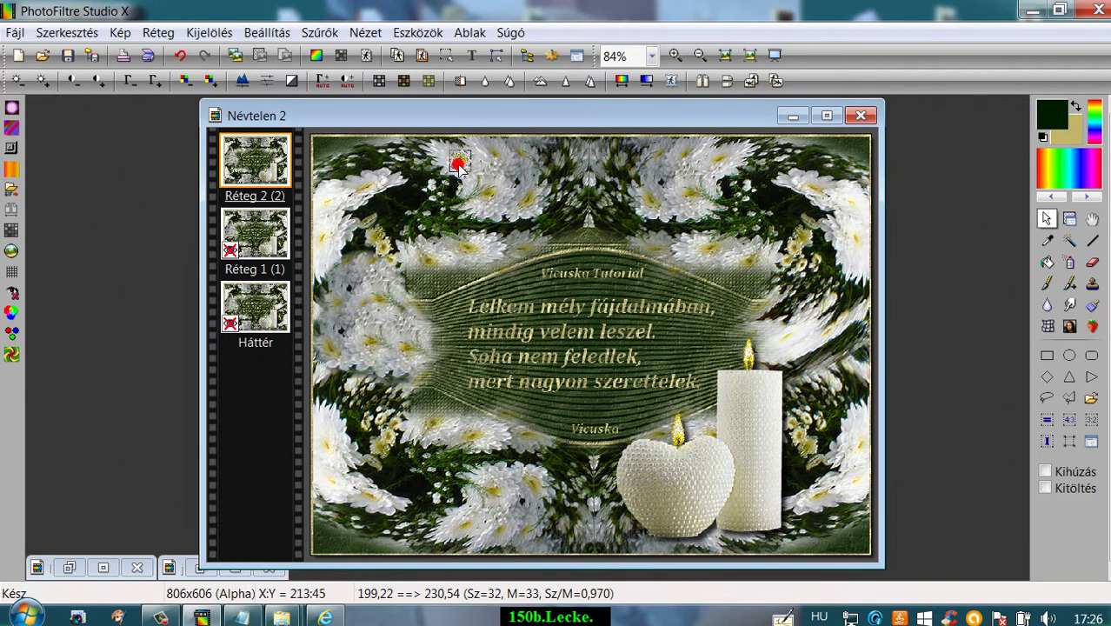
Move the selection onto the flower centre right of the middle above the oval, about X 477, Y 80, and apply the same noise
{"action": "left_click_drag", "start_coordinate": [463, 165], "coordinate": [656, 204]}
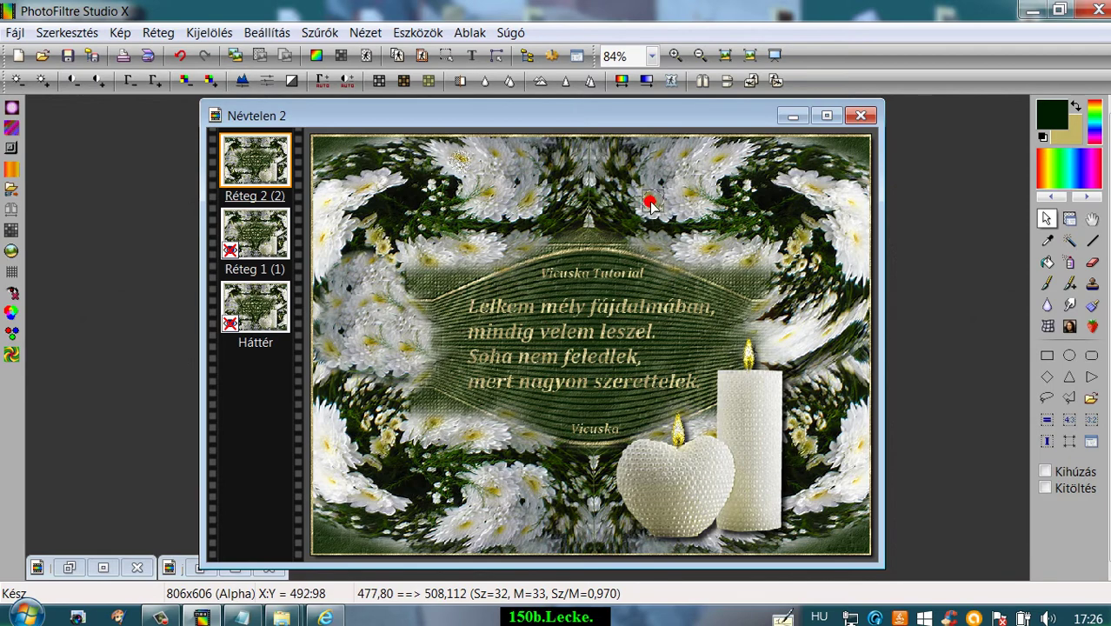
{"action": "left_click", "coordinate": [306, 33]}
{"action": "mouse_move", "coordinate": [347, 110]}
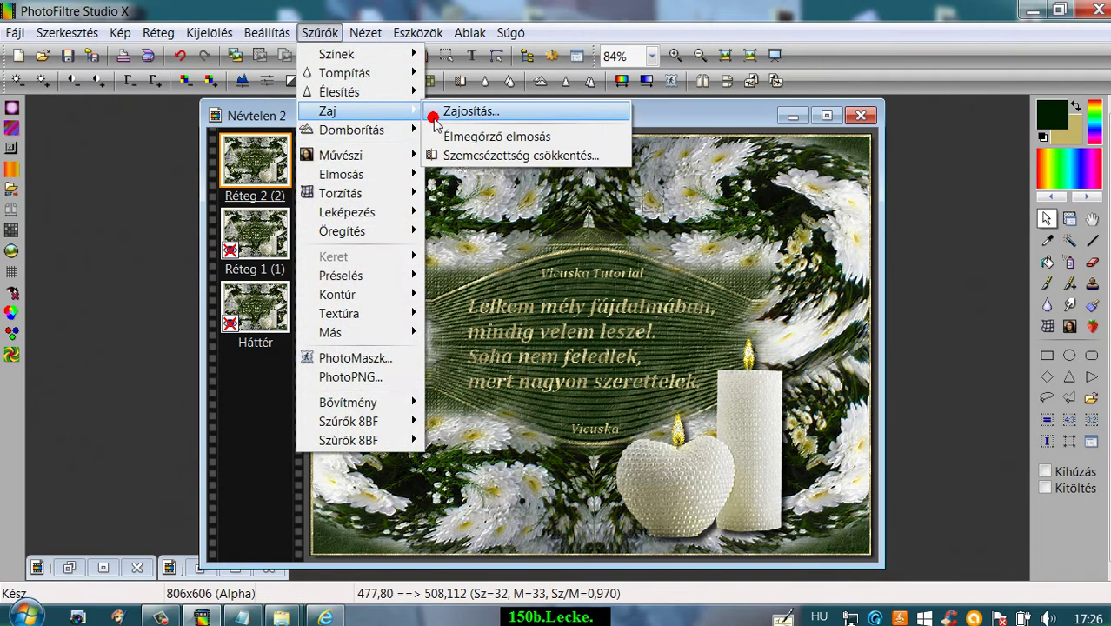
{"action": "left_click", "coordinate": [469, 111]}
{"action": "left_click", "coordinate": [584, 364]}
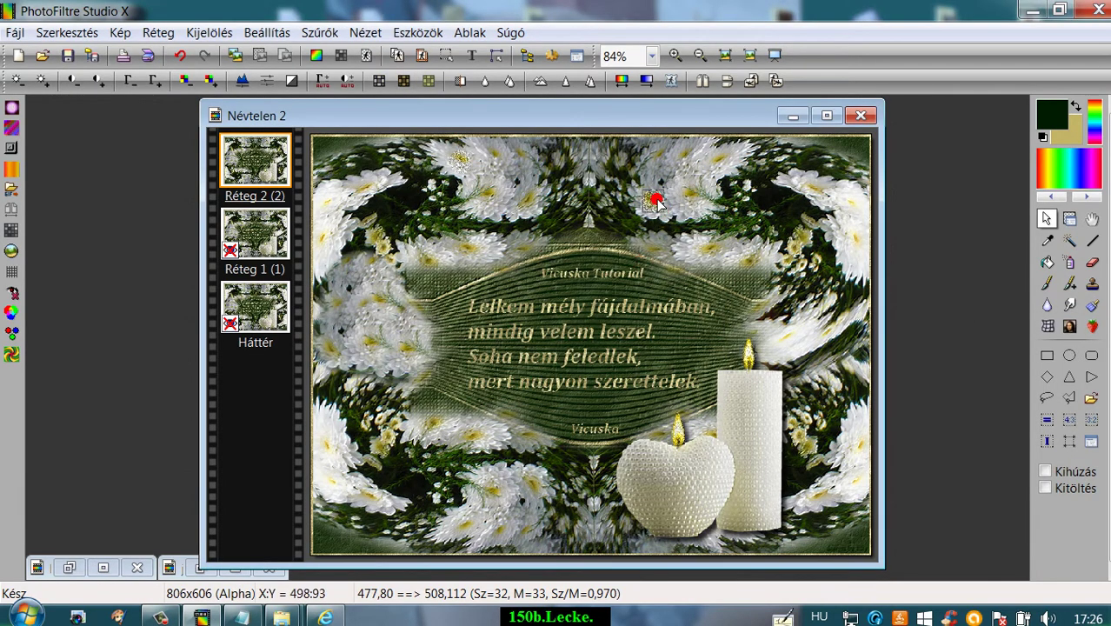
Move the selection onto the flower centre below the verse's left end, about X 219, Y 415, and add noise at intensity 150
{"action": "left_click_drag", "start_coordinate": [652, 205], "coordinate": [474, 437]}
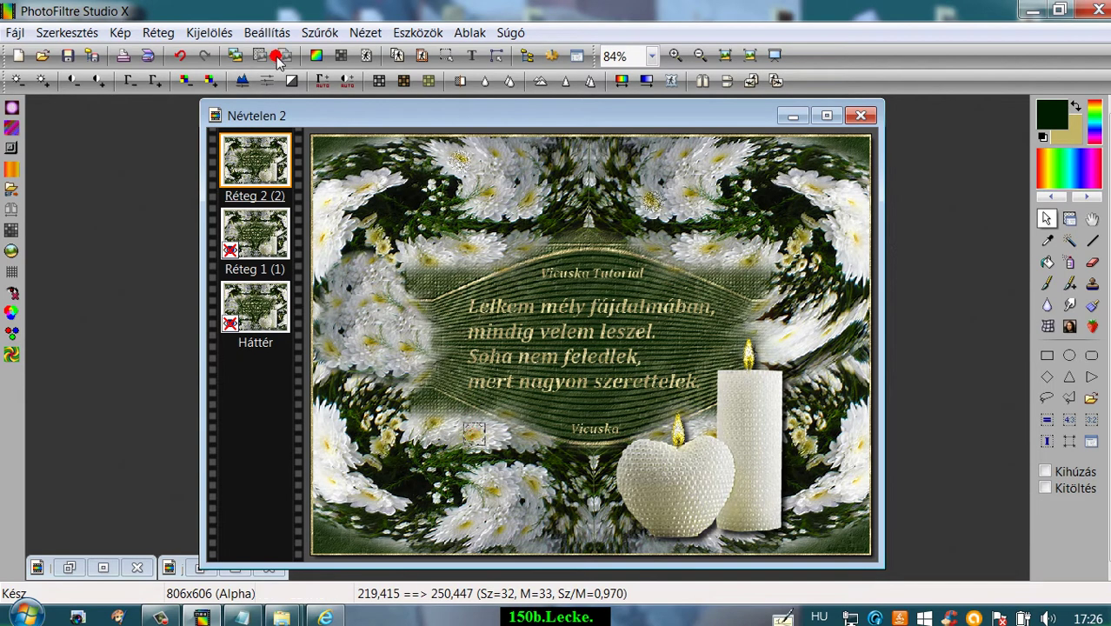
{"action": "left_click", "coordinate": [327, 35]}
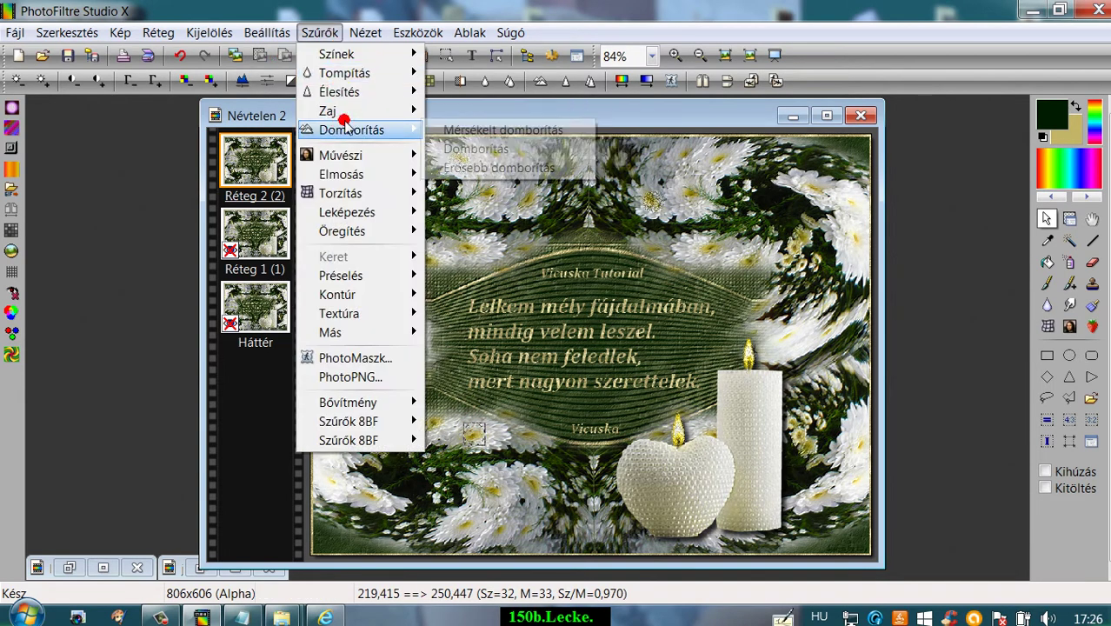
{"action": "mouse_move", "coordinate": [349, 131]}
{"action": "mouse_move", "coordinate": [414, 110]}
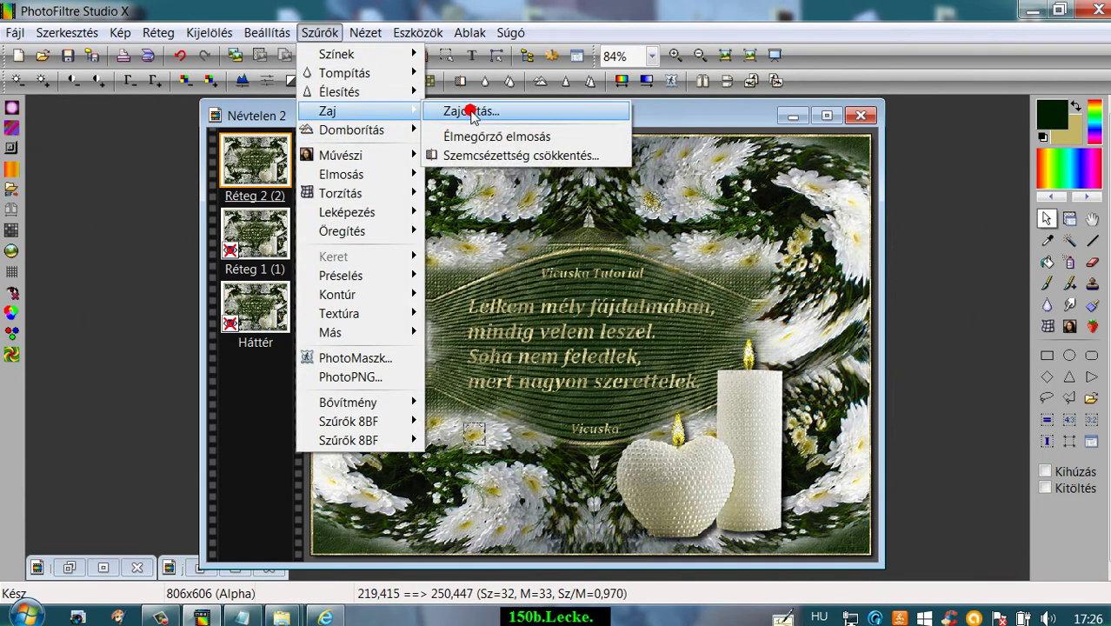
{"action": "left_click", "coordinate": [469, 111]}
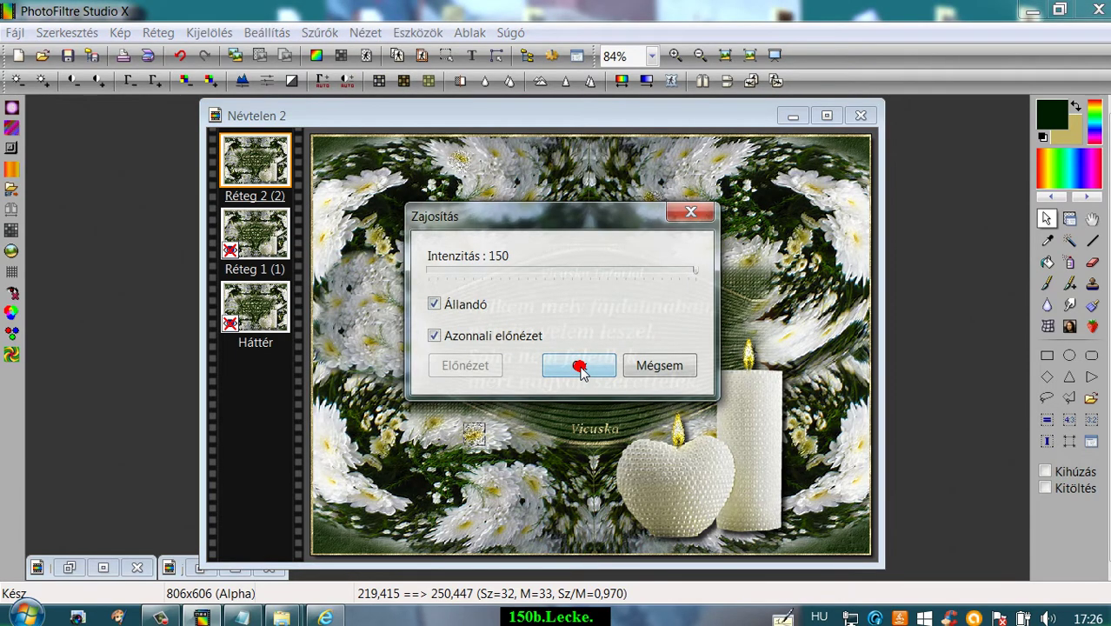
{"action": "left_click", "coordinate": [579, 367]}
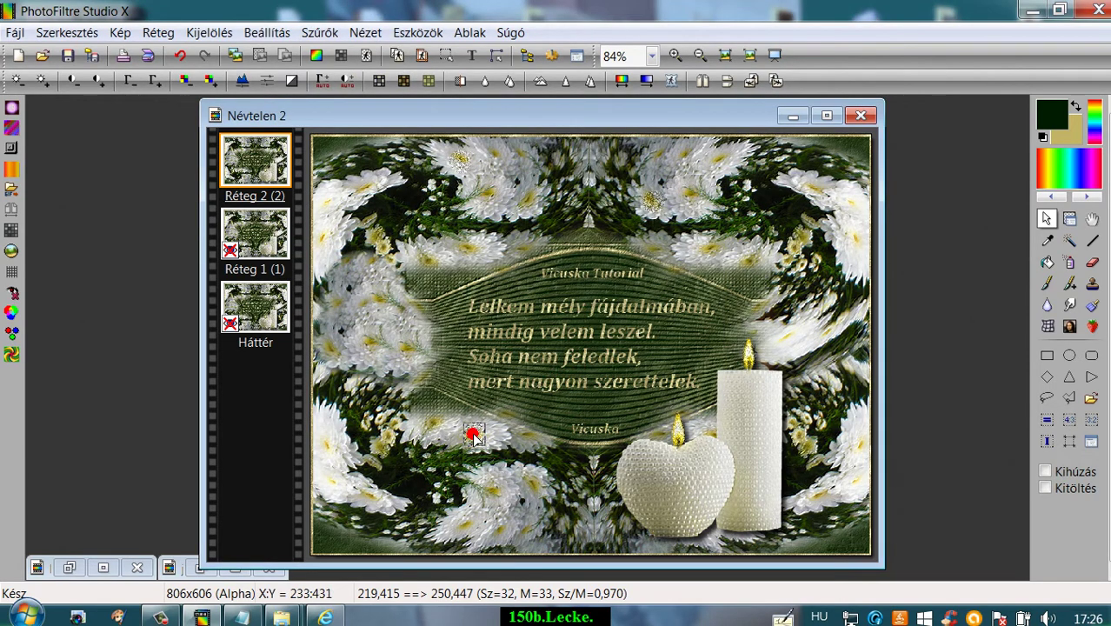
Move the selection onto the flower centre left of the verse, about X 75, Y 284, and apply the same noise
{"action": "left_click_drag", "start_coordinate": [474, 437], "coordinate": [368, 342]}
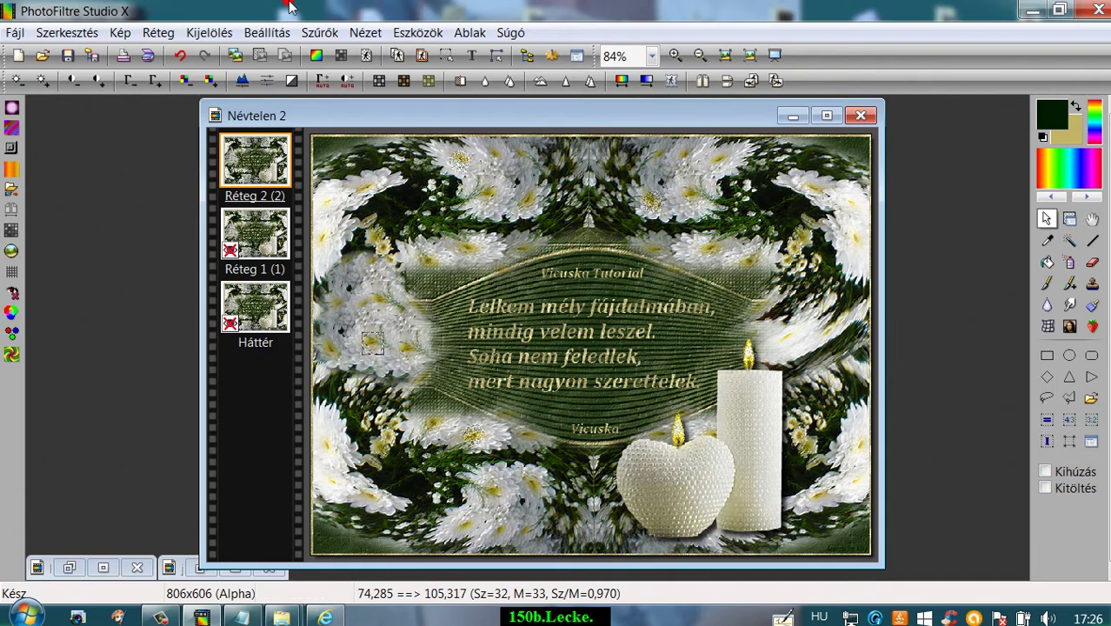
{"action": "left_click", "coordinate": [318, 32]}
{"action": "mouse_move", "coordinate": [365, 109]}
{"action": "left_click", "coordinate": [472, 111]}
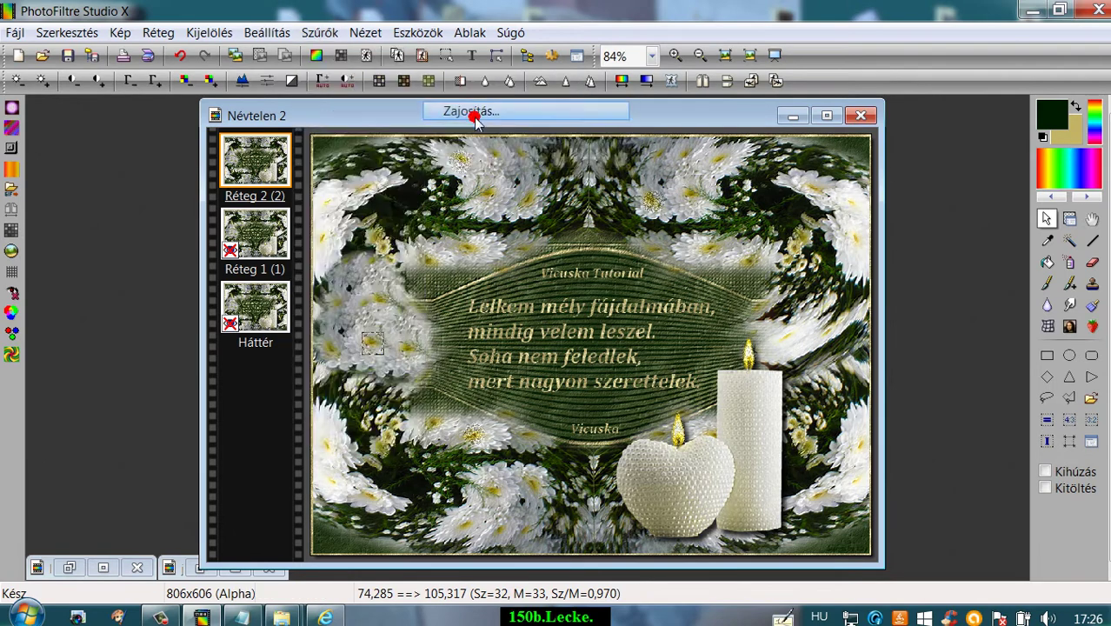
{"action": "left_click", "coordinate": [608, 365]}
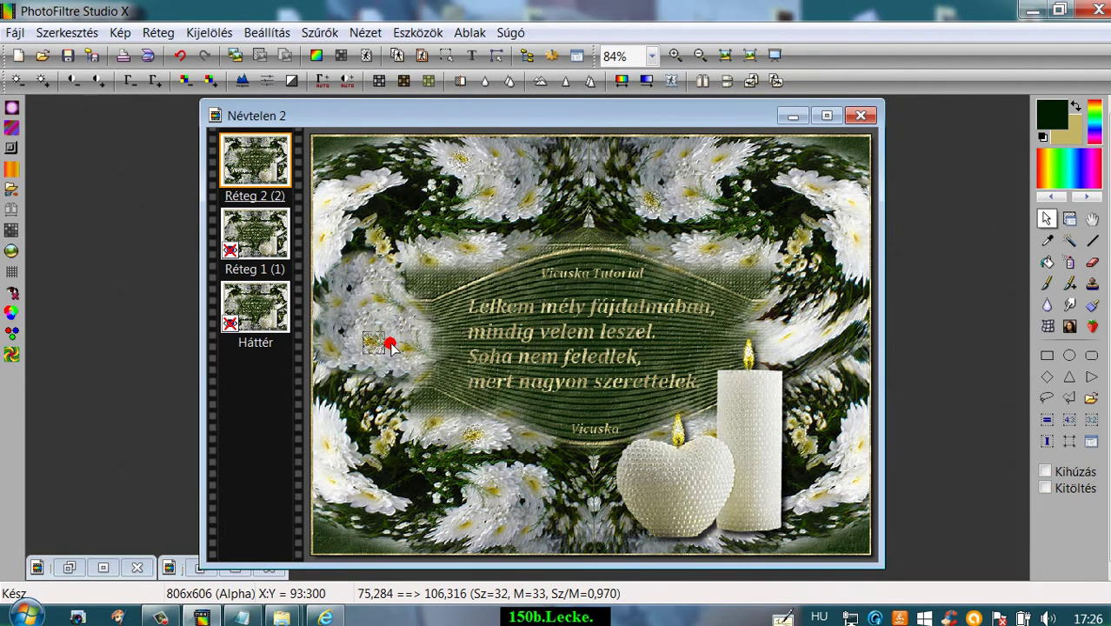
Move the selection onto the flower centre beside the tall candle's flame, about X 660, Y 277, and apply the same noise
{"action": "left_click_drag", "start_coordinate": [391, 344], "coordinate": [782, 339]}
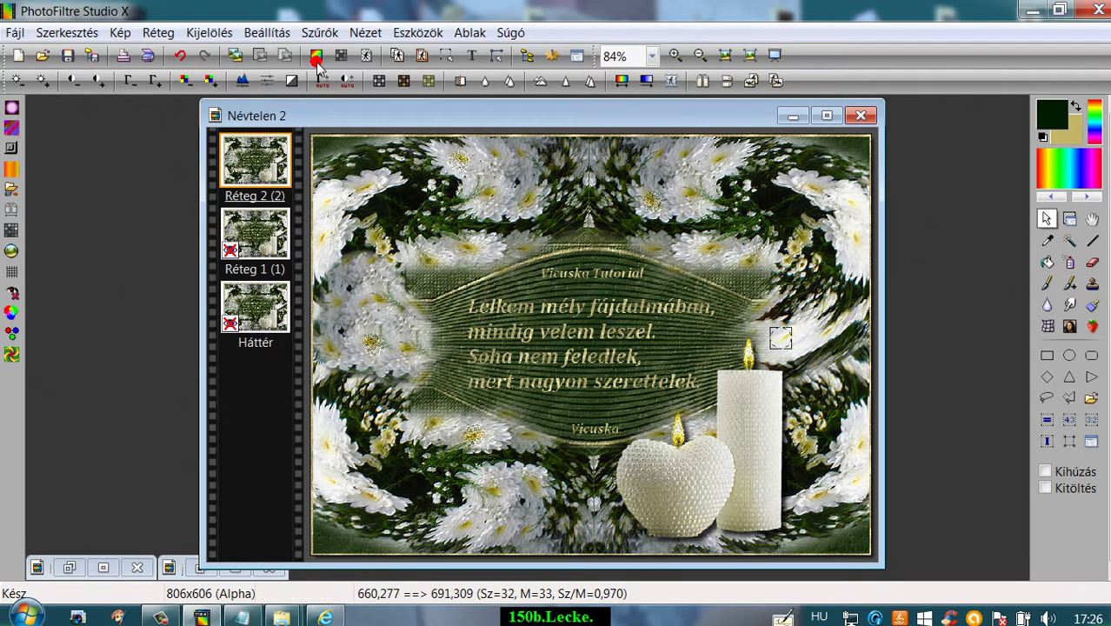
{"action": "left_click", "coordinate": [318, 32]}
{"action": "mouse_move", "coordinate": [348, 113]}
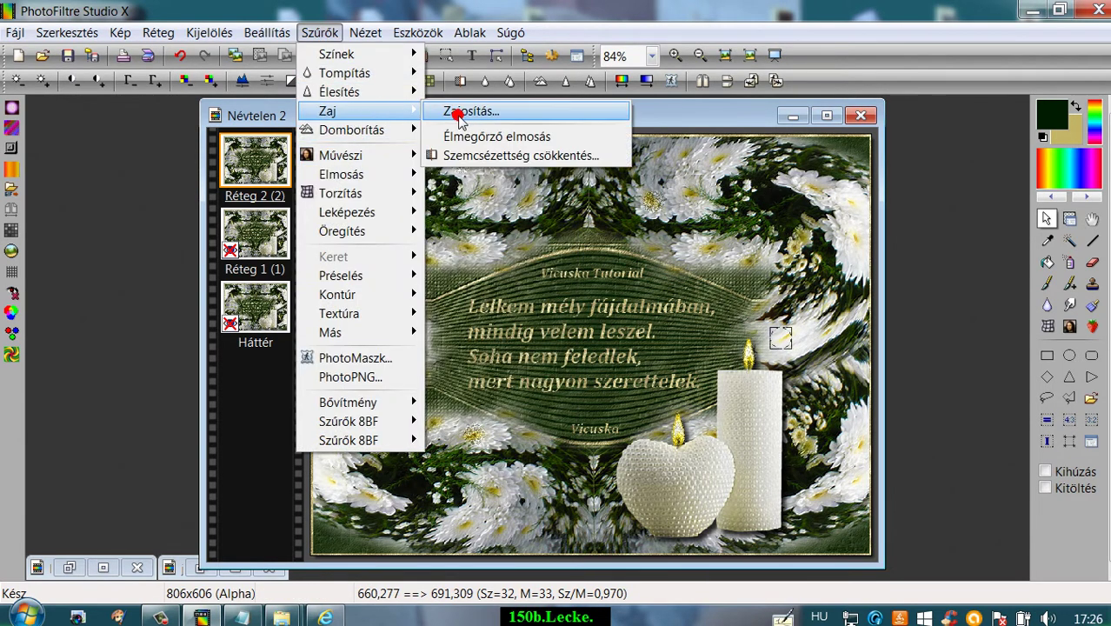
{"action": "left_click", "coordinate": [459, 111]}
{"action": "left_click", "coordinate": [574, 366]}
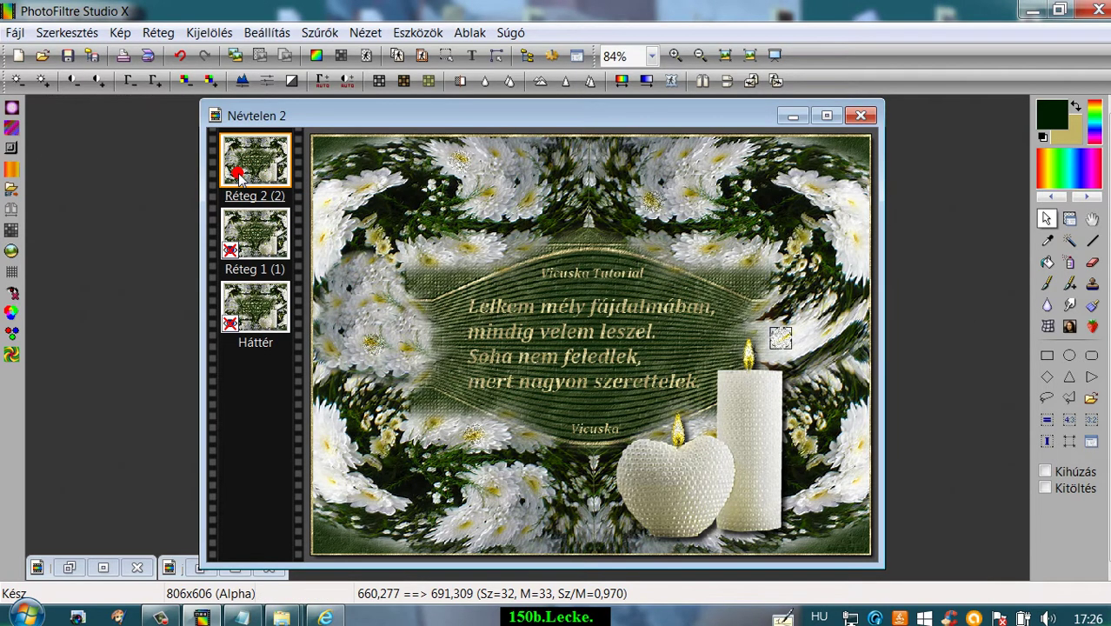
Make the Réteg 1 and Háttér layers visible again
{"action": "left_click", "coordinate": [1068, 219]}
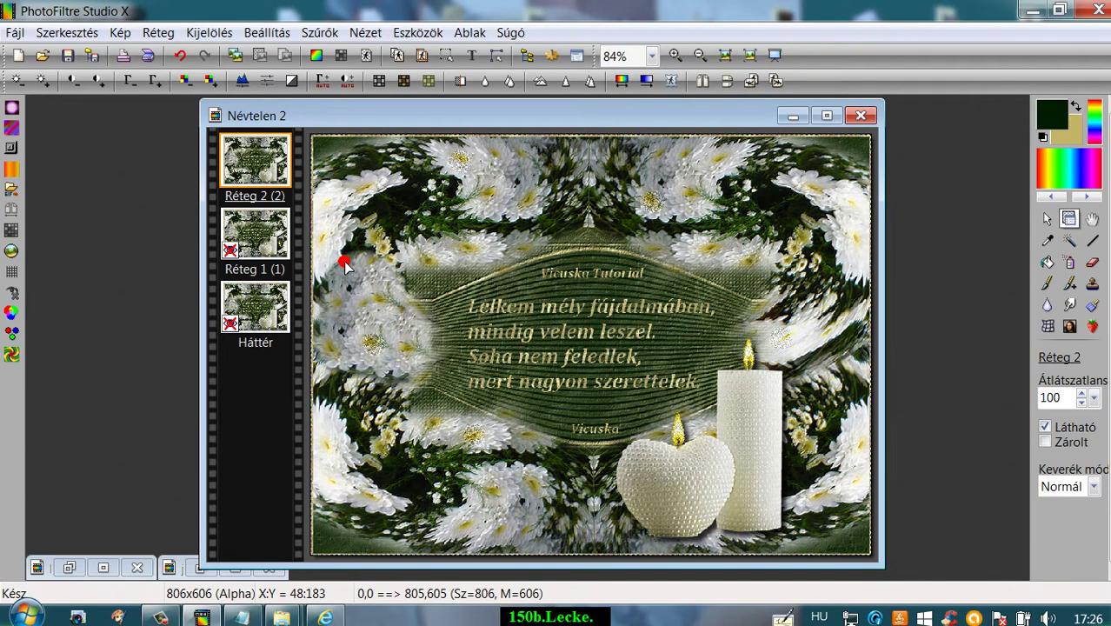
{"action": "right_click", "coordinate": [249, 249]}
{"action": "left_click", "coordinate": [259, 253]}
{"action": "right_click", "coordinate": [227, 321]}
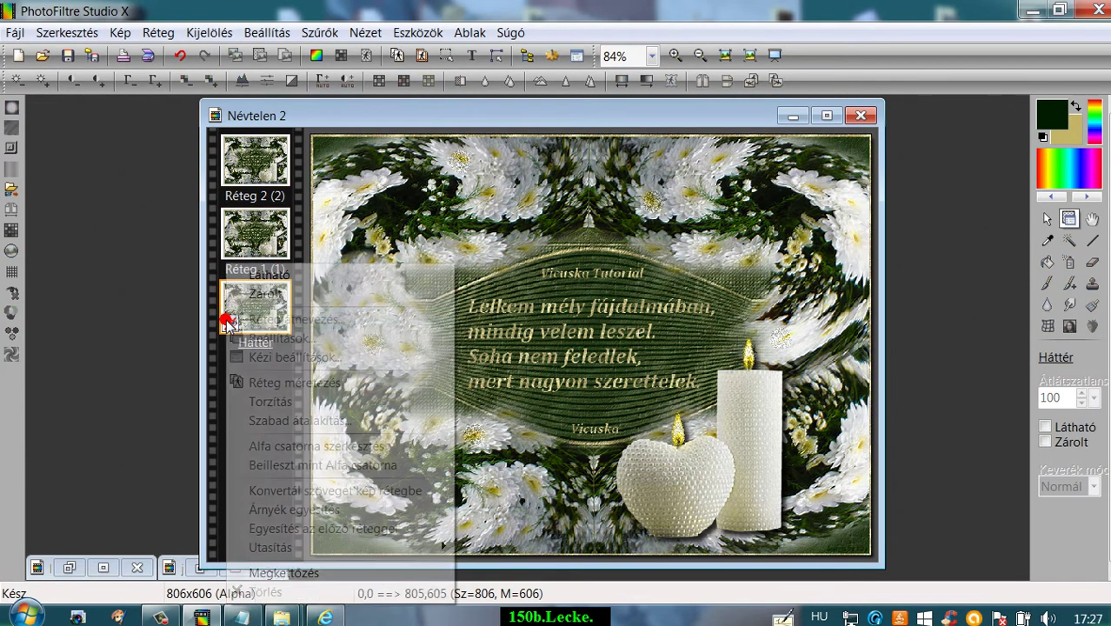
{"action": "left_click", "coordinate": [251, 275]}
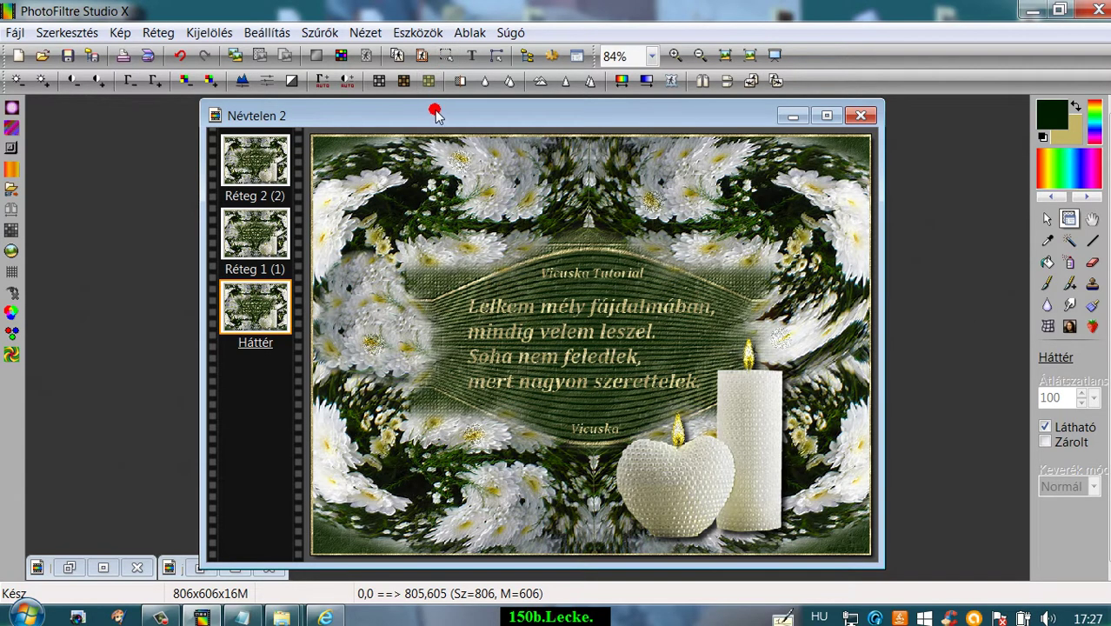
{"action": "left_click_drag", "start_coordinate": [434, 115], "coordinate": [407, 128]}
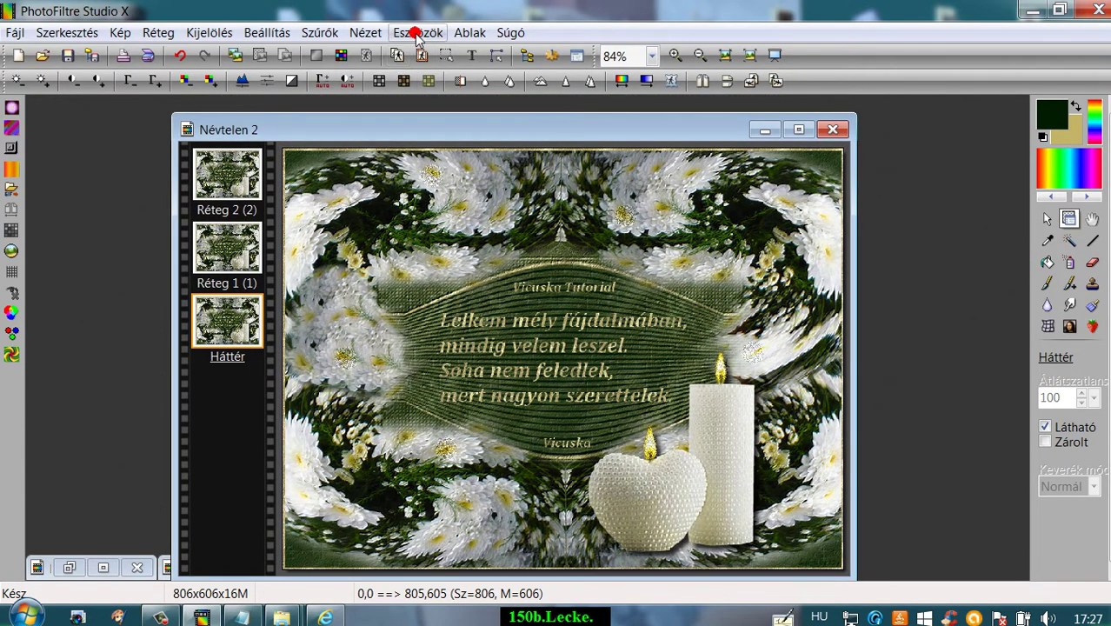
Preview the layered image as an animated GIF in the browser and close the preview
{"action": "left_click", "coordinate": [420, 32]}
{"action": "left_click", "coordinate": [425, 133]}
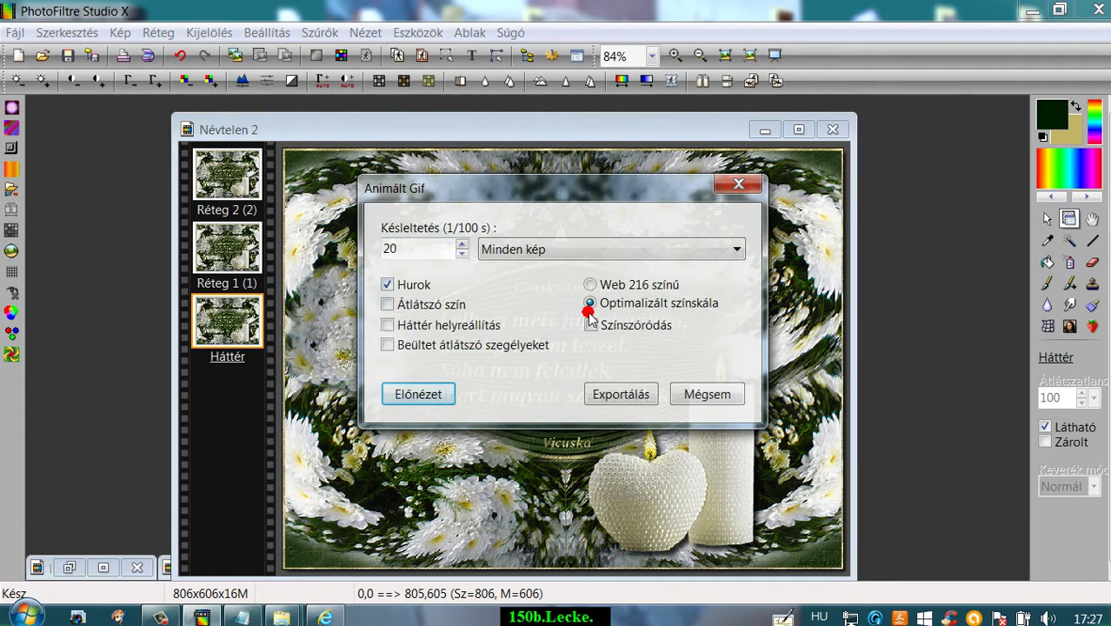
{"action": "left_click", "coordinate": [442, 393]}
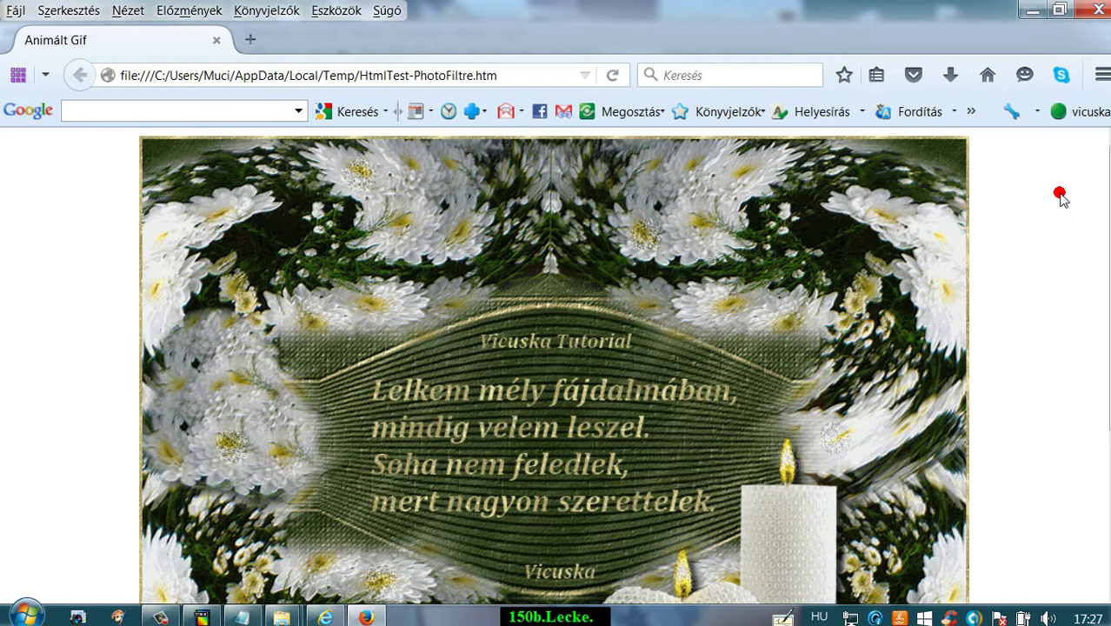
{"action": "scroll", "coordinate": [555, 366], "scroll_direction": "down", "scroll_amount": 1}
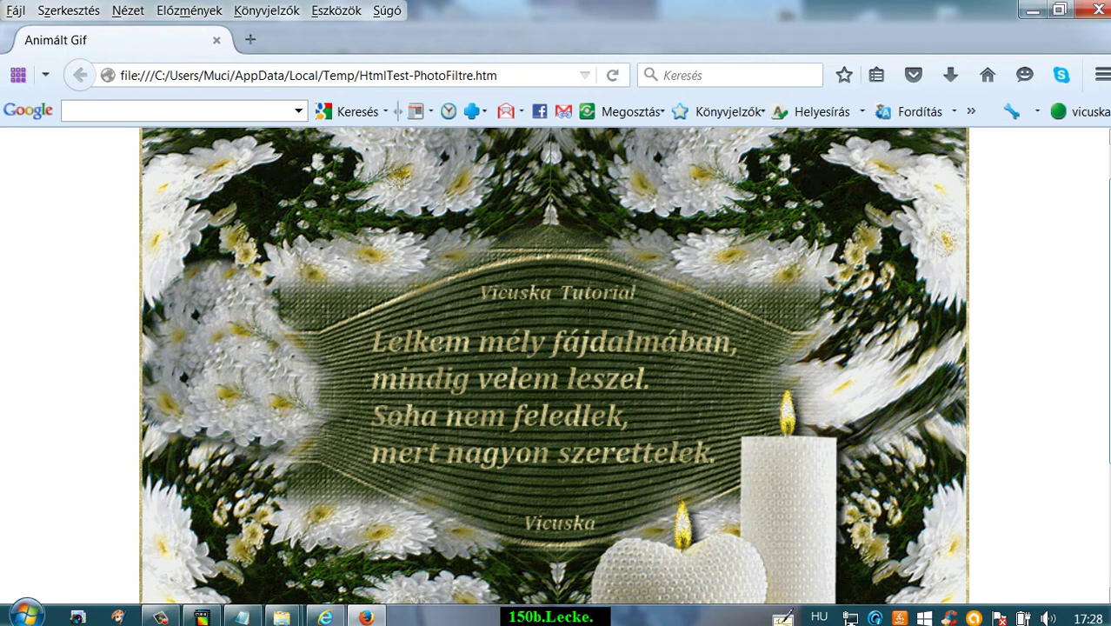
{"action": "scroll", "coordinate": [560, 308], "scroll_direction": "up", "scroll_amount": 1}
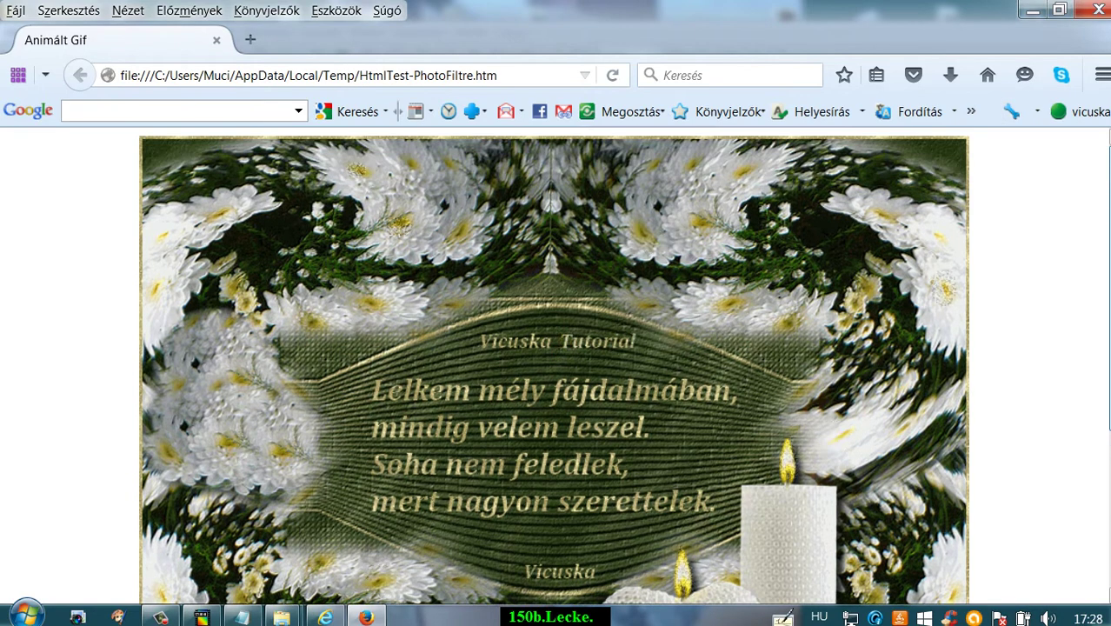
{"action": "left_click", "coordinate": [216, 42]}
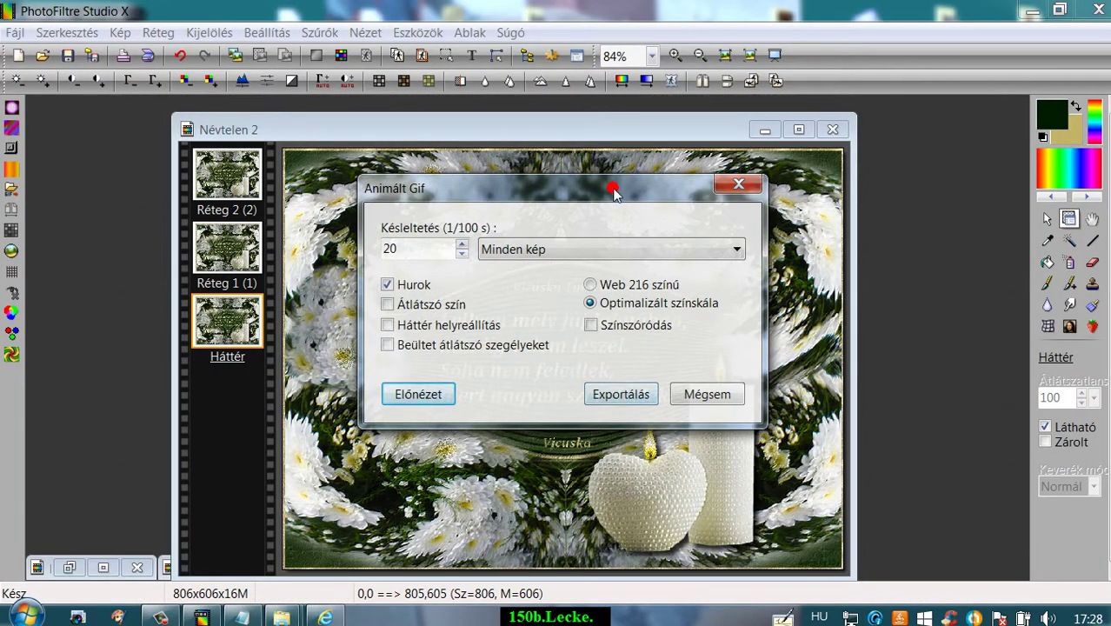
{"action": "left_click_drag", "start_coordinate": [613, 193], "coordinate": [621, 474]}
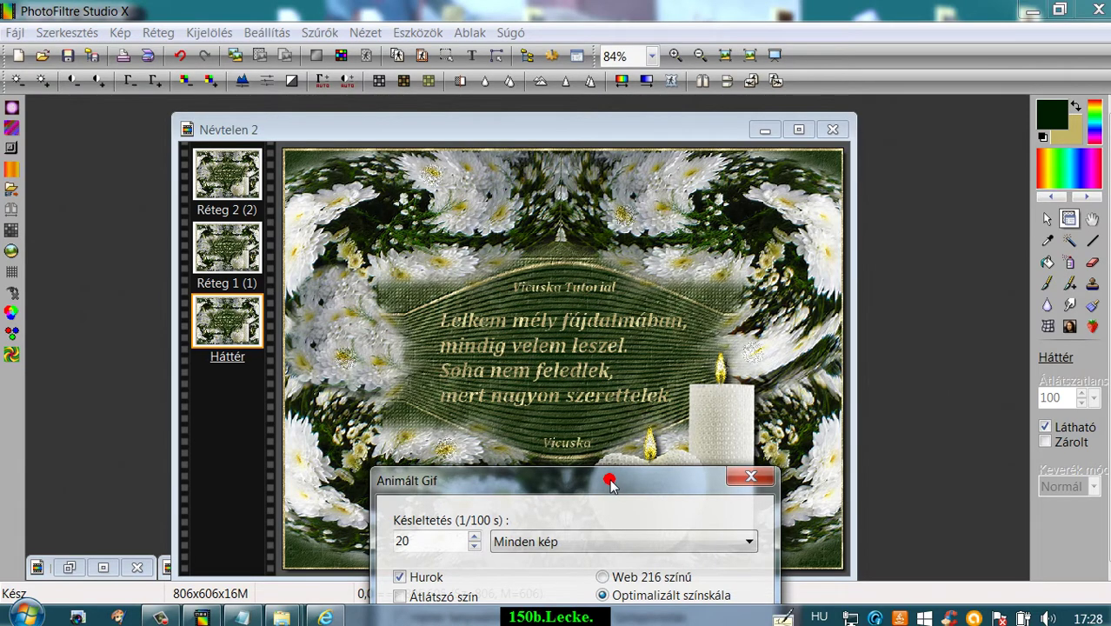
{"action": "left_click_drag", "start_coordinate": [611, 480], "coordinate": [622, 464]}
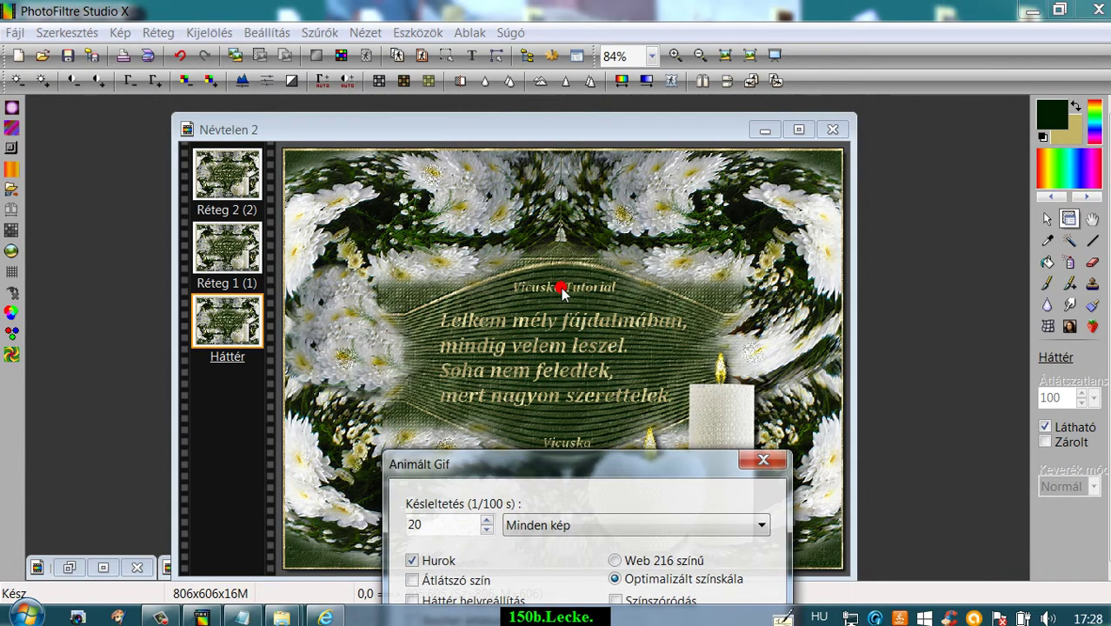
{"action": "left_click_drag", "start_coordinate": [603, 470], "coordinate": [673, 174]}
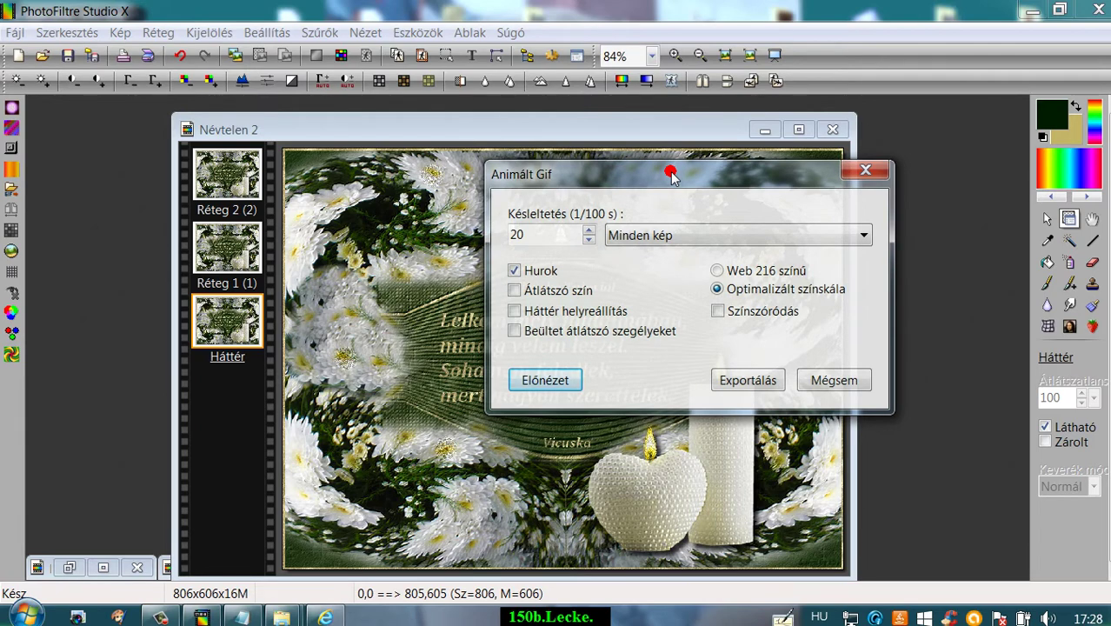
{"action": "left_click_drag", "start_coordinate": [671, 174], "coordinate": [677, 199]}
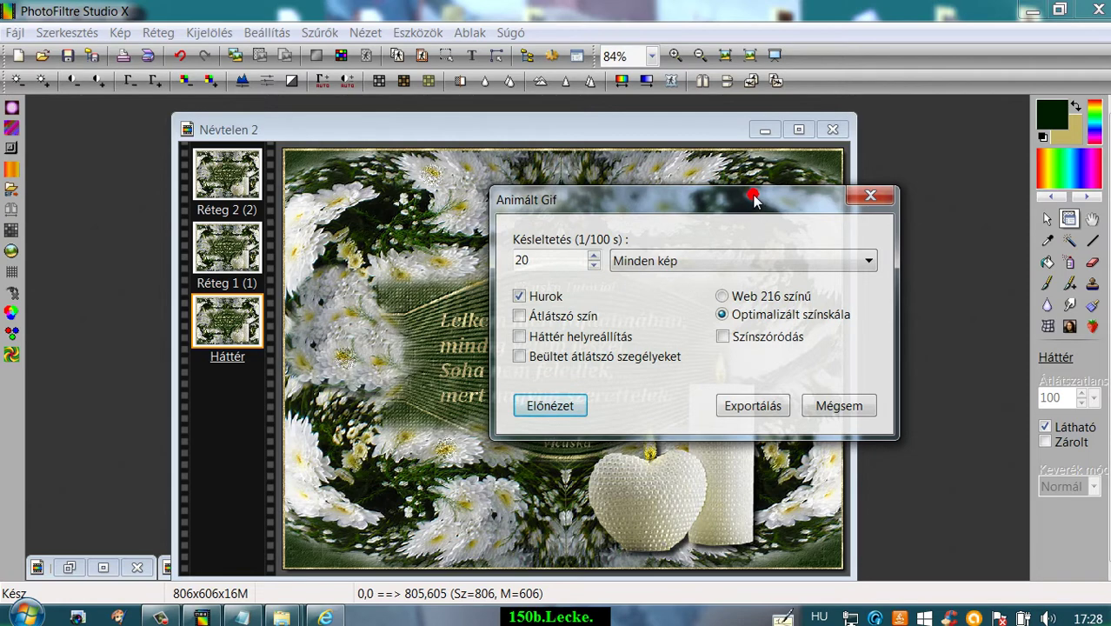
{"action": "left_click", "coordinate": [870, 195]}
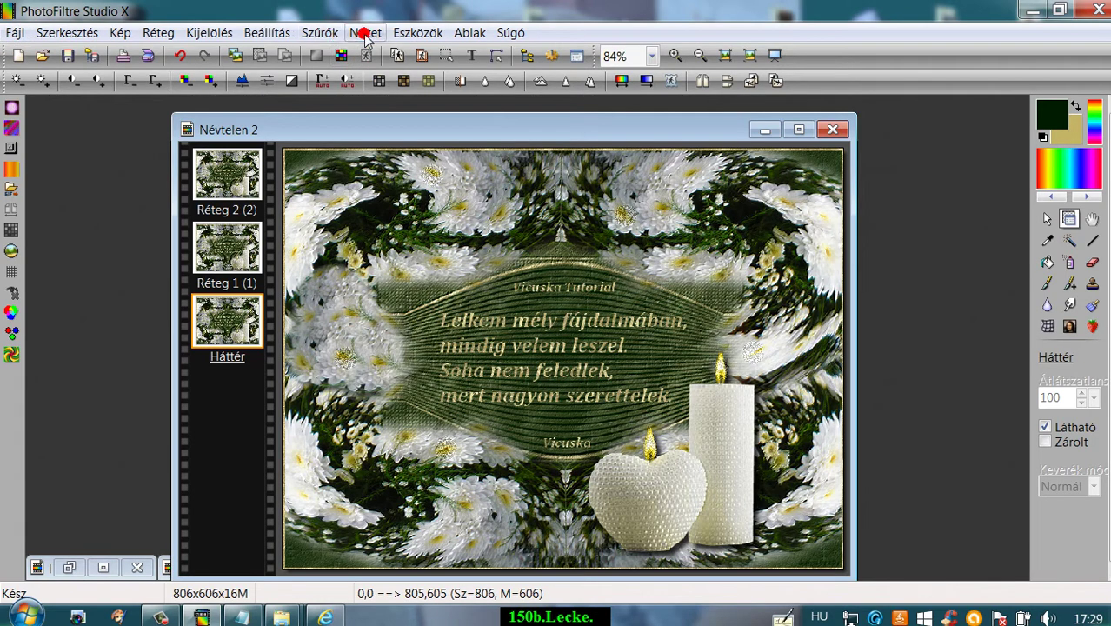
Export the layers as an animated GIF named 150b to the desktop (Asztal)
{"action": "left_click", "coordinate": [418, 32]}
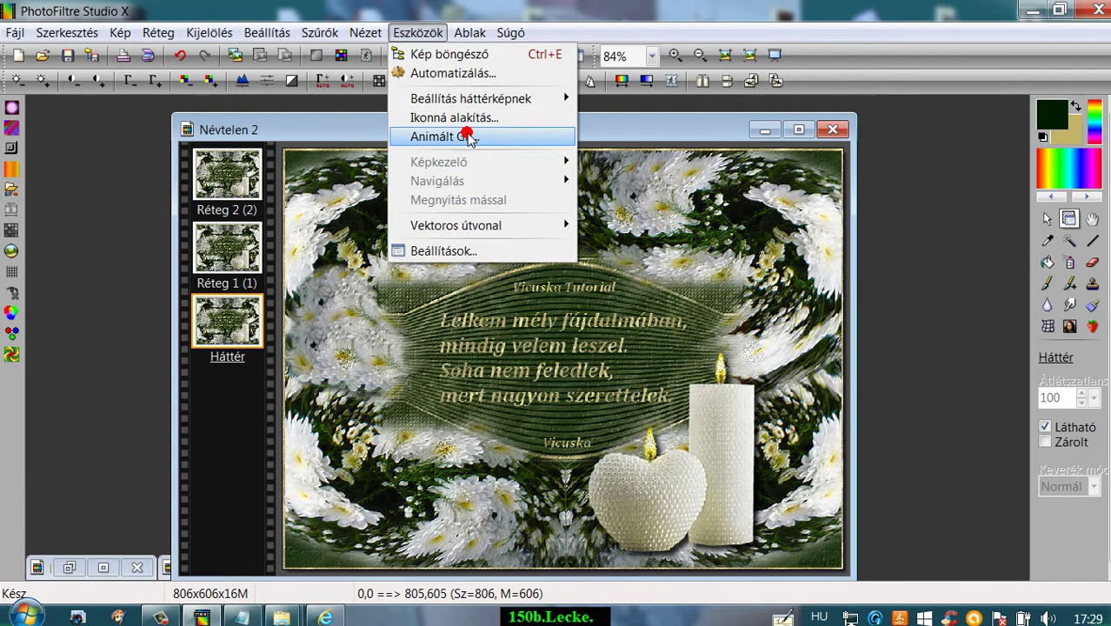
{"action": "left_click", "coordinate": [439, 136]}
{"action": "left_click", "coordinate": [619, 393]}
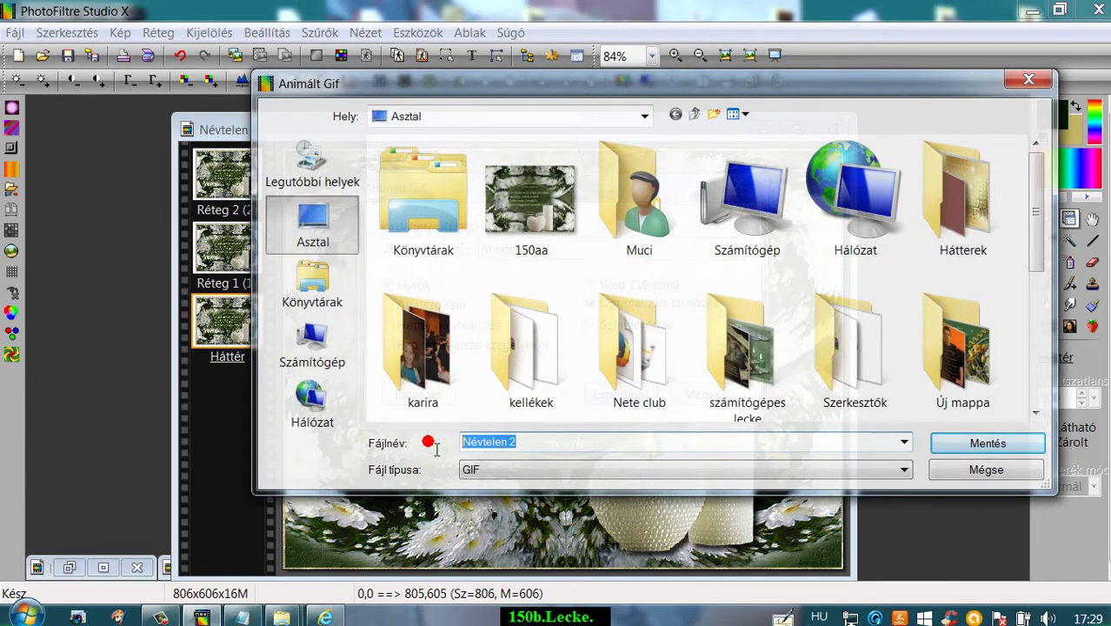
{"action": "type", "text": "1"}
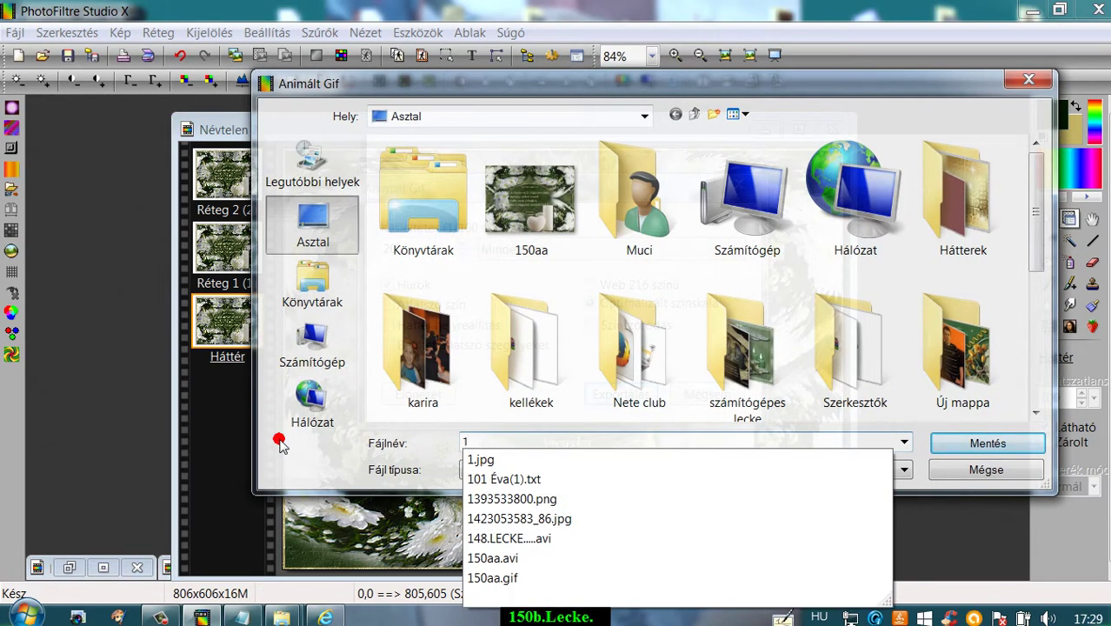
{"action": "type", "text": "50"}
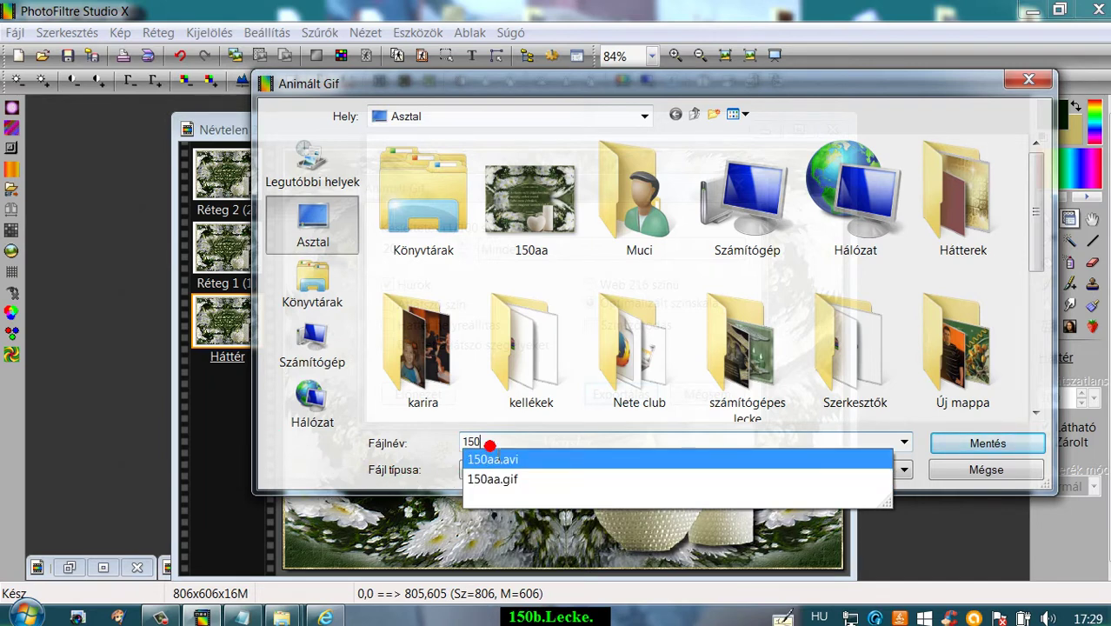
{"action": "left_click", "coordinate": [482, 443]}
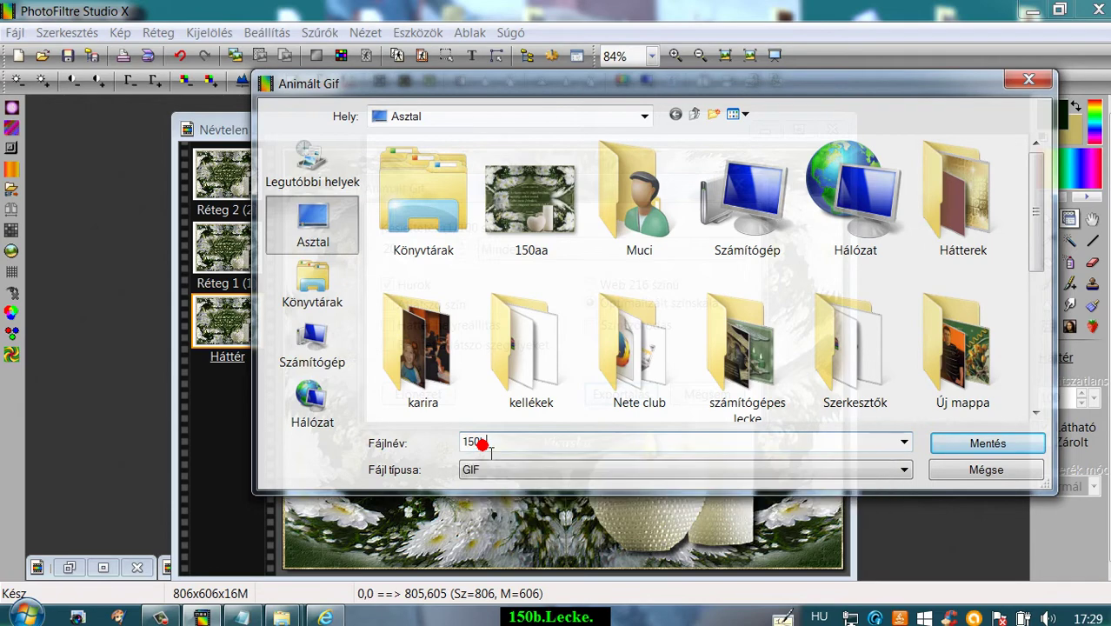
{"action": "type", "text": "b"}
{"action": "left_click", "coordinate": [988, 444]}
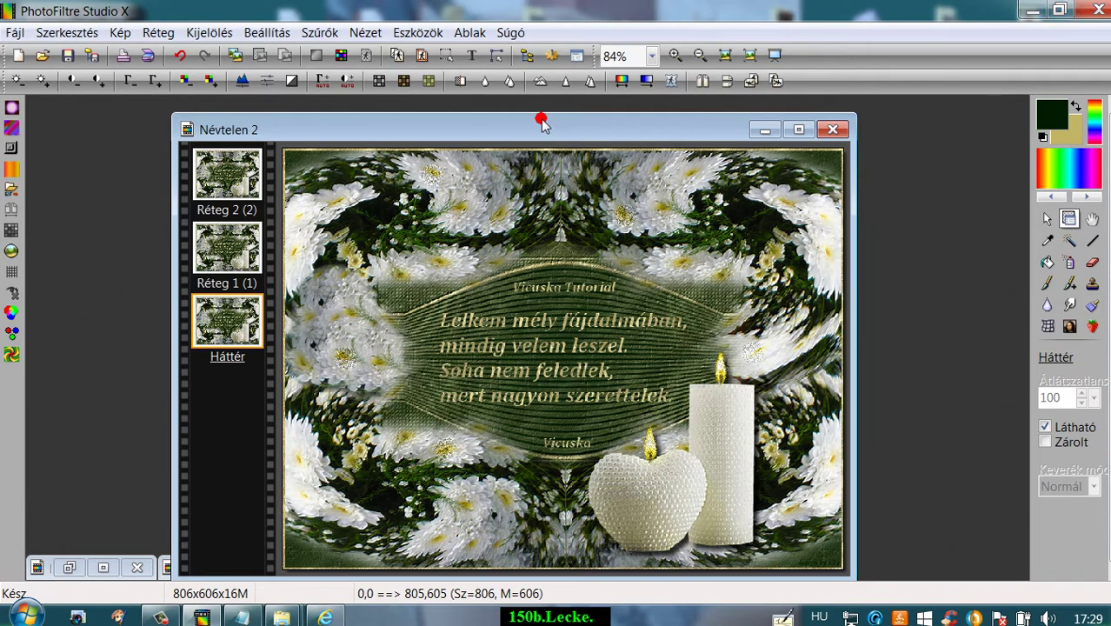
Hide the Réteg 1, Háttér and Réteg 2 layers one after another
{"action": "left_click_drag", "start_coordinate": [543, 126], "coordinate": [553, 102]}
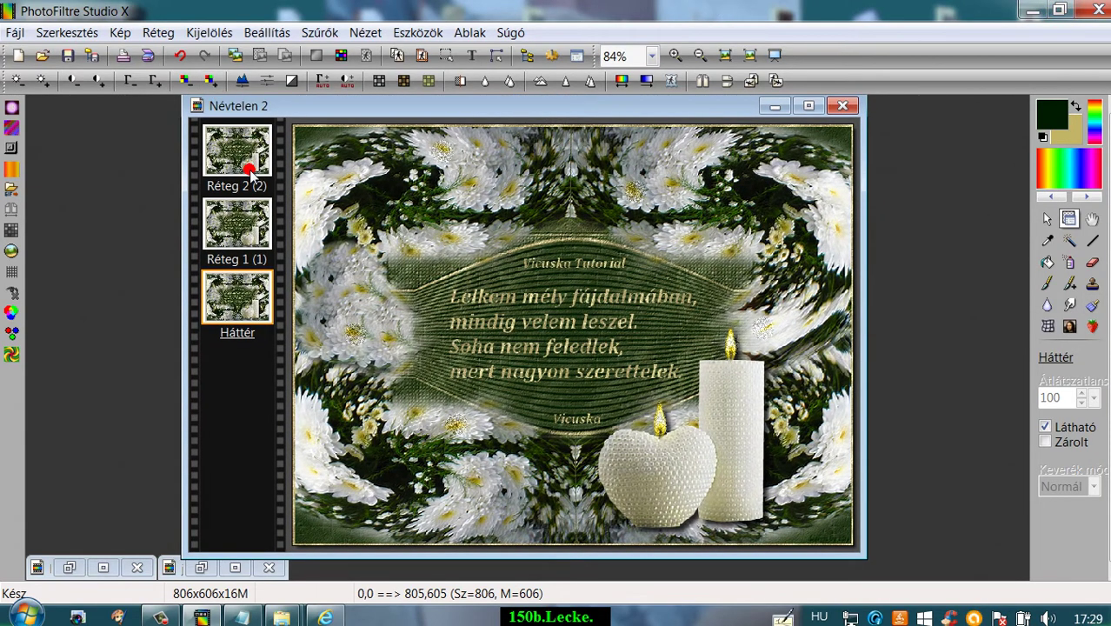
{"action": "left_click", "coordinate": [231, 221]}
{"action": "right_click", "coordinate": [231, 222]}
{"action": "left_click", "coordinate": [257, 226]}
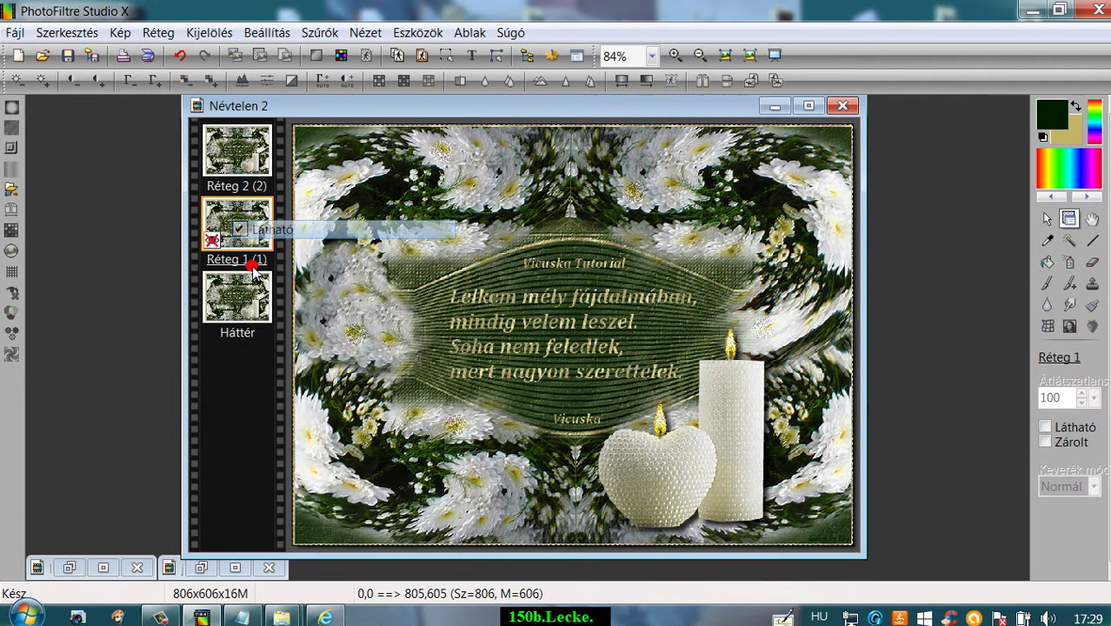
{"action": "left_click", "coordinate": [243, 294]}
{"action": "right_click", "coordinate": [243, 294]}
{"action": "left_click", "coordinate": [276, 273]}
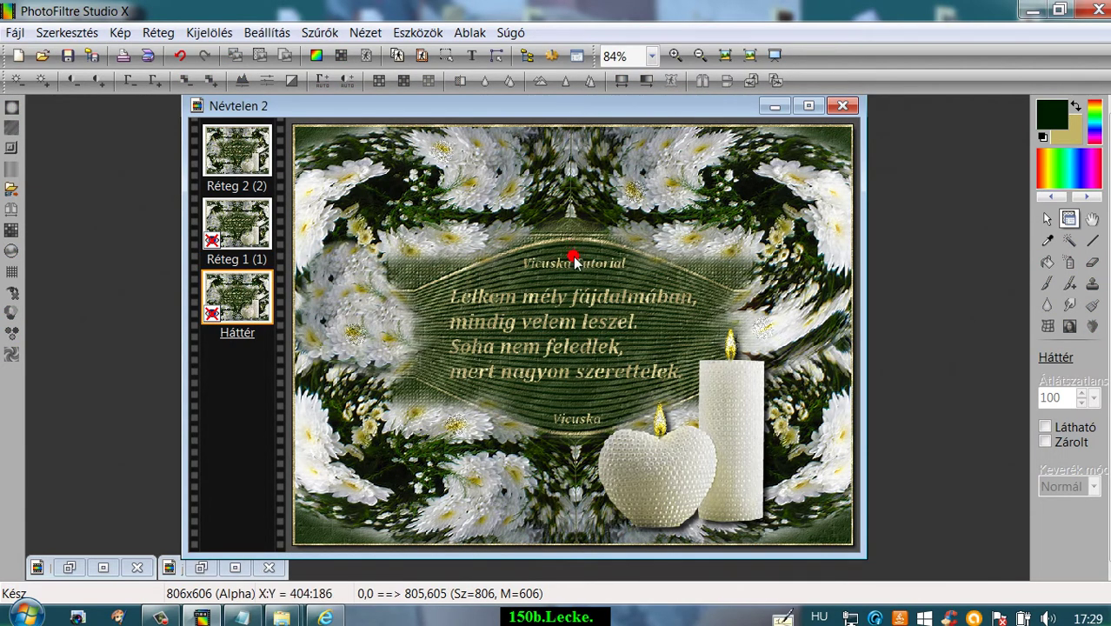
{"action": "right_click", "coordinate": [229, 145]}
{"action": "left_click", "coordinate": [240, 156]}
Show the Réteg 1 and Háttér layers again
{"action": "right_click", "coordinate": [228, 240]}
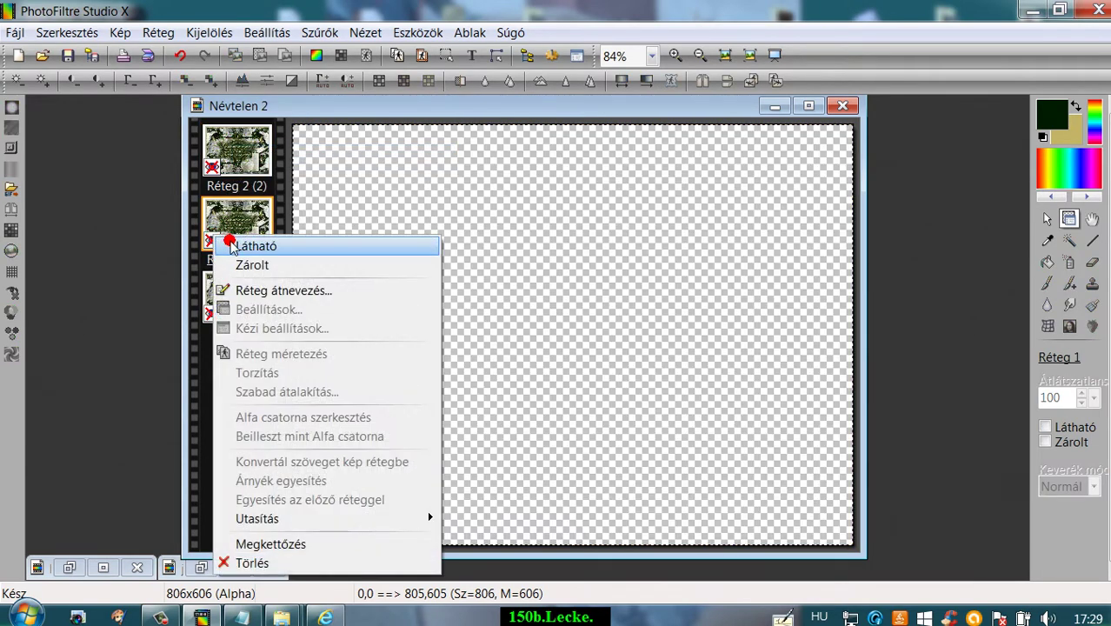
{"action": "left_click", "coordinate": [235, 246]}
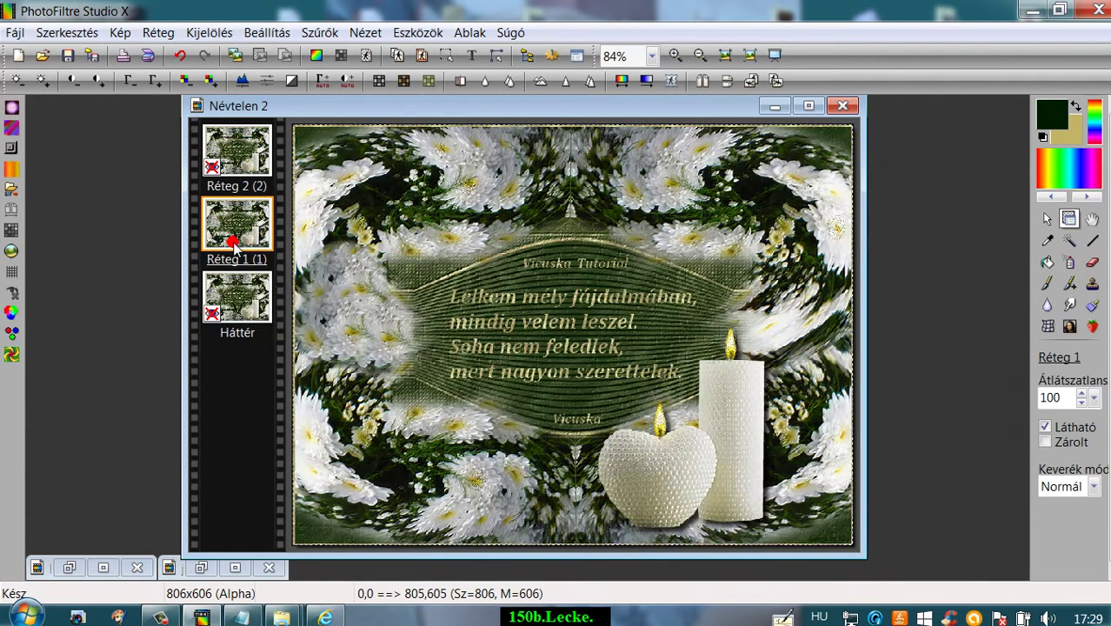
{"action": "right_click", "coordinate": [219, 295]}
{"action": "left_click", "coordinate": [244, 276]}
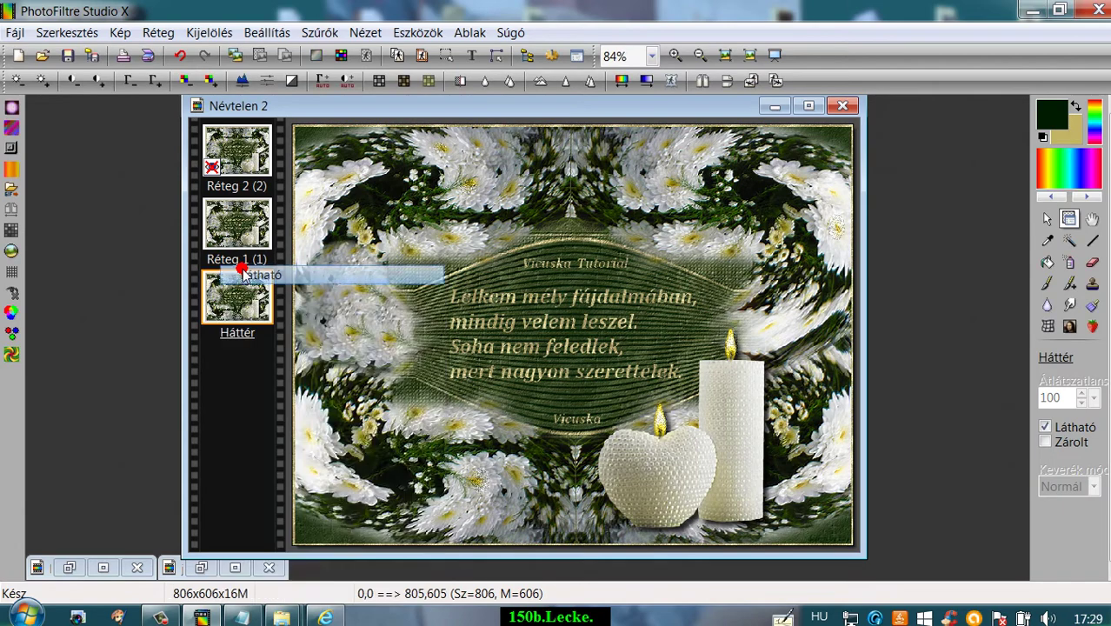
Switch the Réteg 1 layer's visibility off and on, and make the Réteg 2 layer visible
{"action": "right_click", "coordinate": [233, 233]}
{"action": "left_click", "coordinate": [248, 246]}
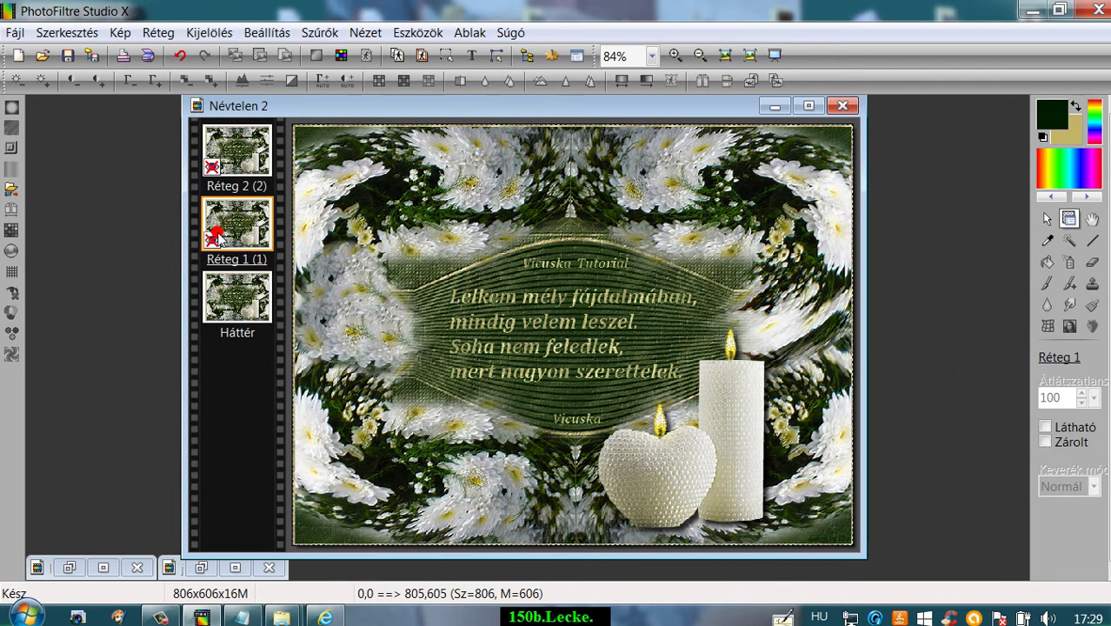
{"action": "right_click", "coordinate": [218, 237]}
{"action": "left_click", "coordinate": [233, 247]}
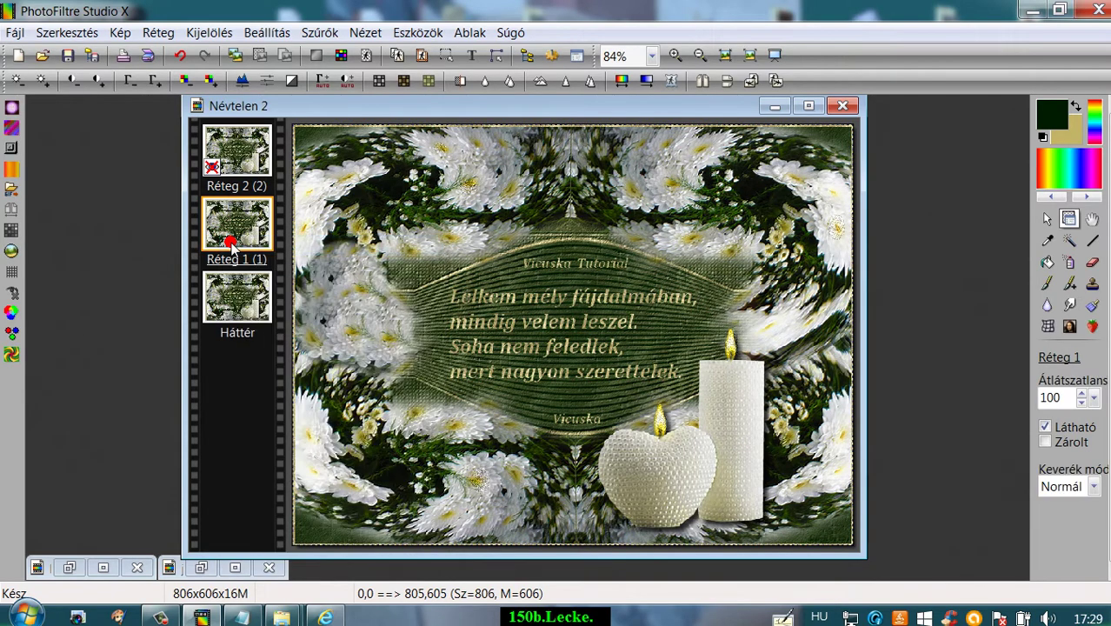
{"action": "right_click", "coordinate": [250, 156]}
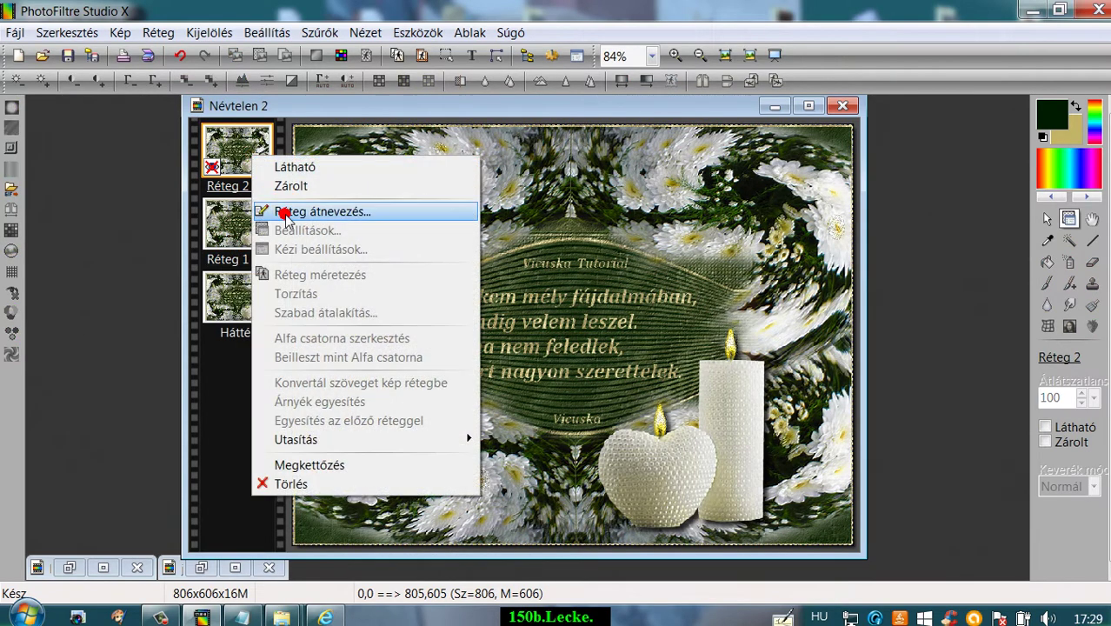
{"action": "left_click", "coordinate": [285, 167]}
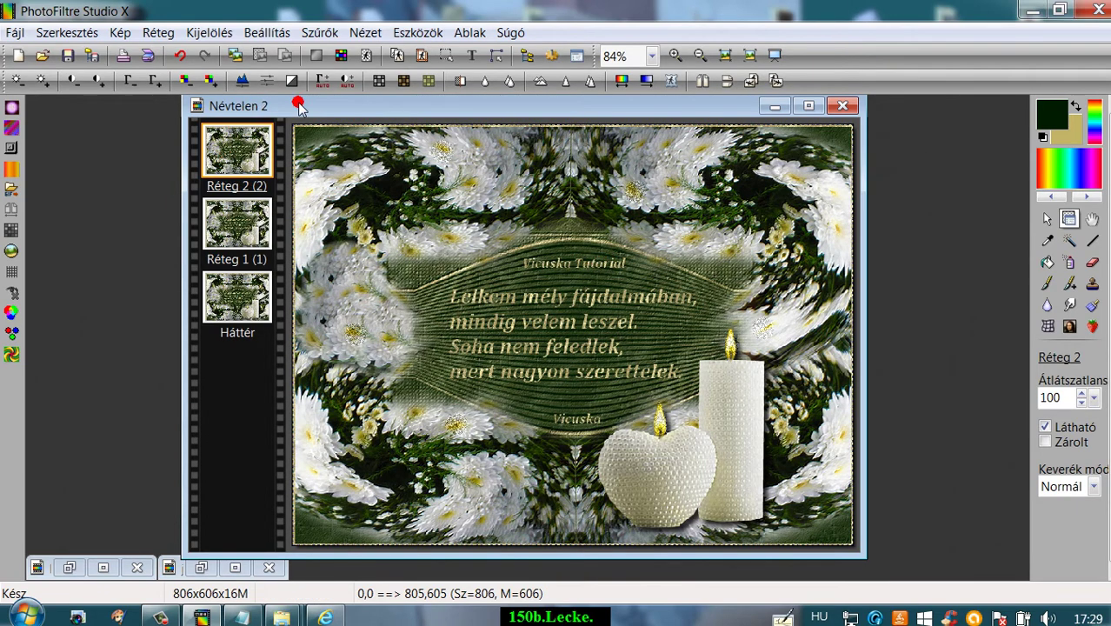
Undo the layer visibility changes until only the Réteg 2 layer is shown
{"action": "left_click_drag", "start_coordinate": [298, 105], "coordinate": [286, 114]}
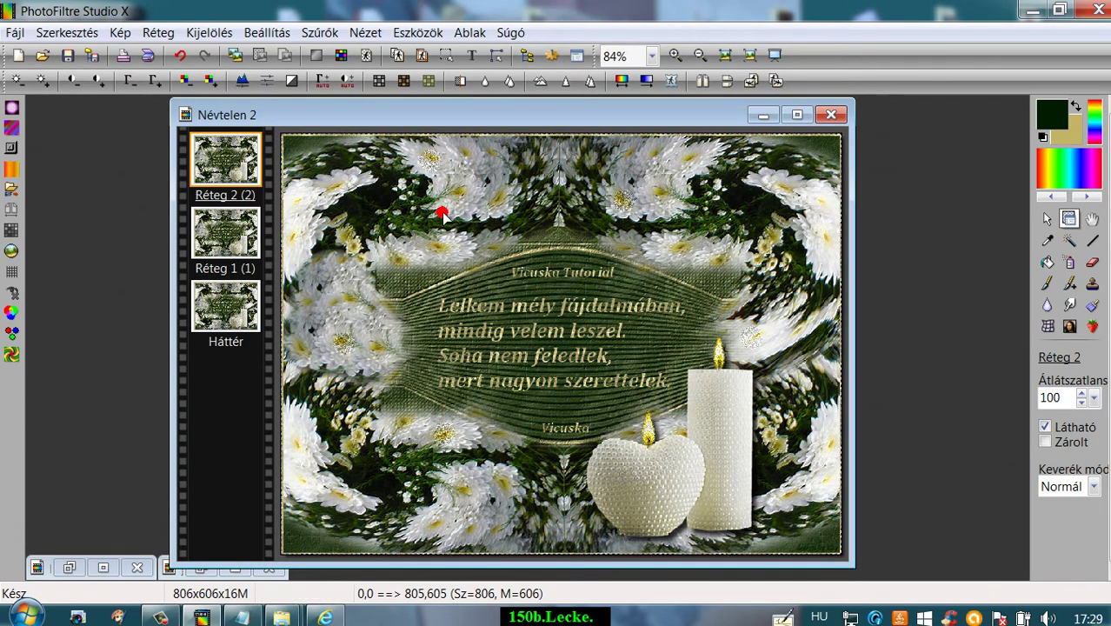
{"action": "left_click", "coordinate": [180, 55]}
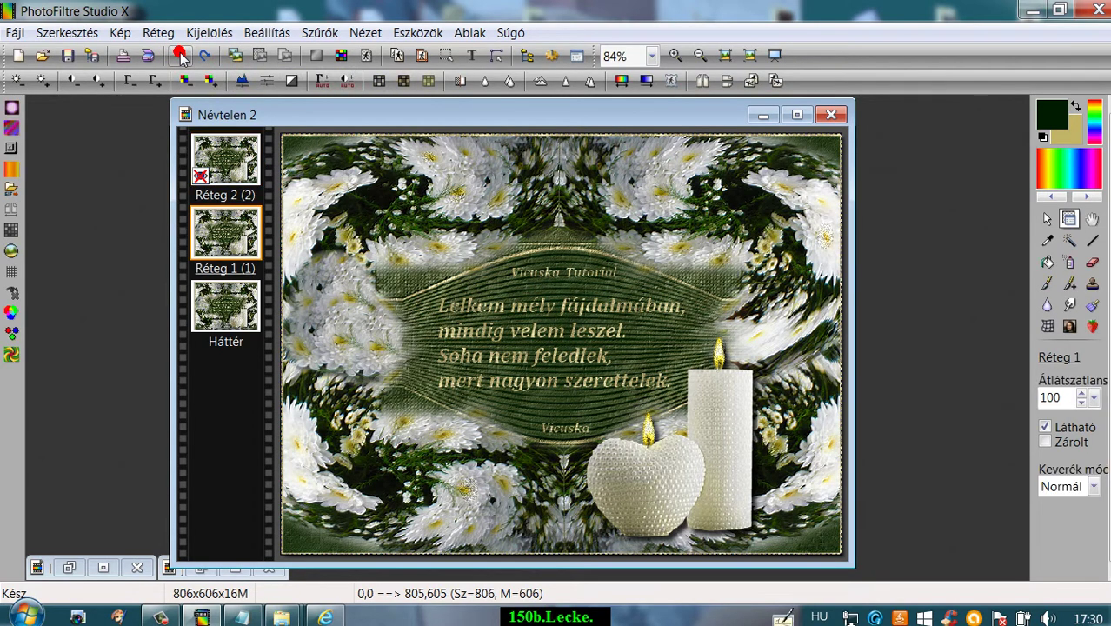
{"action": "right_click", "coordinate": [201, 170]}
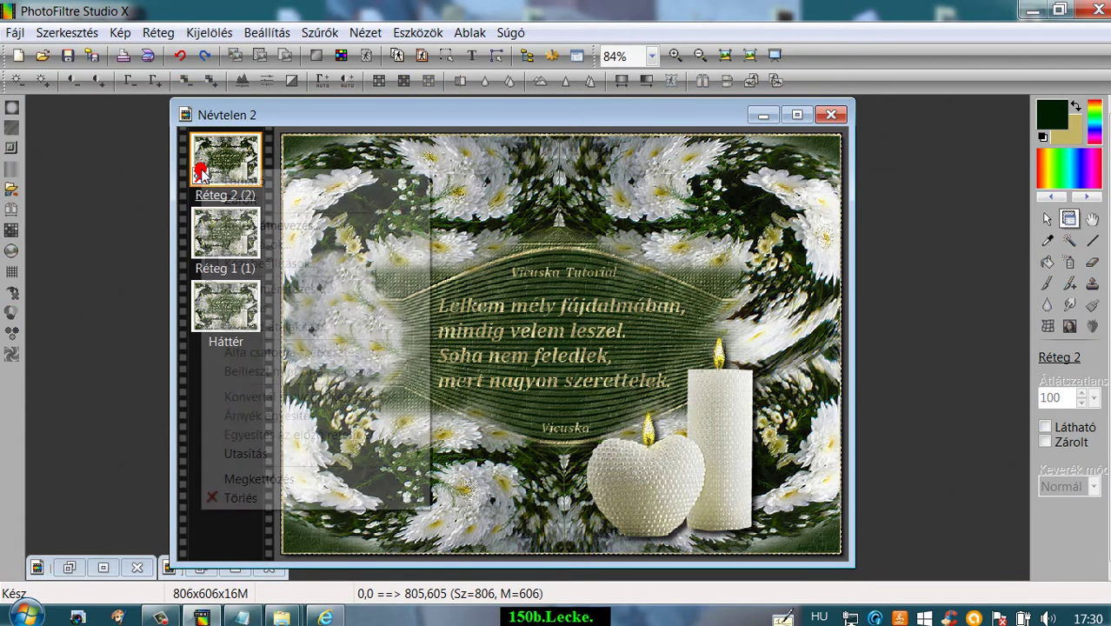
{"action": "left_click", "coordinate": [208, 178]}
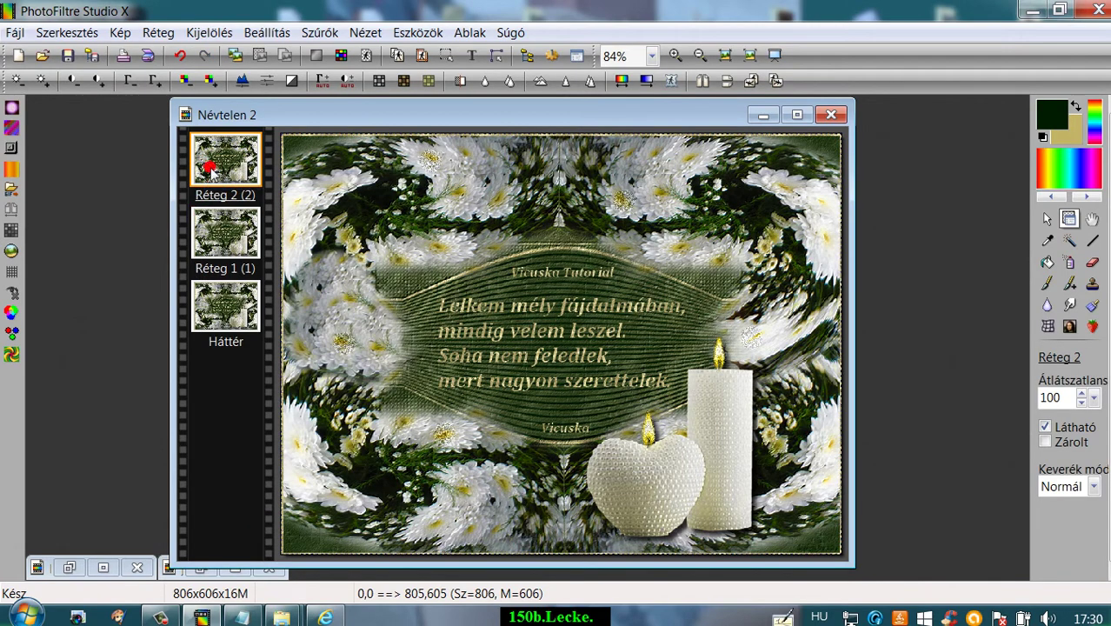
{"action": "left_click", "coordinate": [180, 56]}
{"action": "left_click", "coordinate": [180, 55]}
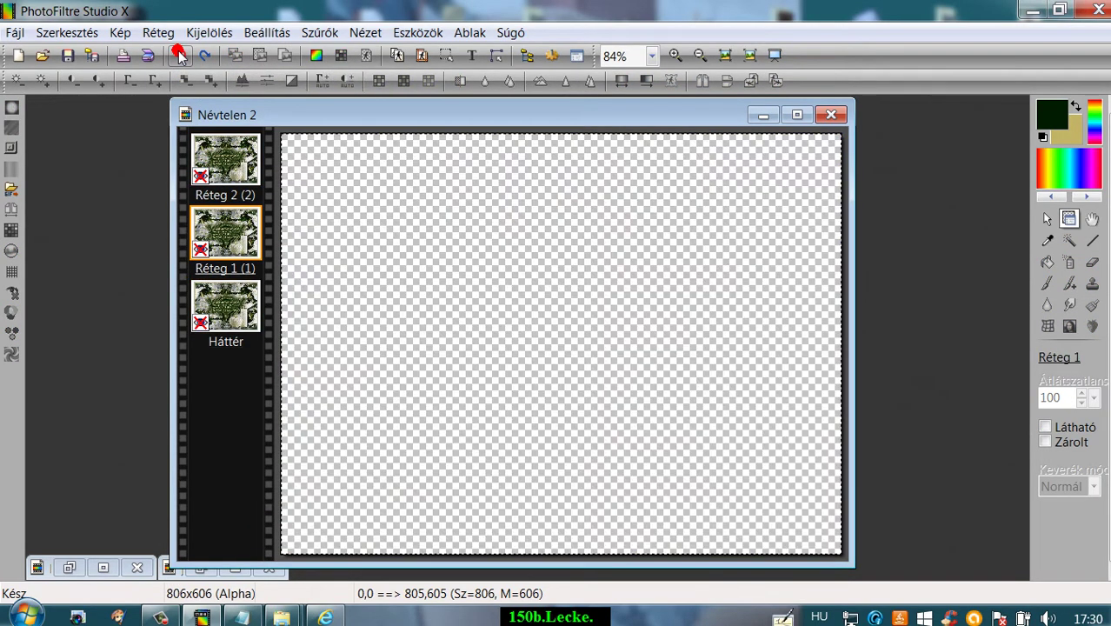
{"action": "left_click", "coordinate": [179, 55]}
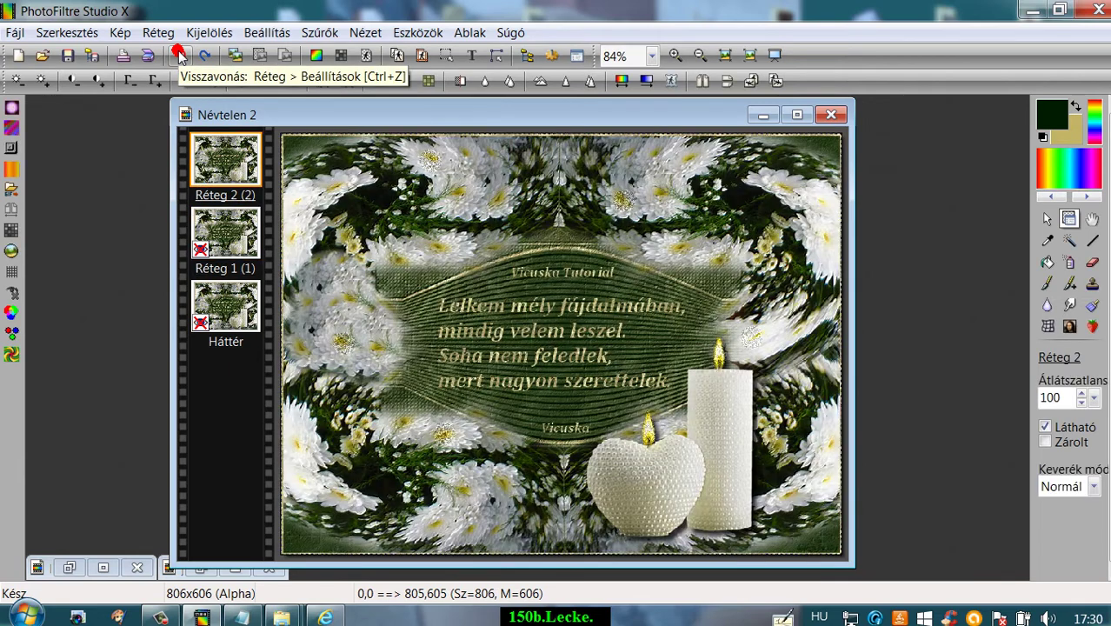
{"action": "left_click", "coordinate": [180, 55]}
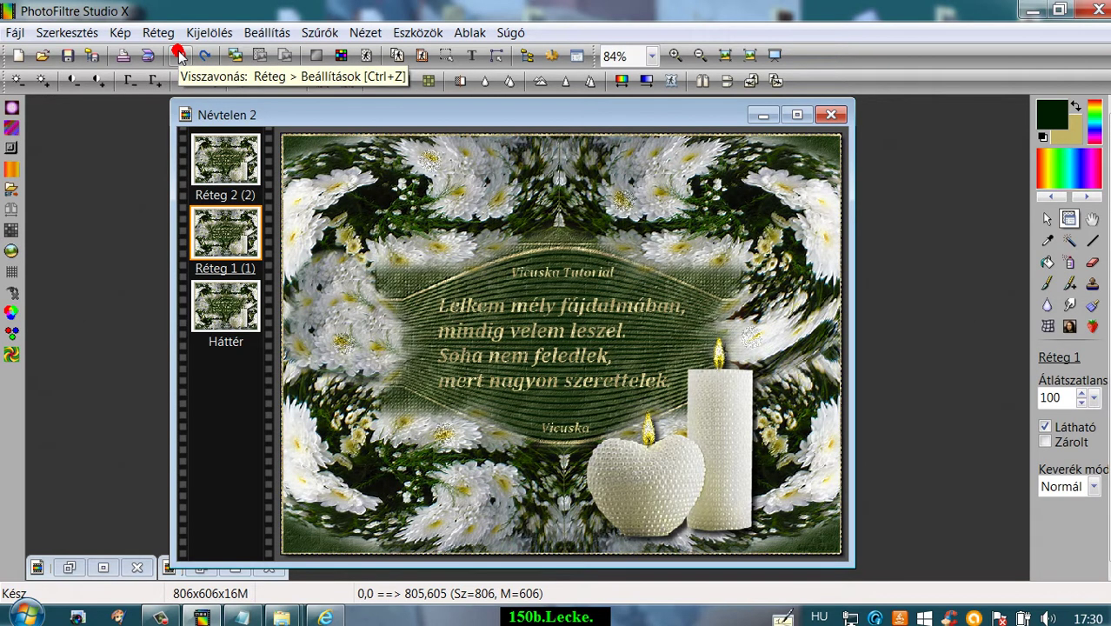
{"action": "left_click", "coordinate": [180, 56]}
{"action": "left_click", "coordinate": [180, 55]}
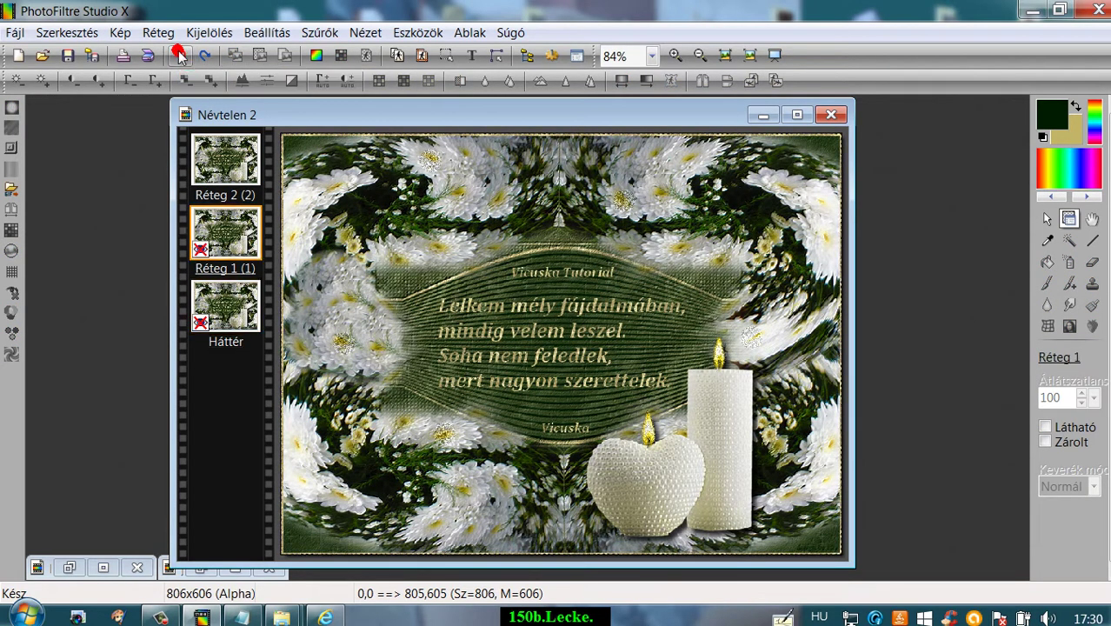
Undo the sparkling noise applied to the flowers and candles on the Réteg 2 layer
{"action": "left_click", "coordinate": [180, 56]}
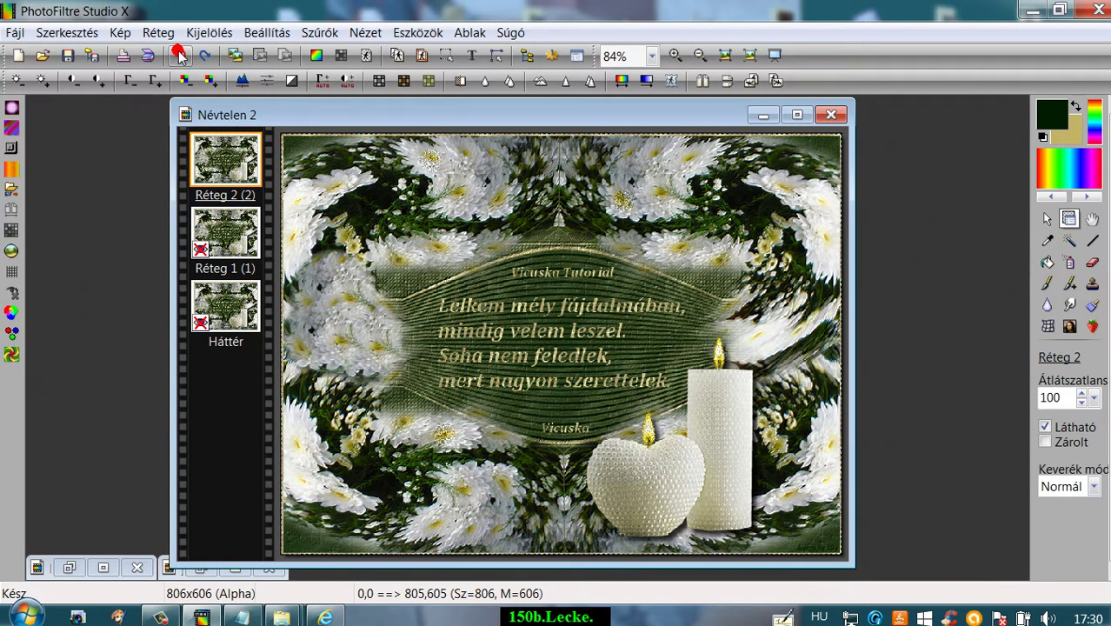
{"action": "left_click", "coordinate": [180, 55]}
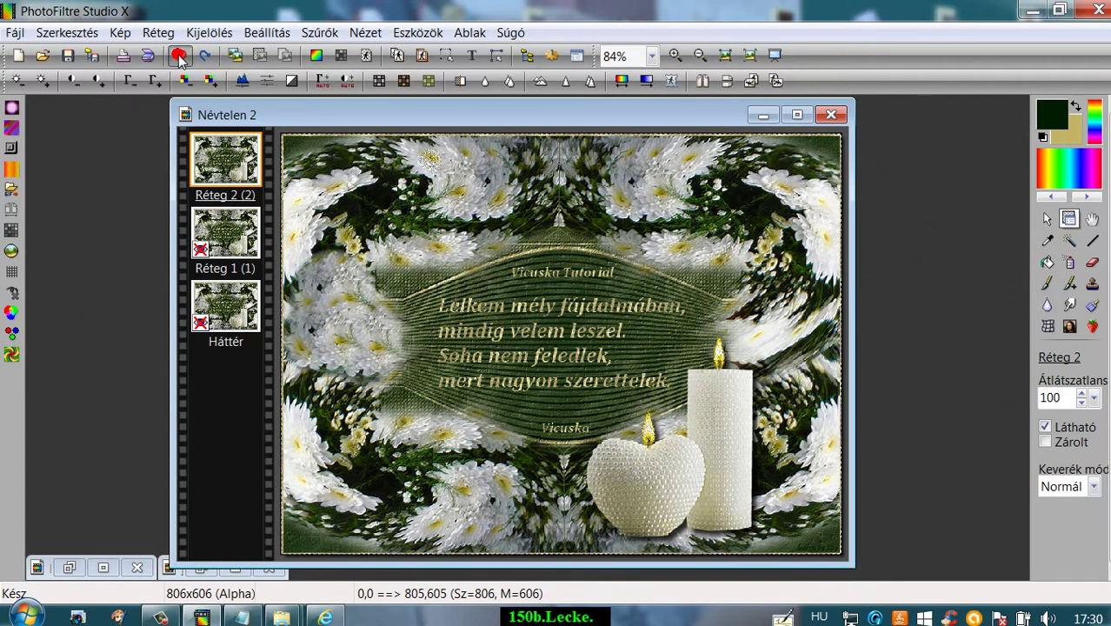
{"action": "left_click", "coordinate": [180, 56]}
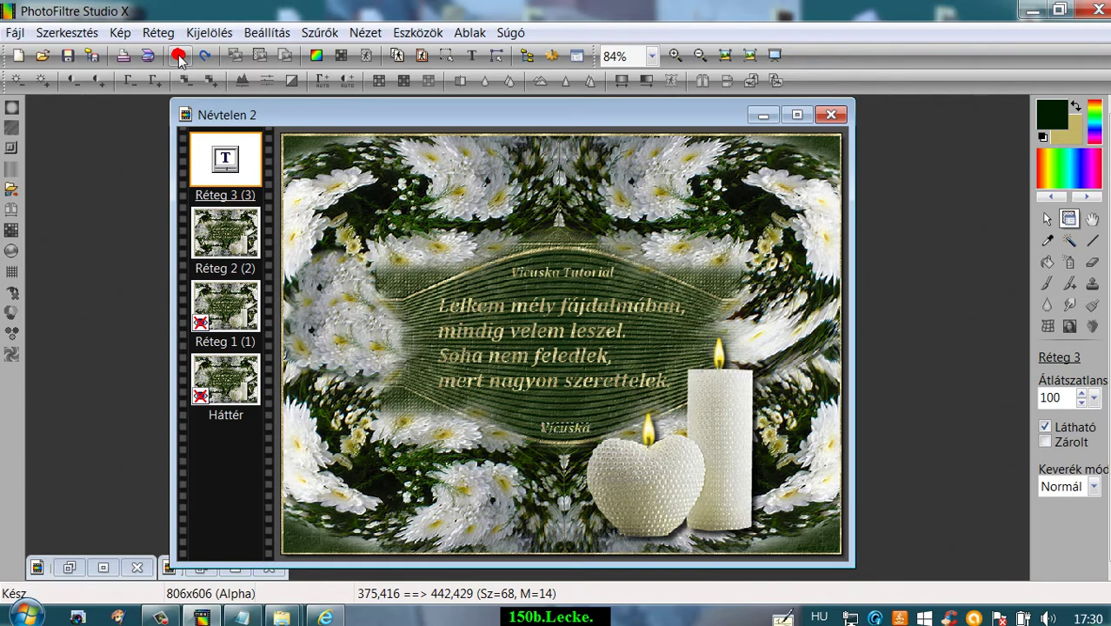
Undo the two signature captions on the Réteg 2 layer, including their placement and merging
{"action": "left_click", "coordinate": [180, 56]}
{"action": "left_click", "coordinate": [180, 56]}
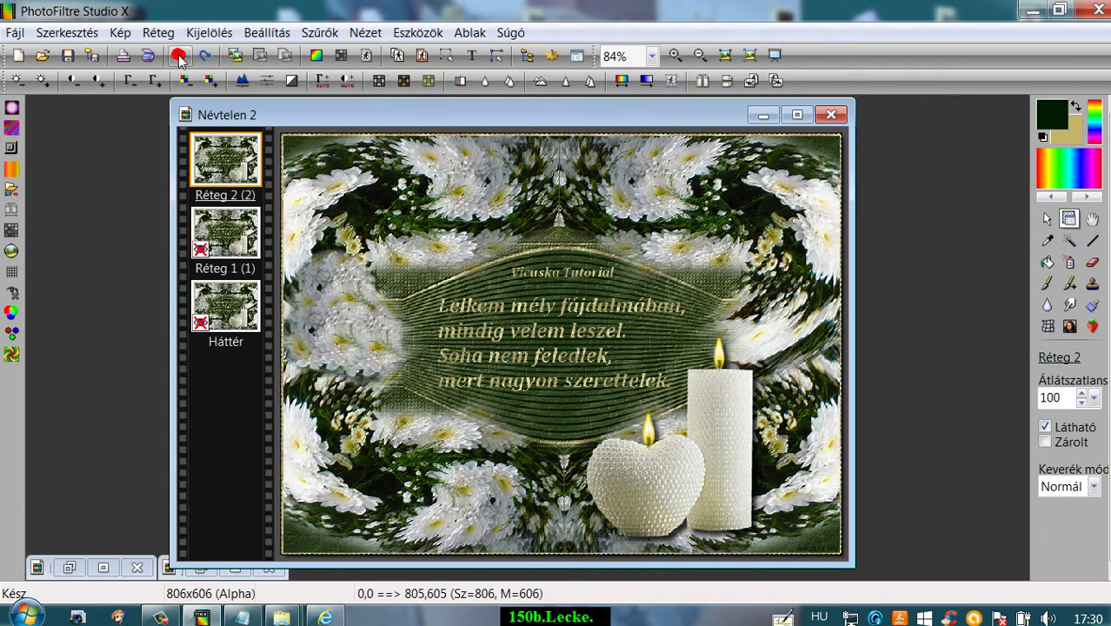
{"action": "left_click", "coordinate": [180, 56]}
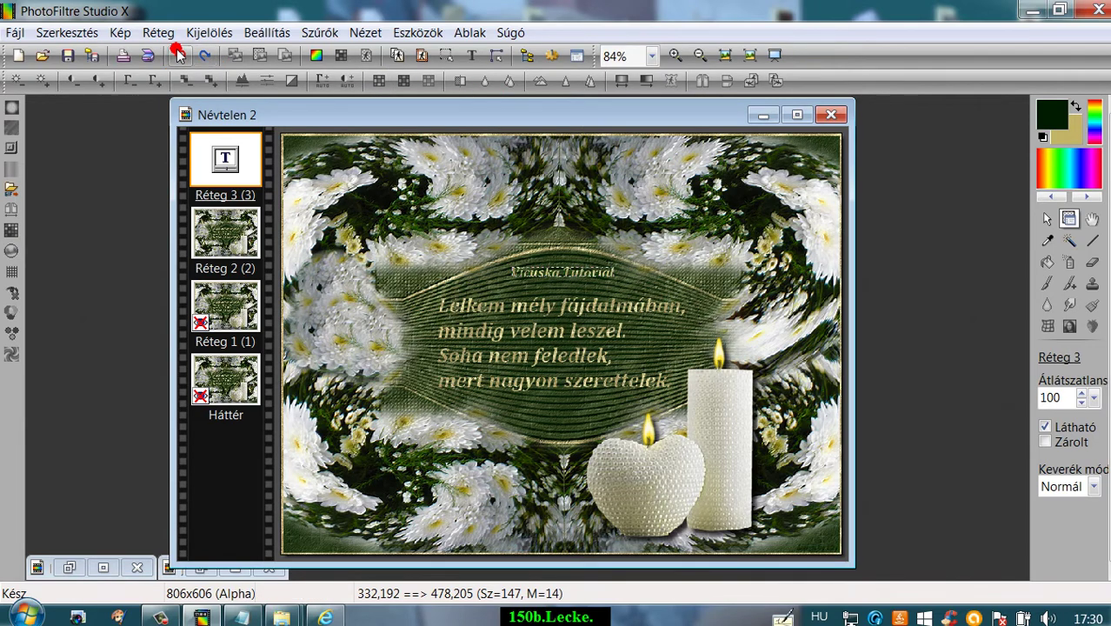
{"action": "left_click", "coordinate": [180, 56]}
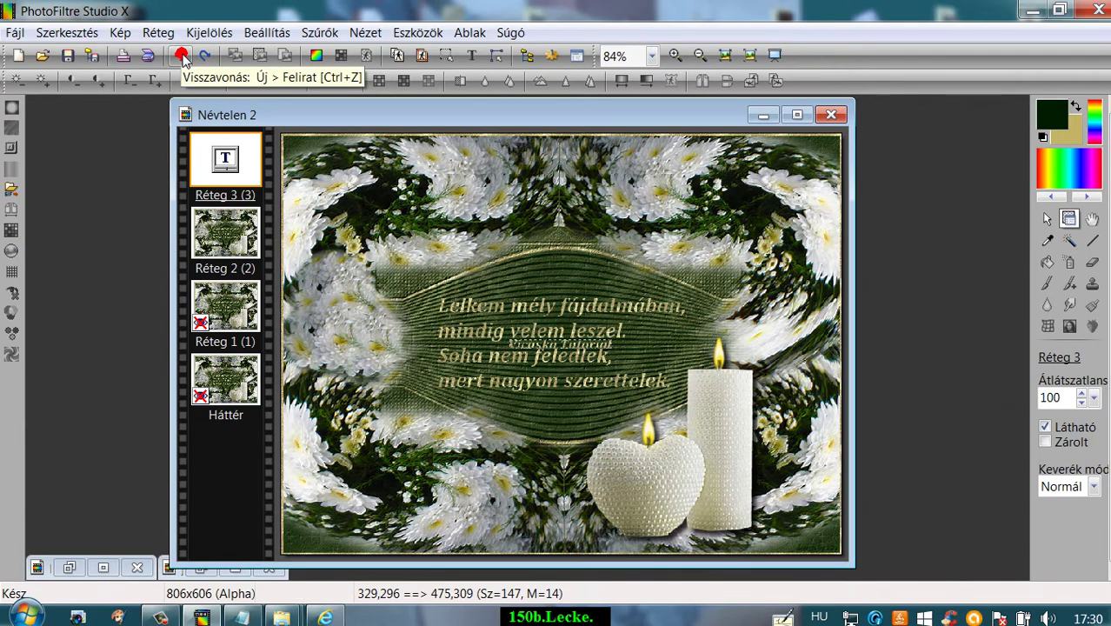
{"action": "left_click", "coordinate": [184, 57]}
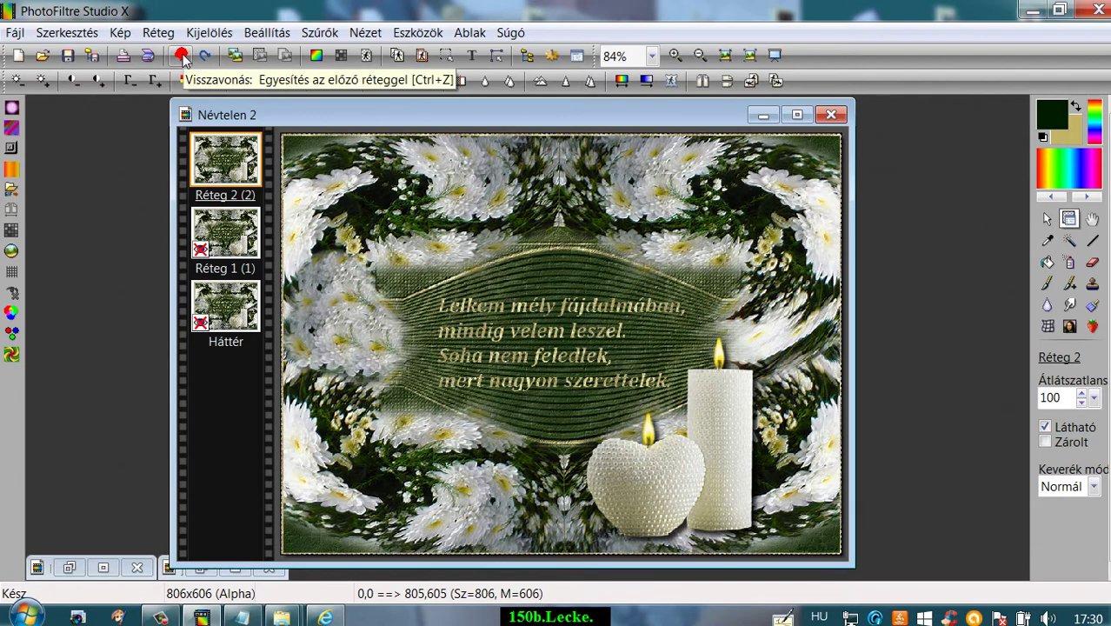
Add the full tutorial signature as a bold italic Cambria 12 text layer and check its coordinates in the vers note
{"action": "left_click", "coordinate": [471, 55]}
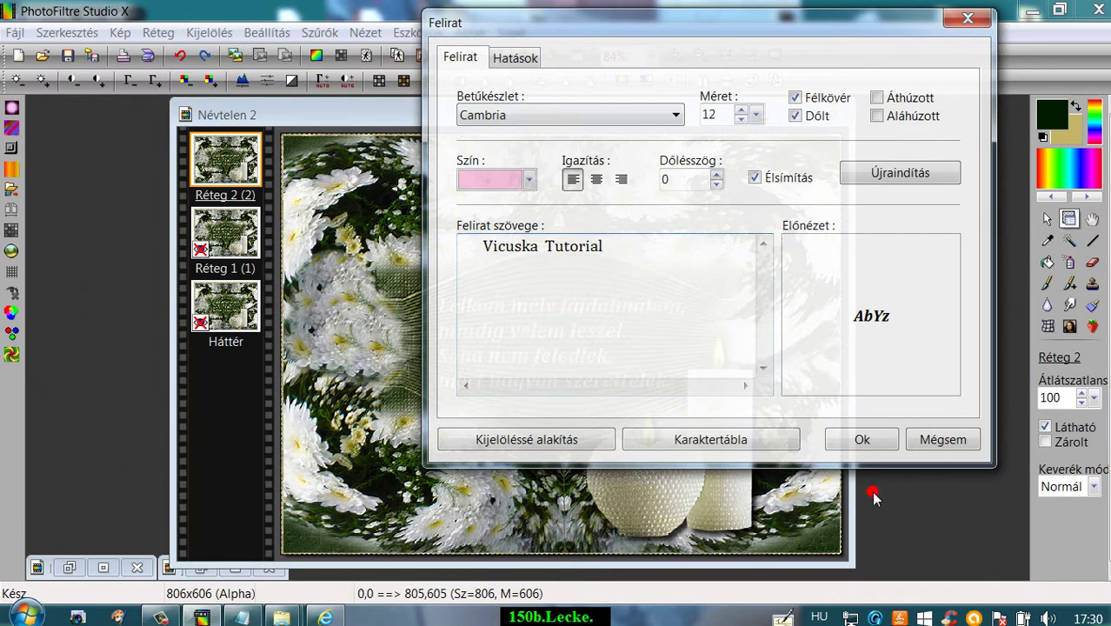
{"action": "left_click", "coordinate": [864, 441]}
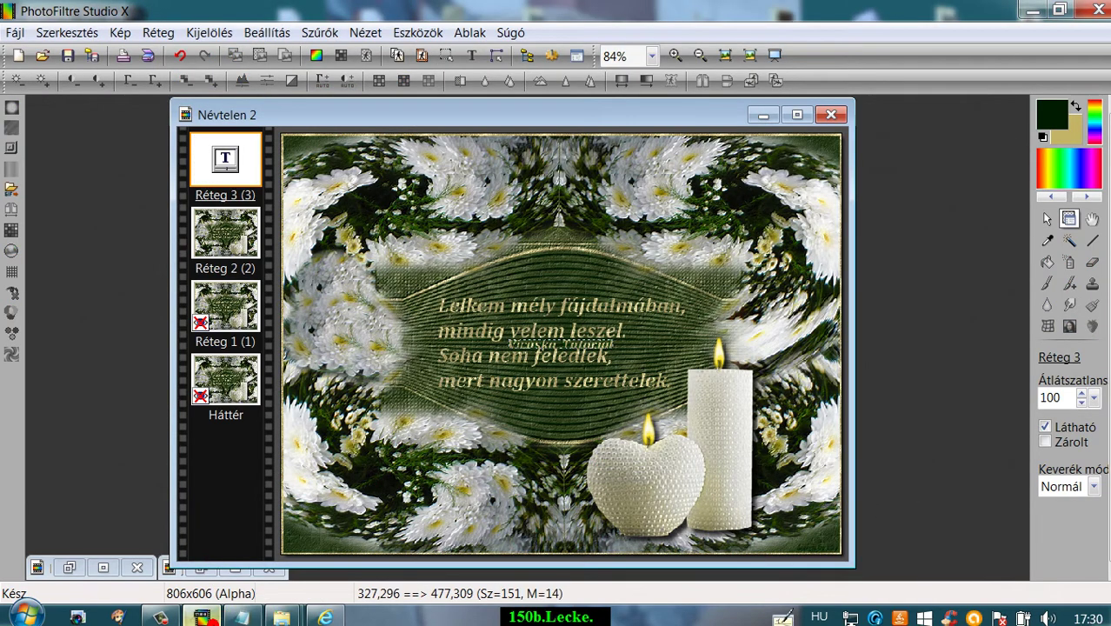
{"action": "left_click", "coordinate": [246, 617]}
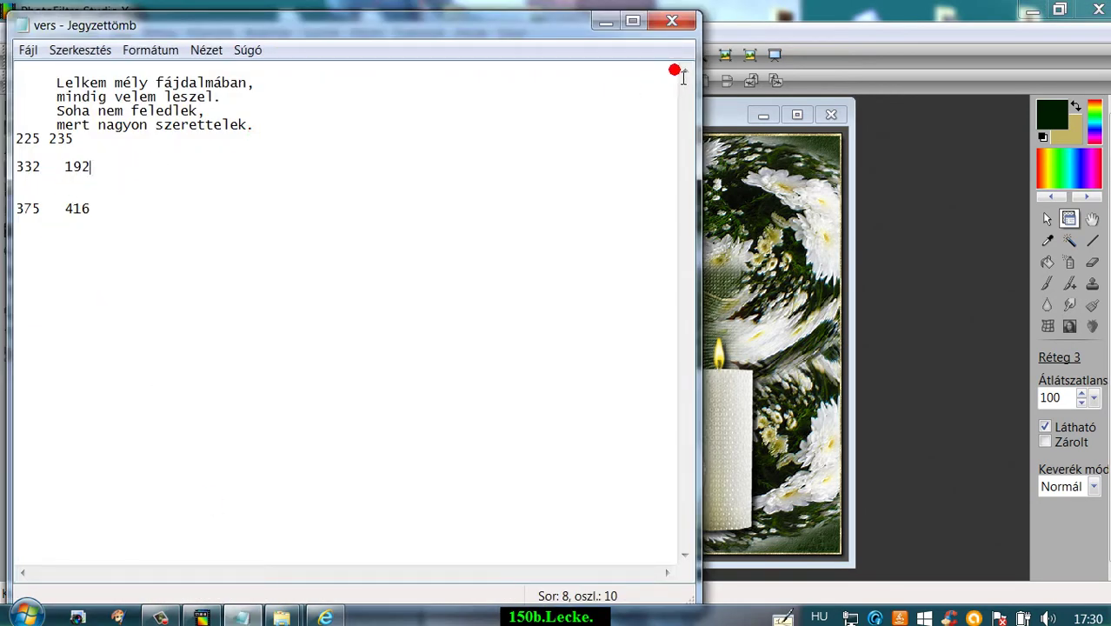
{"action": "left_click", "coordinate": [606, 21]}
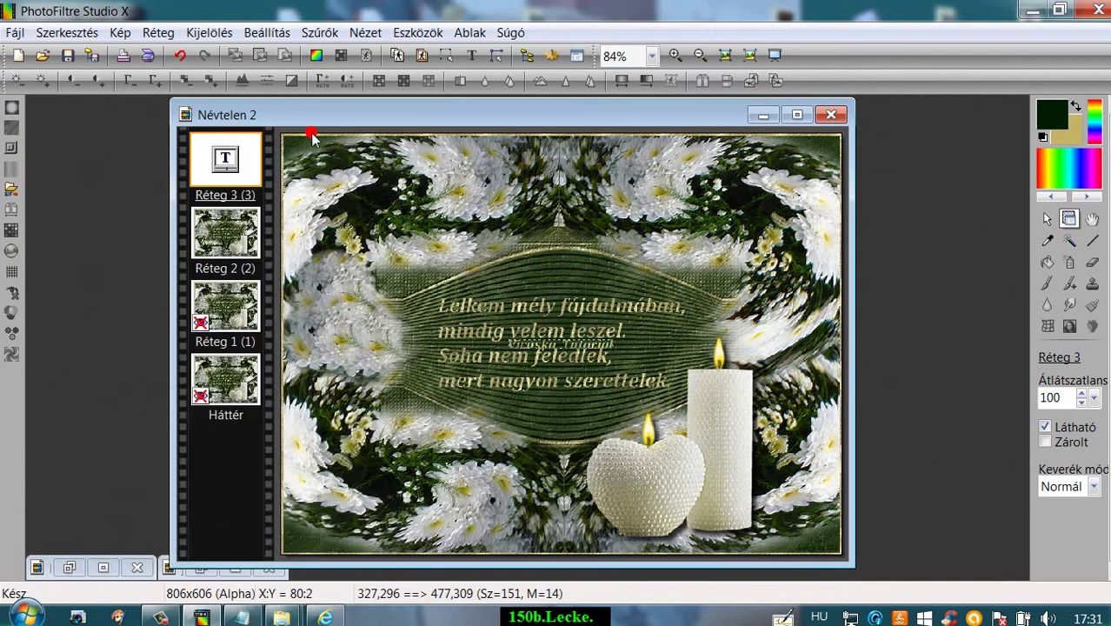
Position the signature text layer manually at X 332, Y 192 and merge it with the layer below
{"action": "right_click", "coordinate": [215, 159]}
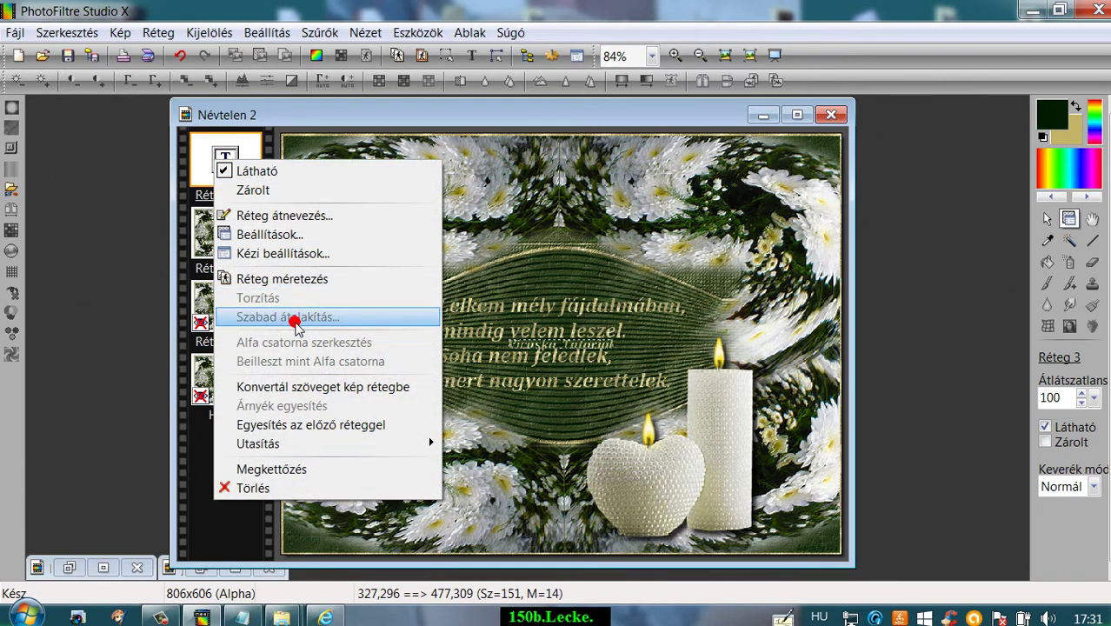
{"action": "left_click", "coordinate": [277, 253]}
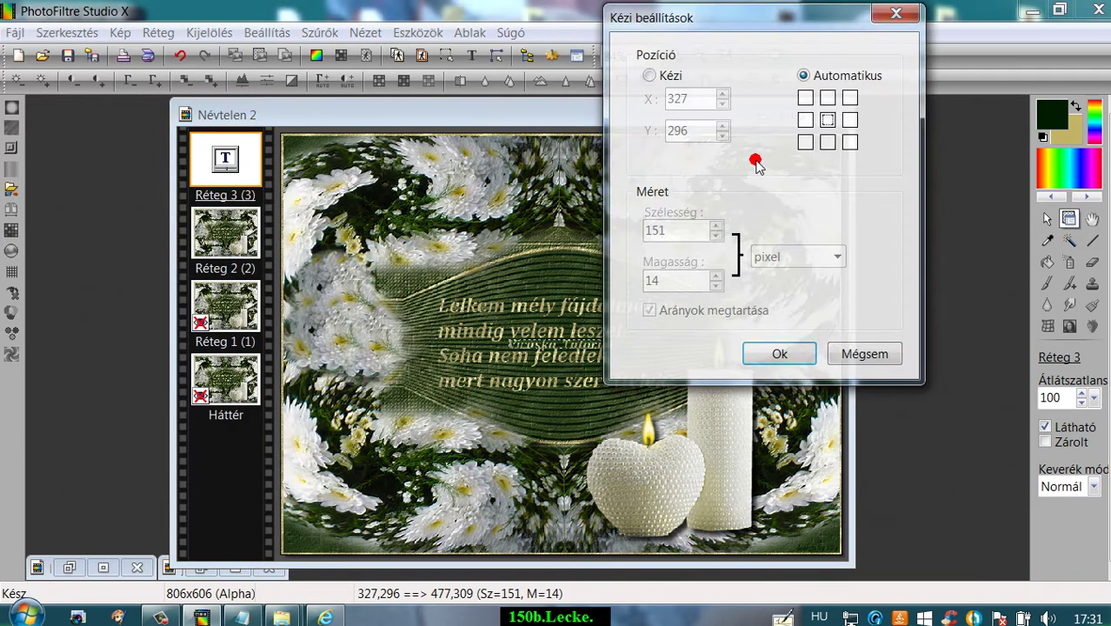
{"action": "left_click", "coordinate": [652, 76]}
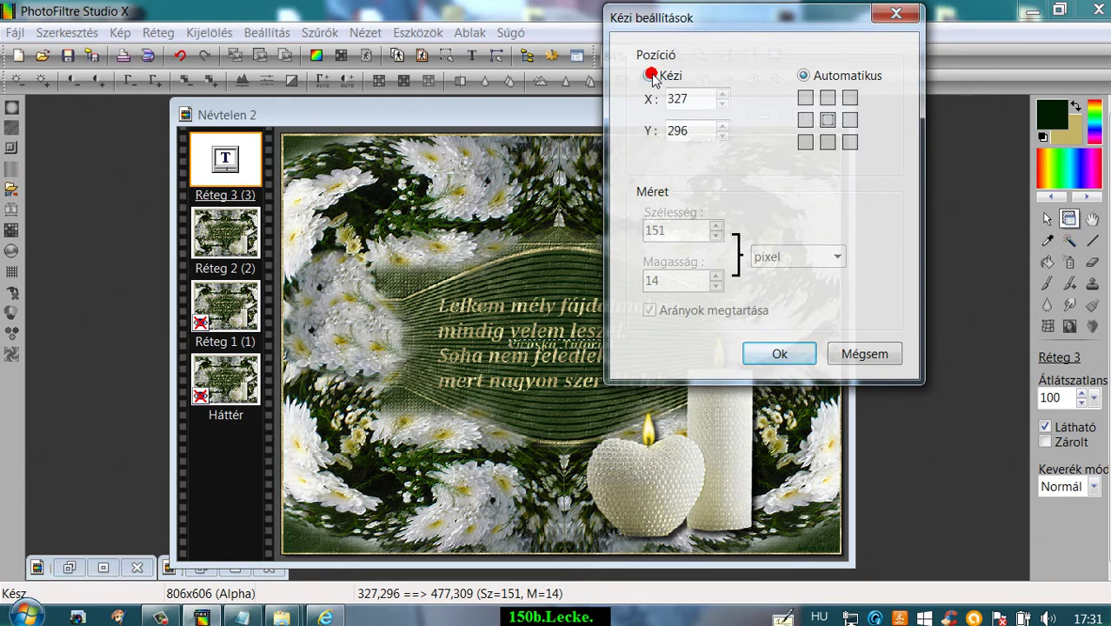
{"action": "double_click", "coordinate": [695, 97]}
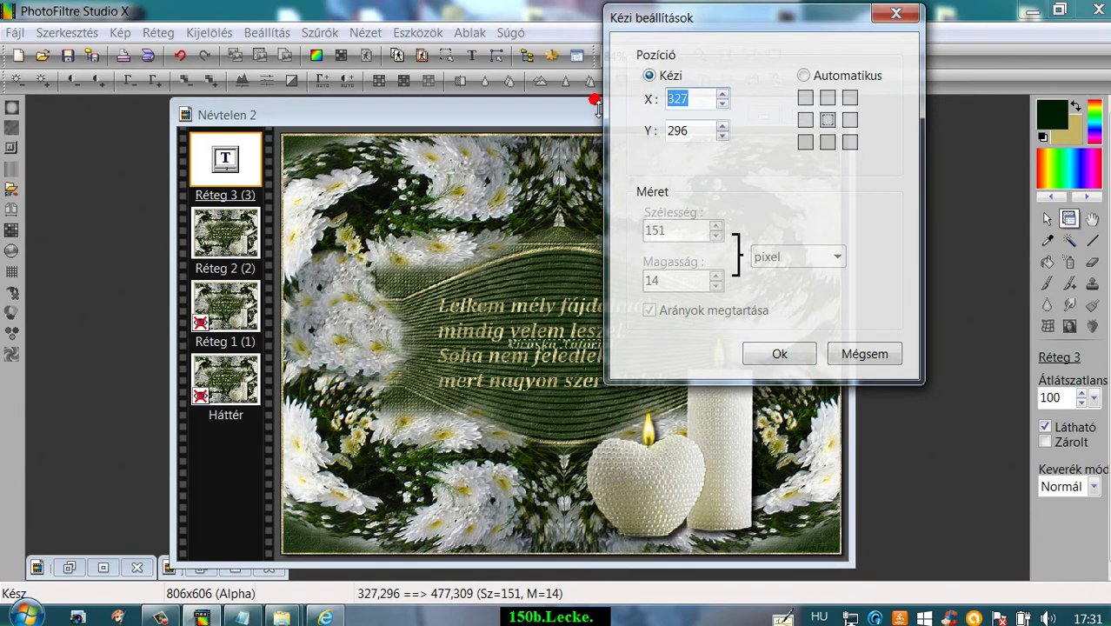
{"action": "type", "text": "33"}
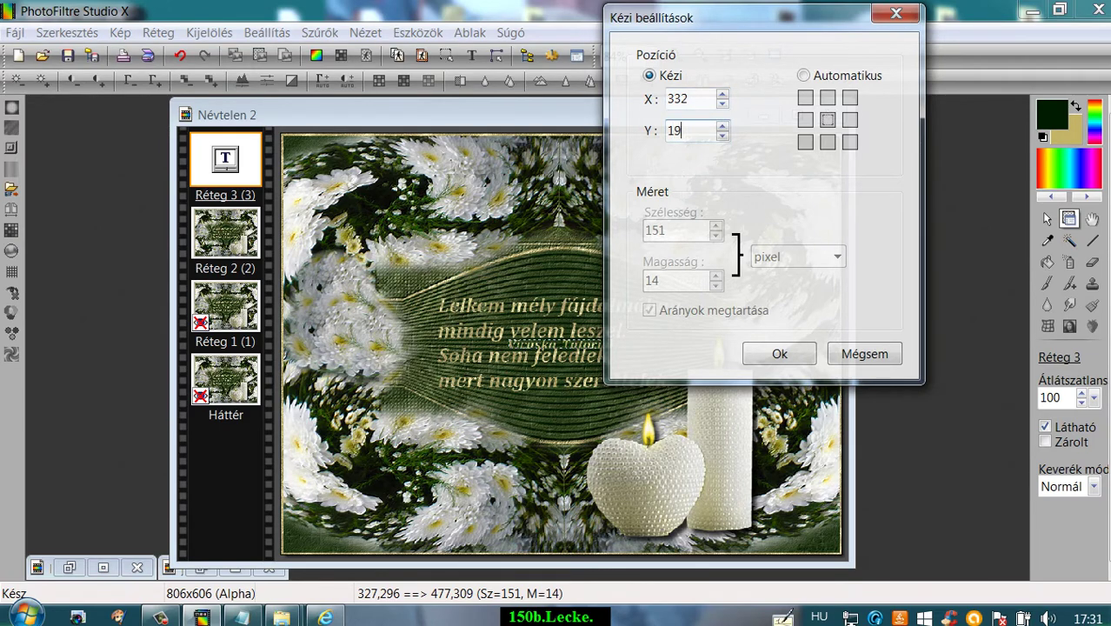
{"action": "left_click", "coordinate": [778, 353]}
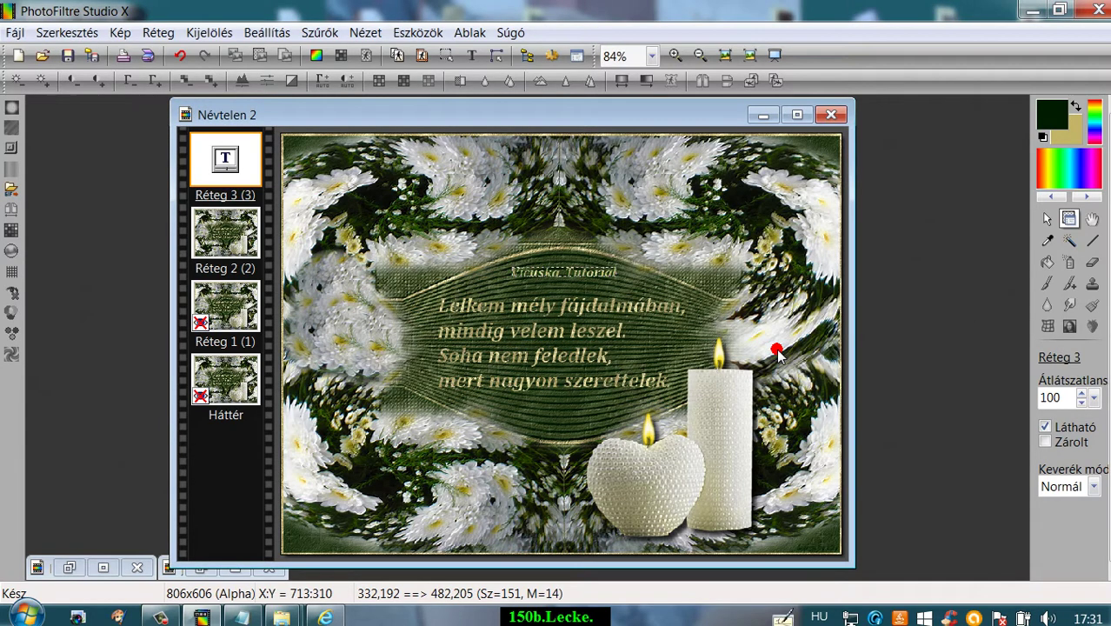
{"action": "right_click", "coordinate": [228, 151]}
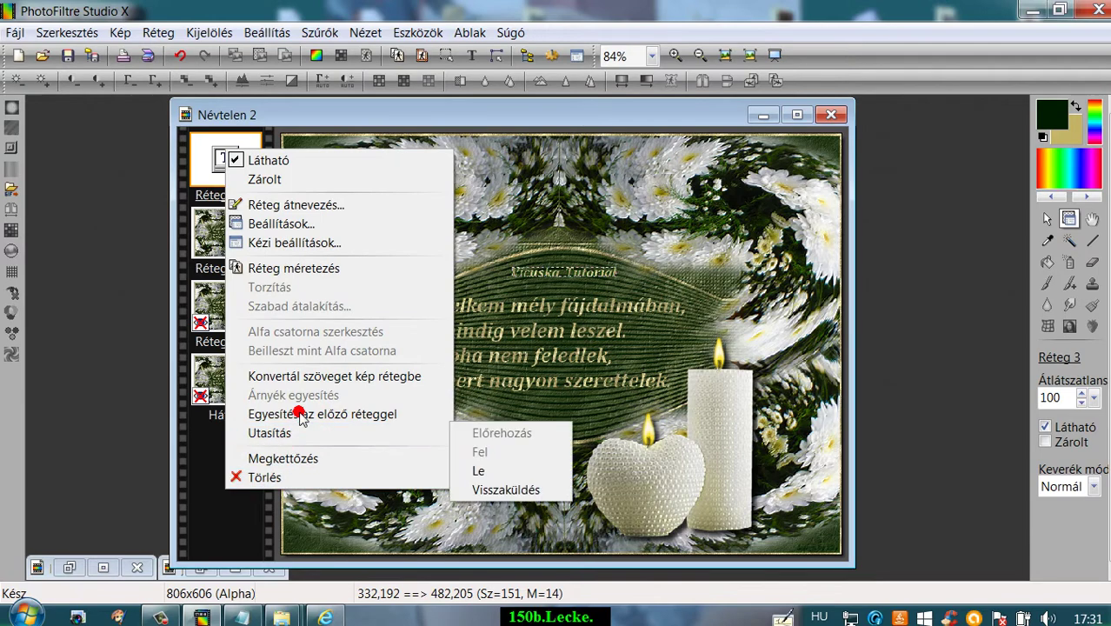
{"action": "left_click", "coordinate": [298, 415]}
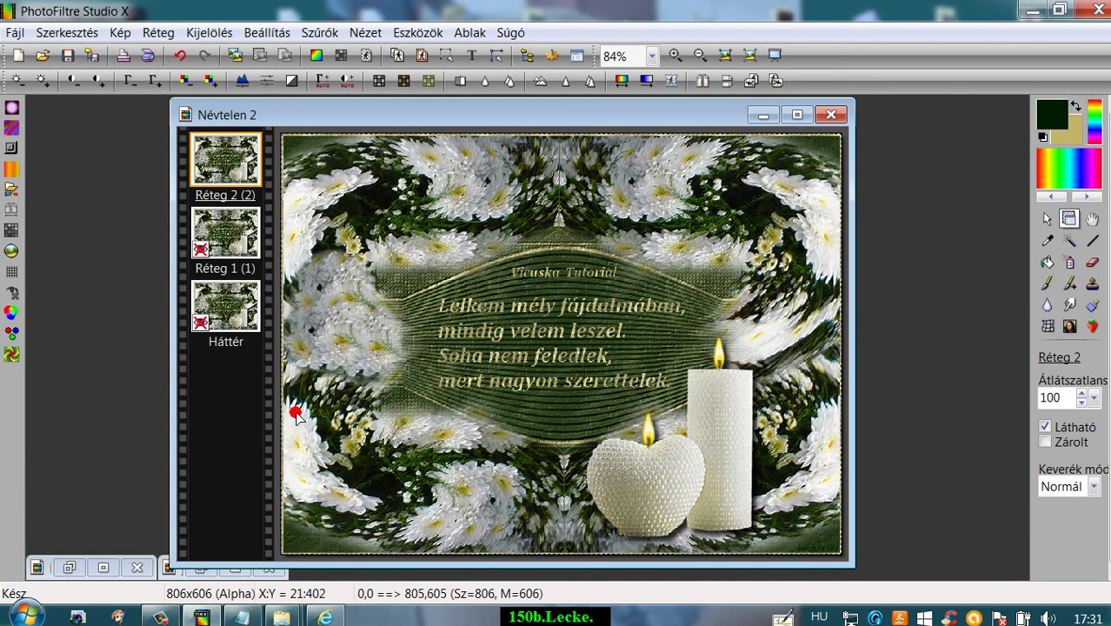
Add the signature again without the word Tutorial as a text layer and check its coordinates in the vers note
{"action": "left_click", "coordinate": [472, 56]}
{"action": "left_click_drag", "start_coordinate": [546, 248], "coordinate": [608, 246]}
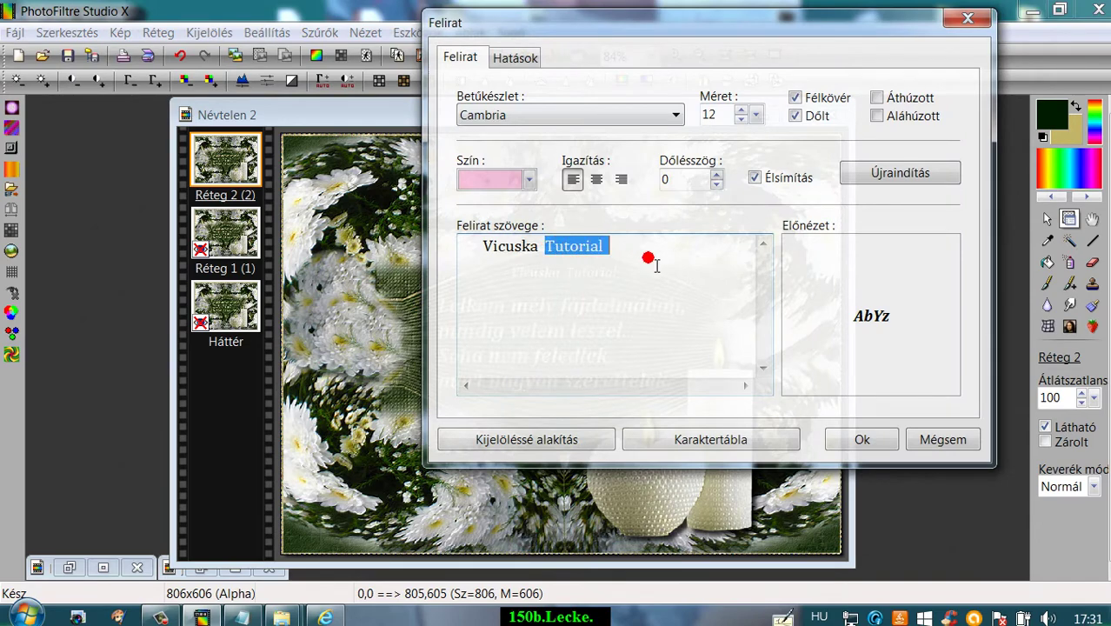
{"action": "key", "text": "Delete"}
{"action": "left_click", "coordinate": [866, 439]}
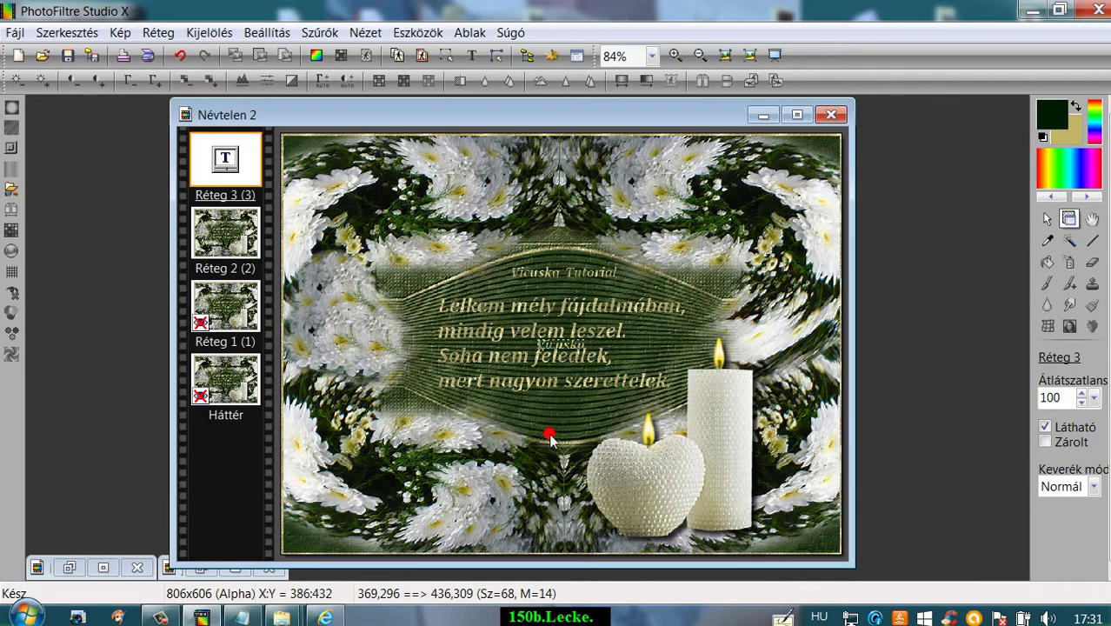
{"action": "left_click", "coordinate": [233, 610]}
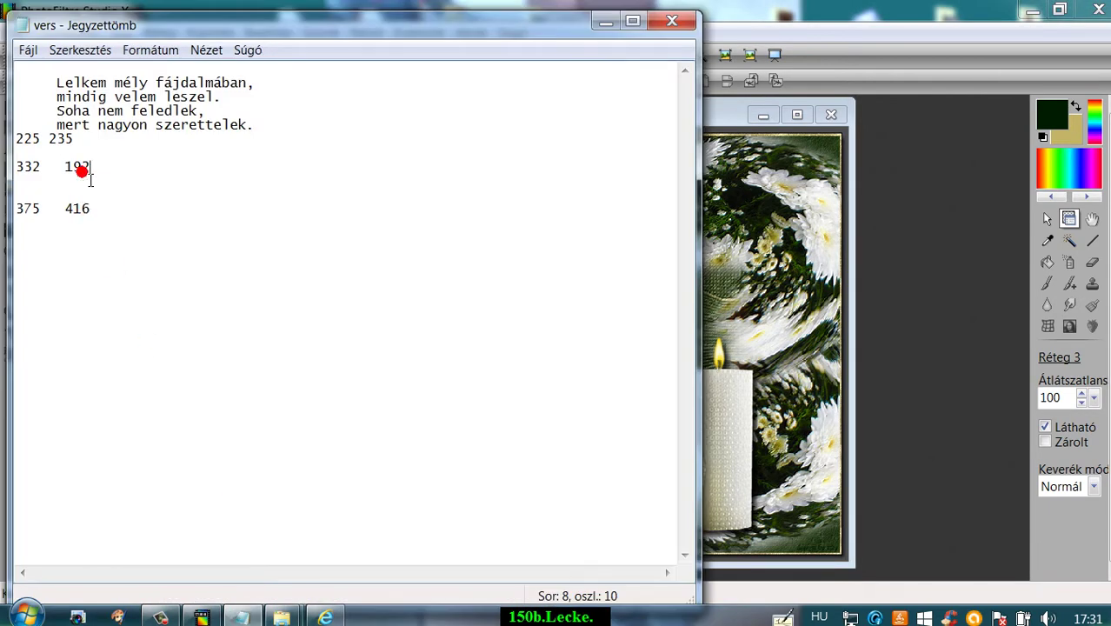
{"action": "left_click", "coordinate": [606, 21]}
Position the shorter signature text layer manually at X 375, Y 416 and merge it with the layer below
{"action": "right_click", "coordinate": [216, 155]}
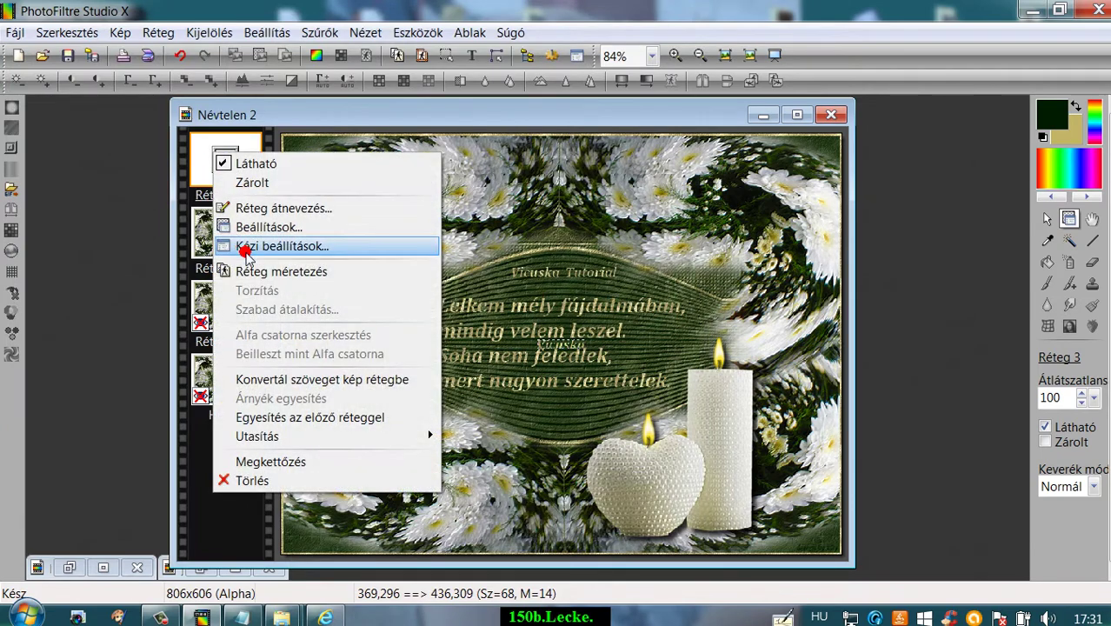
{"action": "left_click", "coordinate": [248, 248]}
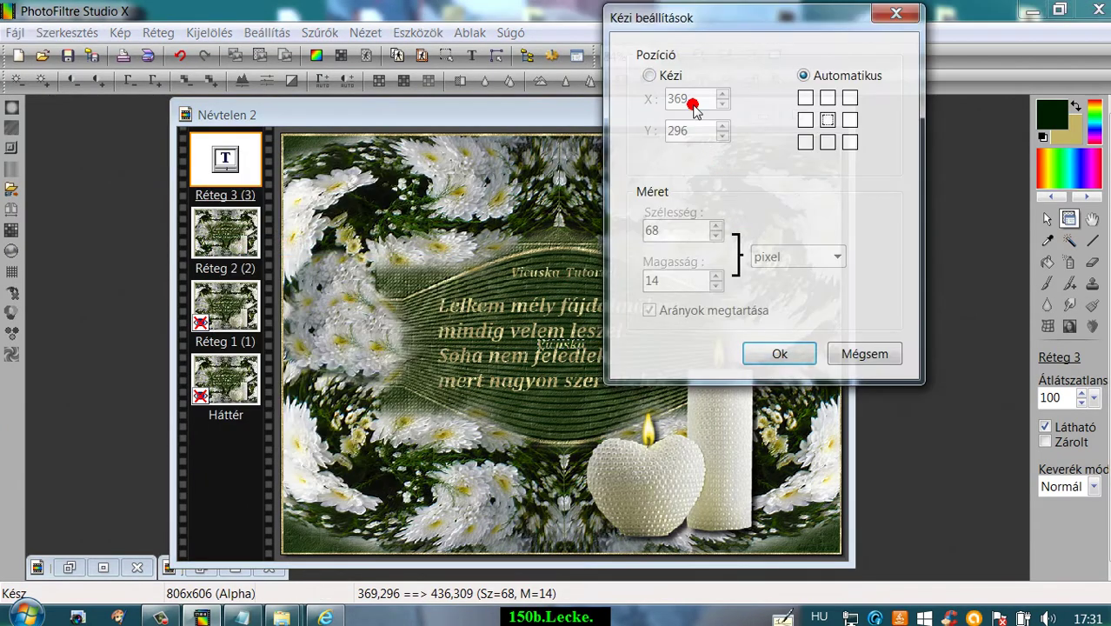
{"action": "left_click", "coordinate": [652, 75]}
{"action": "left_click", "coordinate": [698, 101]}
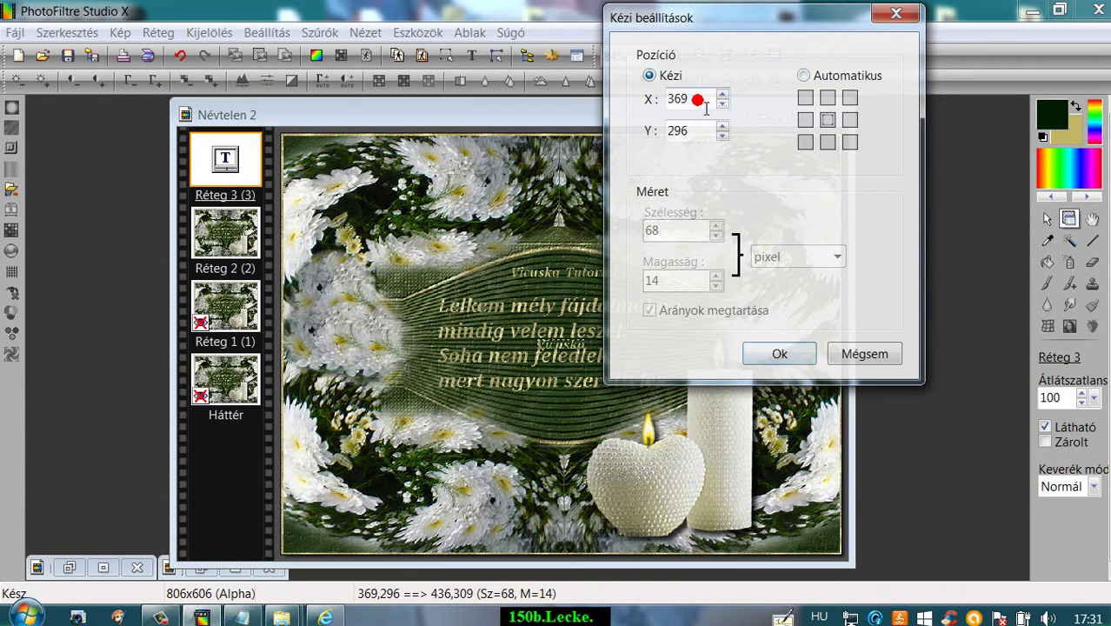
{"action": "left_click", "coordinate": [739, 77]}
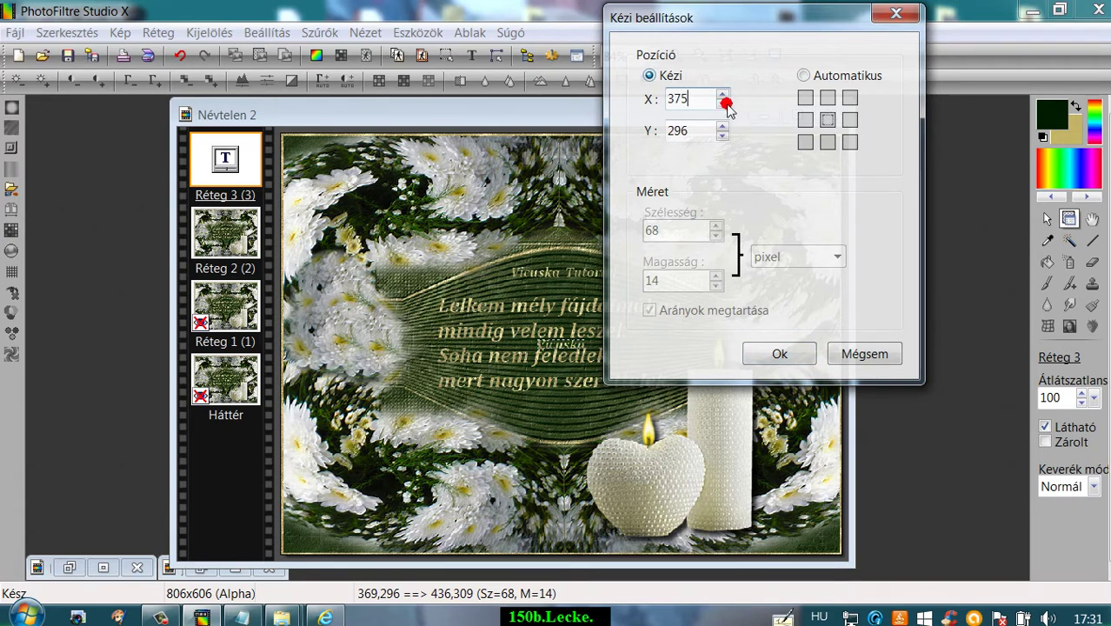
{"action": "left_click", "coordinate": [701, 135]}
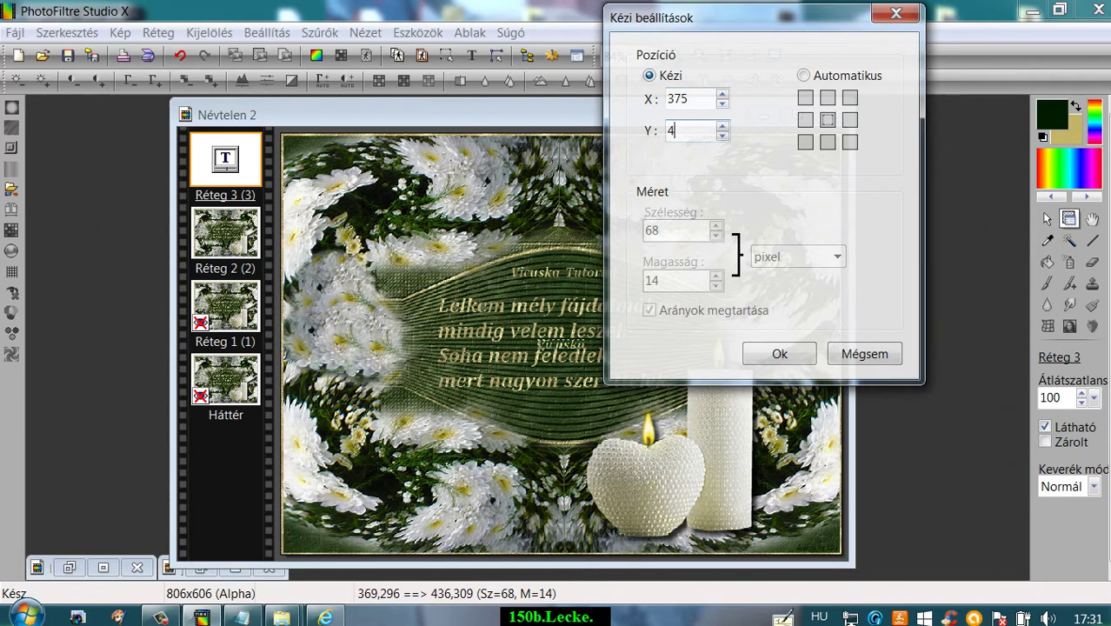
{"action": "type", "text": "416"}
{"action": "left_click", "coordinate": [785, 355]}
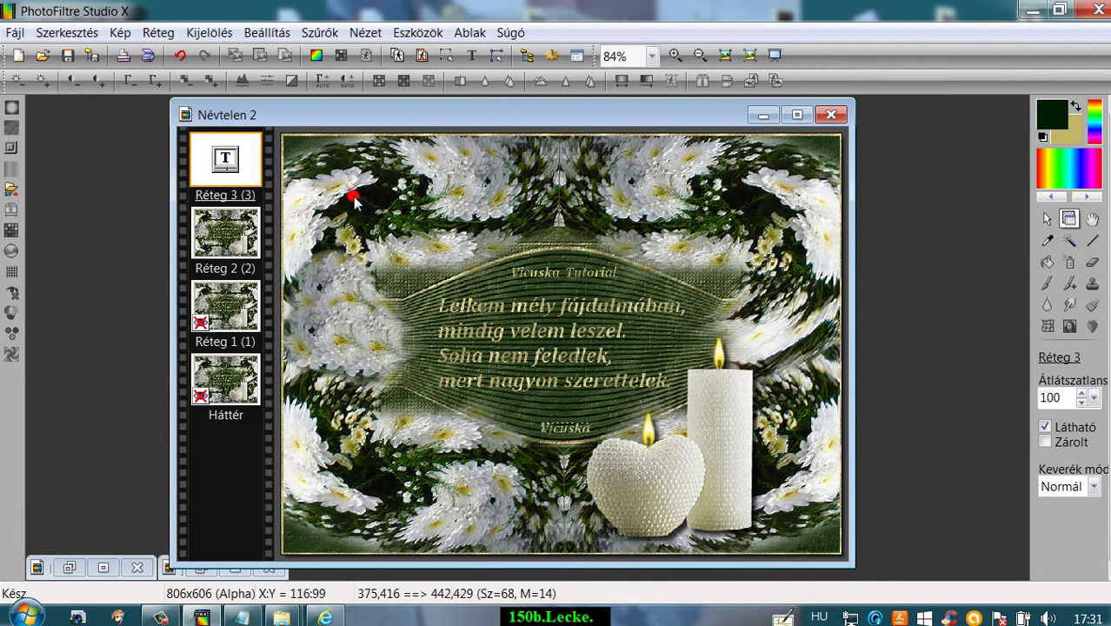
{"action": "right_click", "coordinate": [224, 157]}
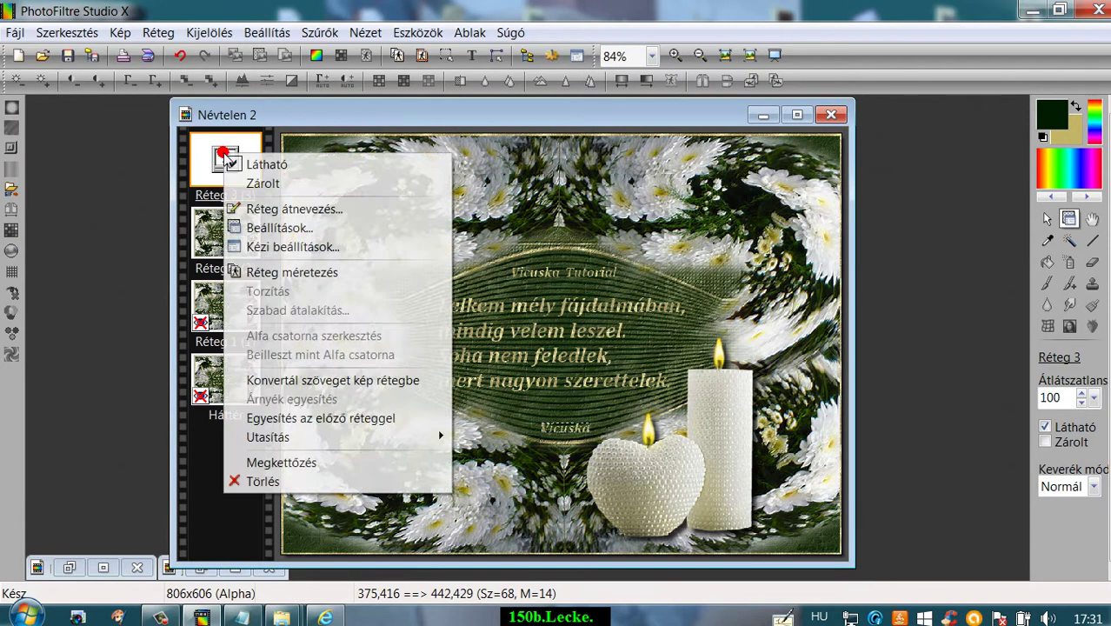
{"action": "left_click", "coordinate": [273, 420]}
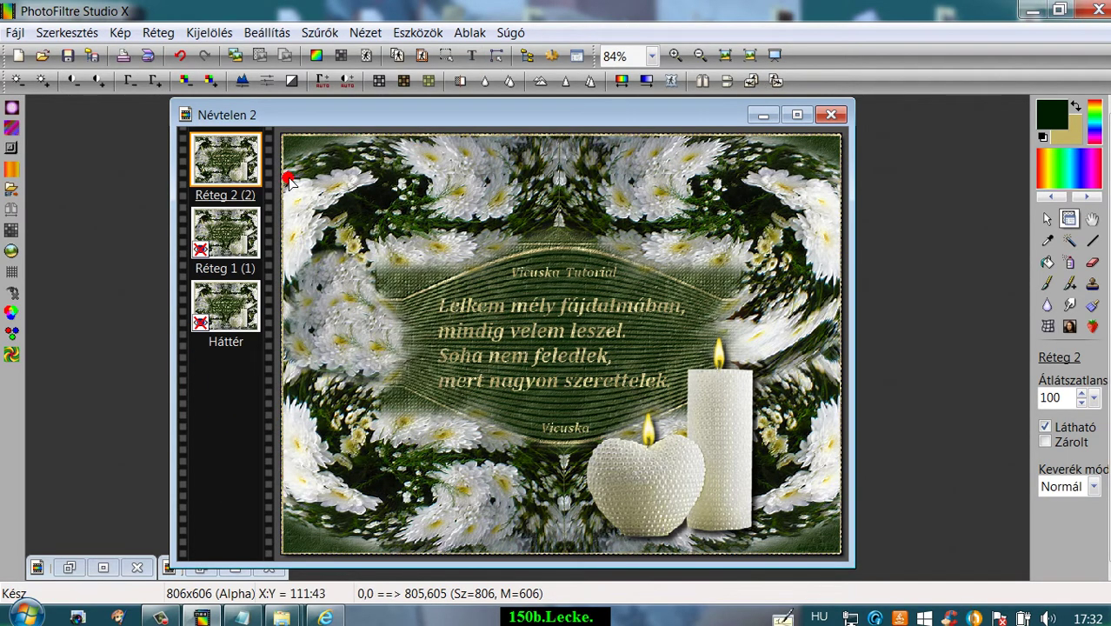
Make the hidden Réteg 1 and Háttér layers visible and activate the Réteg 2 layer
{"action": "right_click", "coordinate": [209, 244]}
{"action": "left_click", "coordinate": [233, 257]}
{"action": "right_click", "coordinate": [217, 306]}
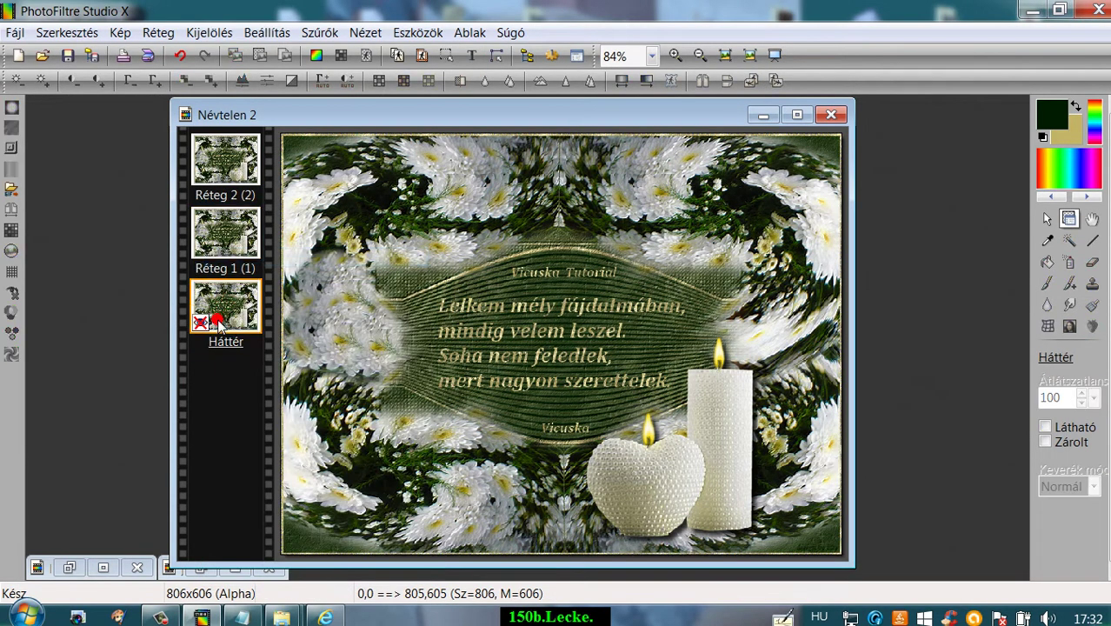
{"action": "left_click", "coordinate": [247, 274]}
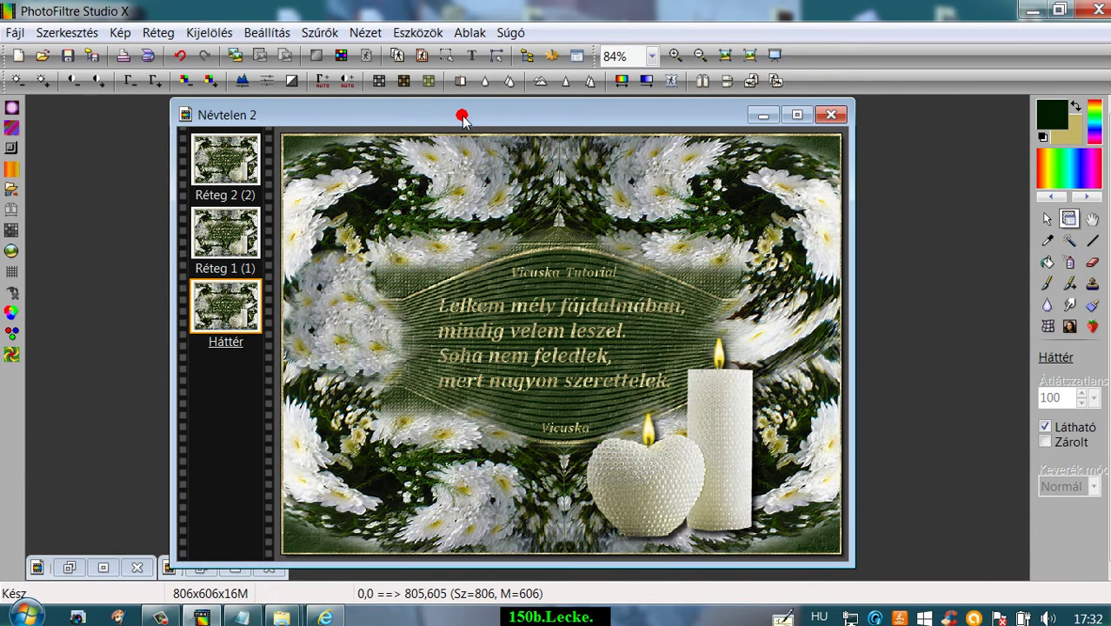
{"action": "left_click_drag", "start_coordinate": [459, 113], "coordinate": [468, 107]}
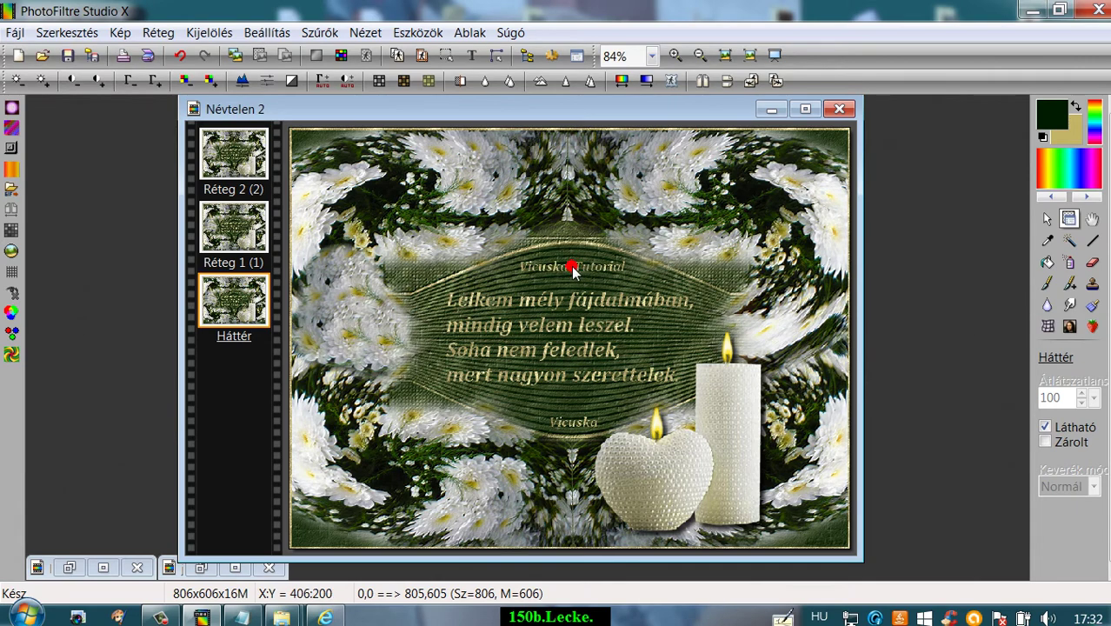
{"action": "left_click", "coordinate": [426, 32]}
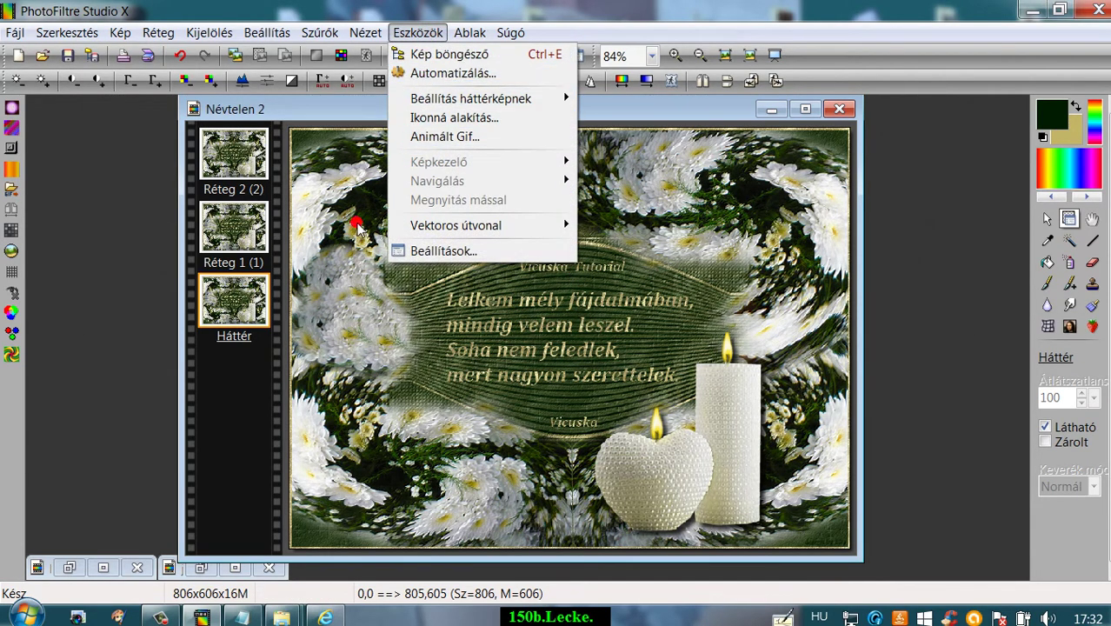
{"action": "left_click", "coordinate": [233, 383]}
{"action": "left_click", "coordinate": [452, 294]}
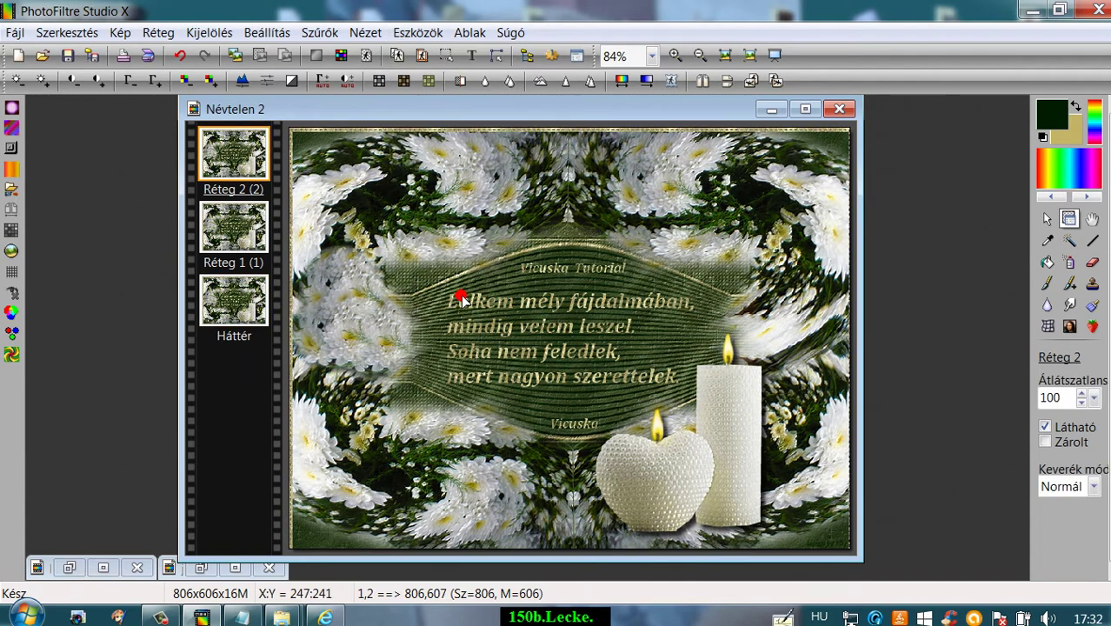
Preview the three layers as an animated GIF in the browser, examine the whole image, and close the preview and export settings
{"action": "left_click", "coordinate": [422, 32]}
{"action": "left_click", "coordinate": [437, 138]}
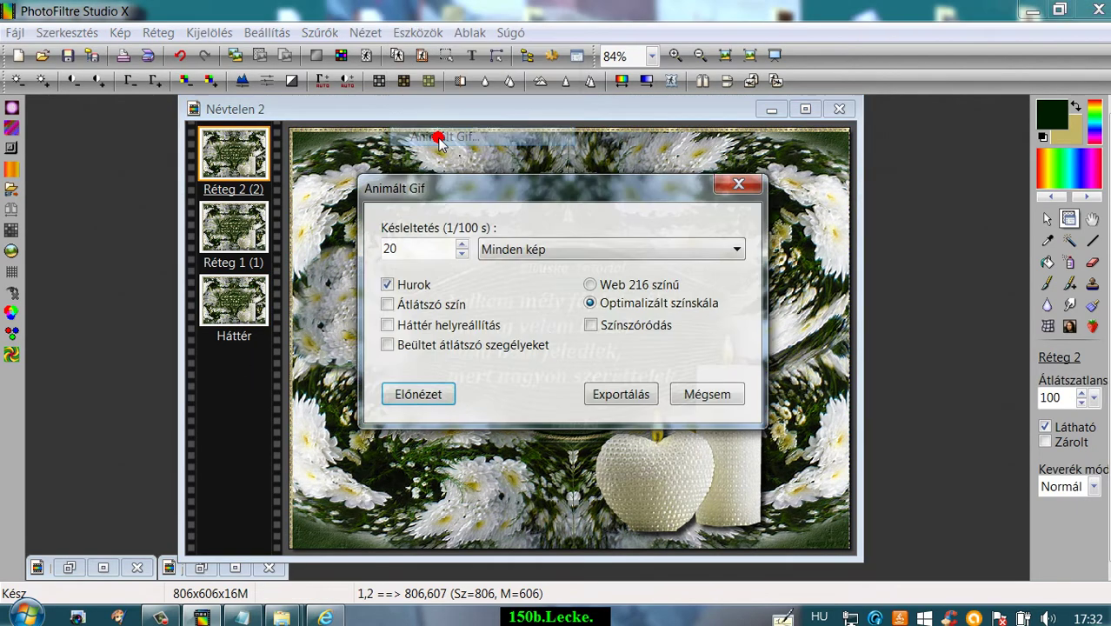
{"action": "left_click", "coordinate": [424, 394]}
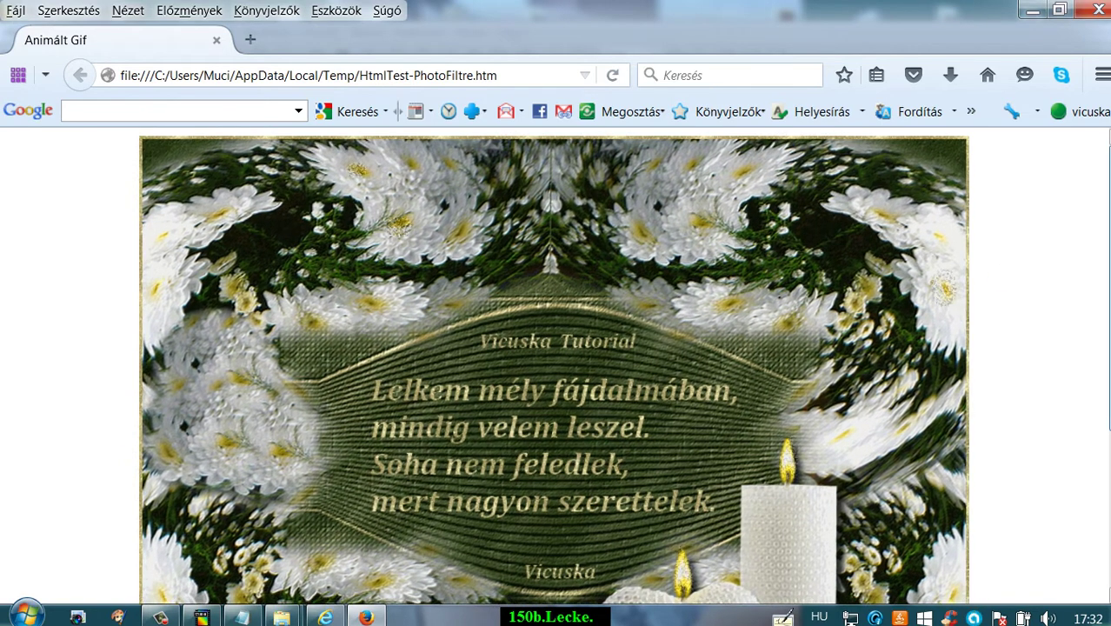
{"action": "scroll", "coordinate": [1085, 267], "scroll_direction": "down", "scroll_amount": 2}
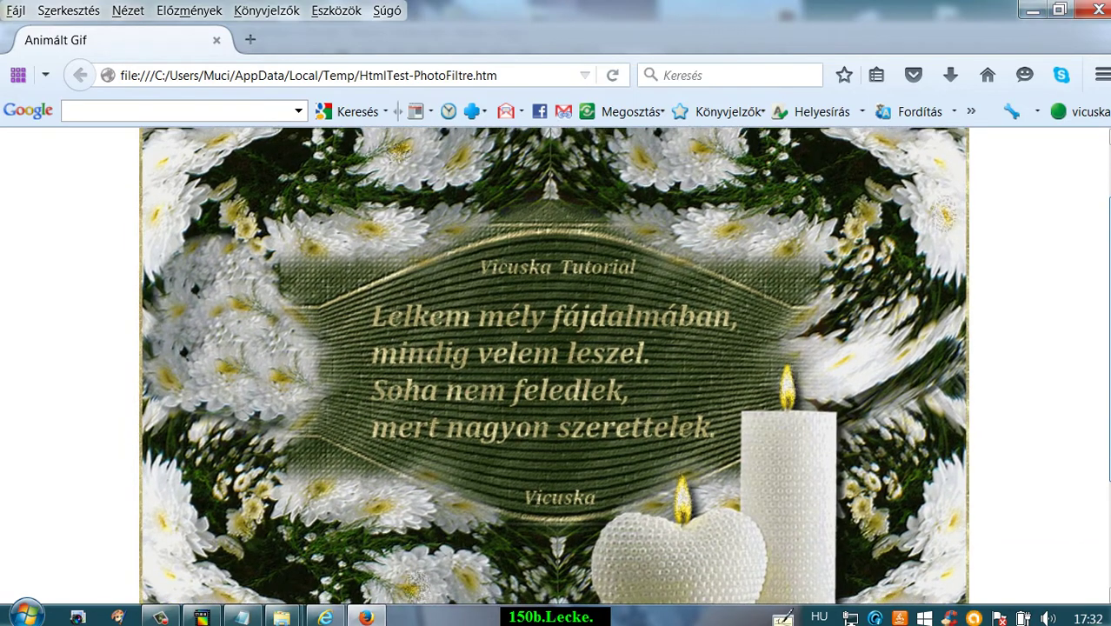
{"action": "scroll", "coordinate": [1104, 440], "scroll_direction": "down", "scroll_amount": 4}
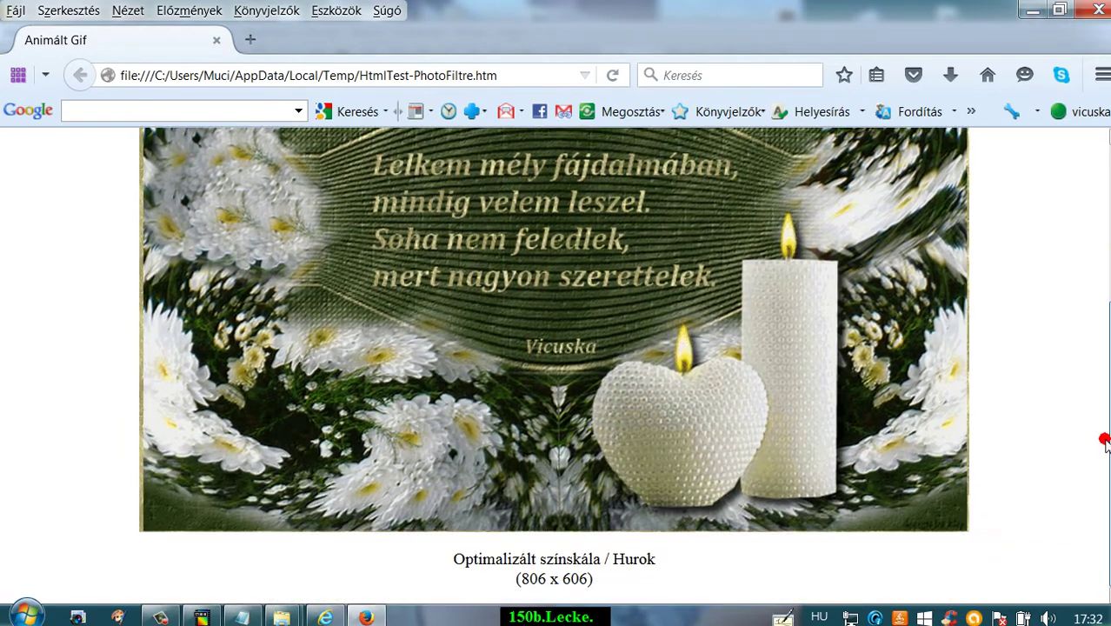
{"action": "left_click_drag", "start_coordinate": [1103, 440], "coordinate": [1104, 236]}
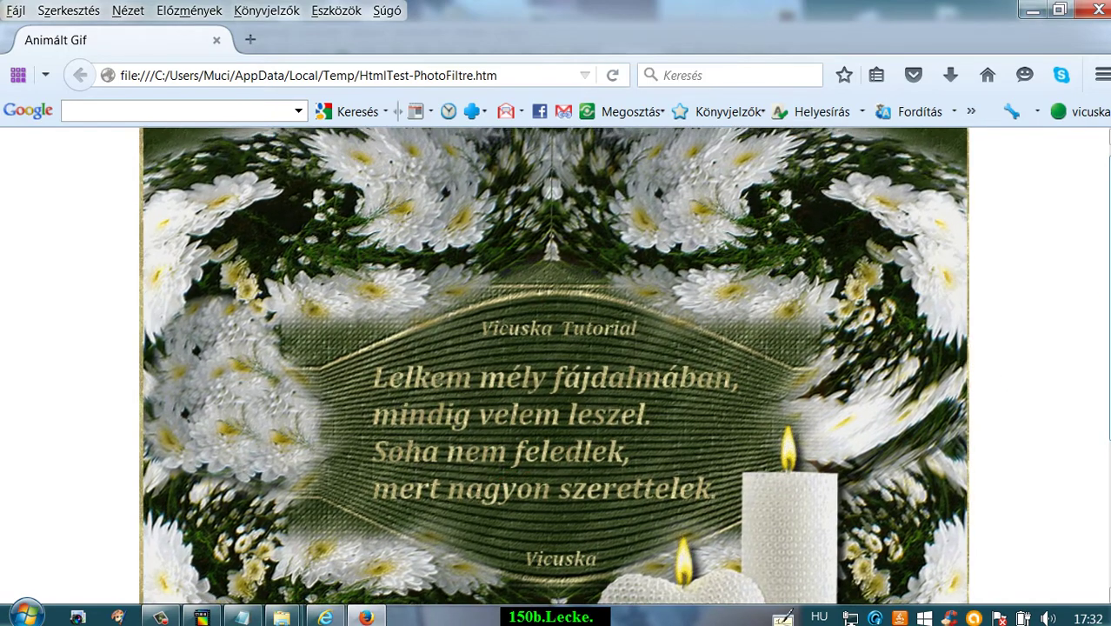
{"action": "scroll", "coordinate": [1101, 303], "scroll_direction": "up", "scroll_amount": 1}
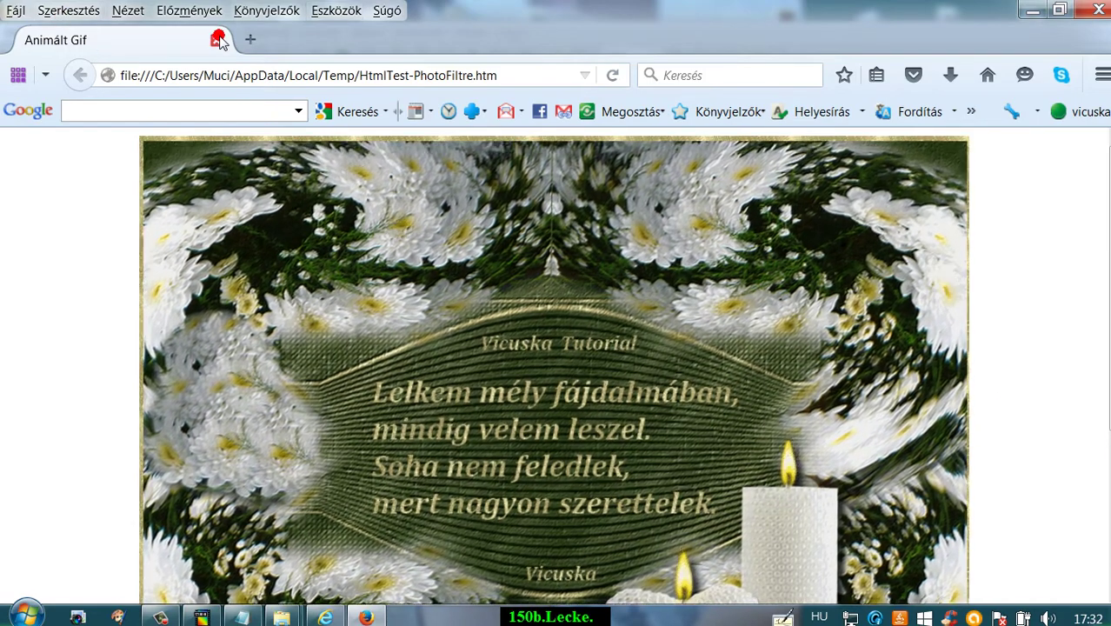
{"action": "left_click", "coordinate": [217, 40]}
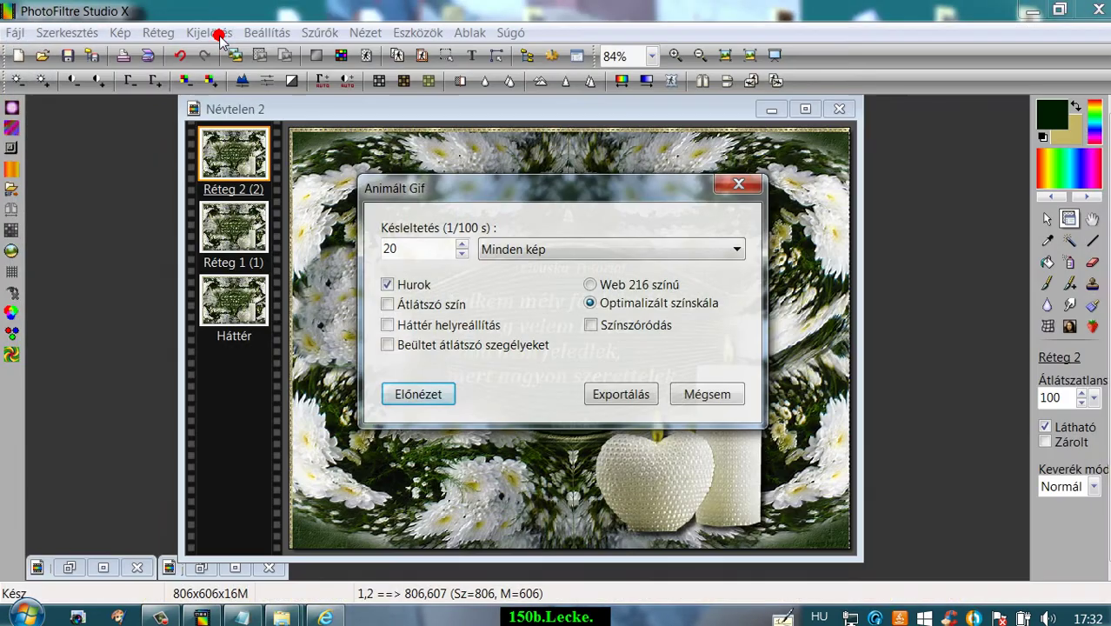
{"action": "left_click", "coordinate": [737, 182]}
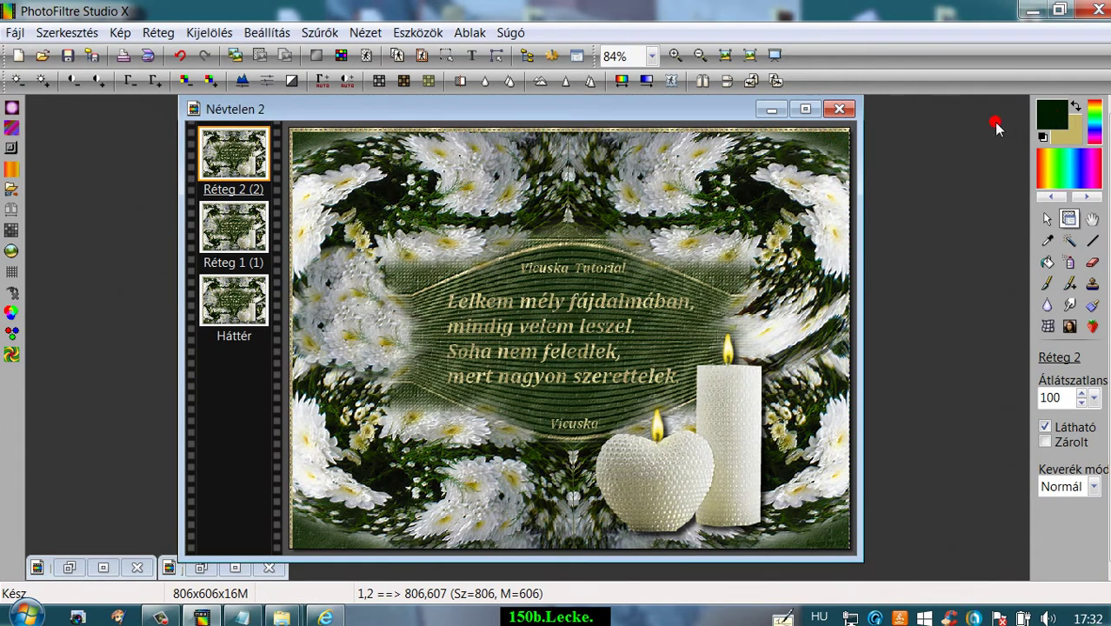
Undo the accidental shift of the Réteg 2 layer
{"action": "left_click", "coordinate": [181, 58]}
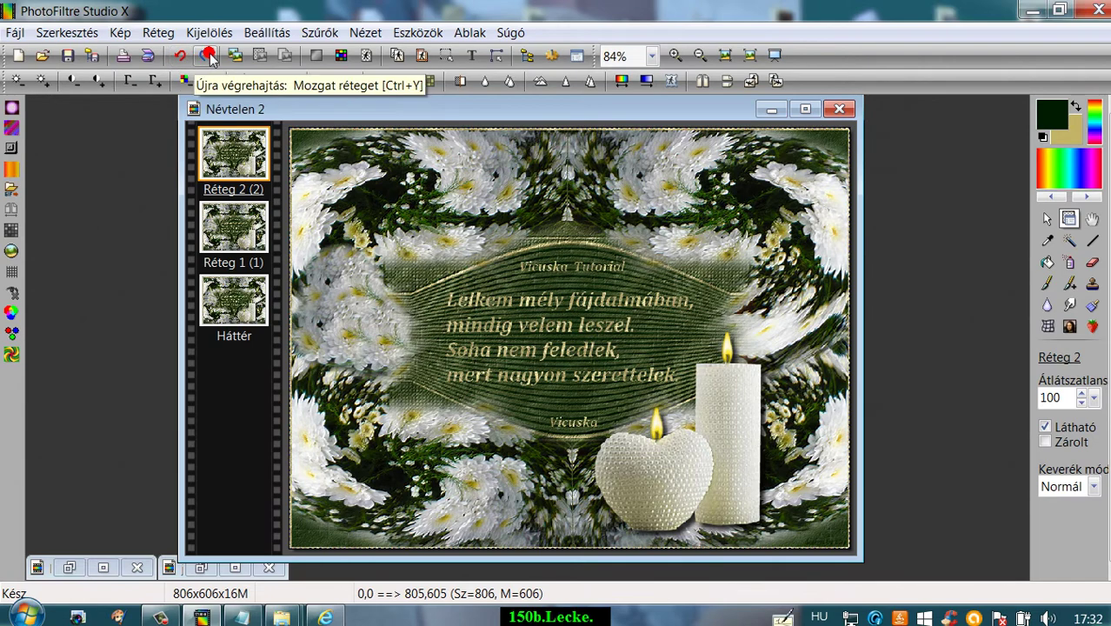
{"action": "left_click", "coordinate": [209, 57]}
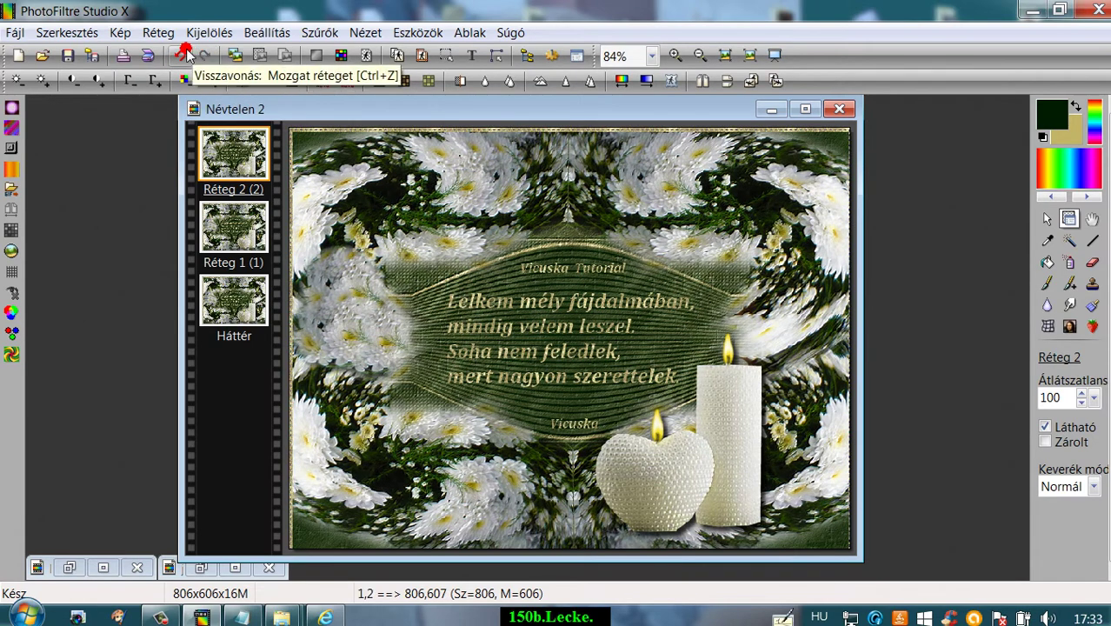
{"action": "left_click", "coordinate": [180, 55]}
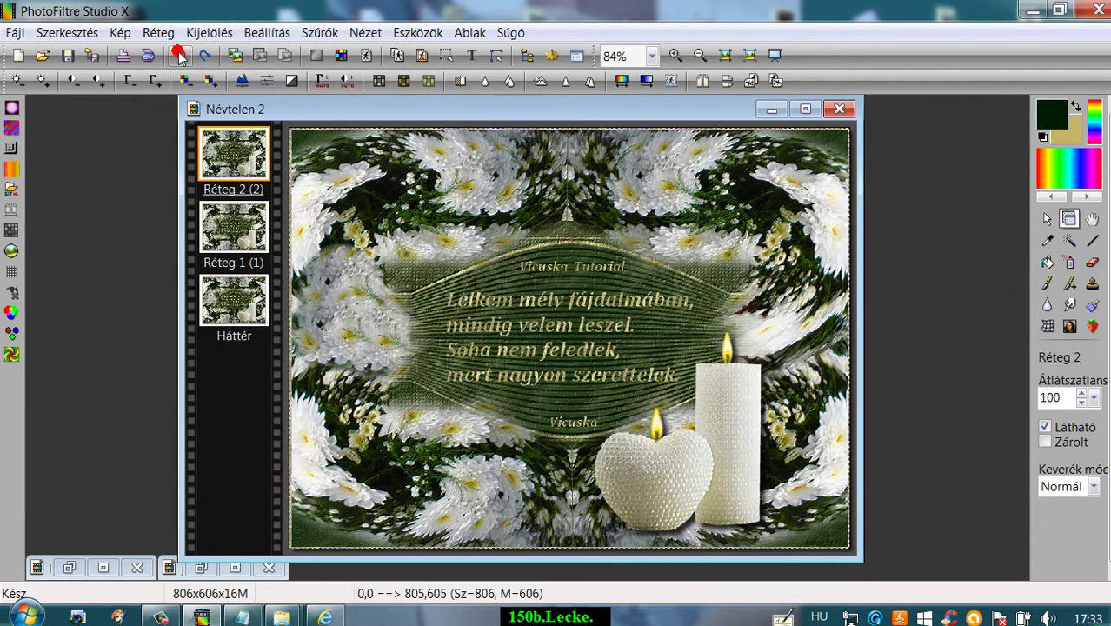
Preview the animated GIF in the browser again to check the realigned Réteg 2 frame, and close the preview
{"action": "left_click", "coordinate": [413, 33]}
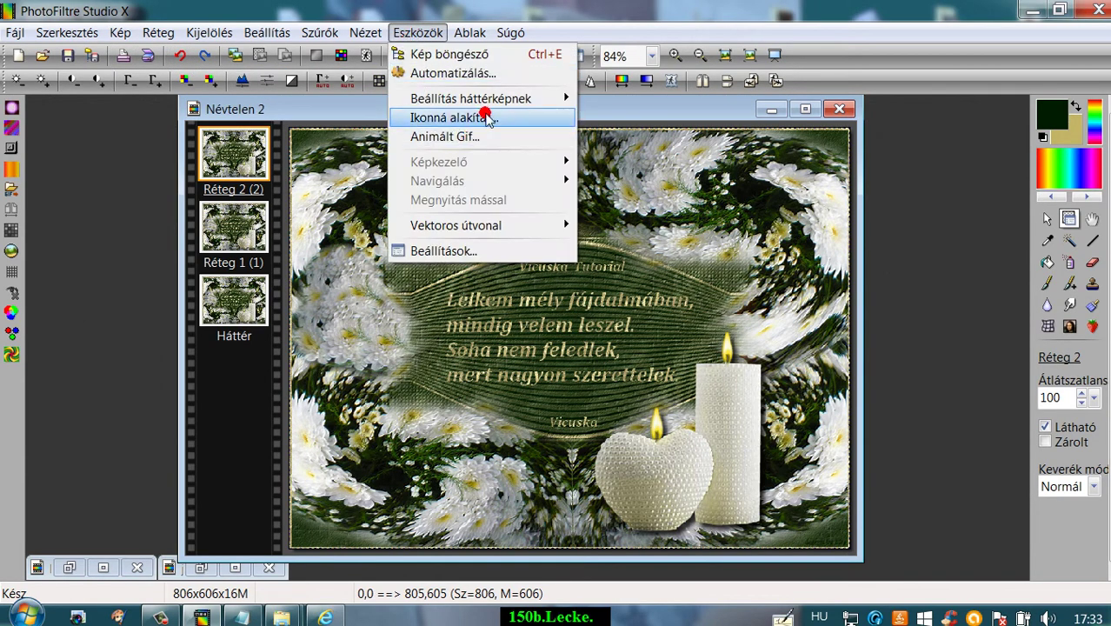
{"action": "left_click", "coordinate": [480, 137]}
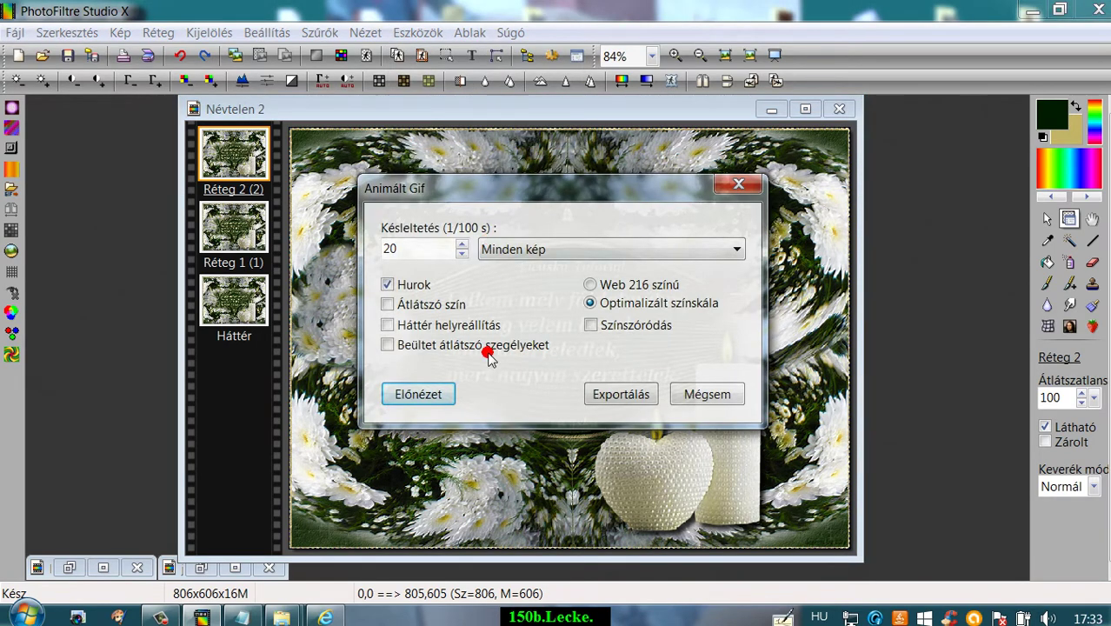
{"action": "left_click", "coordinate": [429, 394]}
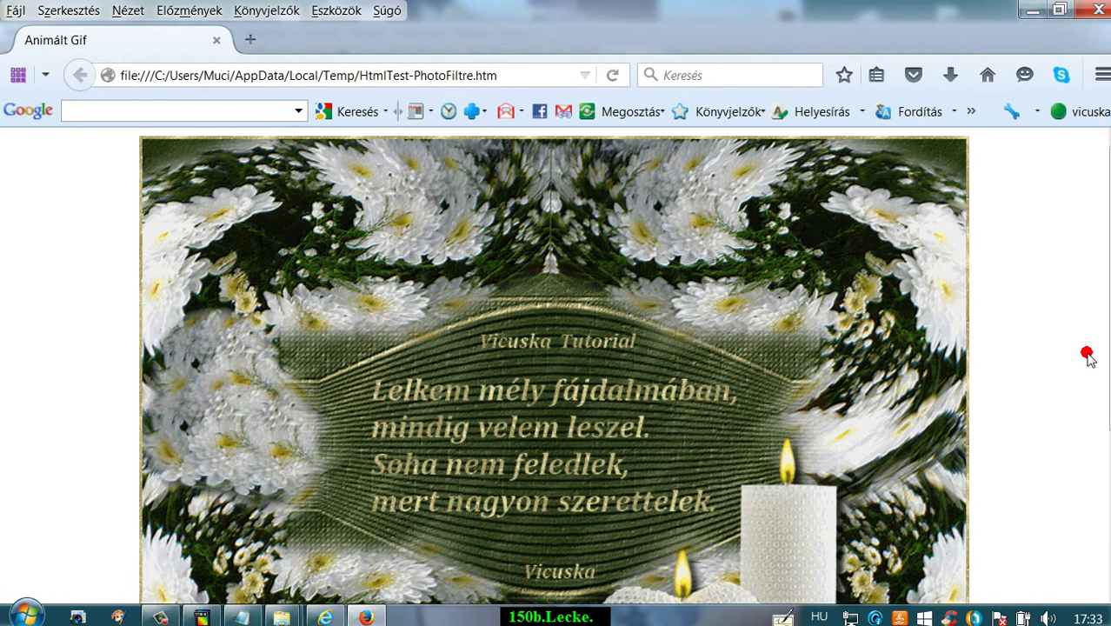
{"action": "scroll", "coordinate": [428, 393], "scroll_direction": "down", "scroll_amount": 2}
{"action": "scroll", "coordinate": [554, 366], "scroll_direction": "down", "scroll_amount": 2}
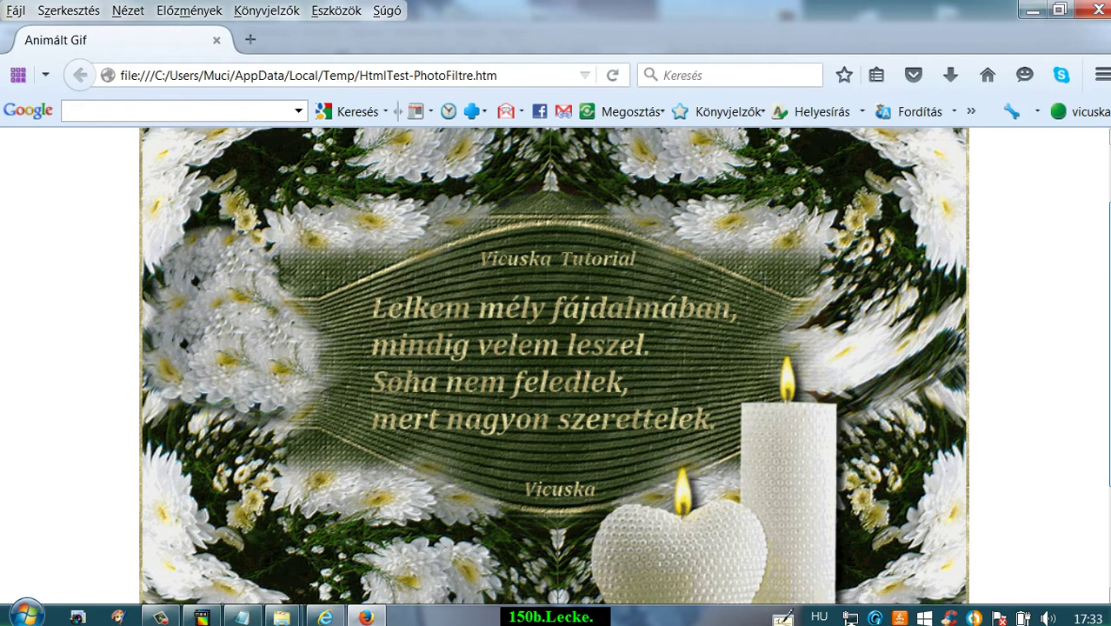
{"action": "scroll", "coordinate": [554, 366], "scroll_direction": "up", "scroll_amount": 1}
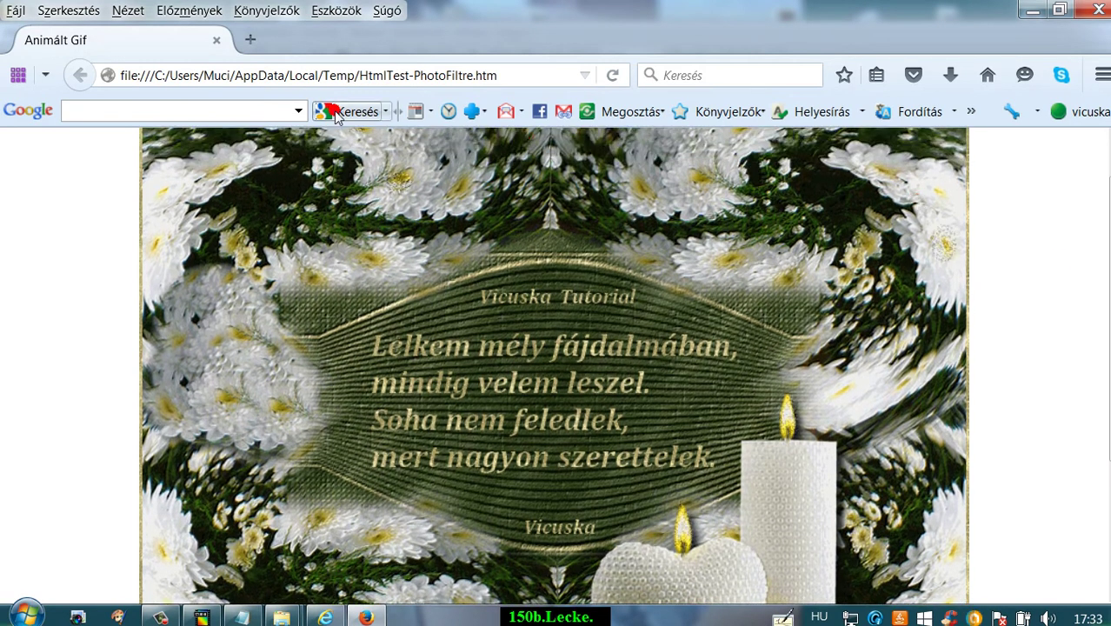
{"action": "left_click", "coordinate": [216, 40]}
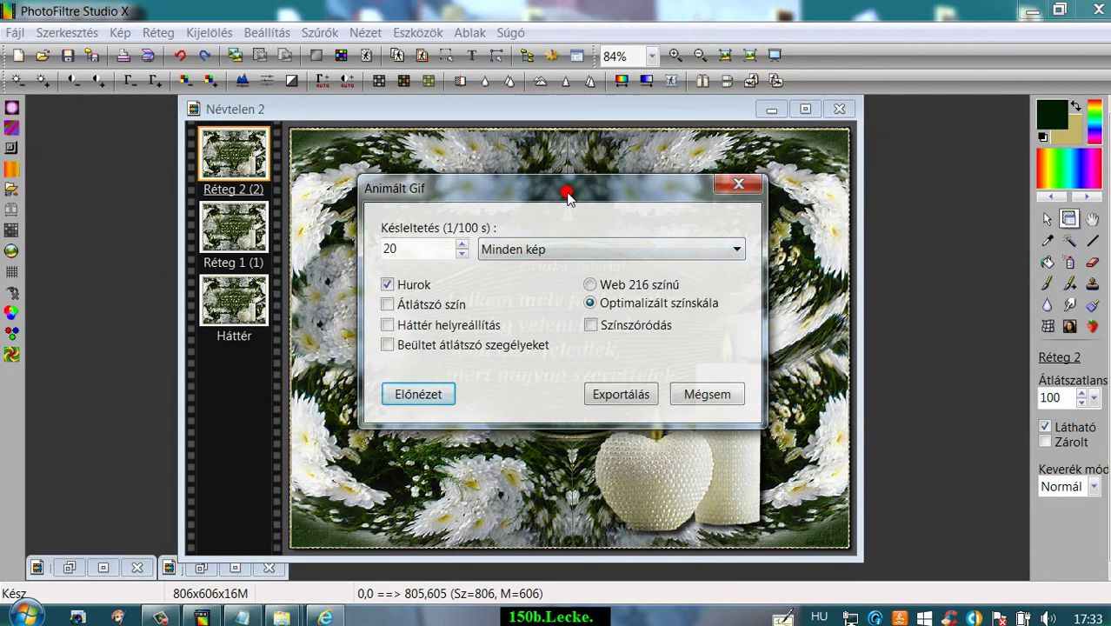
Move the animated GIF settings aside and review the coordinates of the poem and both signatures in the vers note
{"action": "left_click_drag", "start_coordinate": [566, 195], "coordinate": [891, 146]}
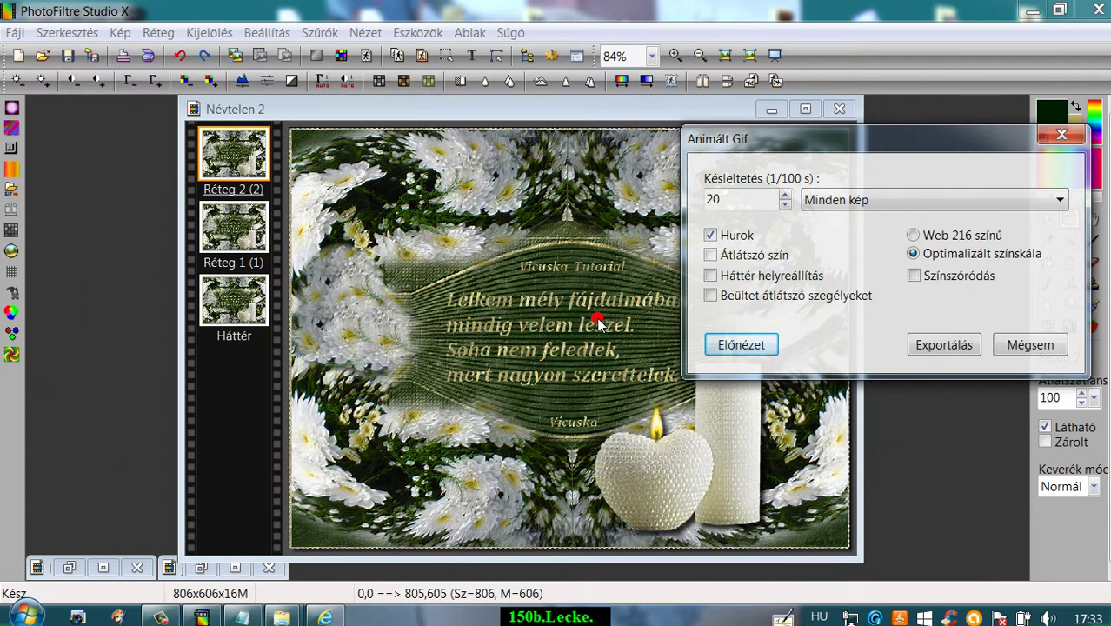
{"action": "left_click", "coordinate": [245, 618]}
{"action": "left_click_drag", "start_coordinate": [91, 139], "coordinate": [7, 143]}
{"action": "left_click", "coordinate": [103, 168]}
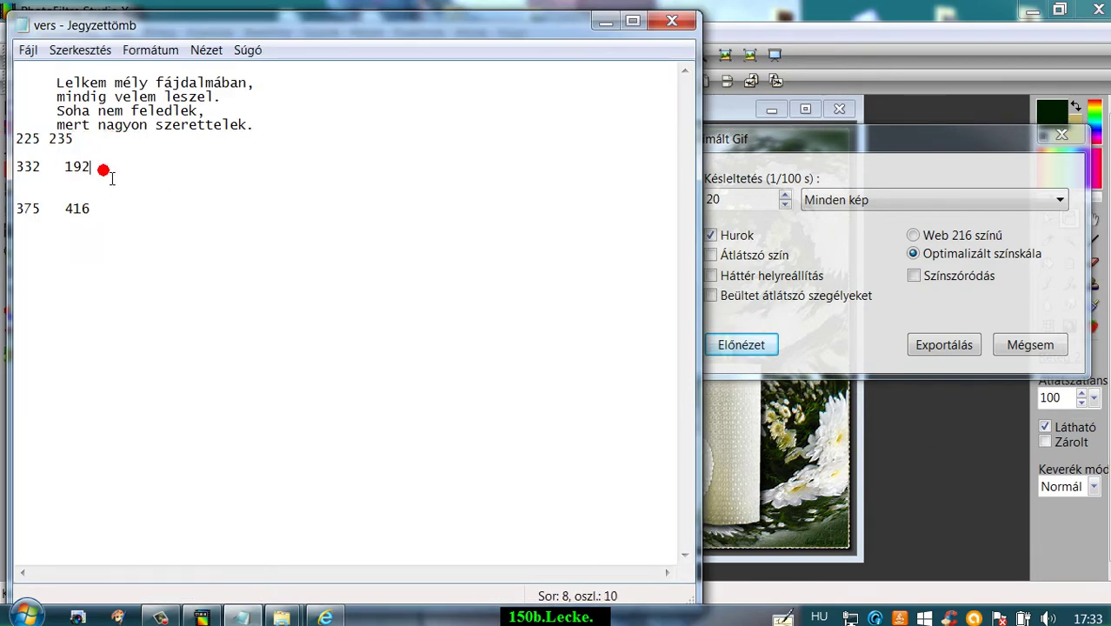
{"action": "left_click_drag", "start_coordinate": [116, 174], "coordinate": [19, 171]}
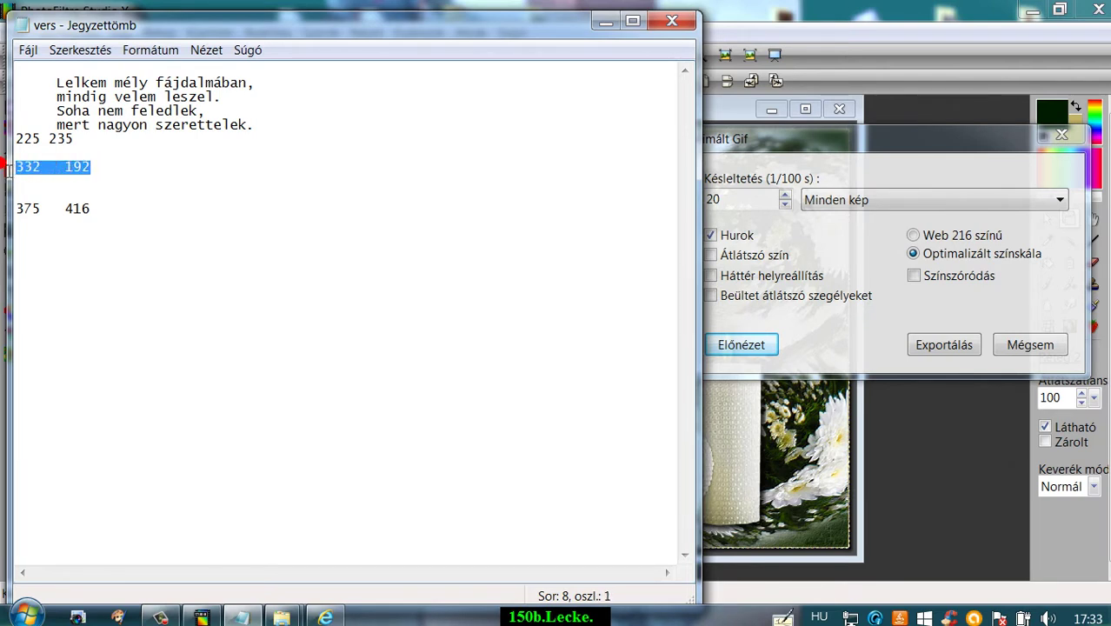
{"action": "left_click_drag", "start_coordinate": [122, 210], "coordinate": [5, 202]}
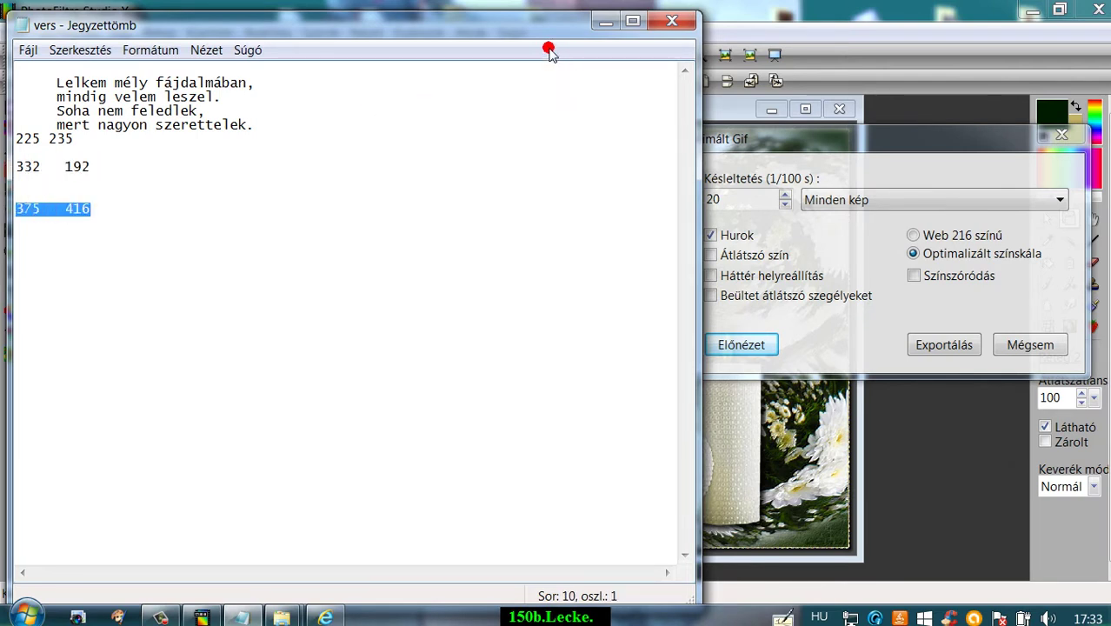
{"action": "left_click", "coordinate": [606, 22]}
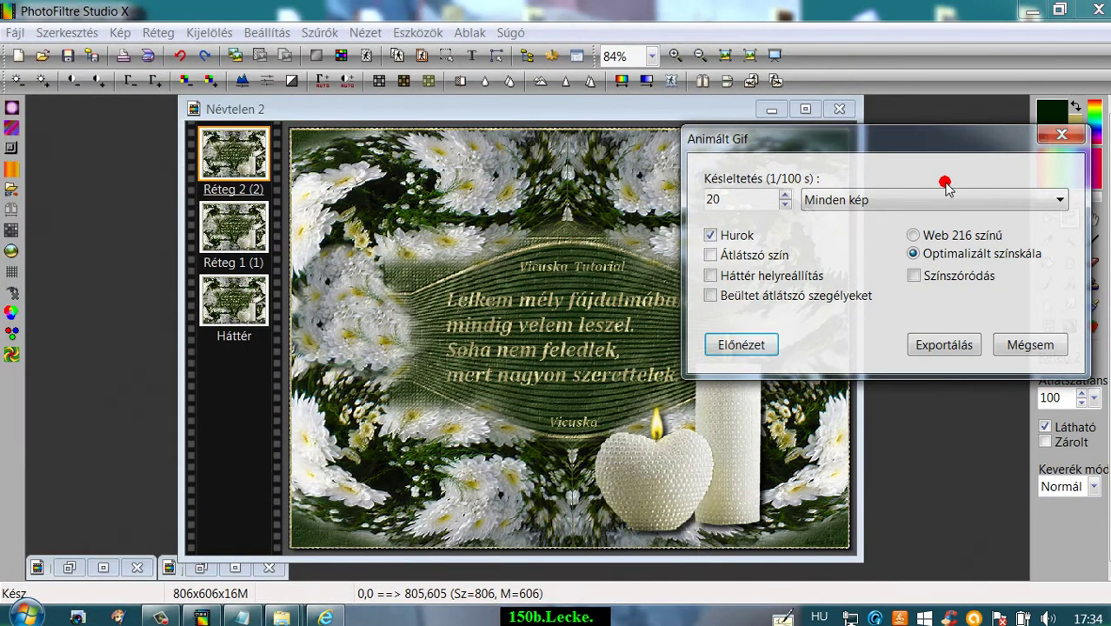
Export the three-layer image as an animated GIF to the Asztal folder and shift the image window slightly aside
{"action": "left_click", "coordinate": [942, 346]}
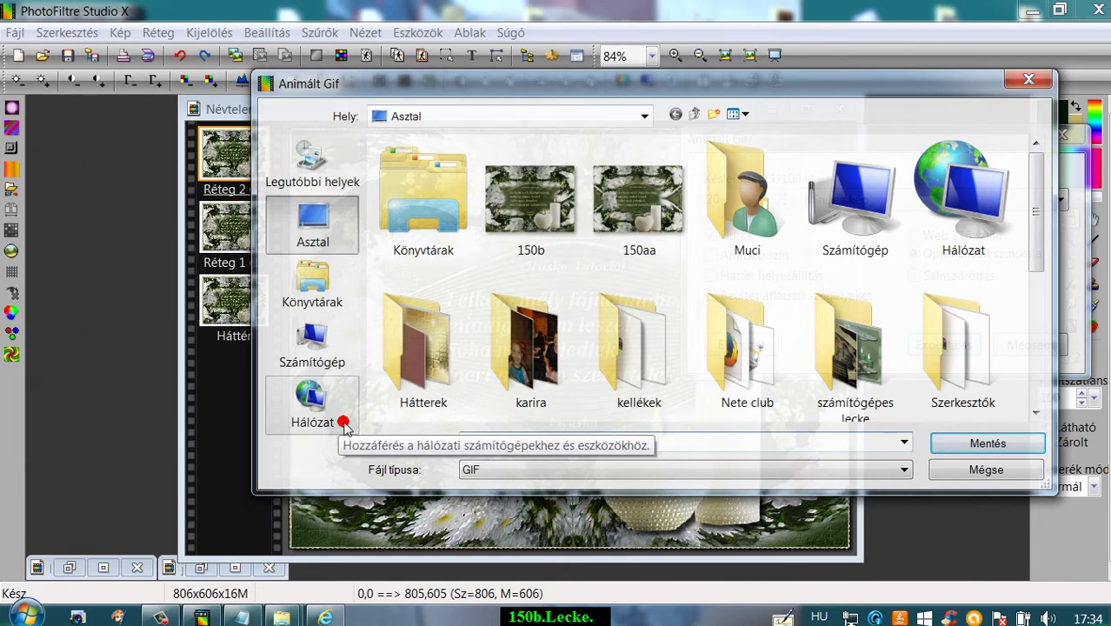
{"action": "left_click", "coordinate": [972, 443]}
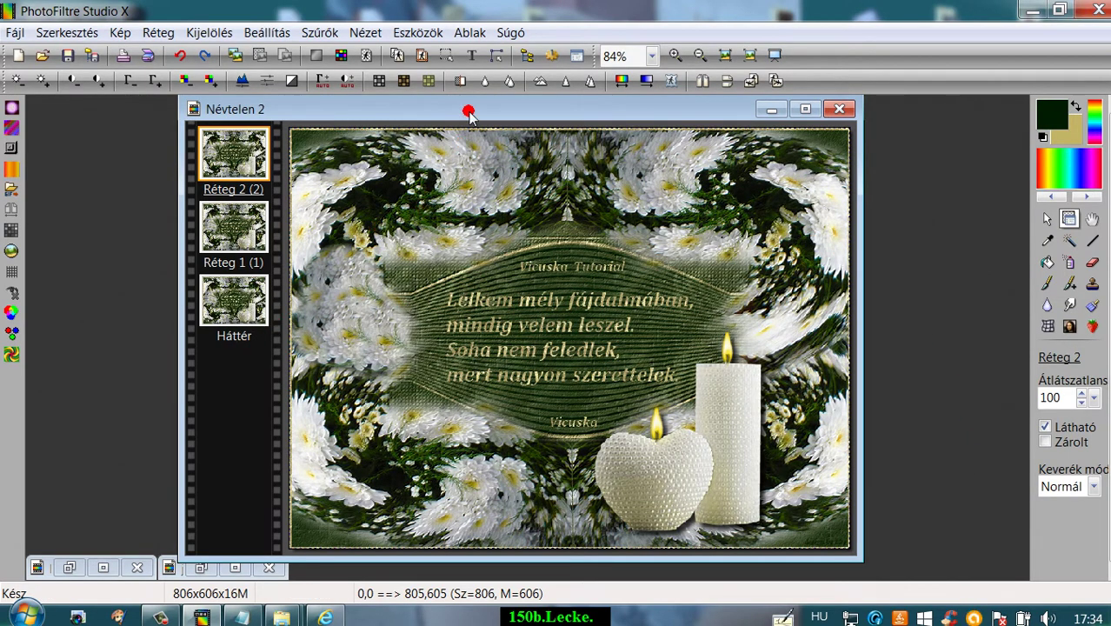
{"action": "left_click_drag", "start_coordinate": [468, 113], "coordinate": [485, 117]}
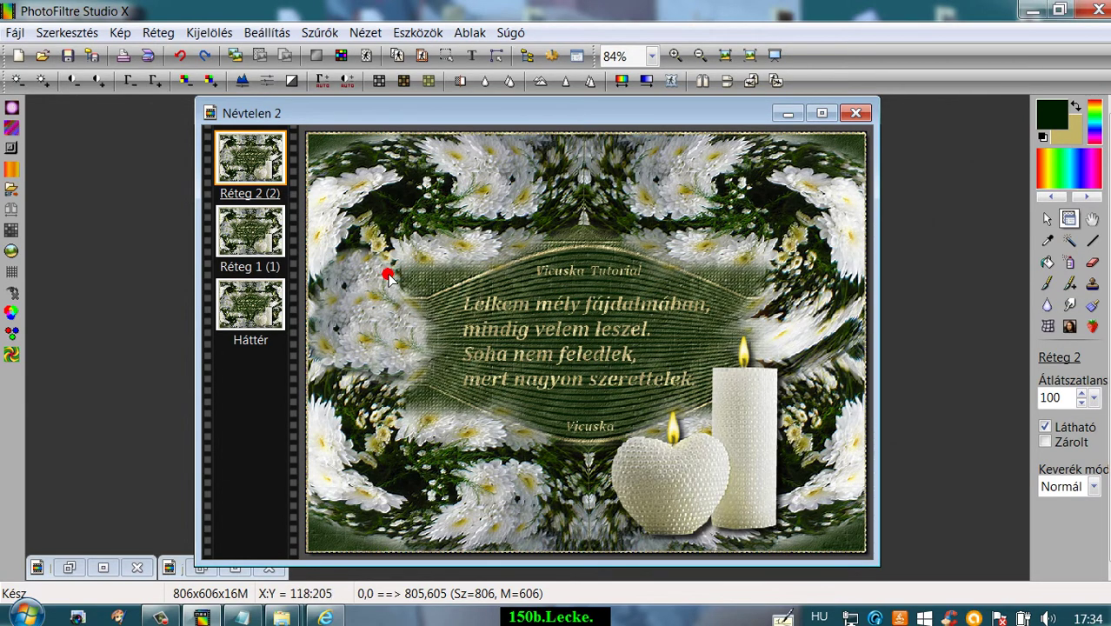
Nudge the Réteg 2 layer slightly sideways over the image and undo that shift
{"action": "mouse_move", "coordinate": [369, 295]}
{"action": "left_mouse_down"}
{"action": "mouse_move", "coordinate": [378, 353]}
{"action": "mouse_move", "coordinate": [373, 294]}
{"action": "left_mouse_up"}
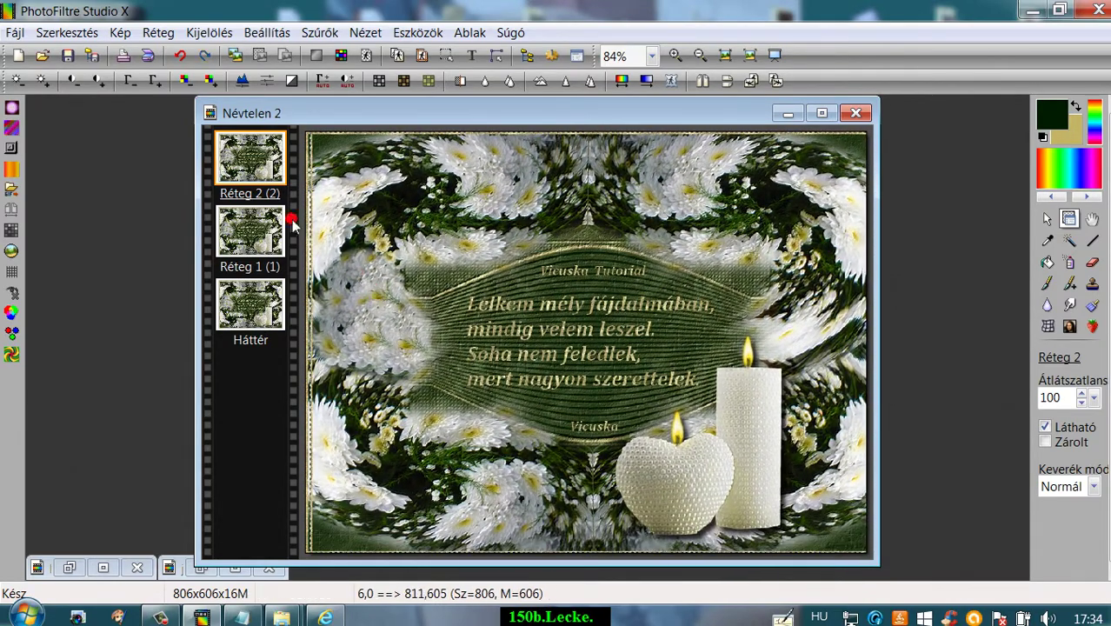
{"action": "left_click", "coordinate": [178, 56]}
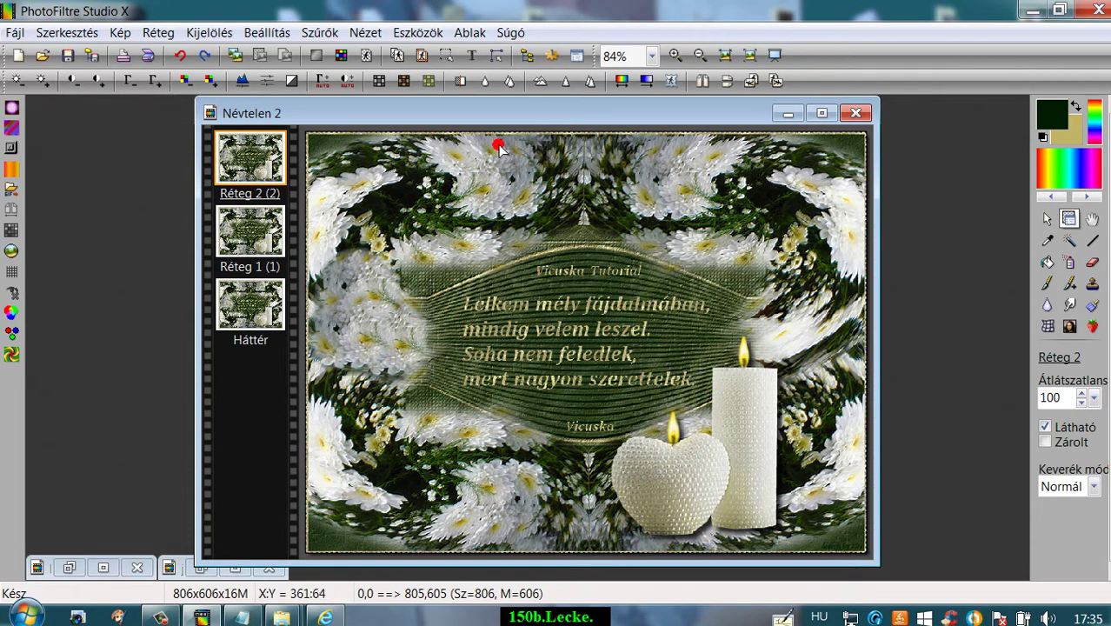
{"action": "left_click", "coordinate": [165, 617]}
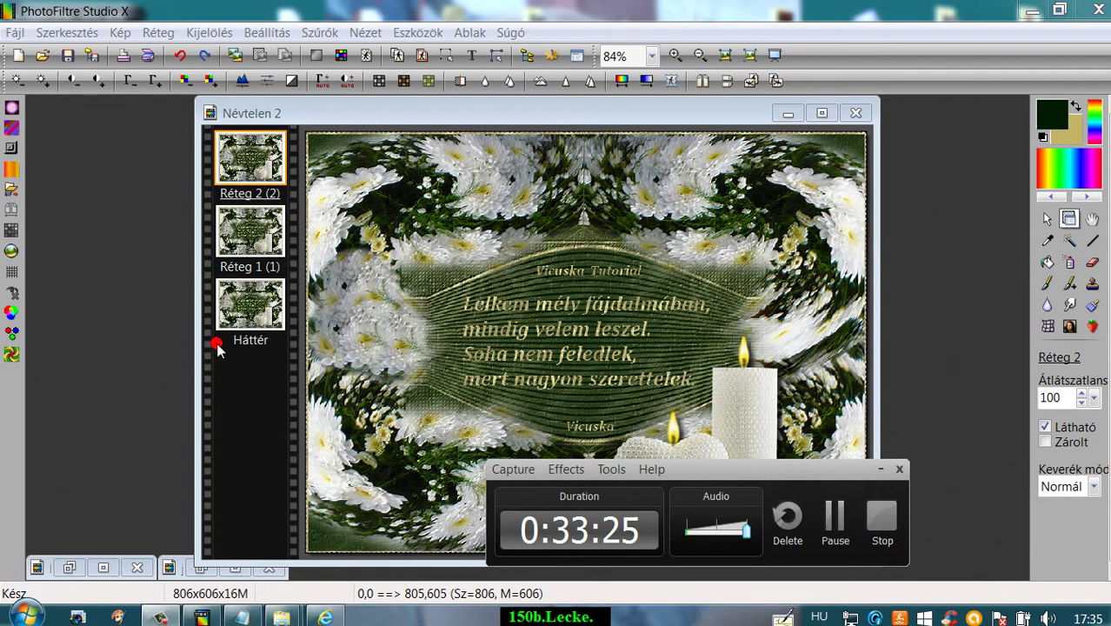
{"action": "left_click", "coordinate": [515, 470]}
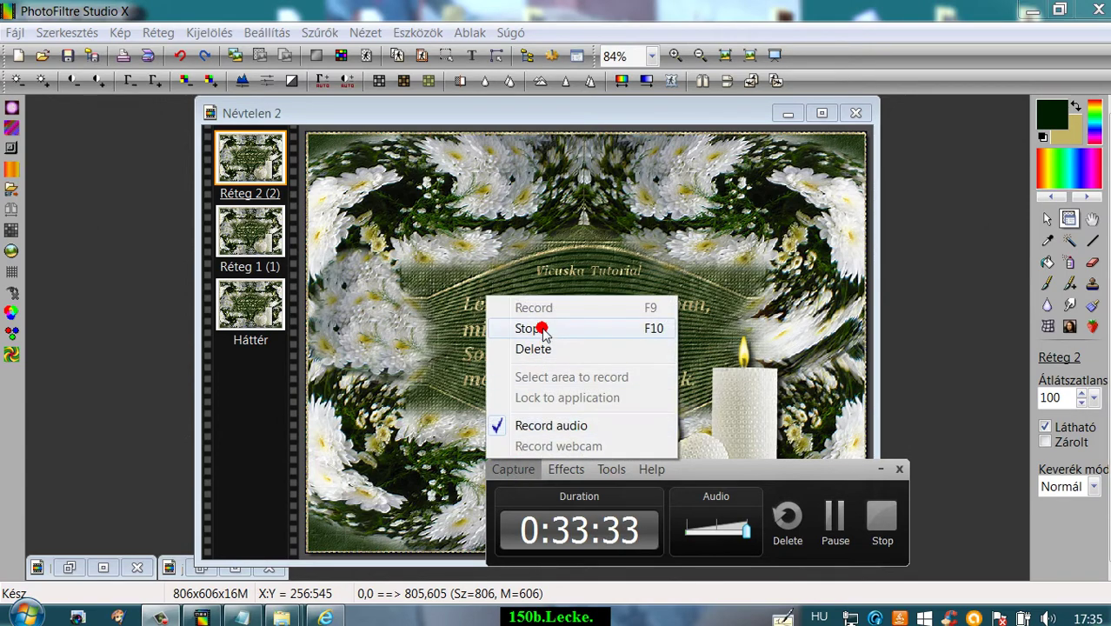